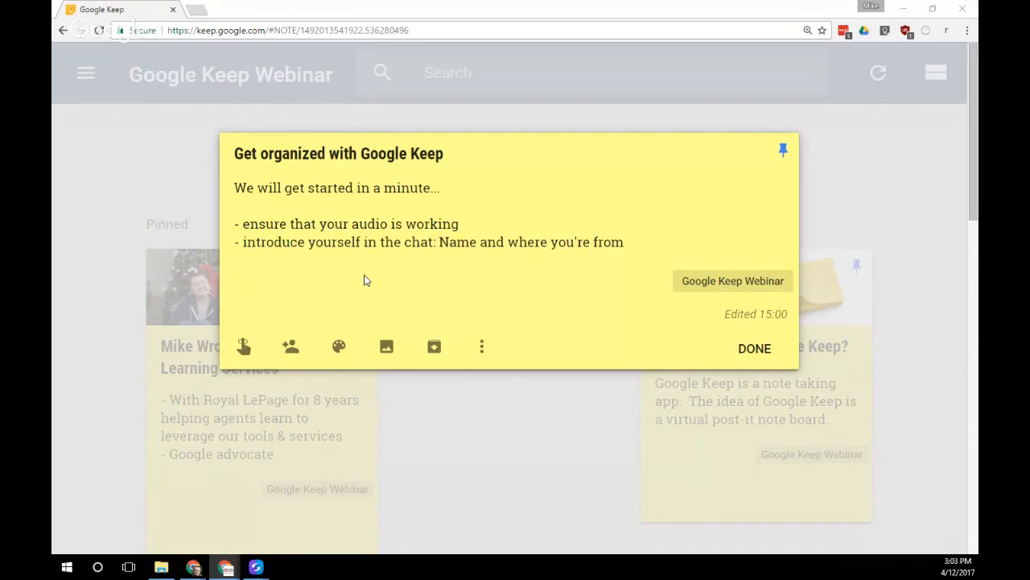
Close the welcome note and open the Manager of Learning Services profile note
left_click(755, 350)
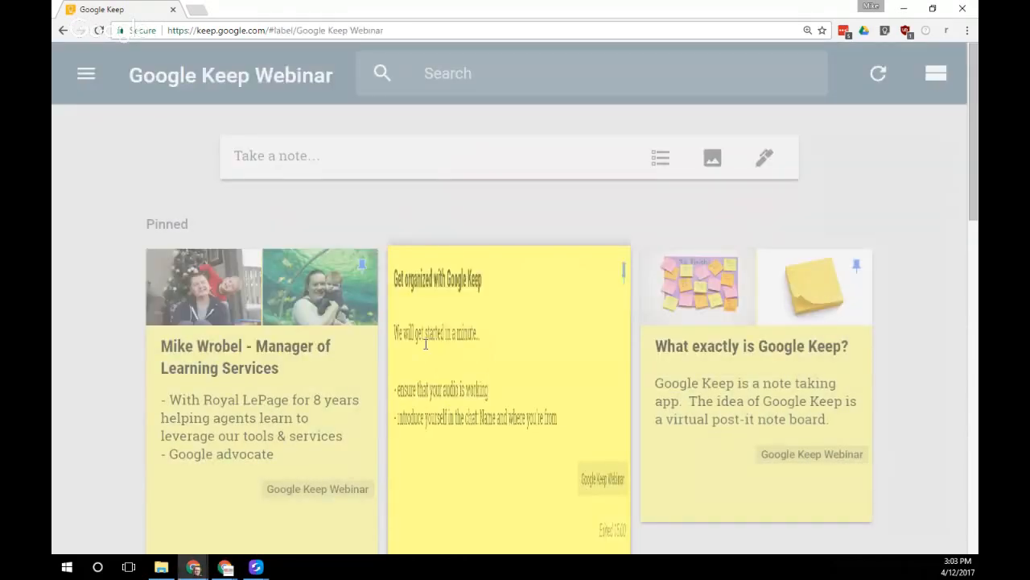
scroll(426, 344, "down", 1)
left_click(309, 343)
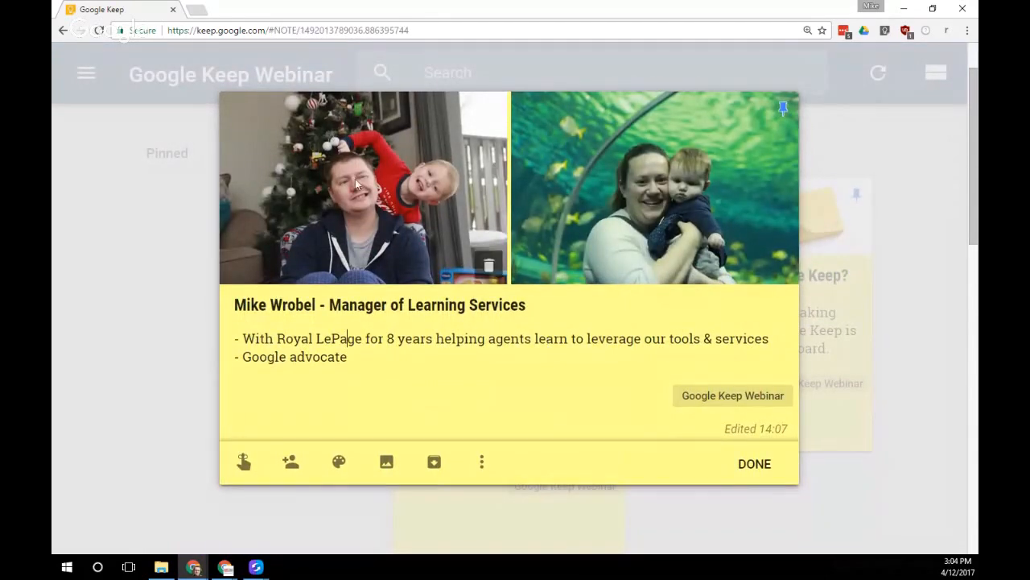
Draw a thick red arrow on the note's left photo, then close the note
left_click(481, 197)
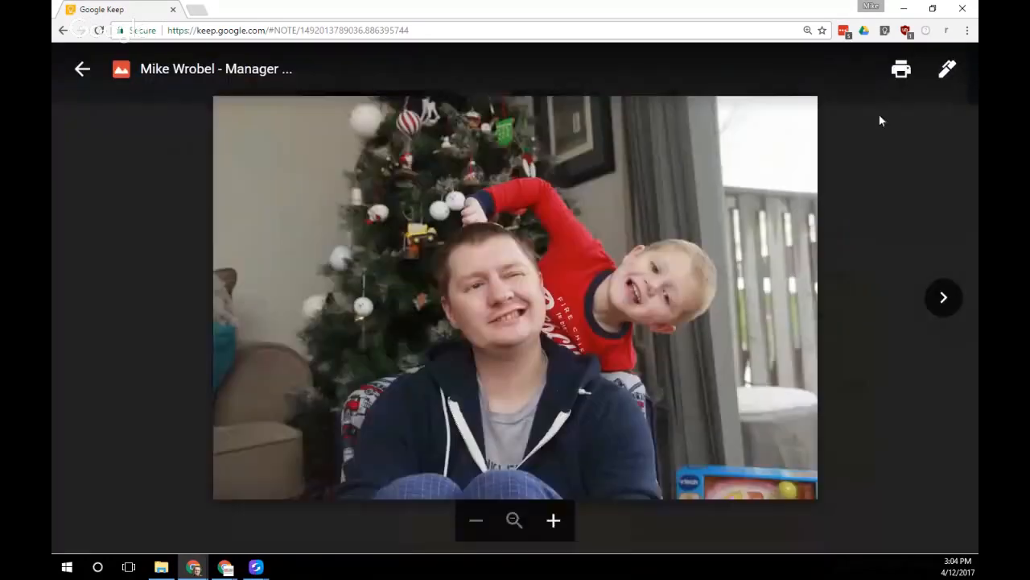
left_click(948, 69)
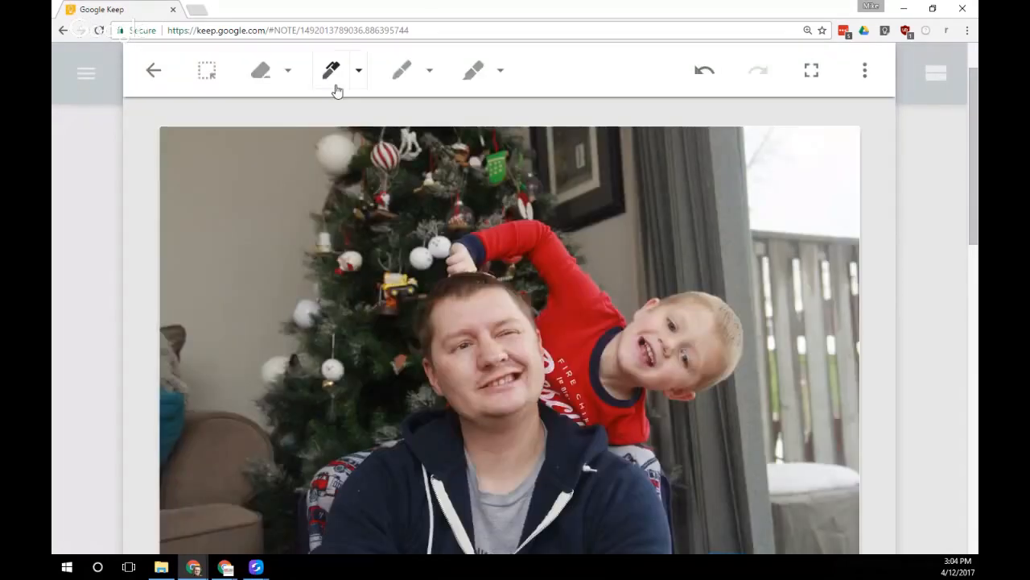
left_click(352, 86)
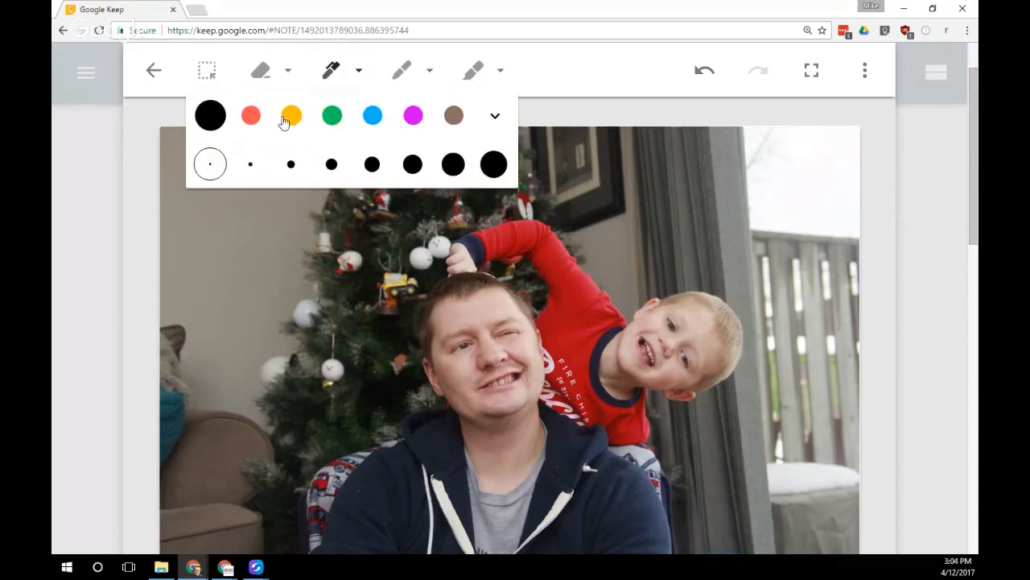
left_click(250, 115)
left_click(412, 163)
mouse_move(348, 254)
left_mouse_down()
mouse_move(420, 331)
mouse_move(333, 351)
left_mouse_up()
left_click_drag(419, 330, 153, 283)
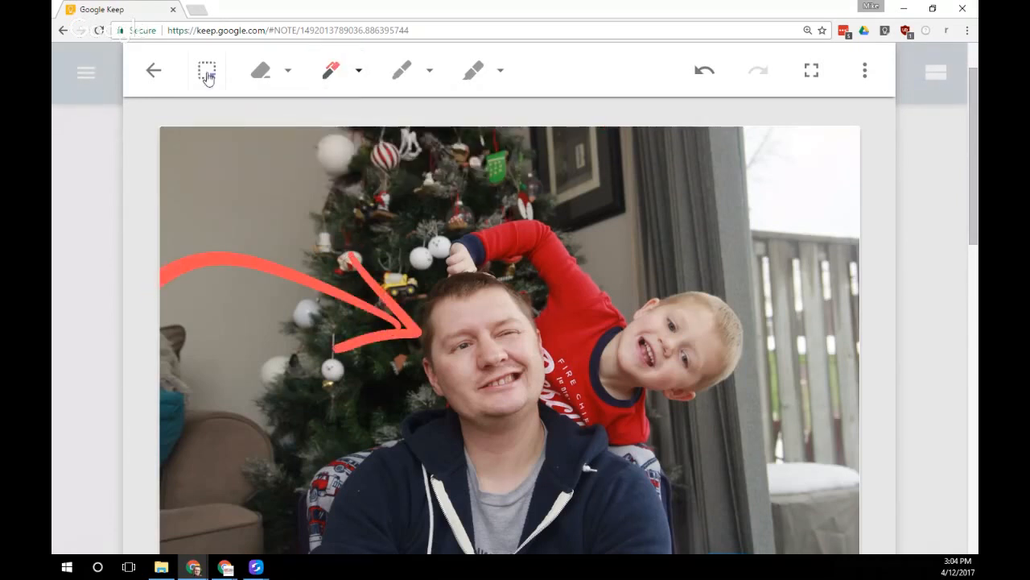
left_click(152, 70)
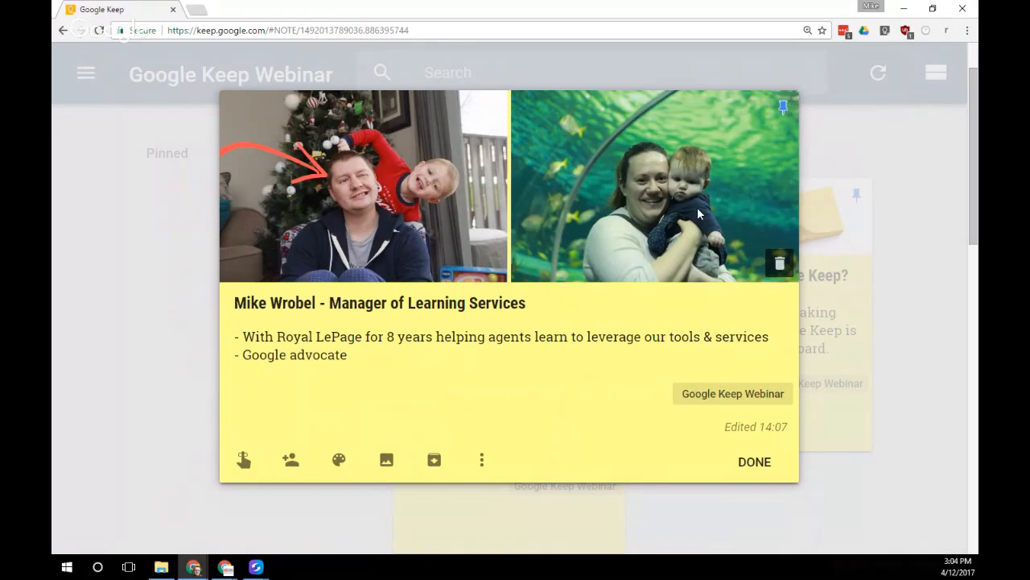
left_click(755, 462)
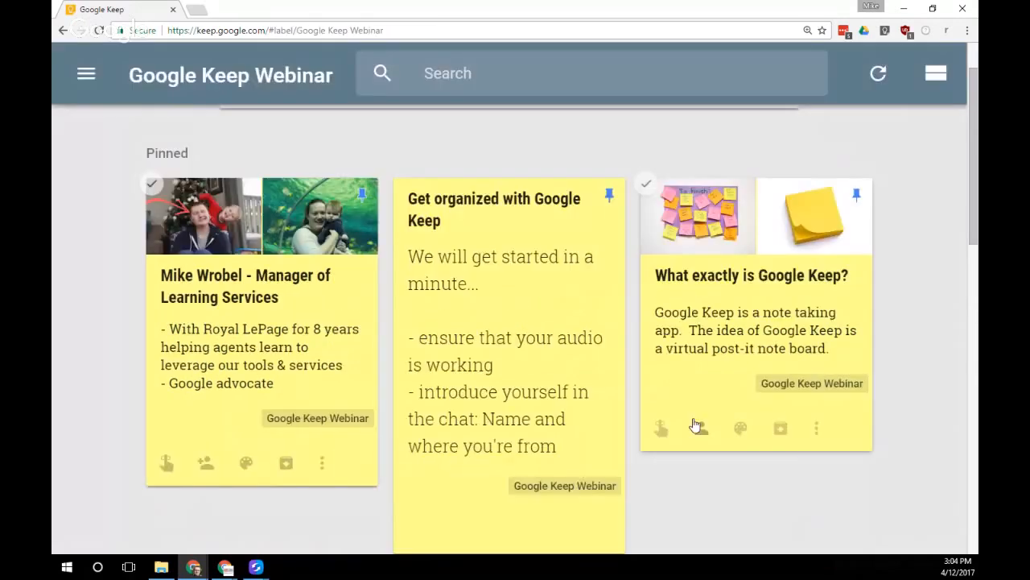
Glance at 'What exactly is Google Keep?', then open the 'Google Keep vs the rest' note
left_click(758, 328)
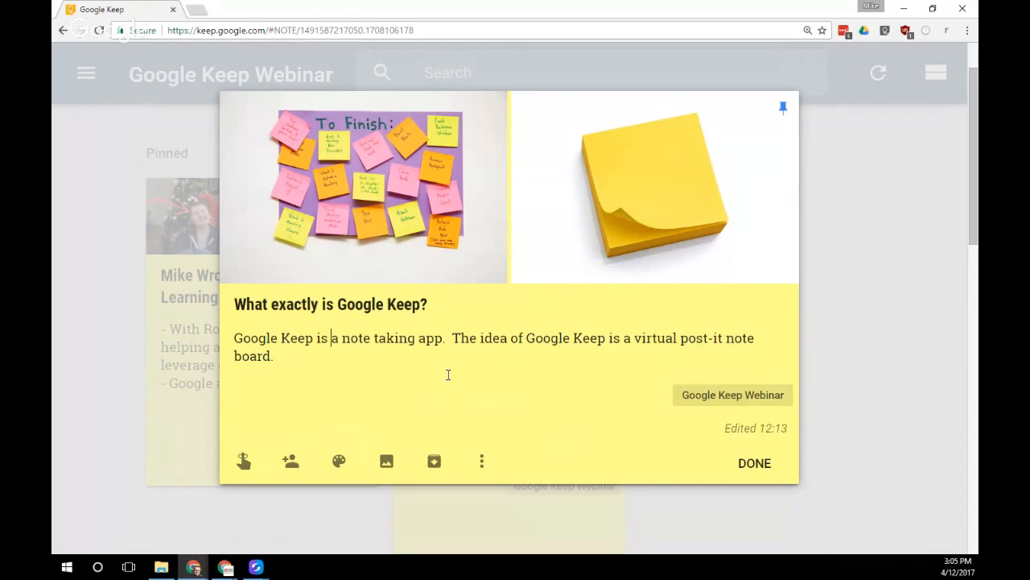
left_click(757, 463)
scroll(644, 423, "down", 3)
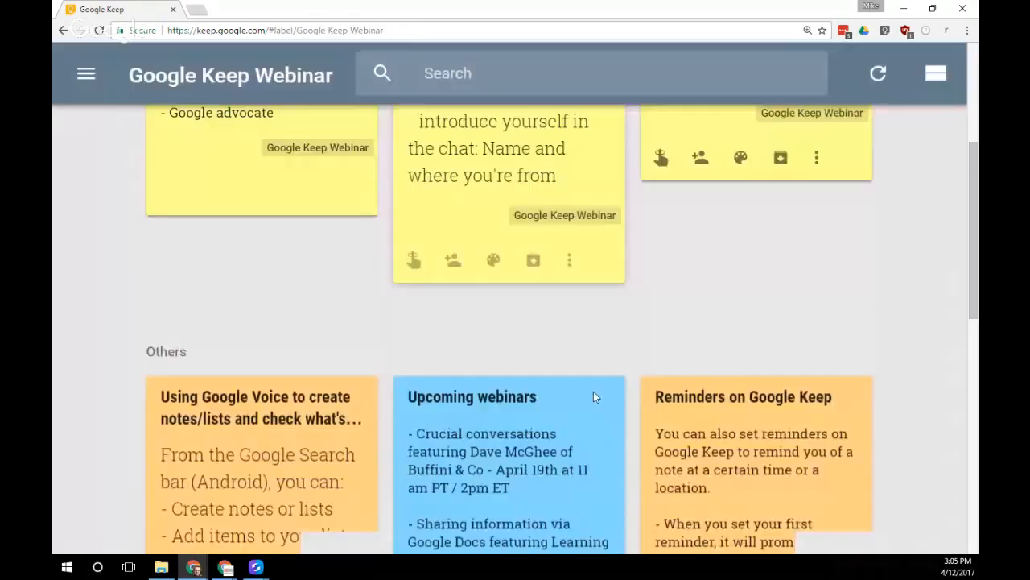
scroll(593, 391, "down", 5)
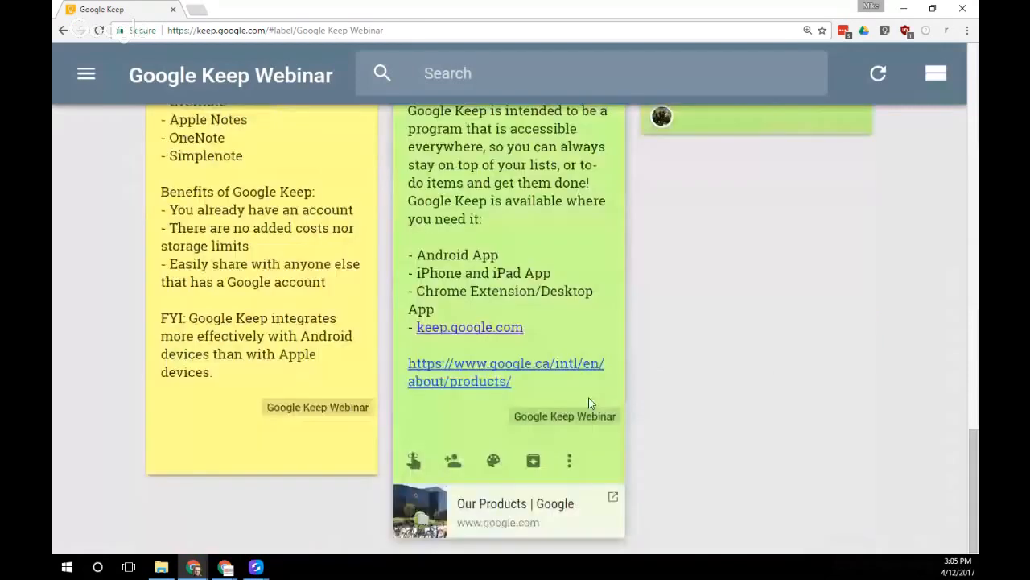
scroll(589, 402, "up", 2)
left_click(342, 322)
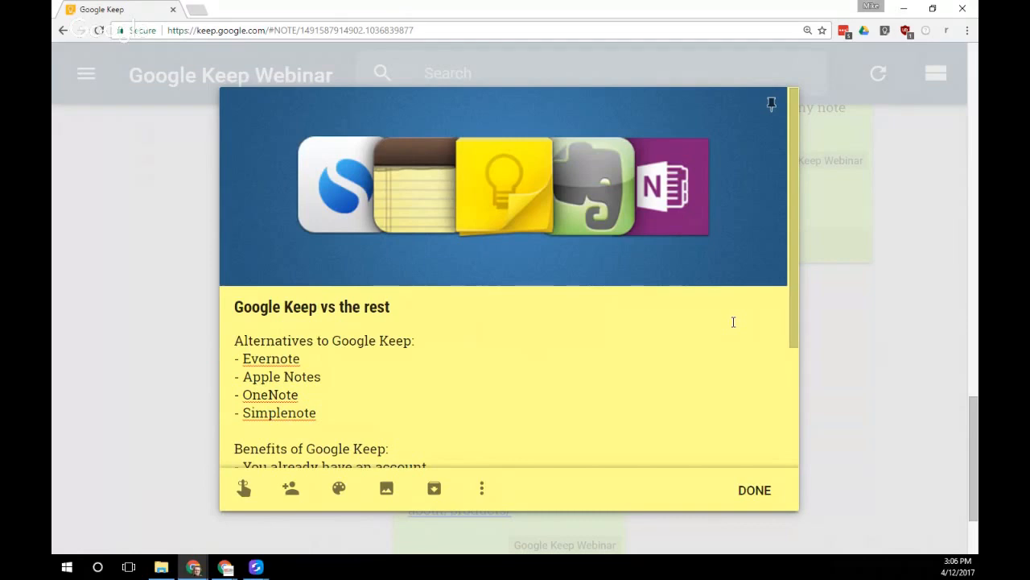
Scroll through 'Google Keep vs the rest', close it, and scroll the webinar grid
scroll(782, 363, "down", 1)
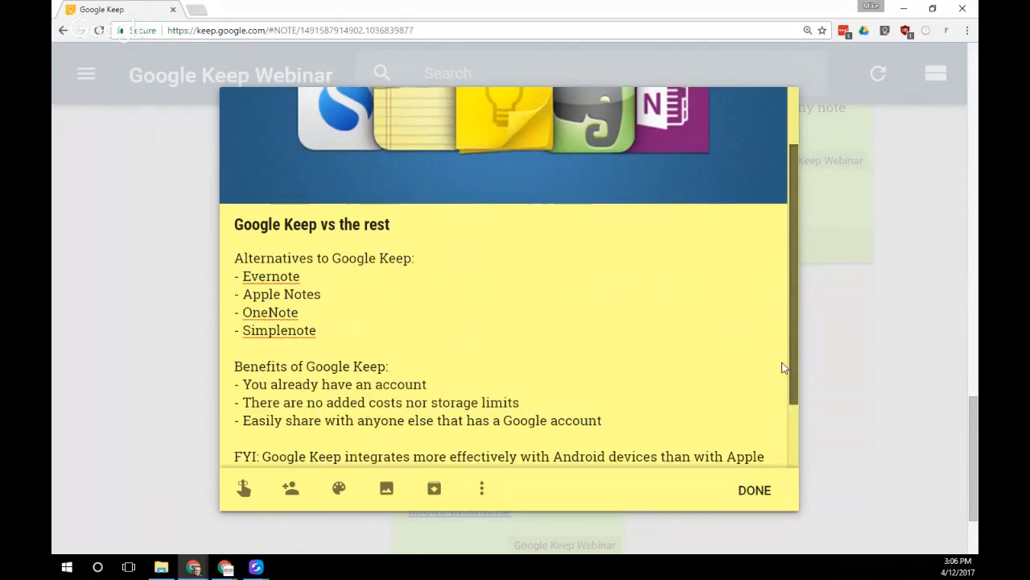
scroll(785, 367, "down", 1)
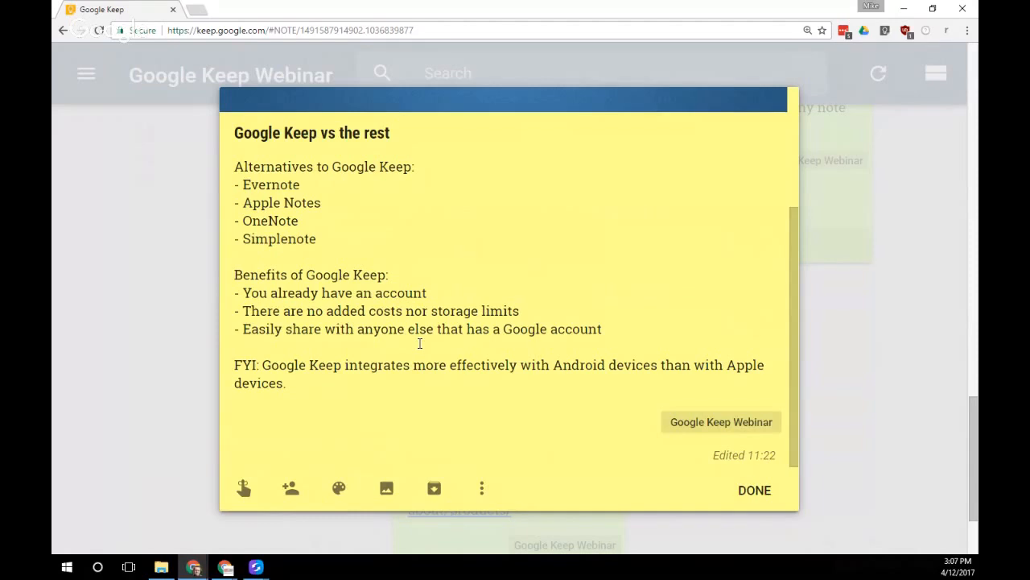
left_click(763, 504)
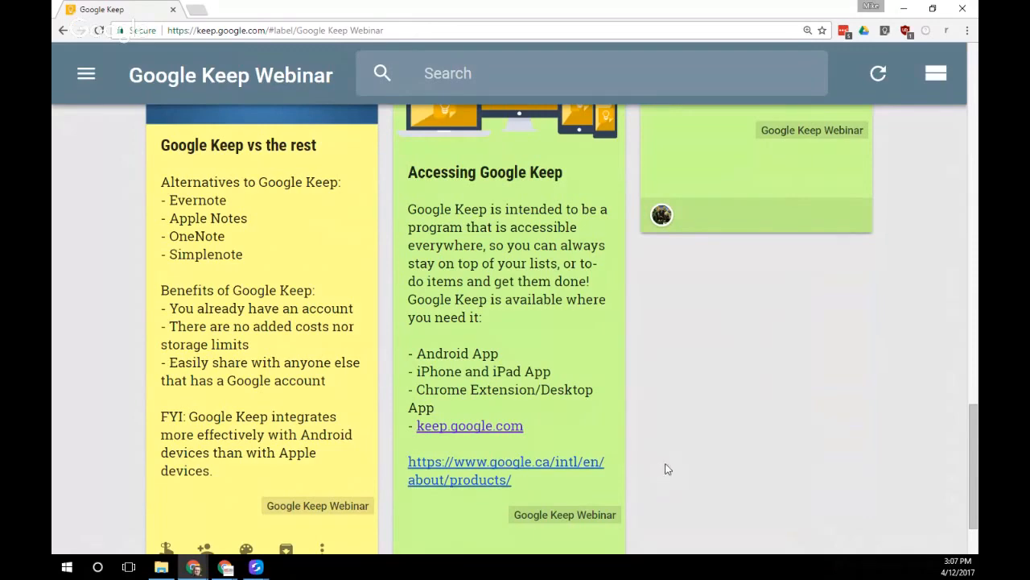
scroll(697, 502, "up", 1)
scroll(697, 502, "up", 1)
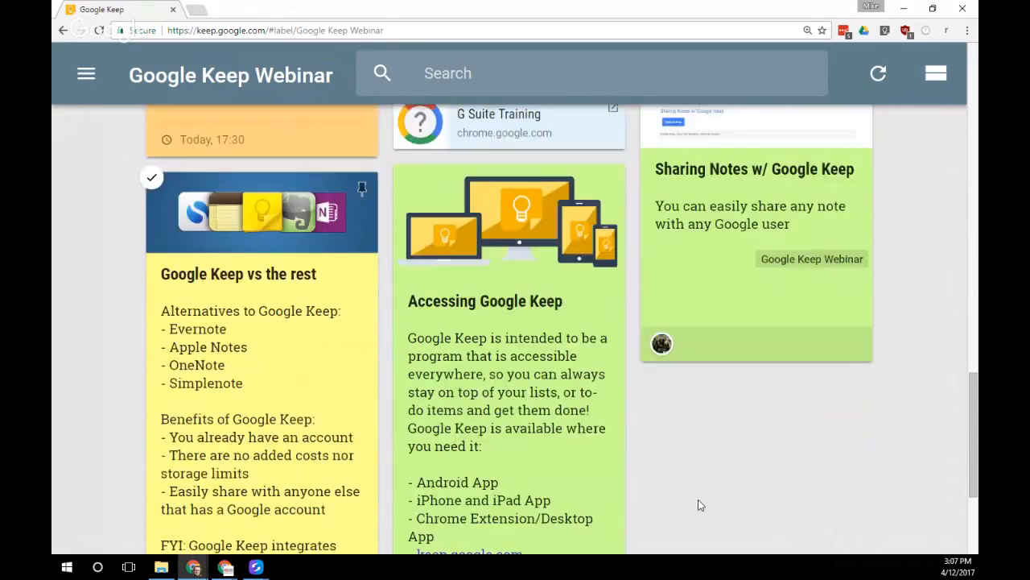
Open and scroll the 'Accessing Google Keep' note, then show the Vysor-mirrored phone
left_click(613, 423)
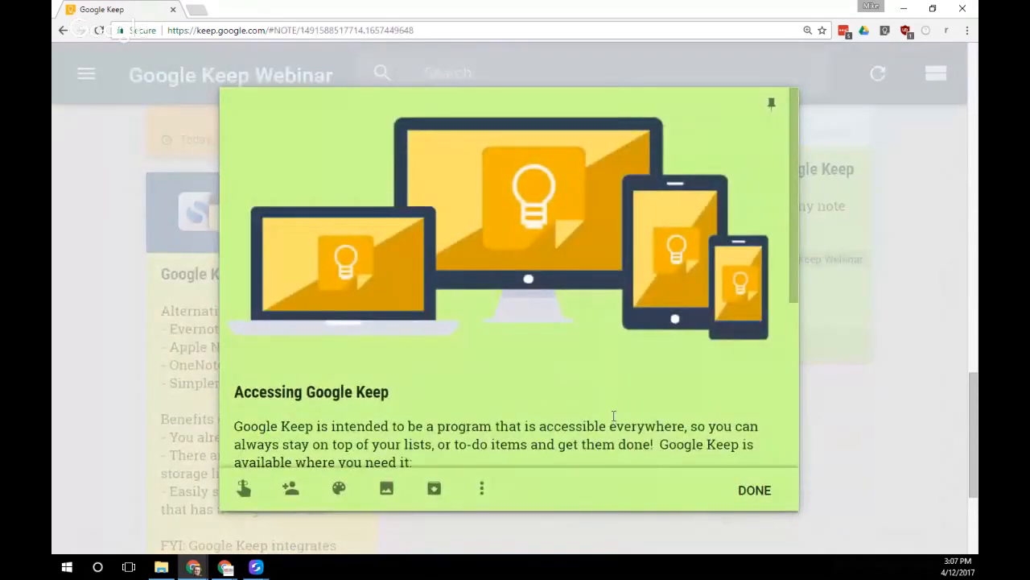
scroll(612, 415, "down", 2)
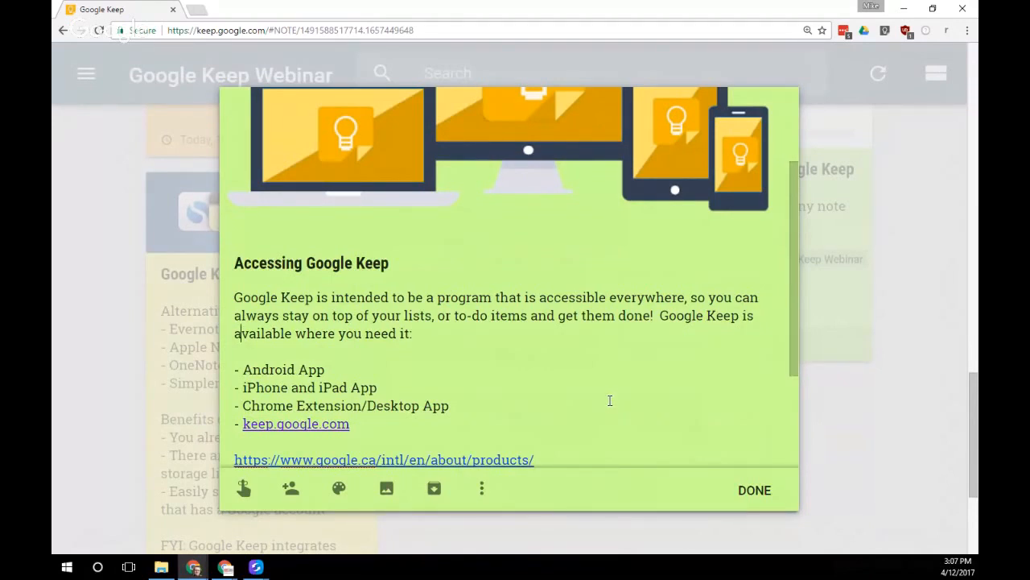
scroll(610, 400, "down", 1)
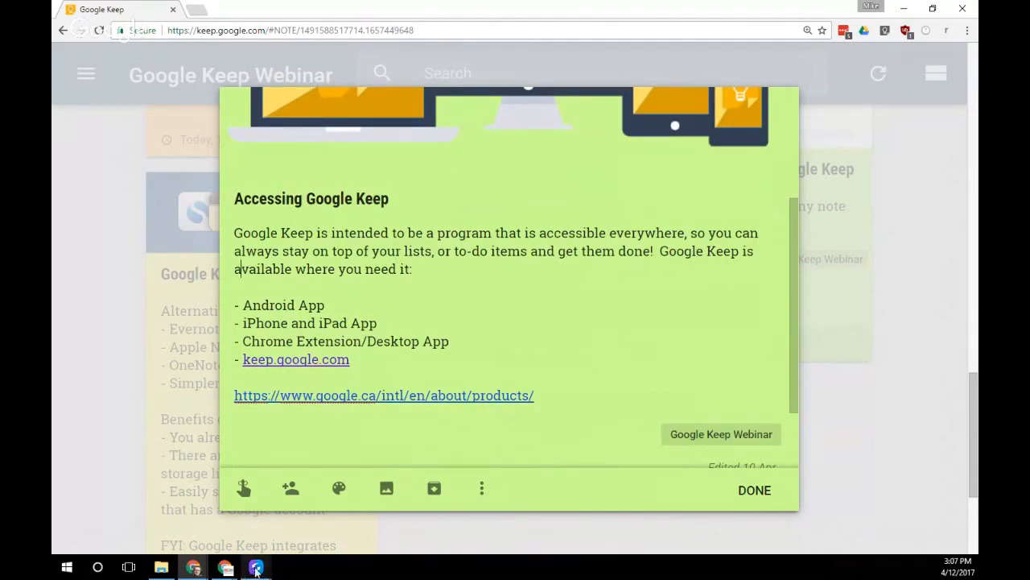
mouse_move(256, 567)
left_click(294, 507)
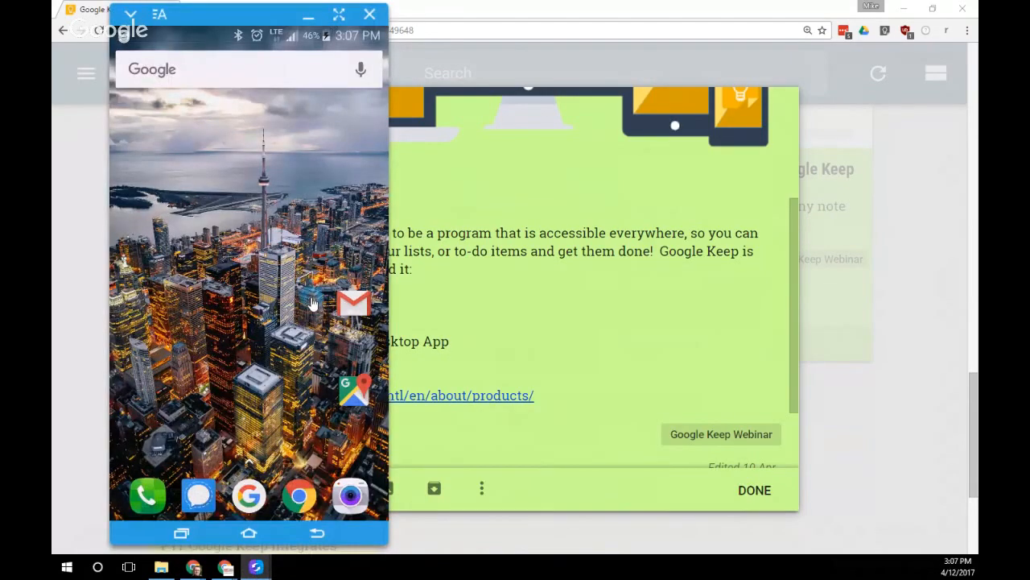
On the mirrored phone, launch Keep and switch to the other Google account
left_click_drag(312, 304, 301, 98)
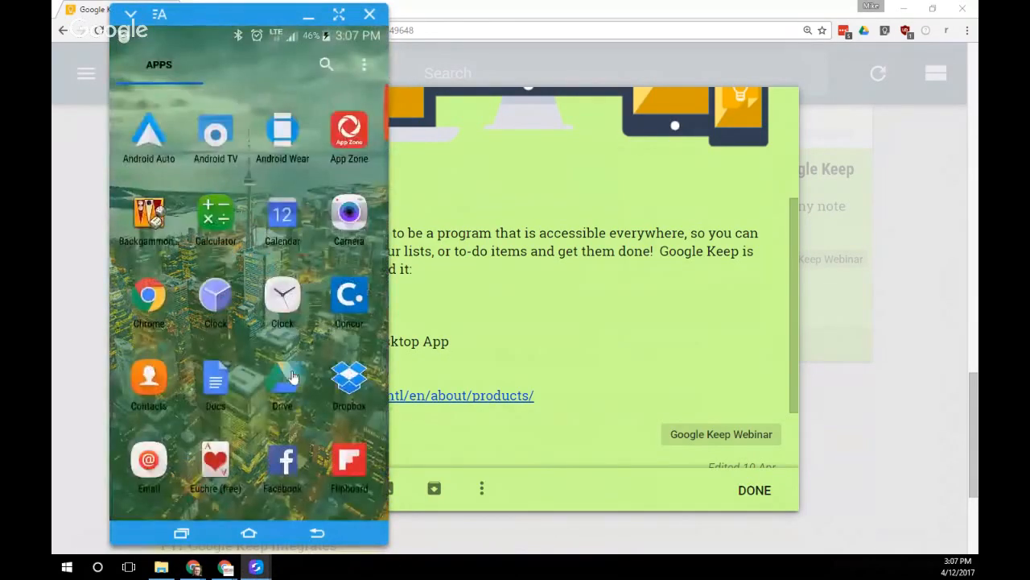
left_click_drag(290, 362, 288, 173)
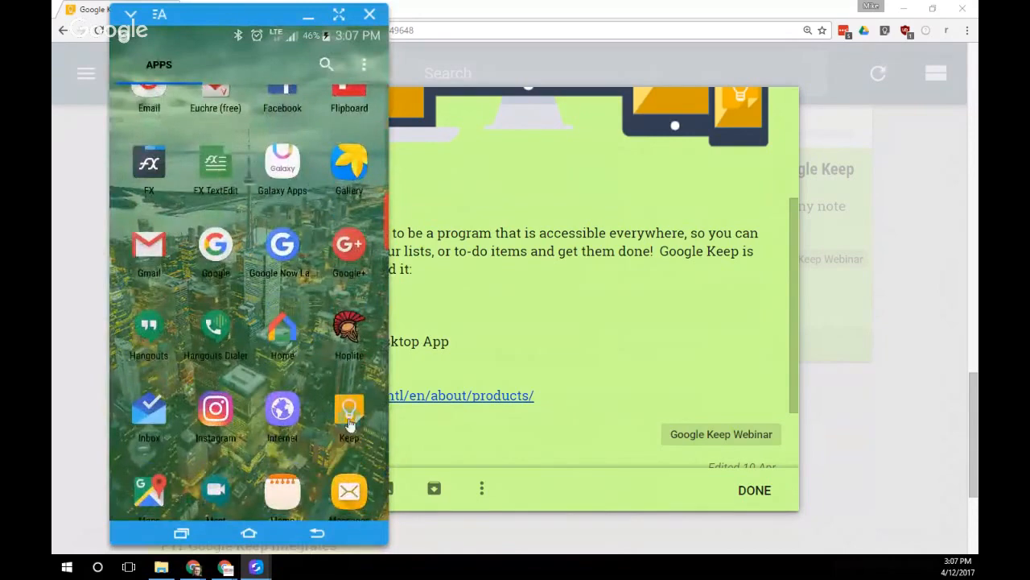
left_click(349, 413)
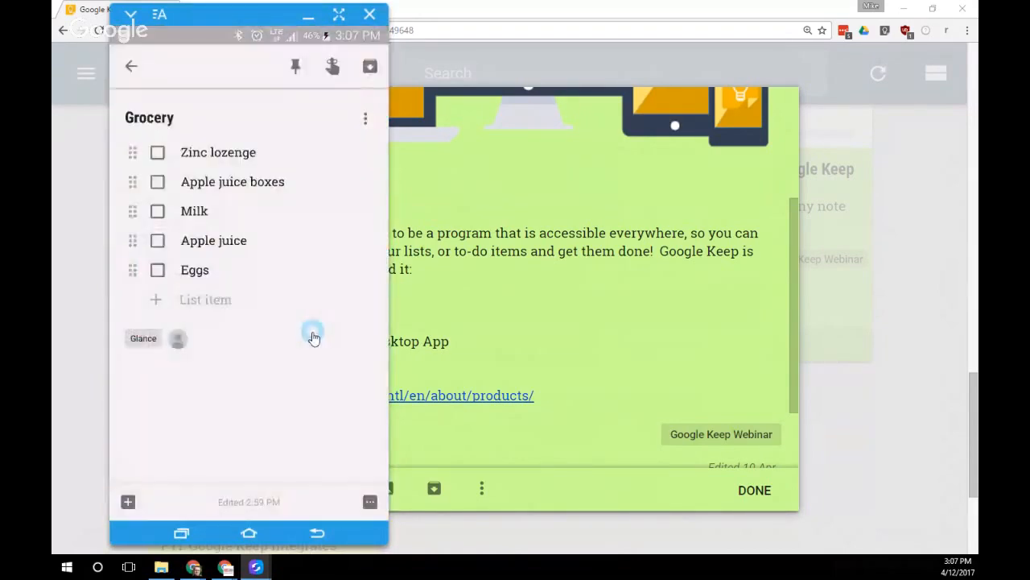
left_click(134, 72)
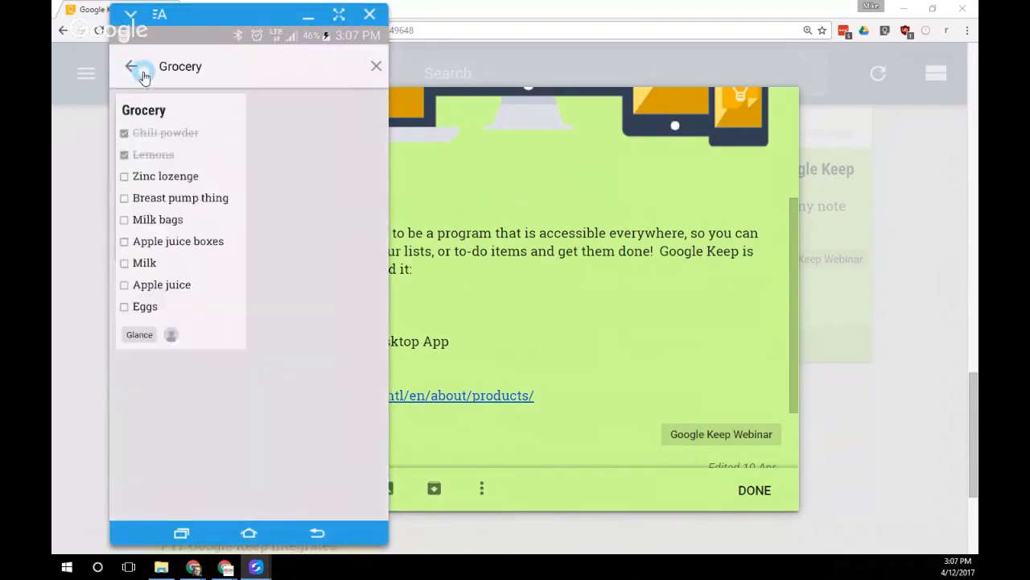
left_click(132, 71)
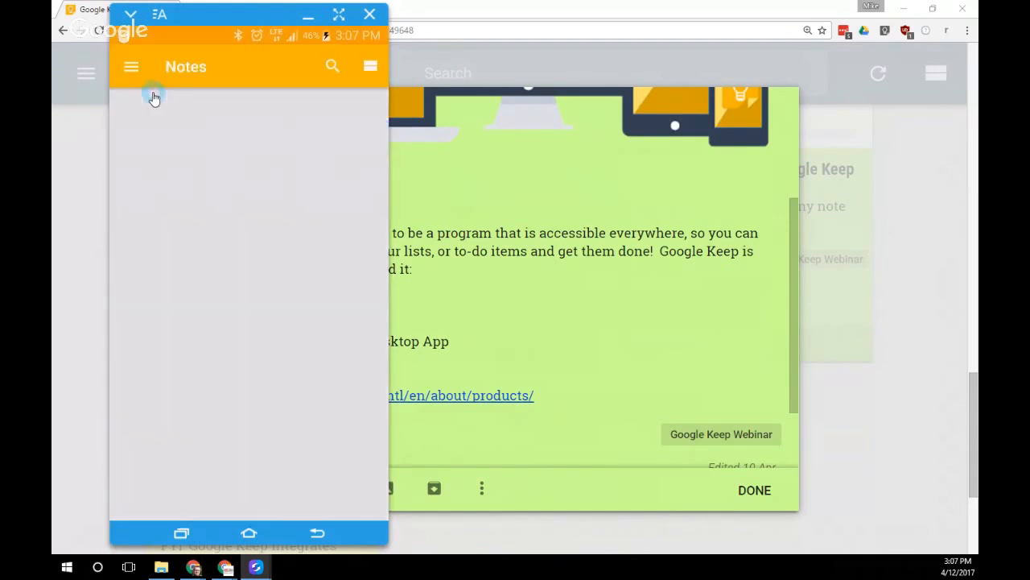
left_click(132, 67)
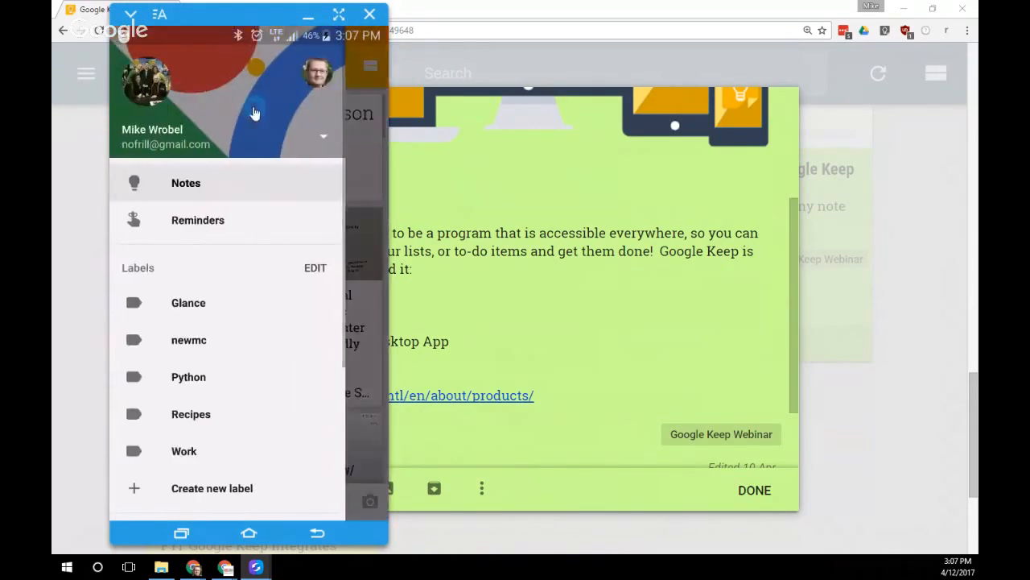
left_click(317, 72)
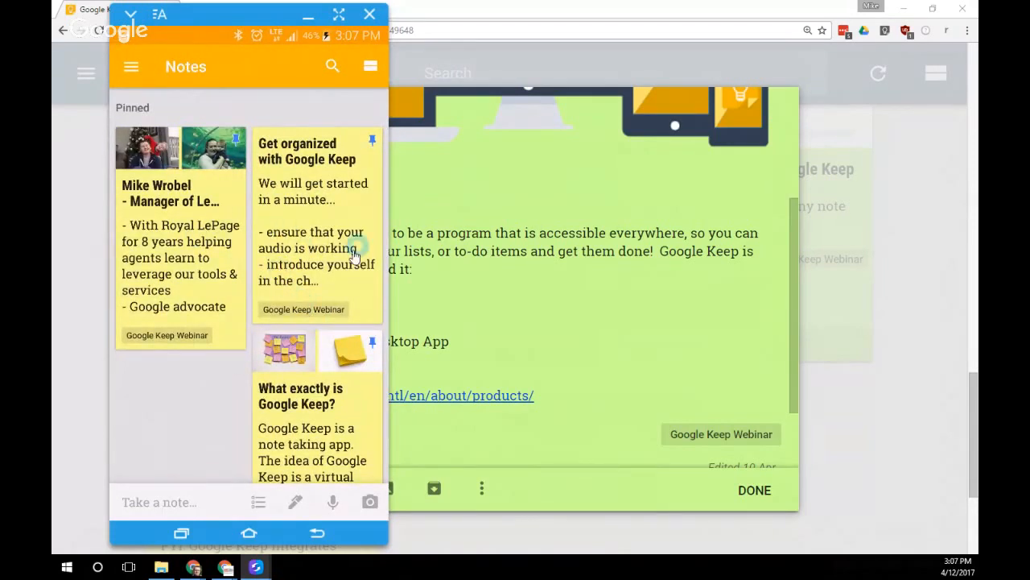
Archive and unpin 'Get organized with Google Keep', then return to Keep in Chrome
left_click(321, 231)
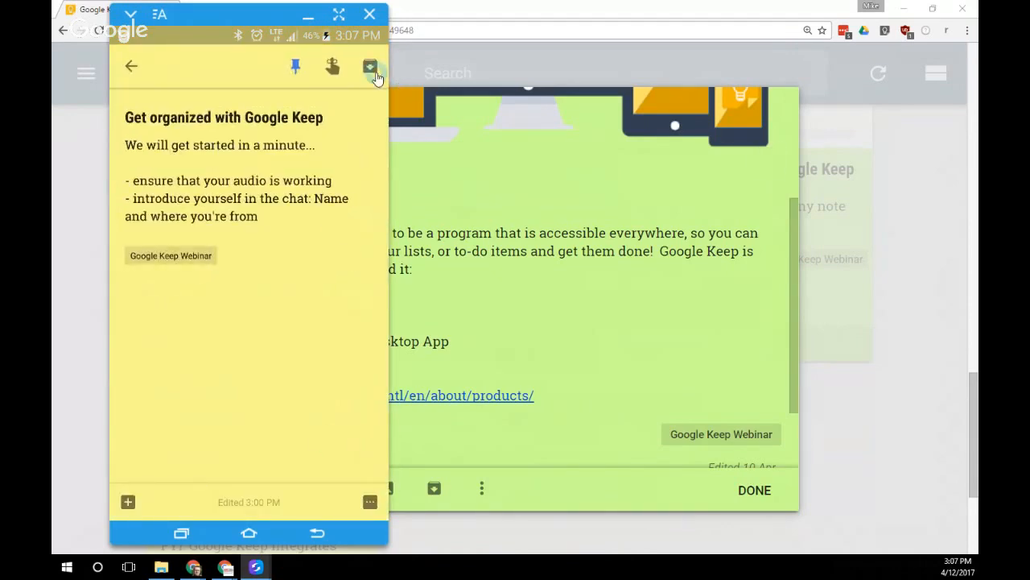
right_click(359, 181)
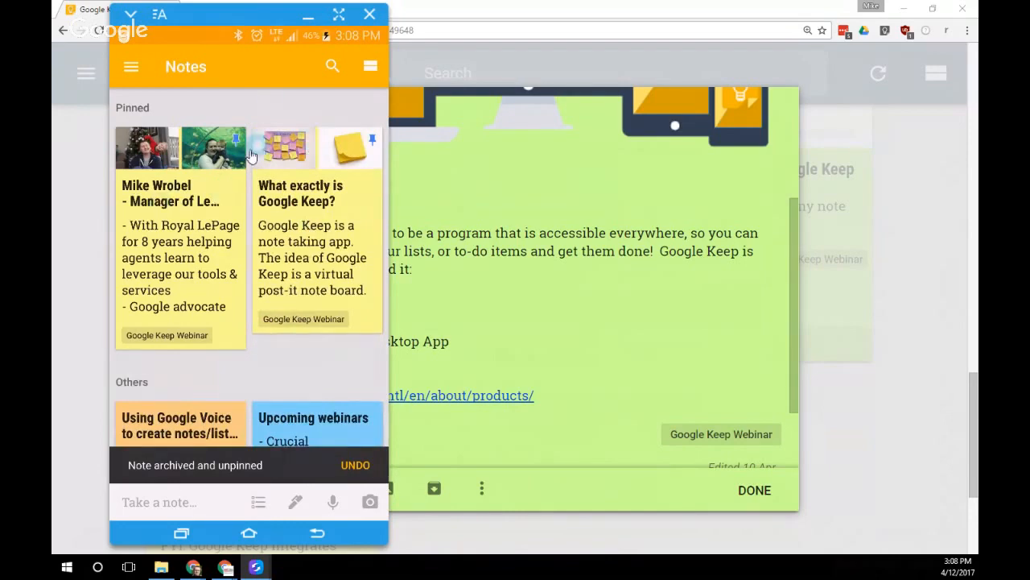
left_click(524, 7)
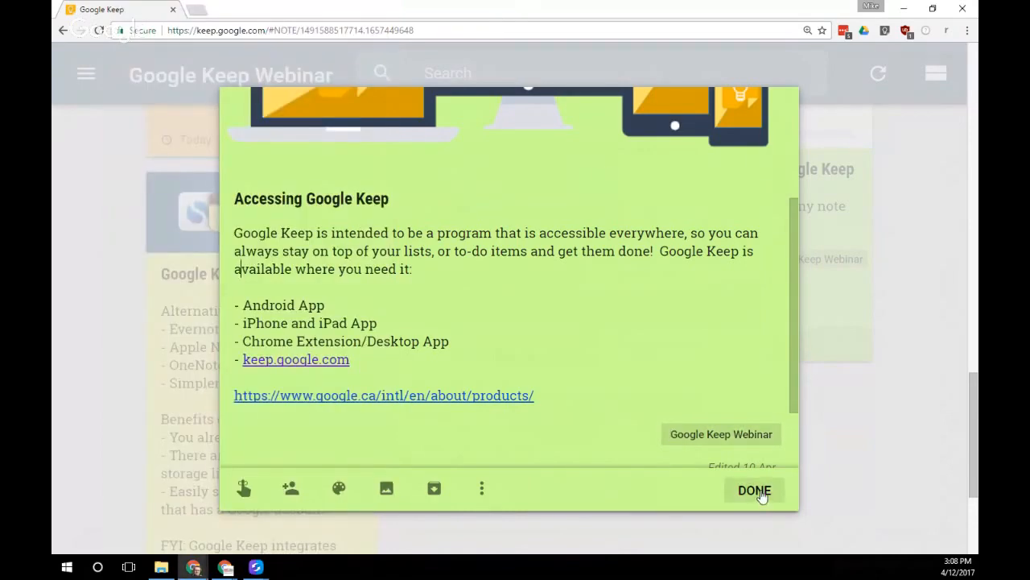
Close the note, scroll the board, and reopen 'Accessing Google Keep'
left_click(754, 490)
scroll(609, 376, "up", 10)
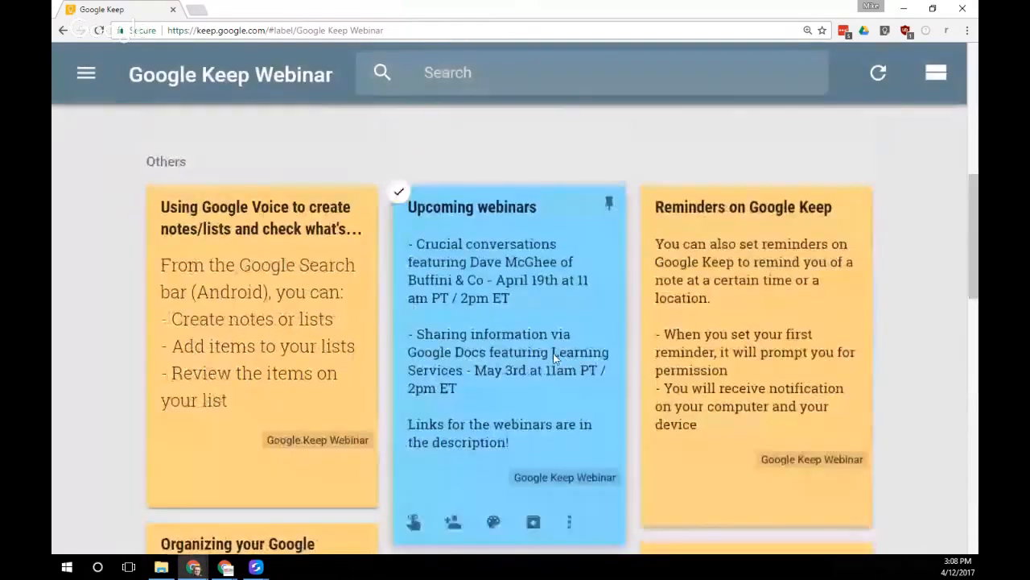
scroll(554, 358, "up", 2)
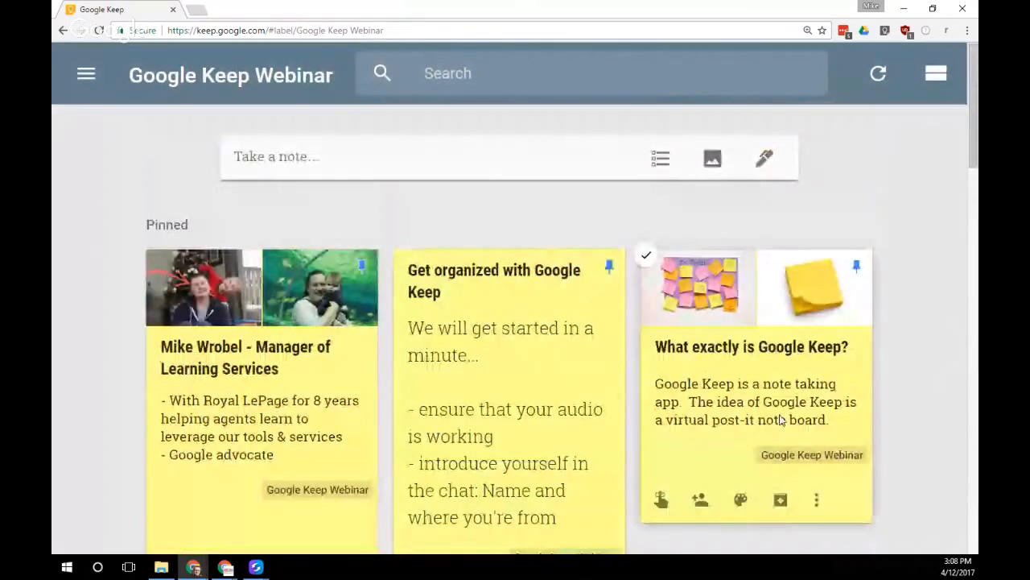
scroll(756, 362, "down", 1)
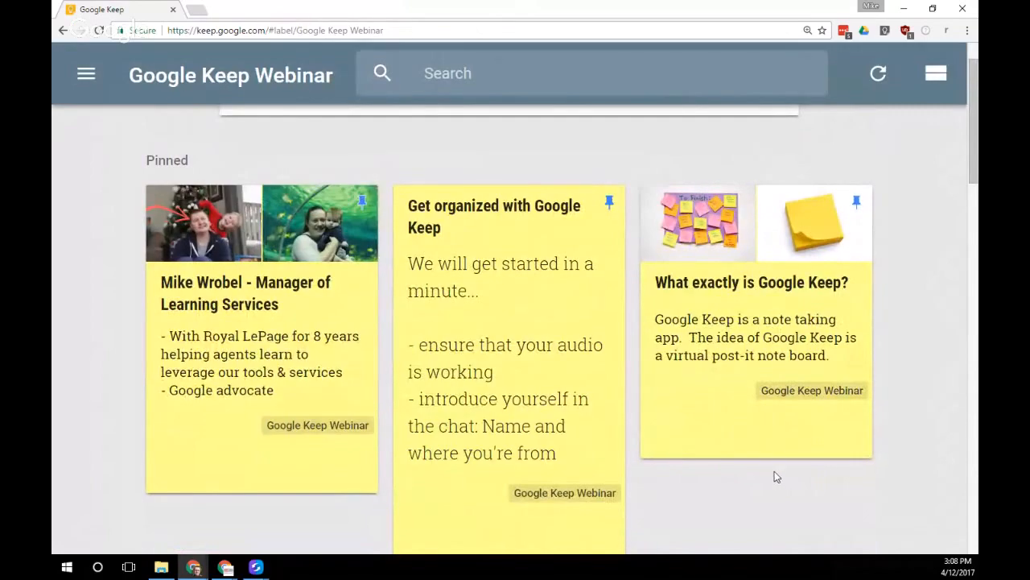
scroll(772, 472, "down", 2)
scroll(771, 474, "down", 8)
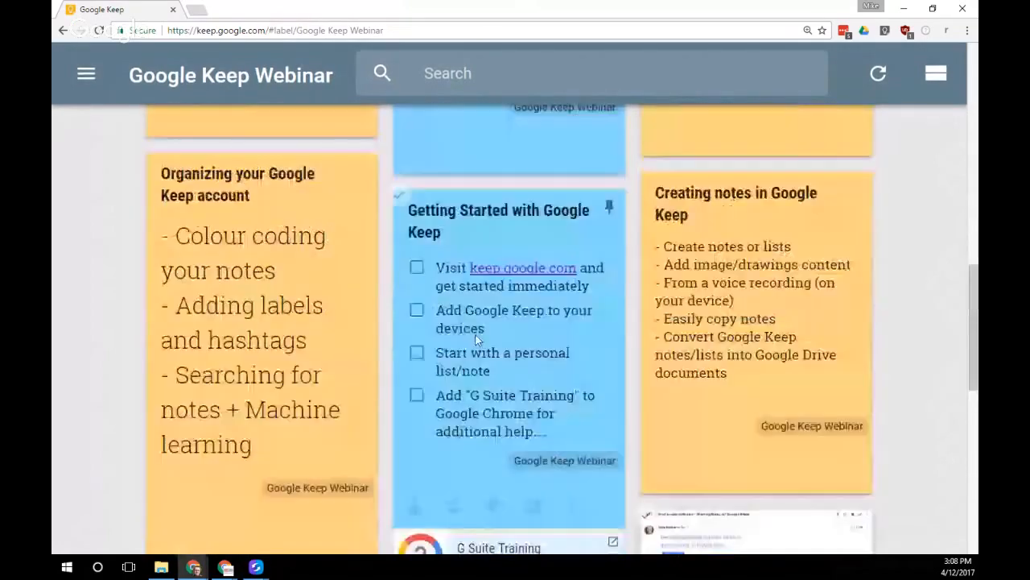
scroll(592, 380, "down", 4)
scroll(592, 380, "down", 3)
left_click(510, 355)
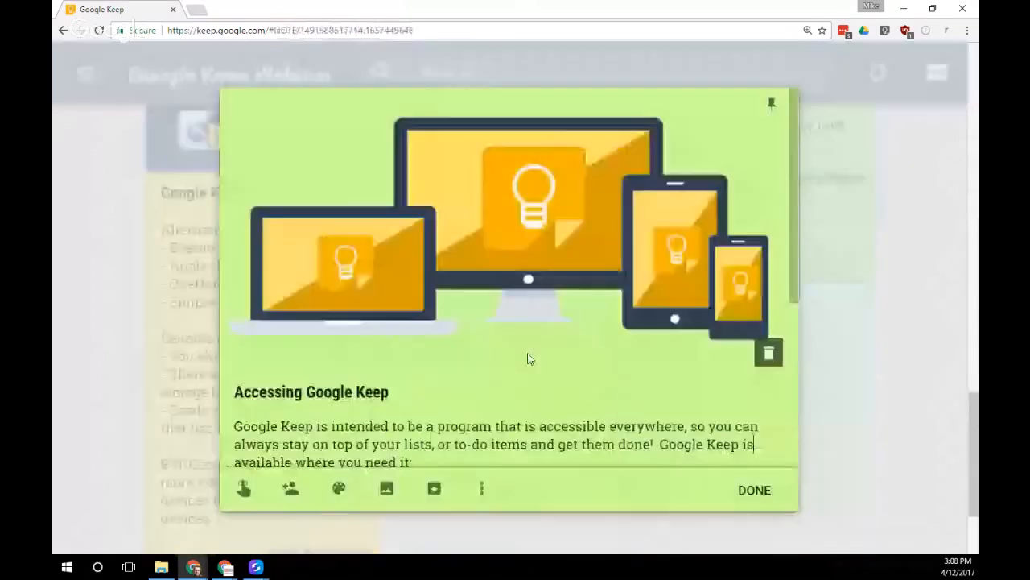
scroll(533, 365, "down", 3)
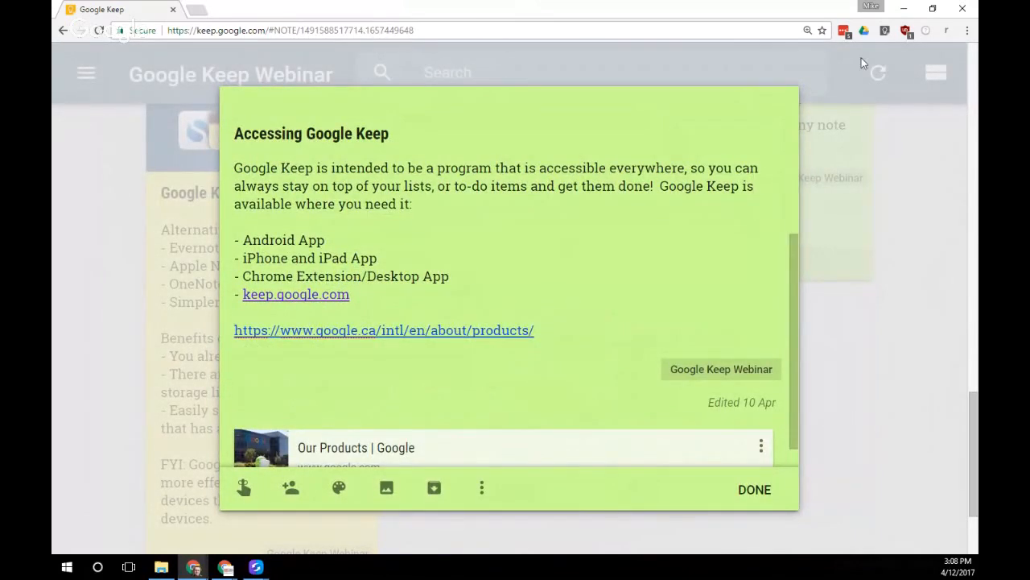
Try the Keep Chrome extension's quick note and Open in Keep, then close popup and note
left_click(885, 34)
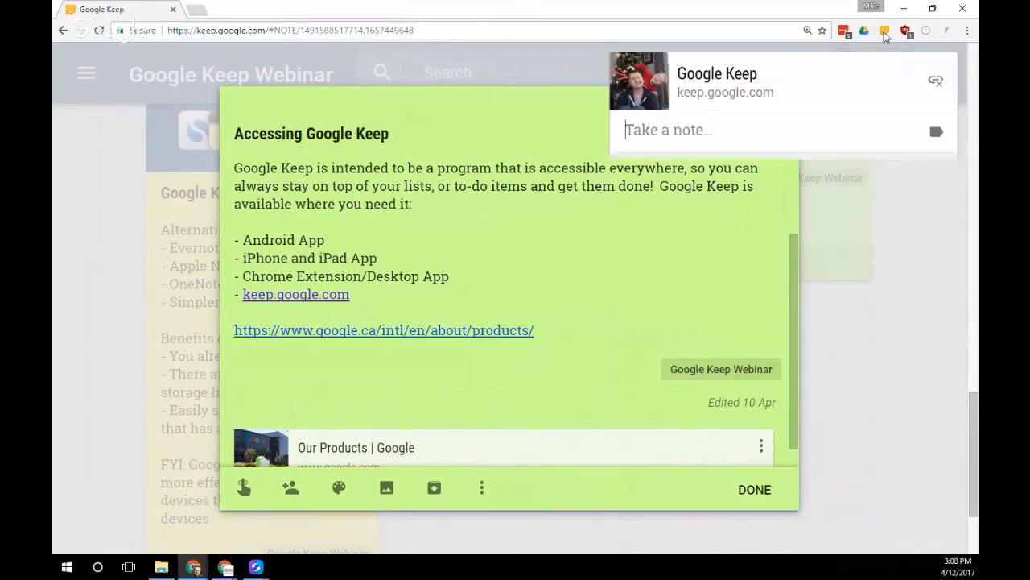
left_click(782, 139)
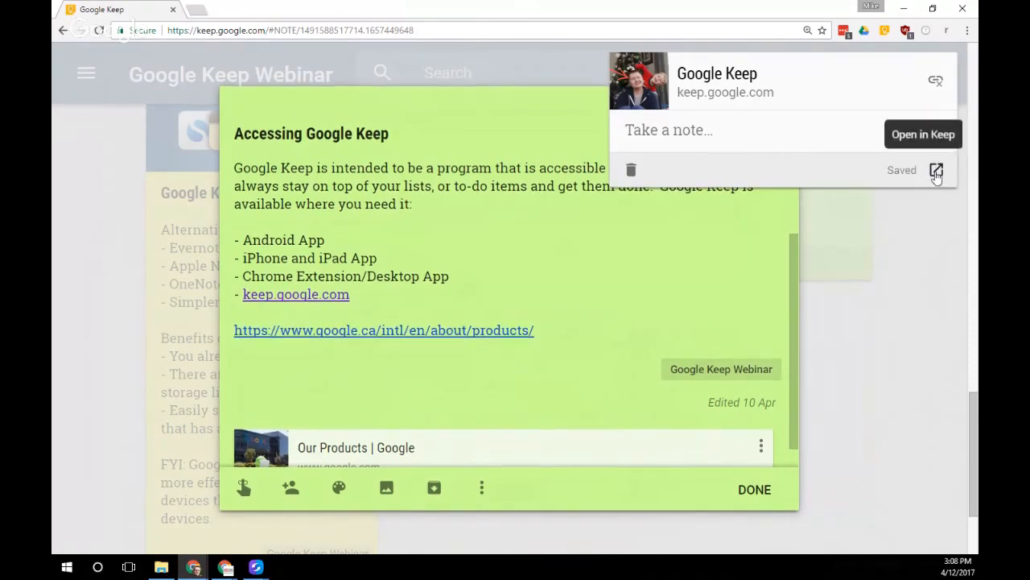
left_click(933, 171)
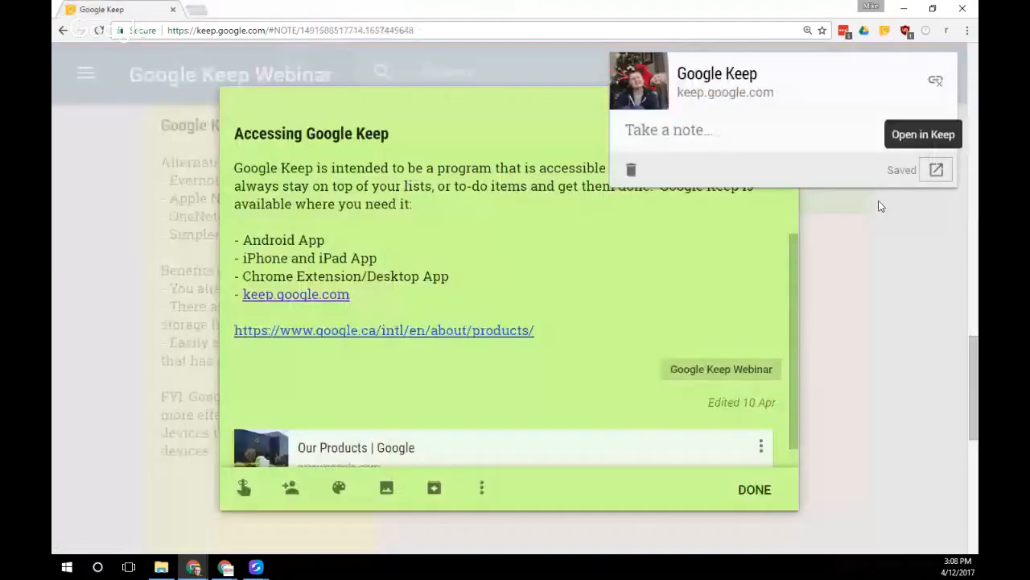
left_click(880, 206)
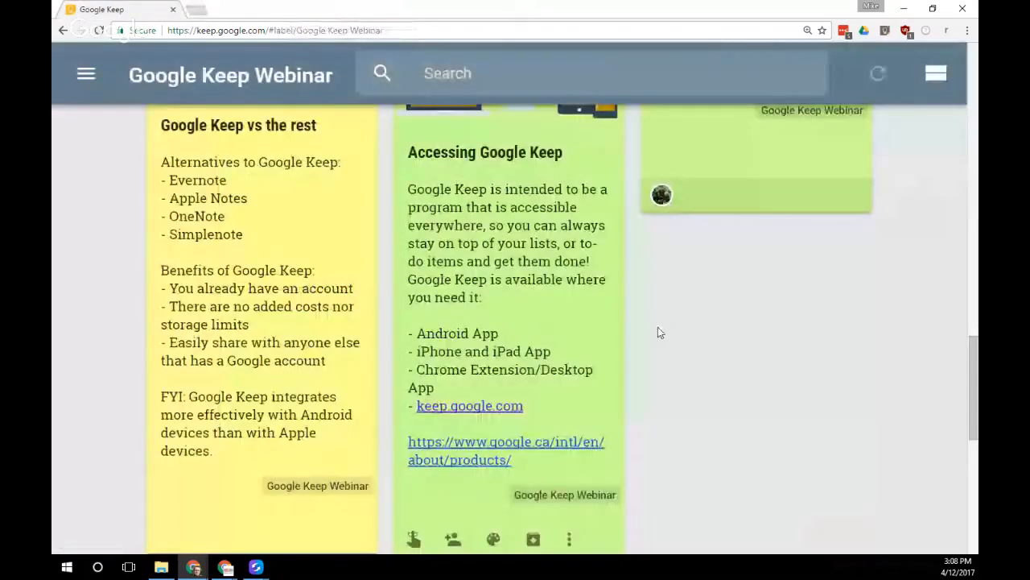
Reopen 'Accessing Google Keep', scroll to its preview card, and follow the Google products link
left_click(549, 344)
scroll(547, 350, "down", 4)
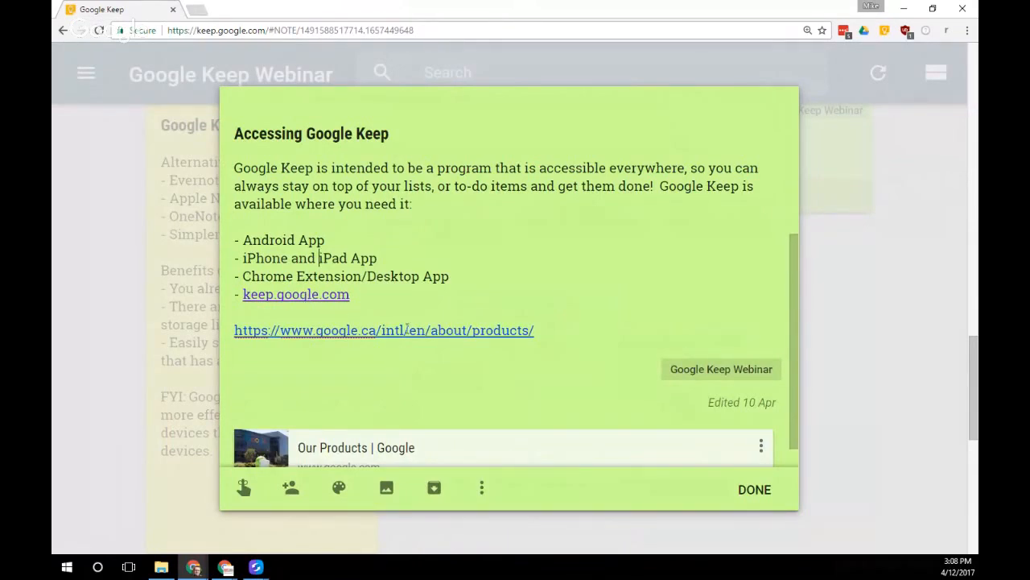
scroll(454, 363, "down", 1)
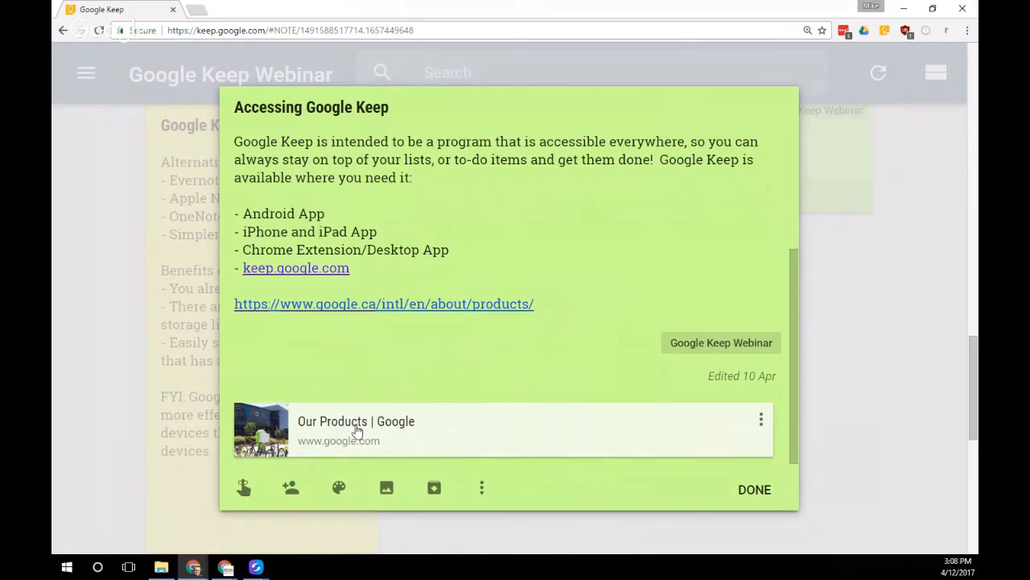
left_click(358, 433)
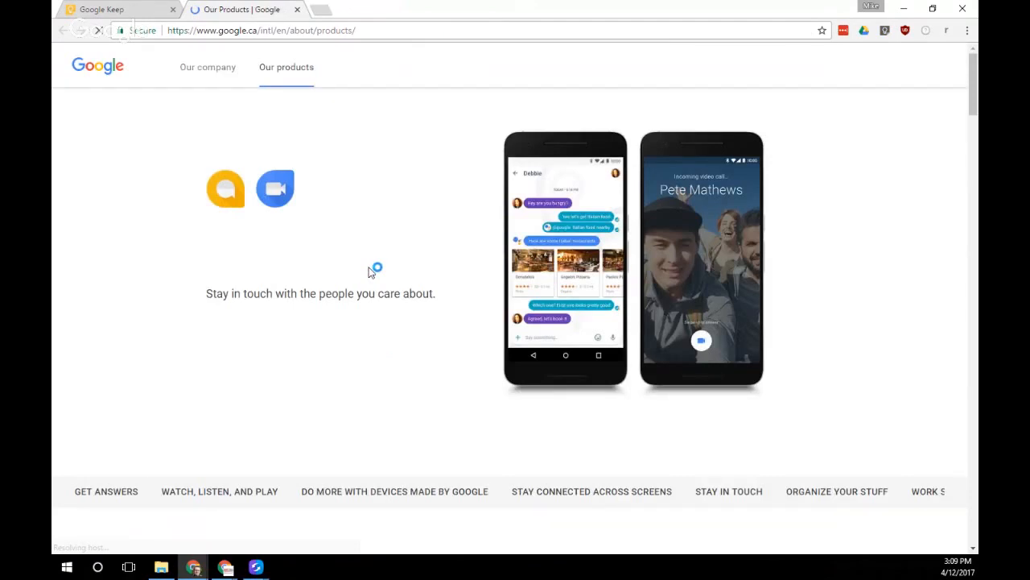
Check Keep's GET STARTED download options on Google's Our Products page, then close the tab
scroll(976, 93, "down", 1)
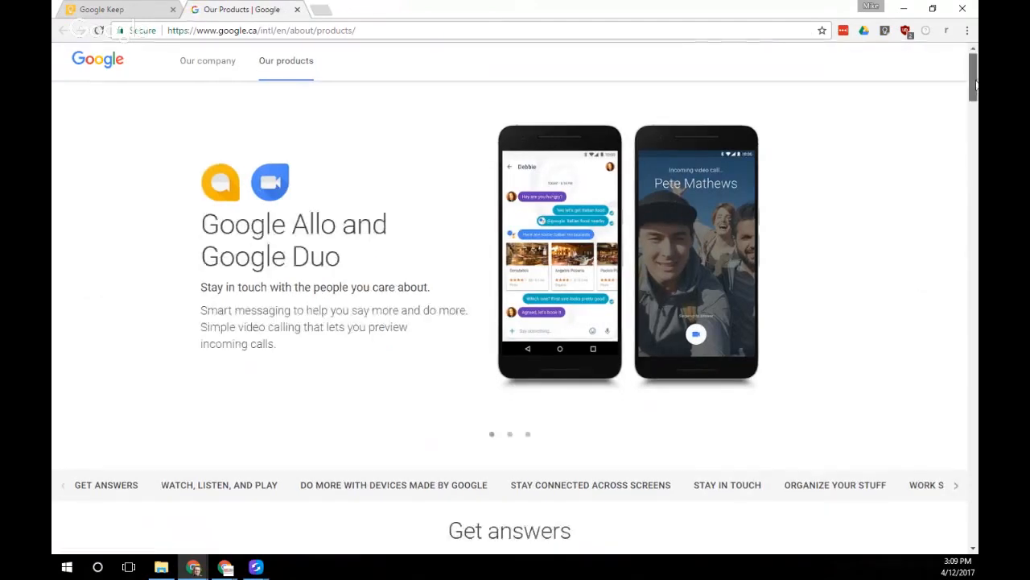
left_click_drag(976, 93, 974, 310)
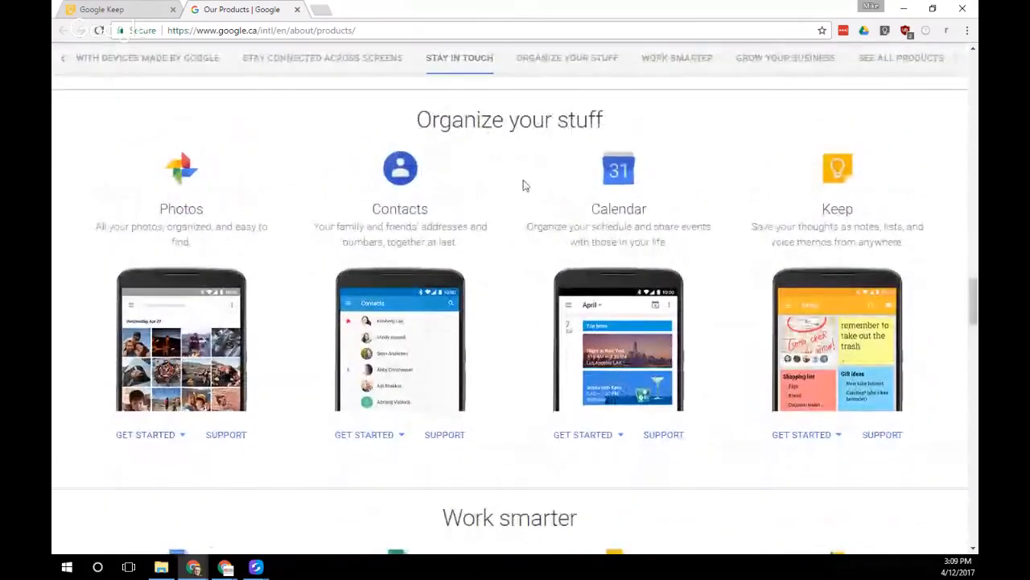
left_click(825, 441)
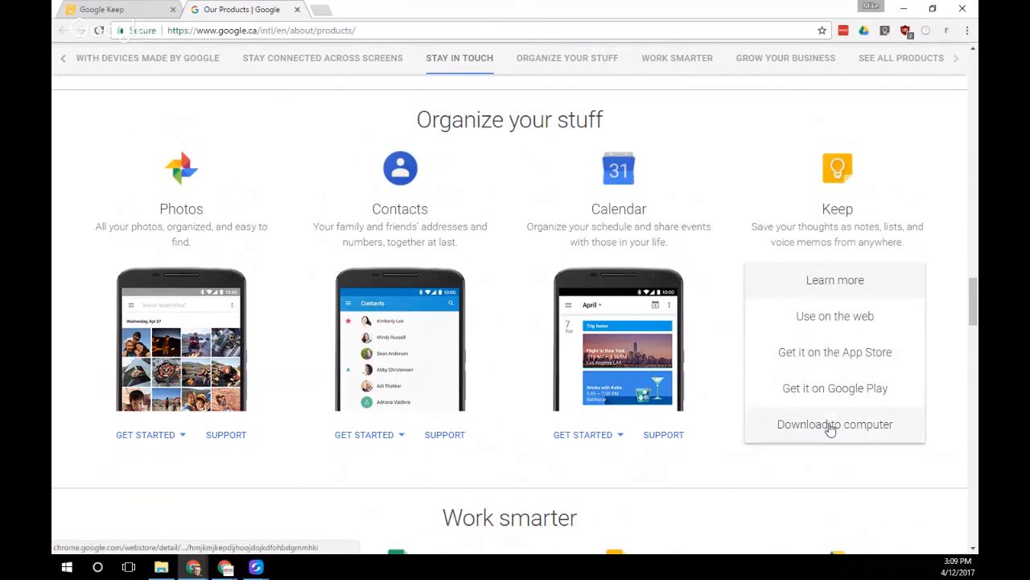
left_click(801, 473)
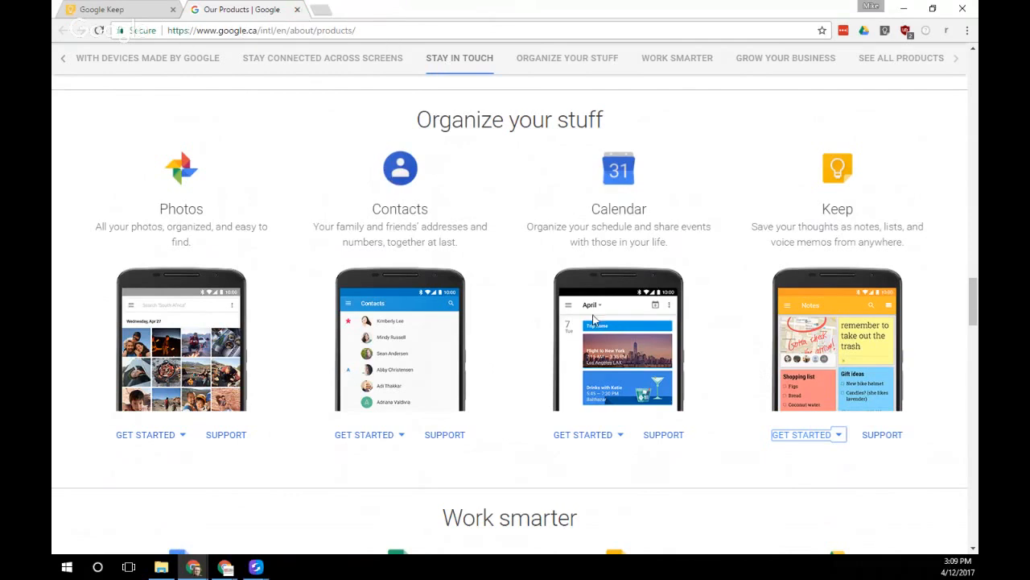
scroll(529, 418, "down", 1)
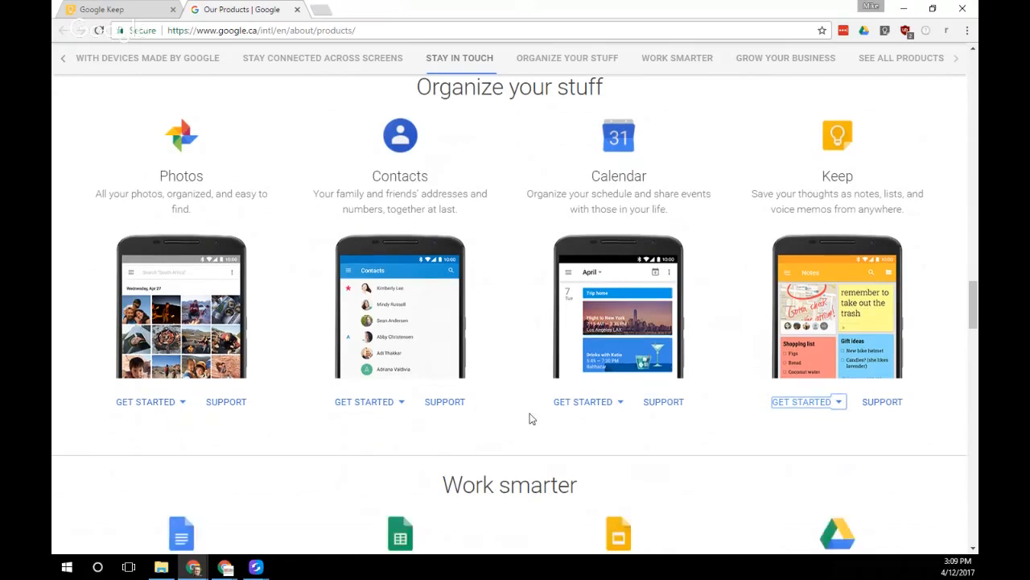
scroll(530, 418, "down", 3)
scroll(454, 277, "up", 2)
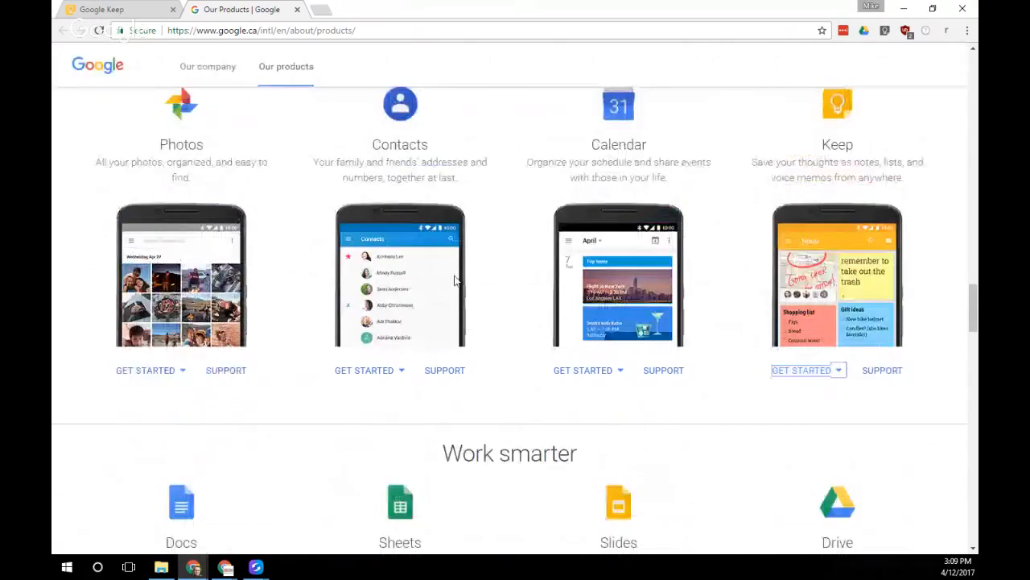
left_click(297, 9)
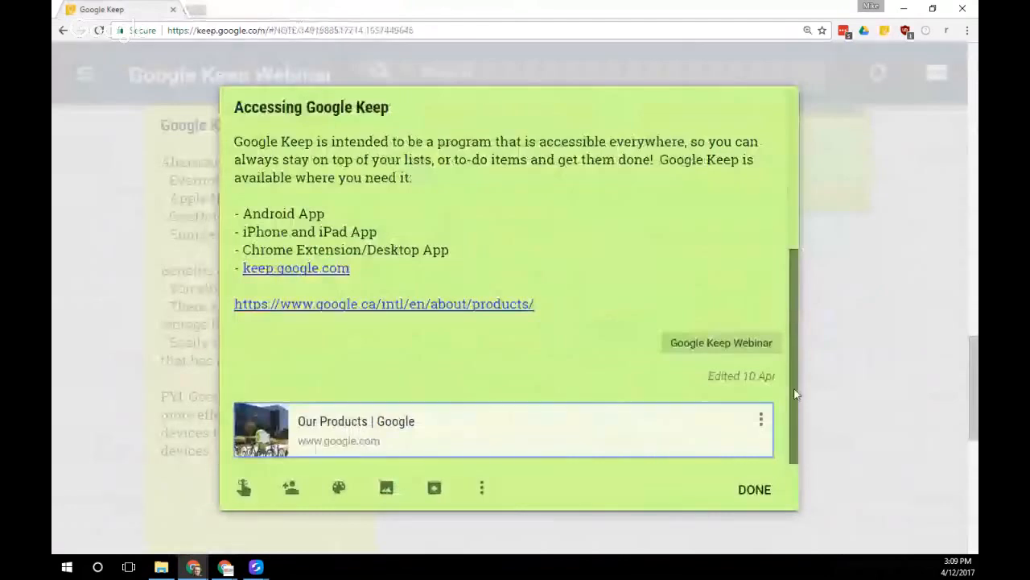
Close the note and create a new note reading 'I can take a note.'
left_click(754, 489)
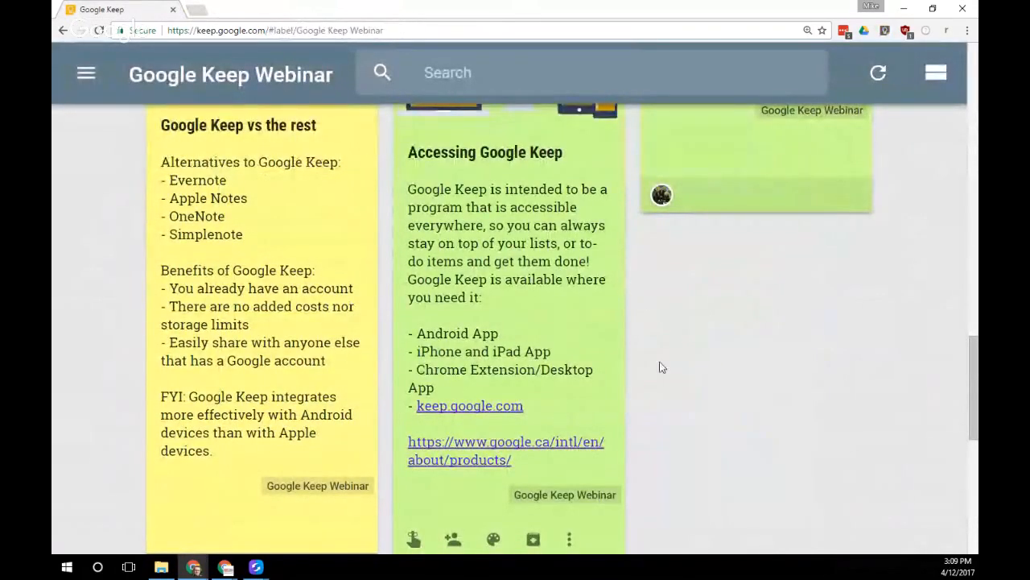
scroll(646, 386, "up", 2)
scroll(647, 386, "up", 10)
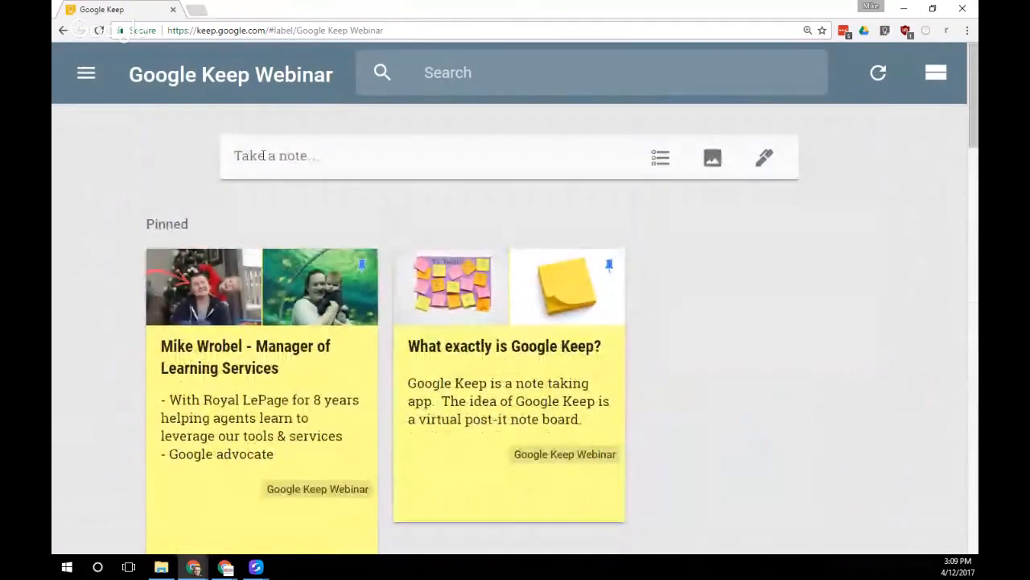
left_click(362, 156)
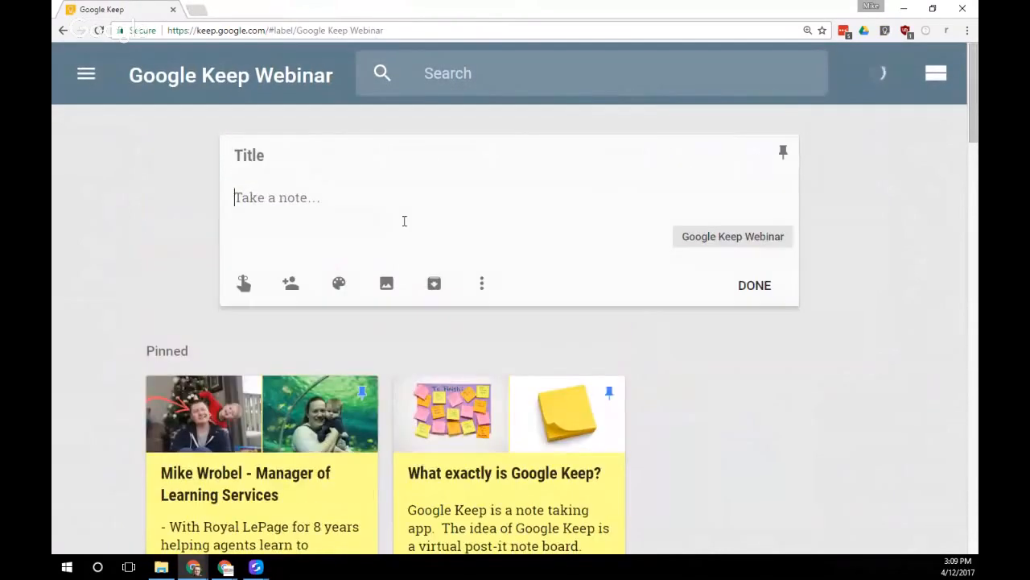
type("I can ")
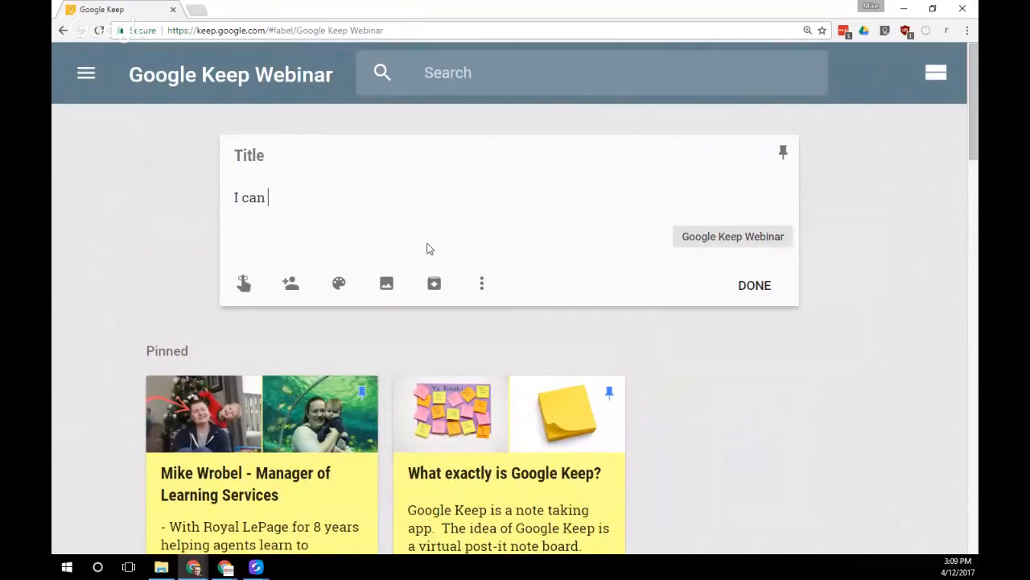
type("take a note.")
left_click(742, 291)
Give the 'I can take a note.' note the title 'I can give it a title'
scroll(708, 362, "down", 1)
scroll(701, 379, "down", 4)
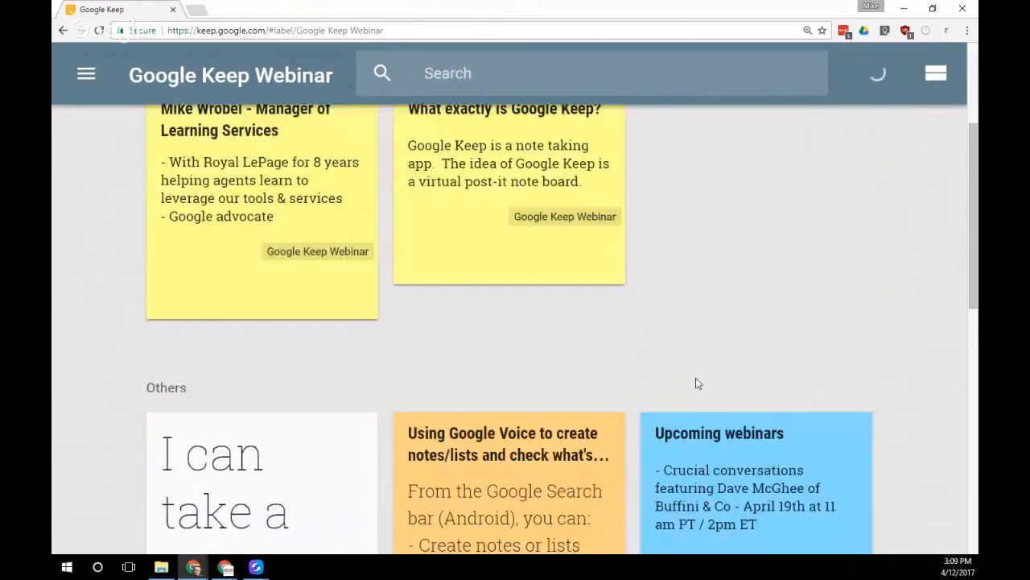
scroll(274, 362, "down", 2)
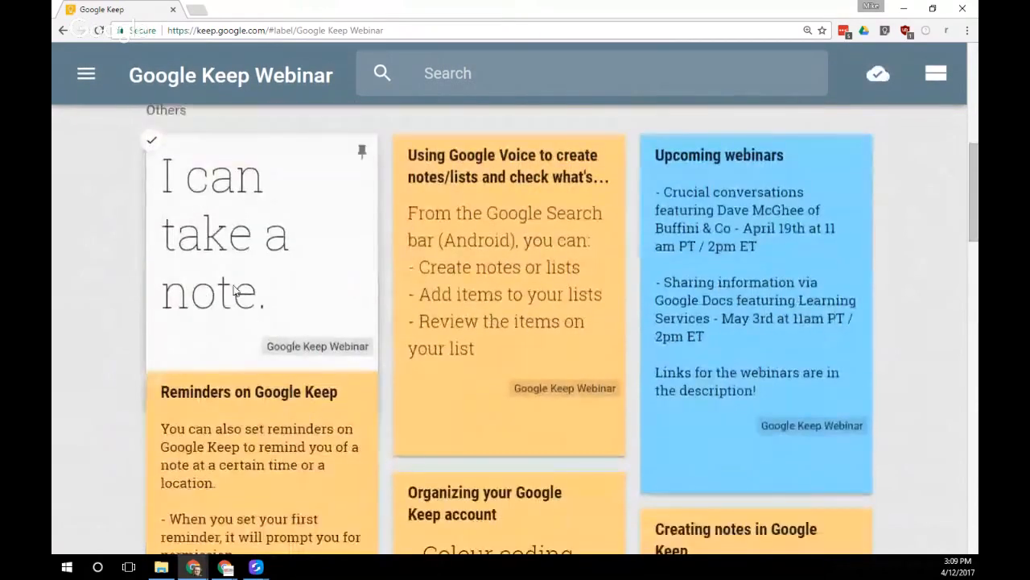
left_click(228, 237)
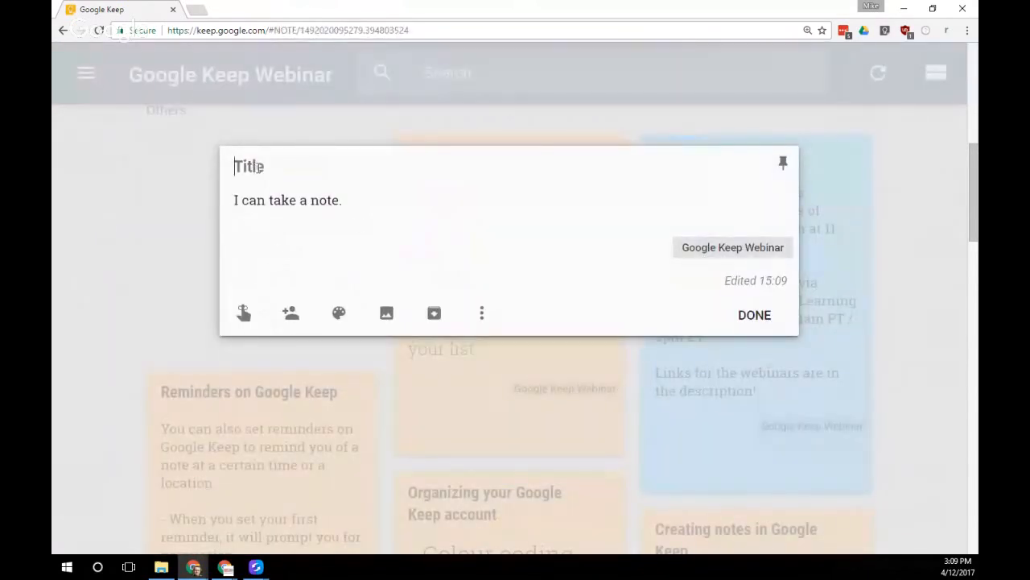
type("I can give i")
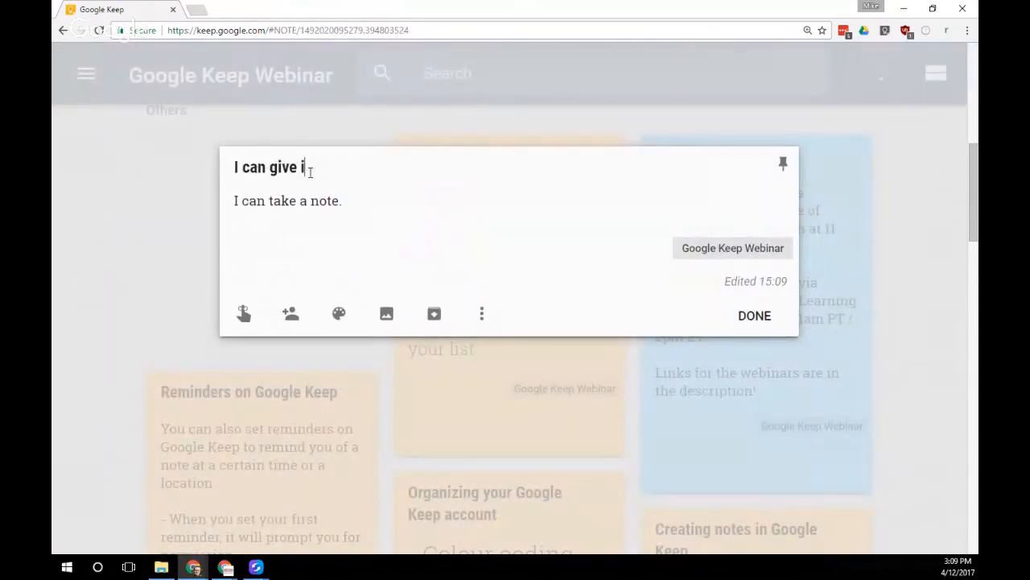
type("t a title")
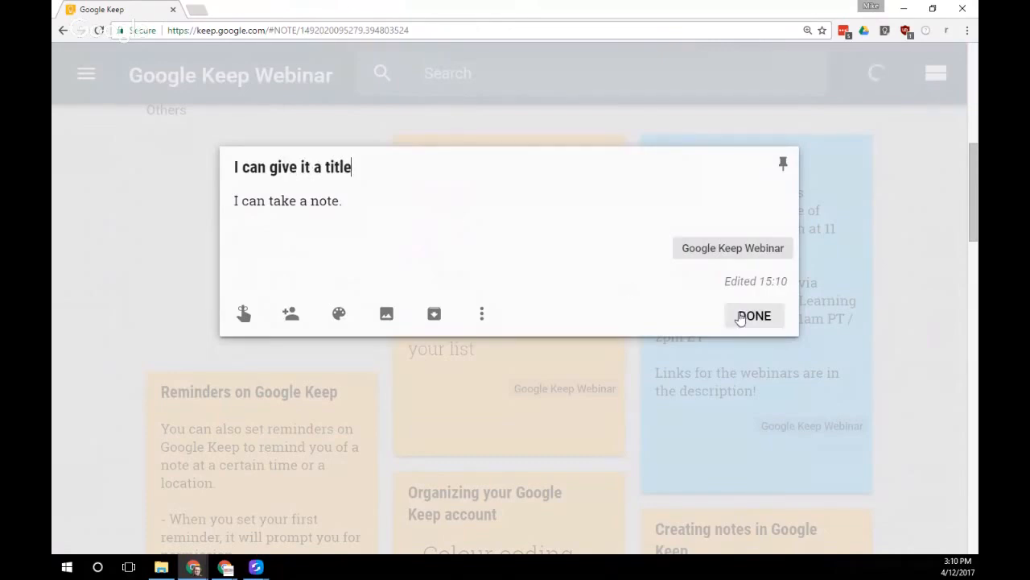
left_click(746, 318)
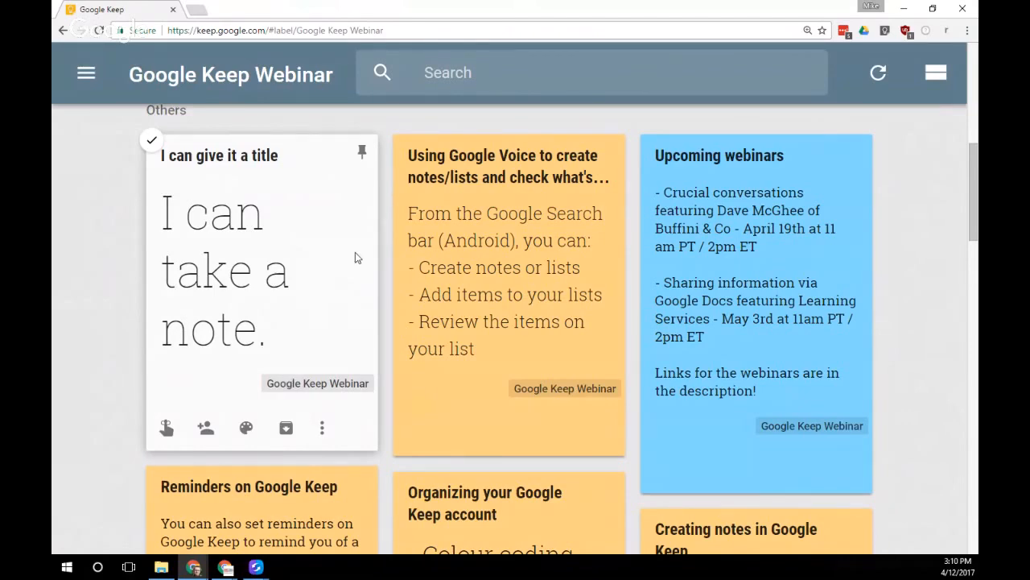
Scroll back to the top and start a fresh blank note
scroll(359, 264, "up", 1)
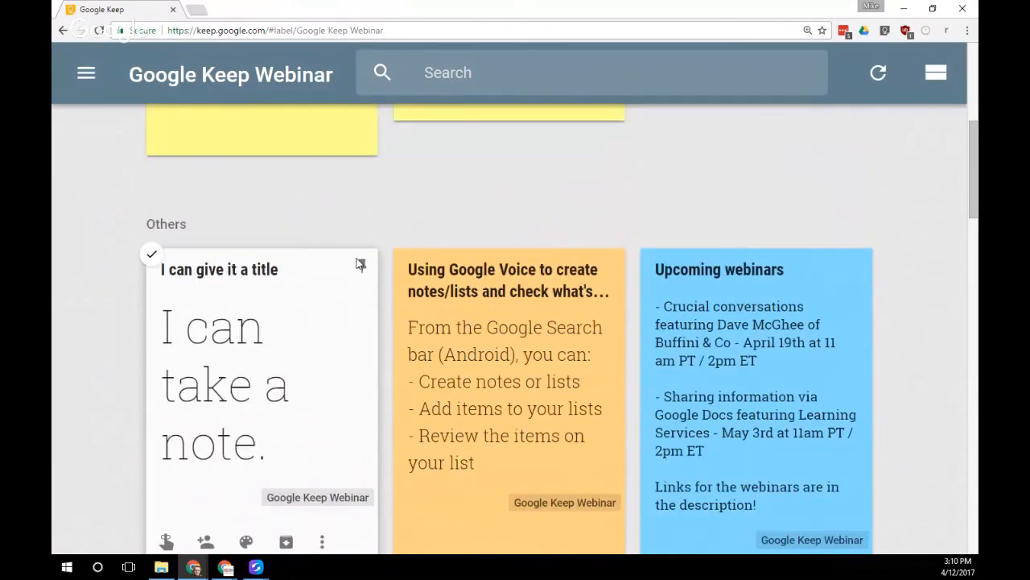
scroll(359, 264, "up", 4)
left_click(397, 166)
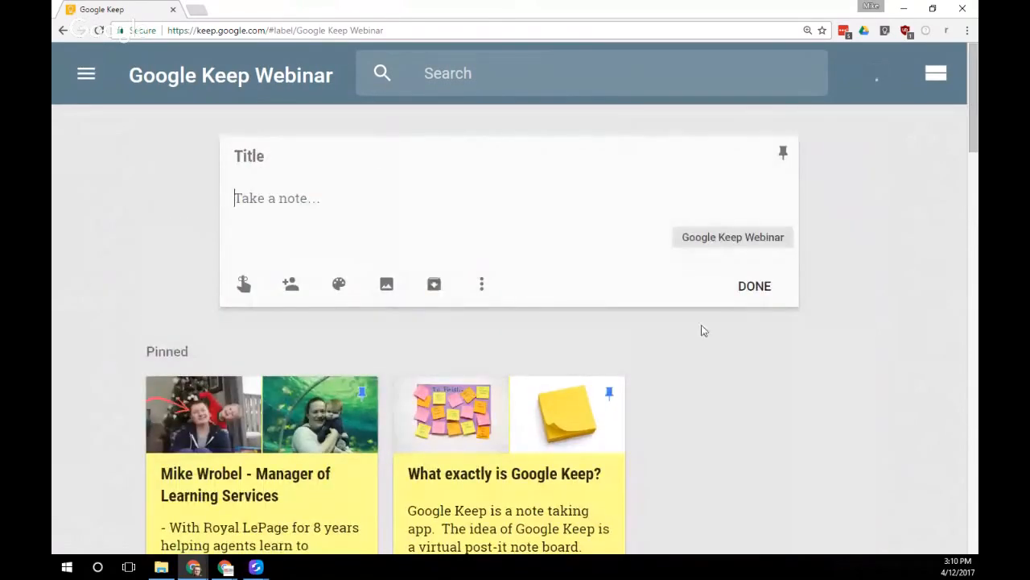
Discard the blank note and start a checklist titled 'New Listing Checklist'
left_click(758, 298)
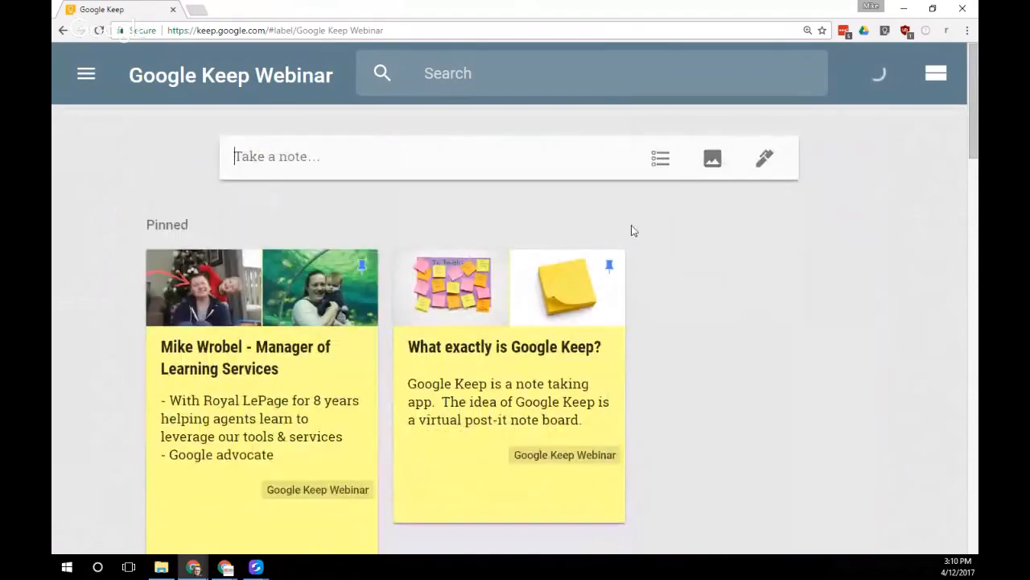
left_click(662, 164)
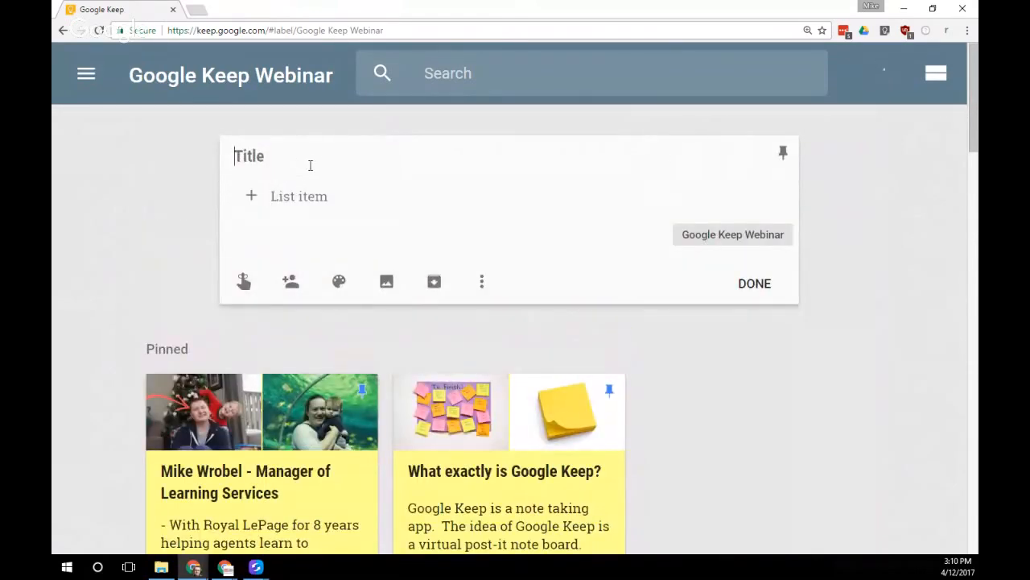
type("New List")
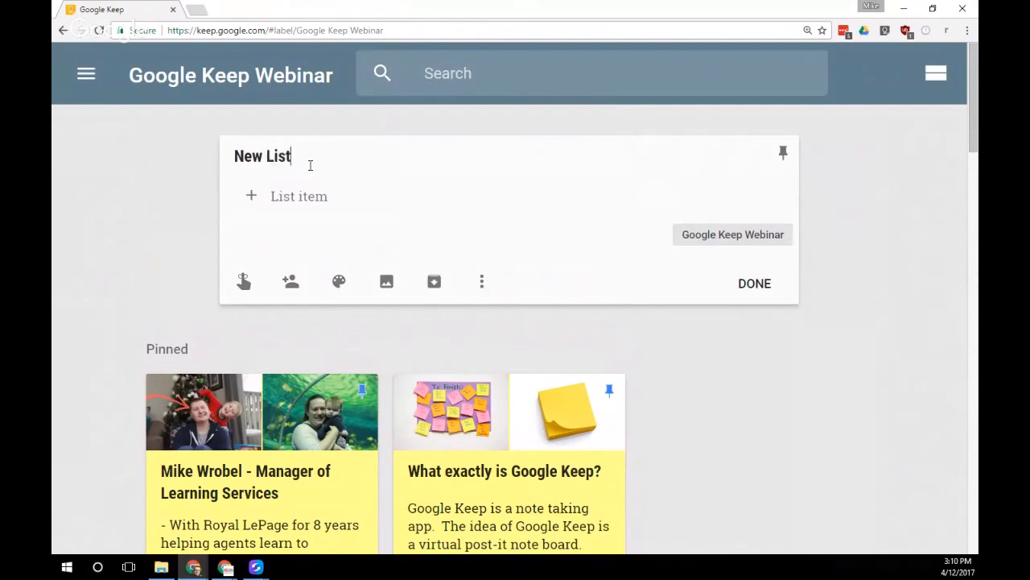
type("ing Checklist")
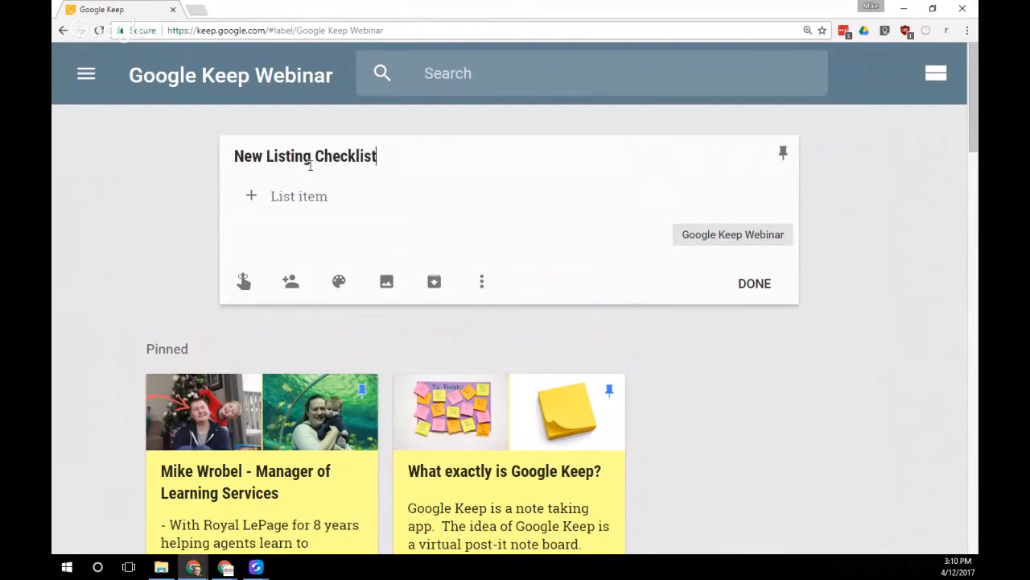
left_click(319, 197)
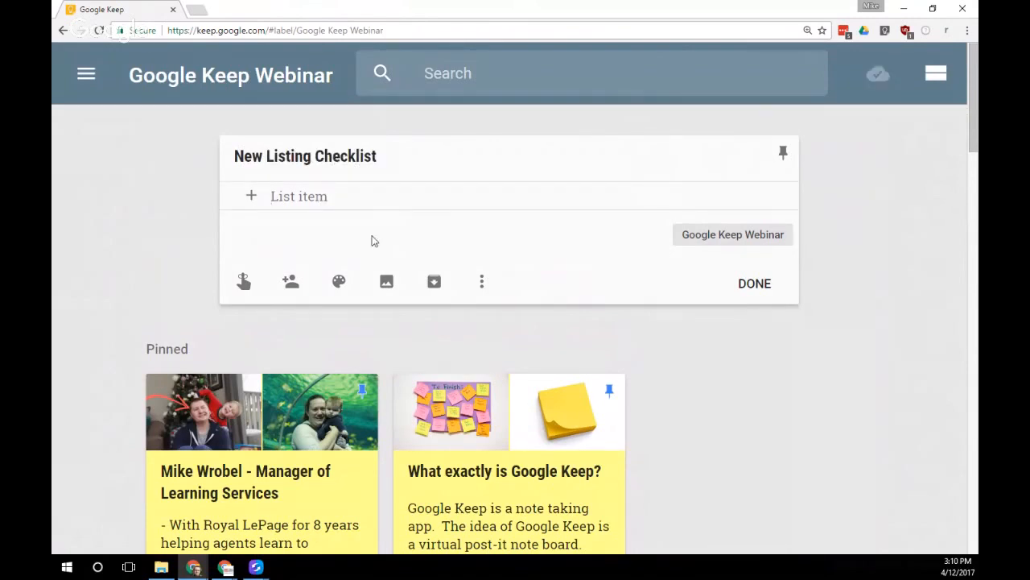
Add the checklist items Set up photos, Arrange staging and Add to MLS
type("Set up photos")
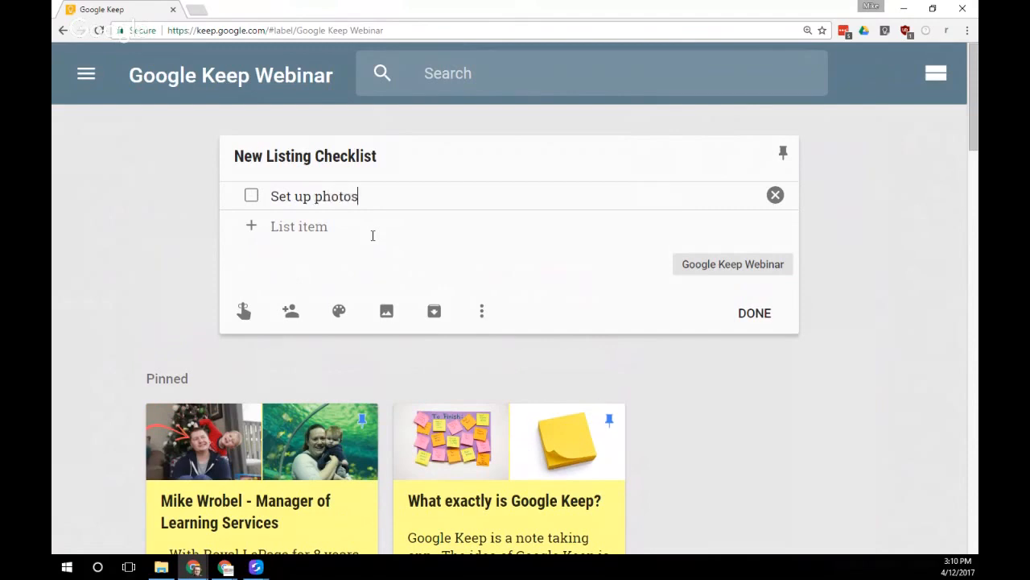
key("Return")
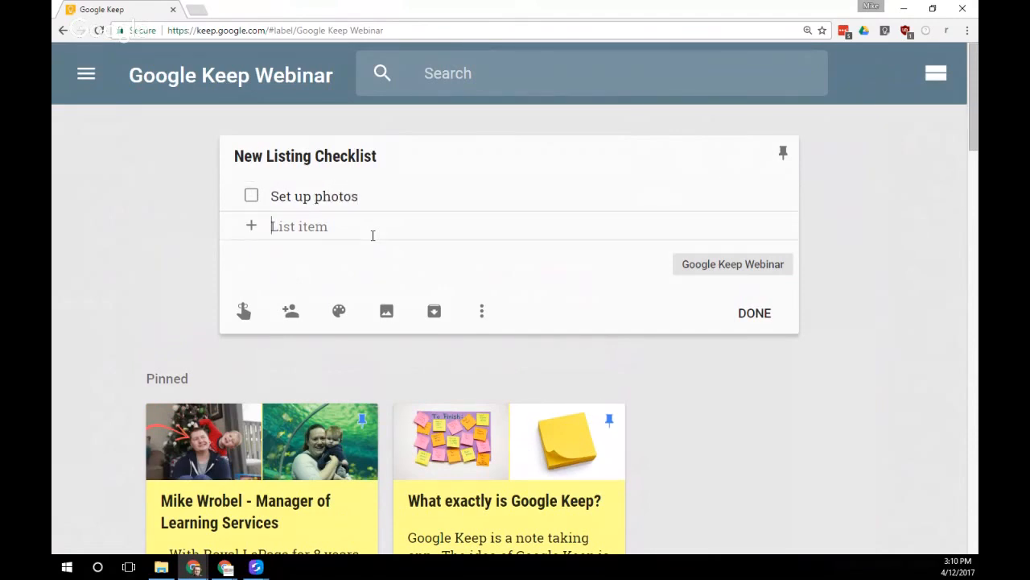
type("Arrange staging")
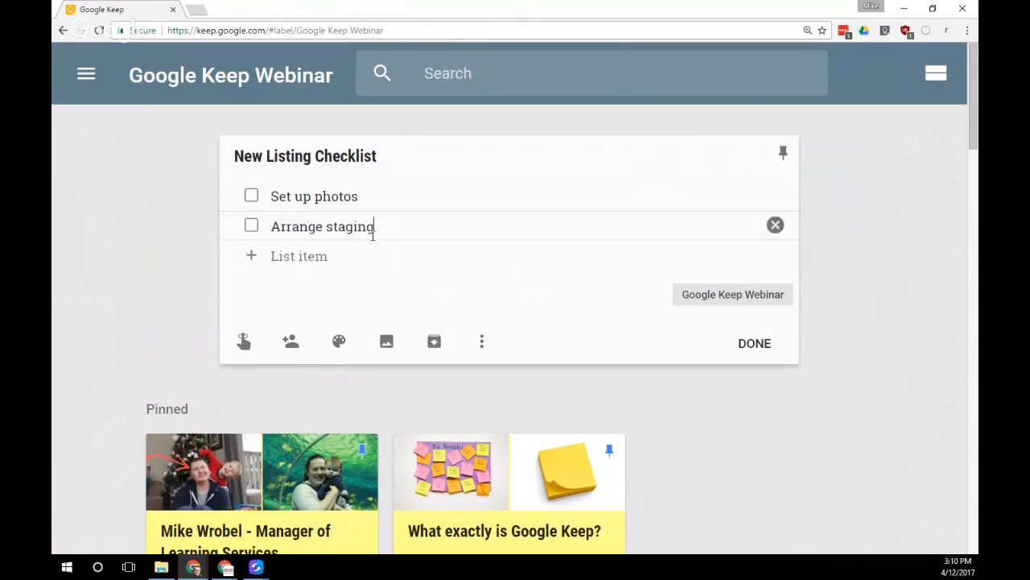
key("Return")
type("Add to MLS")
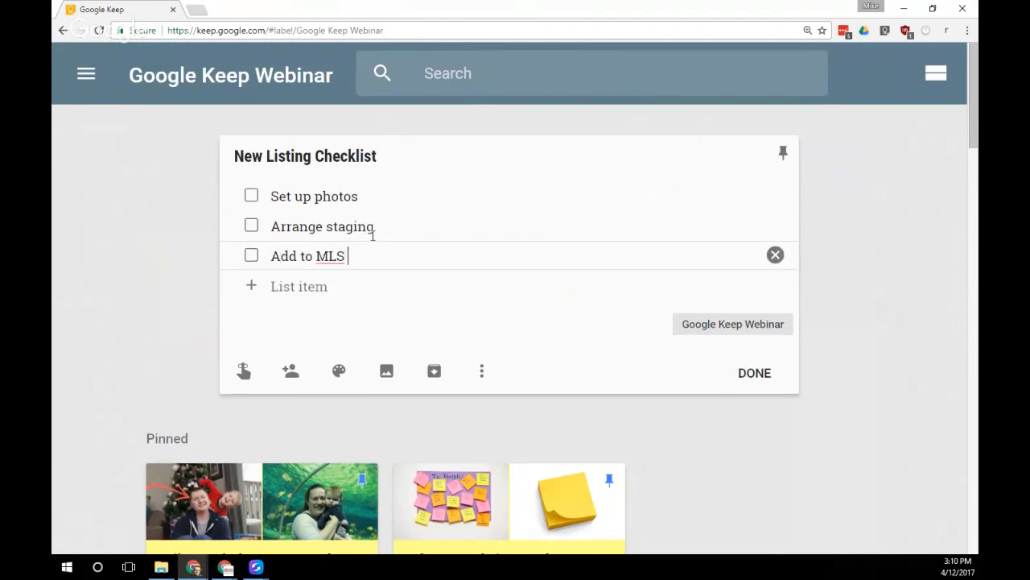
key("Return")
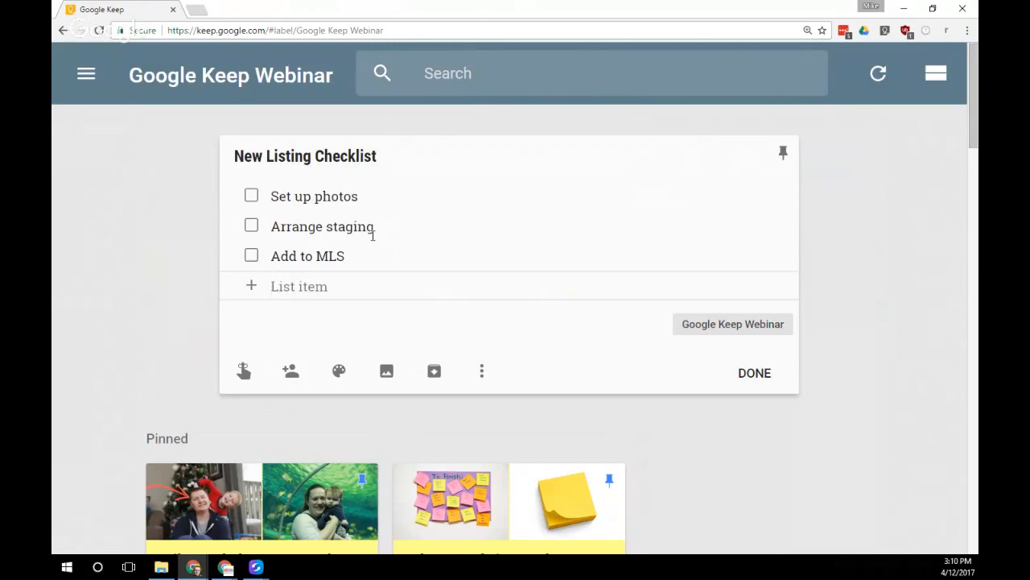
Attach the House 1 photo from Documents > Keep Presentation to the New Listing Checklist note
left_click(386, 372)
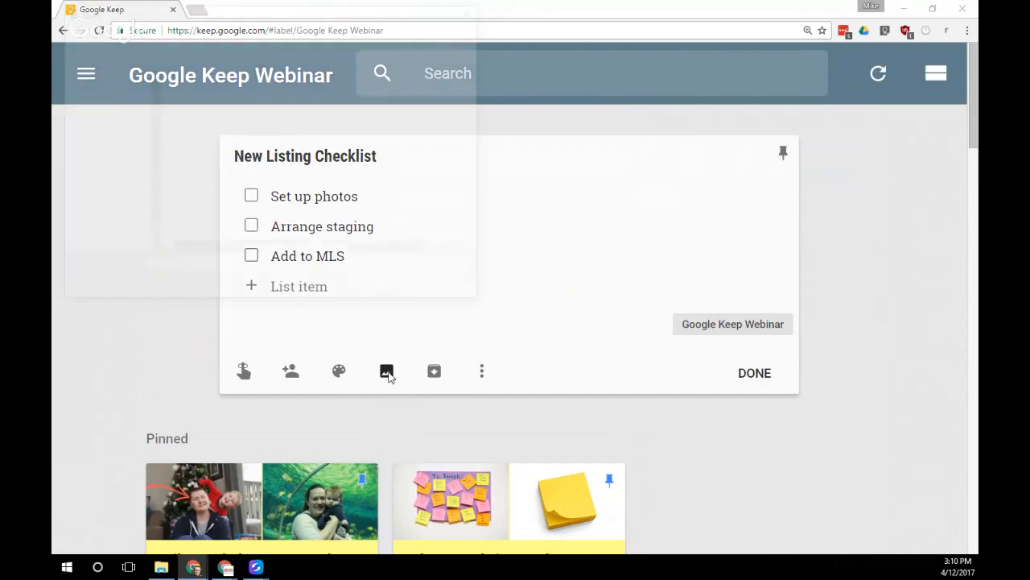
left_click(105, 112)
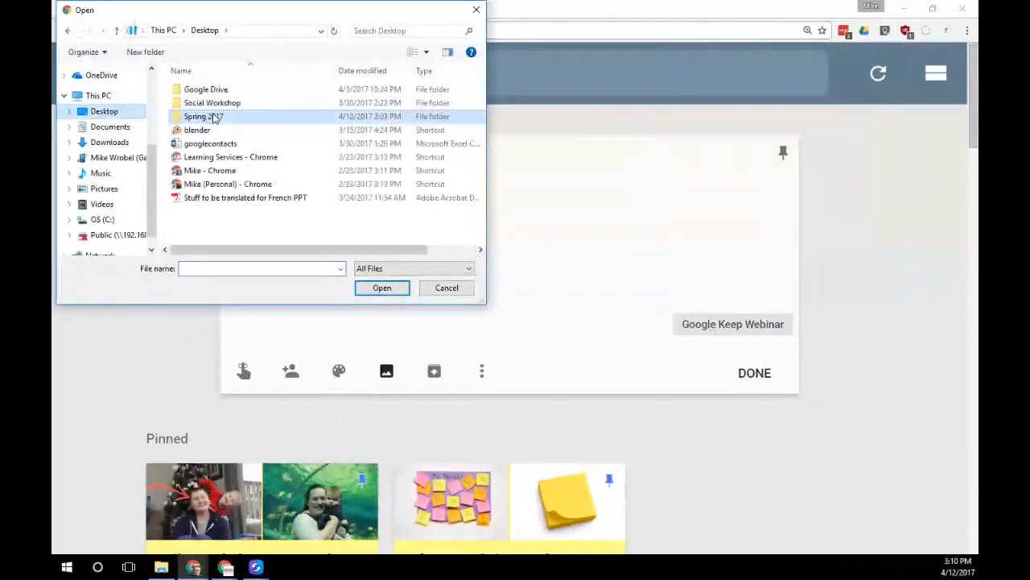
left_click(109, 127)
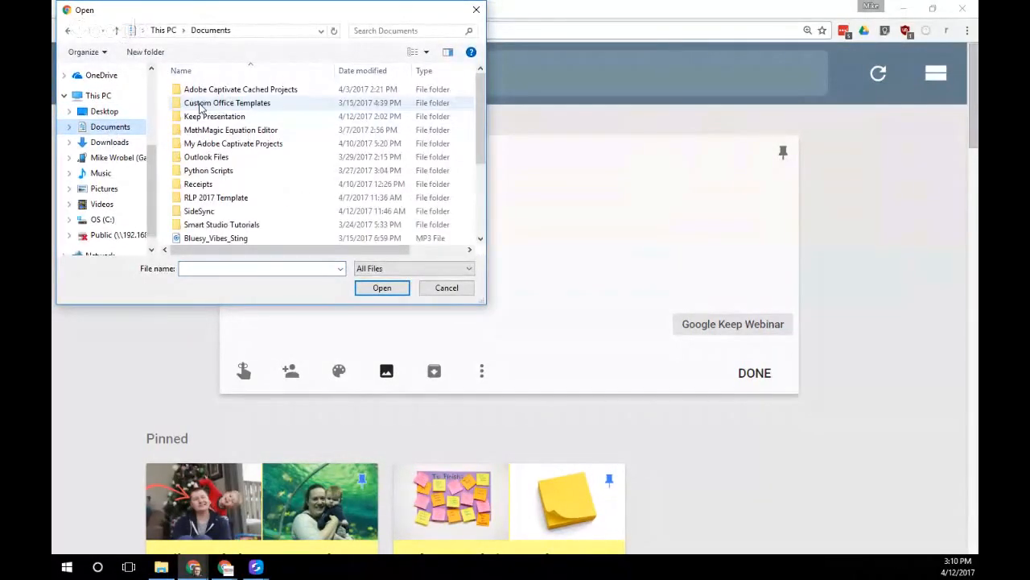
double_click(208, 115)
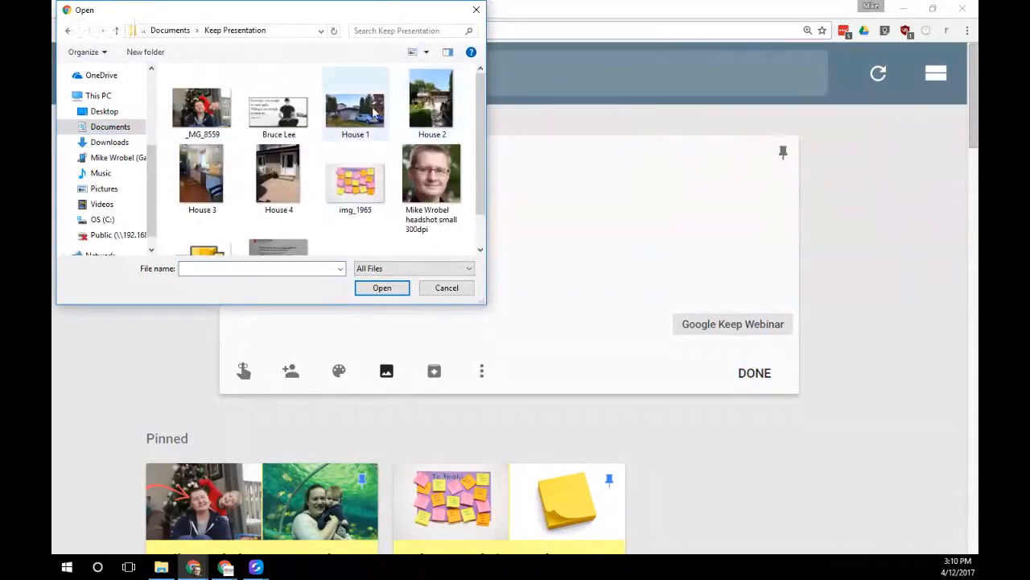
left_click(362, 102)
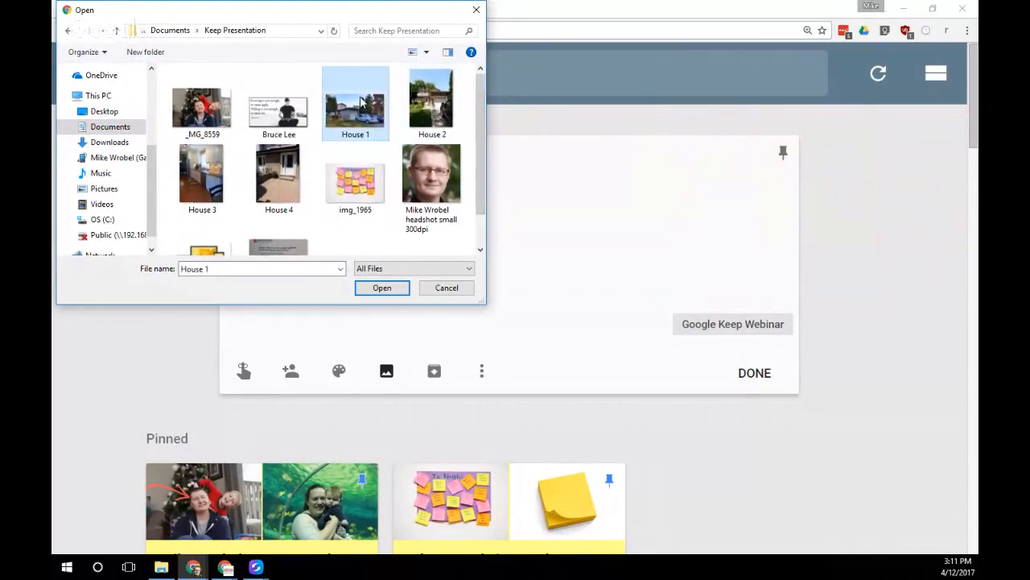
double_click(361, 102)
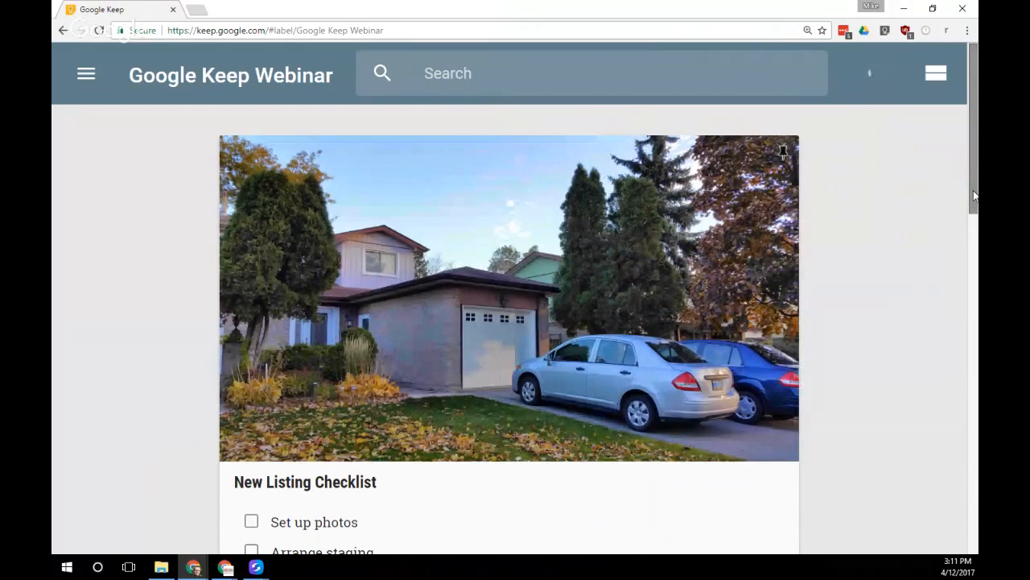
Add the House 2, House 3 and House 4 photos to the note, then close it
left_click_drag(974, 196, 974, 354)
left_click(253, 161)
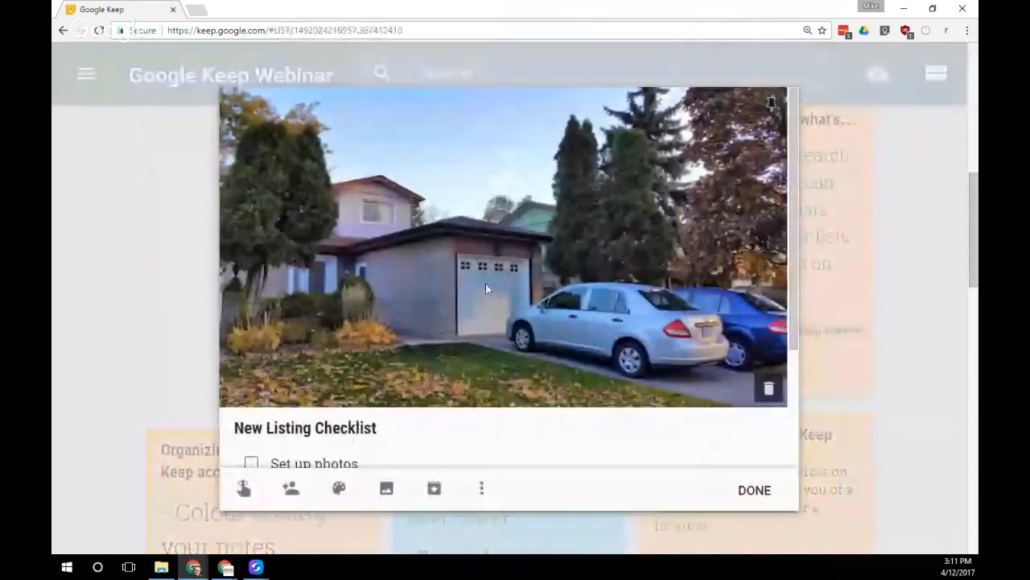
scroll(453, 352, "down", 2)
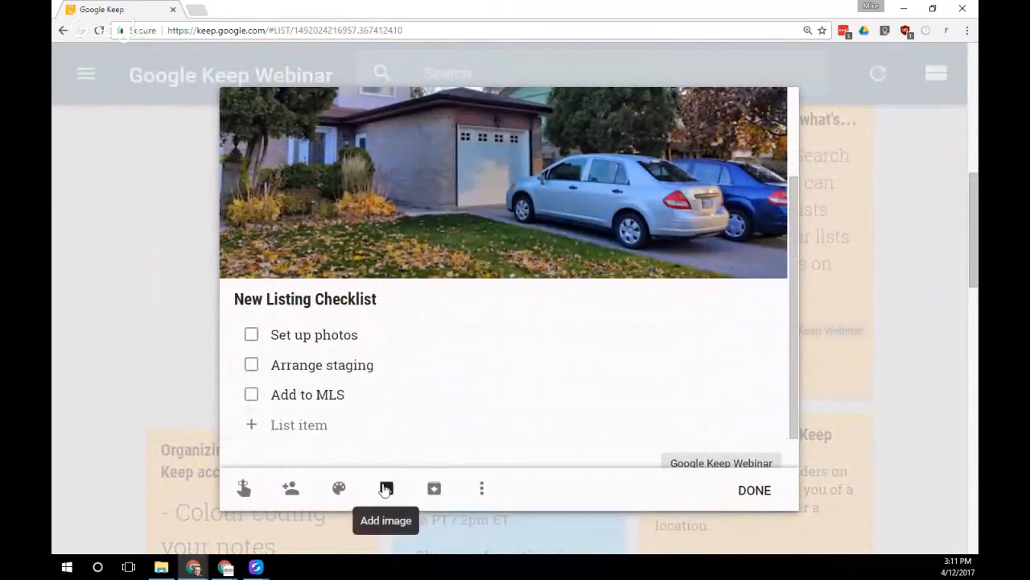
left_click(386, 486)
left_click(431, 113)
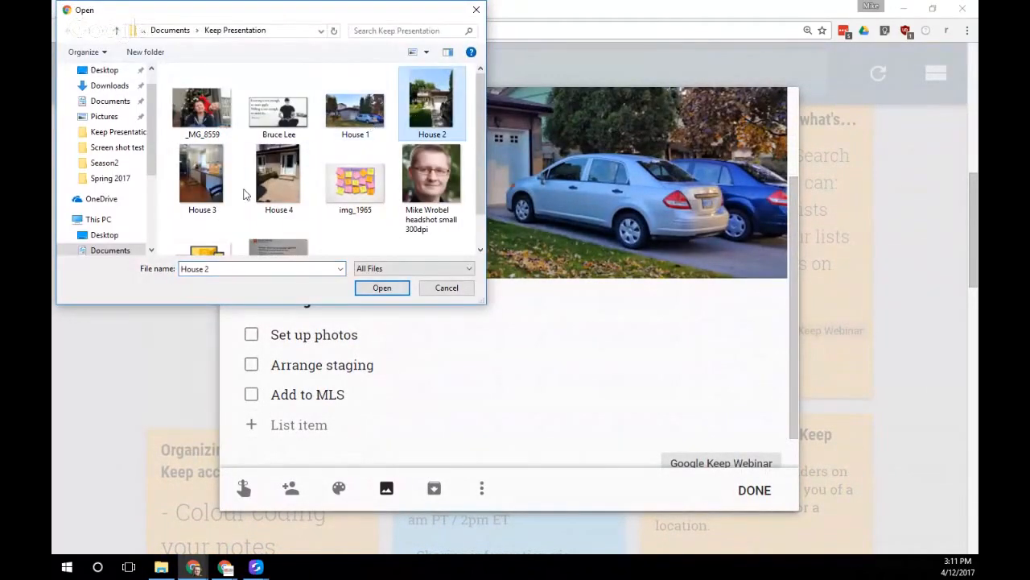
left_click(276, 189, "shift")
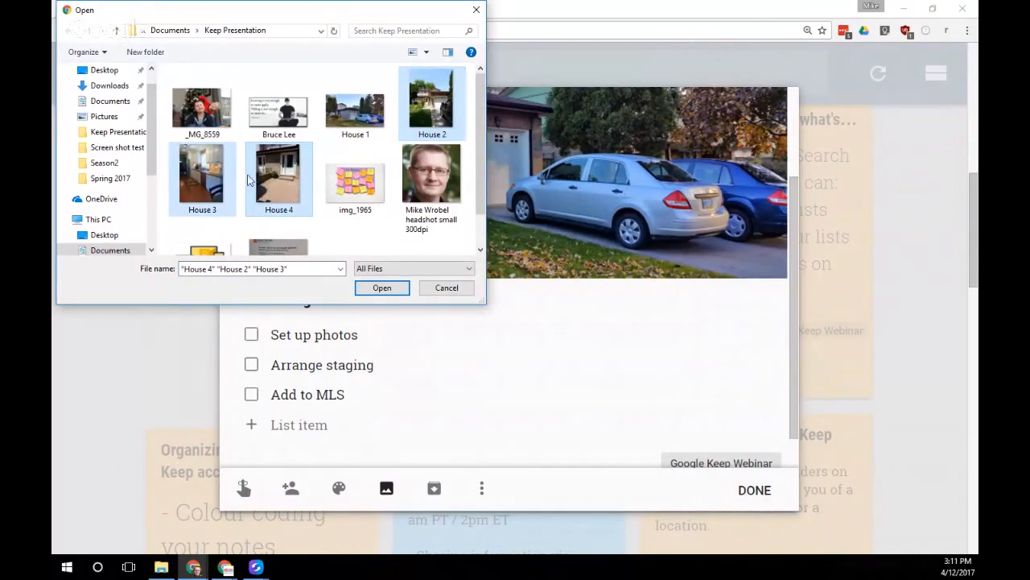
left_click(382, 287)
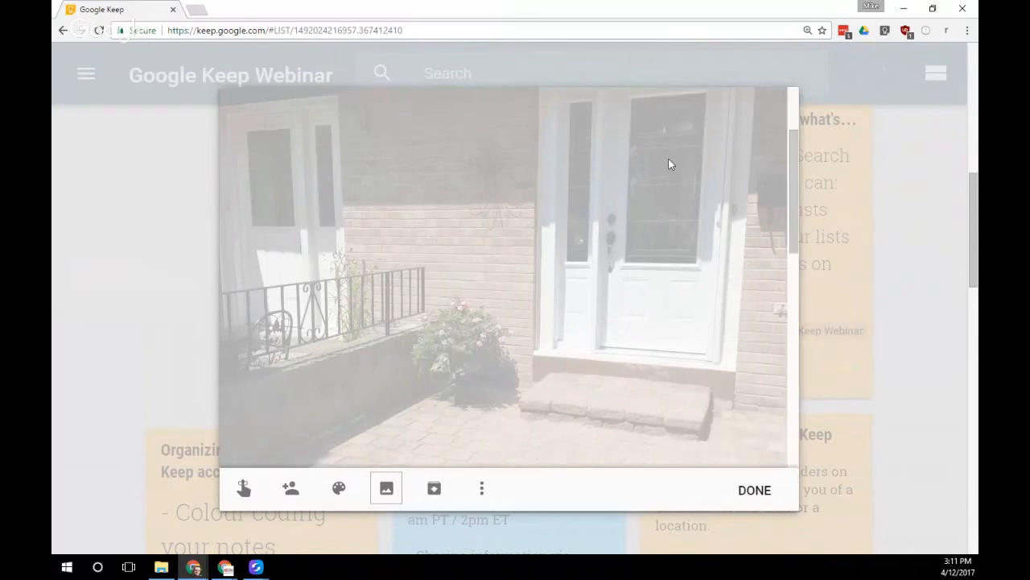
left_click_drag(793, 147, 780, 324)
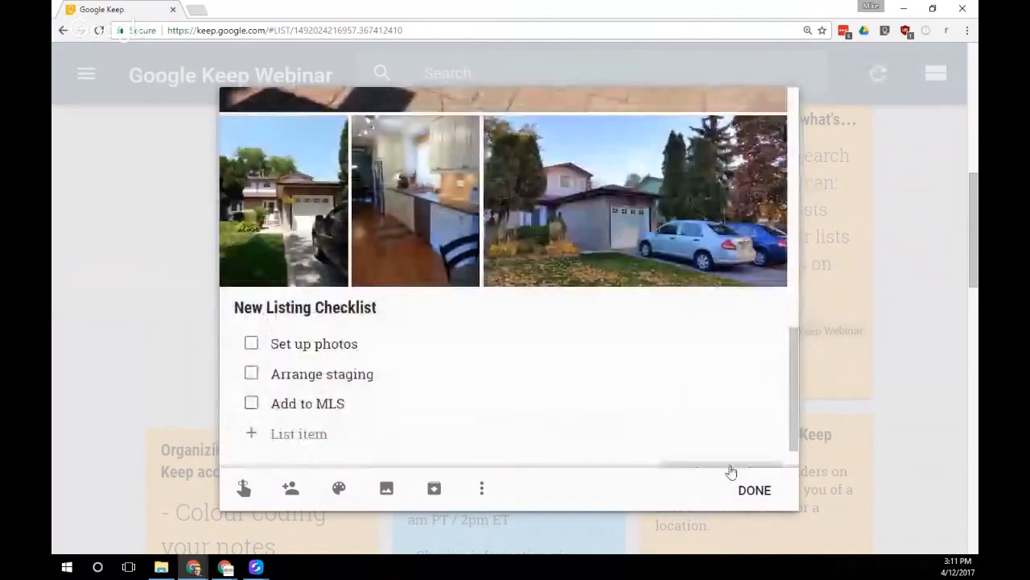
left_click(755, 491)
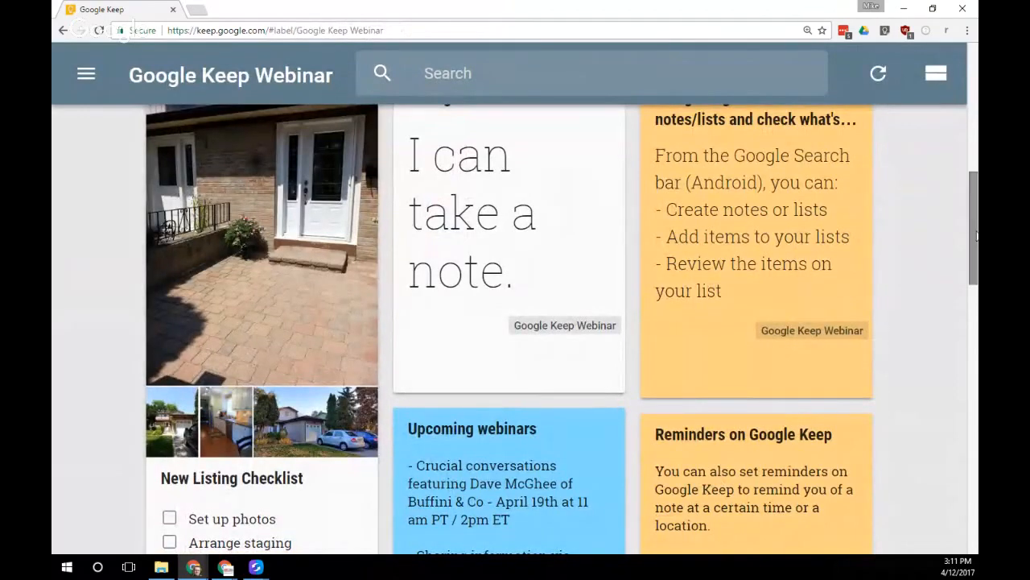
Tick and untick the Set up photos, Add to MLS and Arrange staging items
left_click_drag(973, 240, 974, 270)
left_click(169, 392)
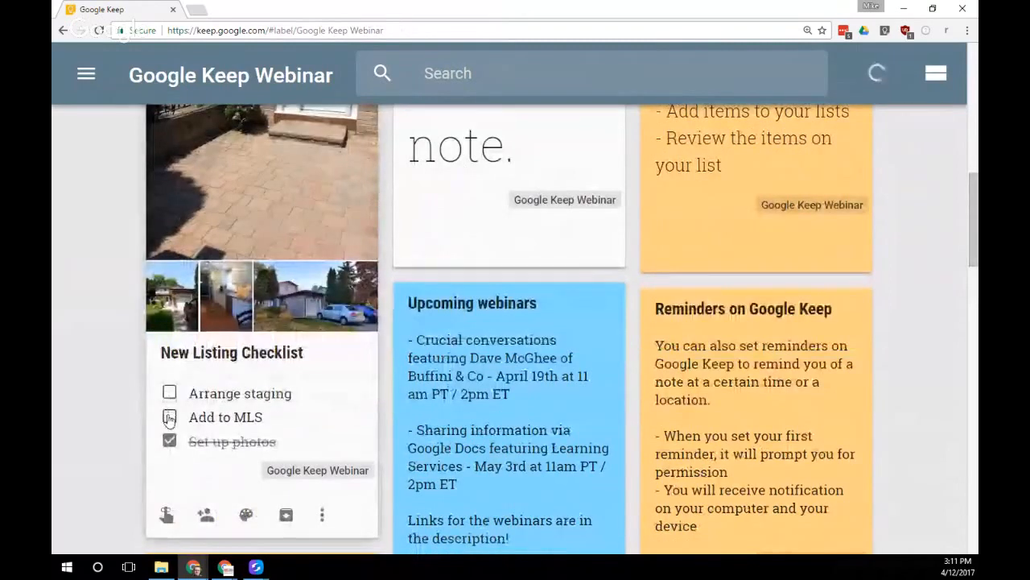
left_click(169, 416)
left_click(170, 392)
left_click(170, 393)
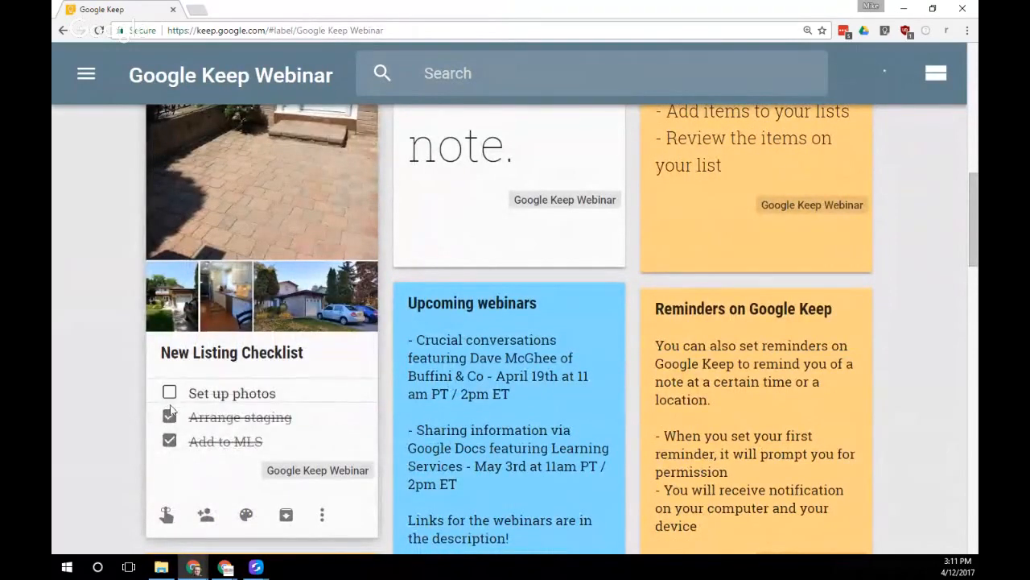
left_click(169, 417)
left_click(169, 441)
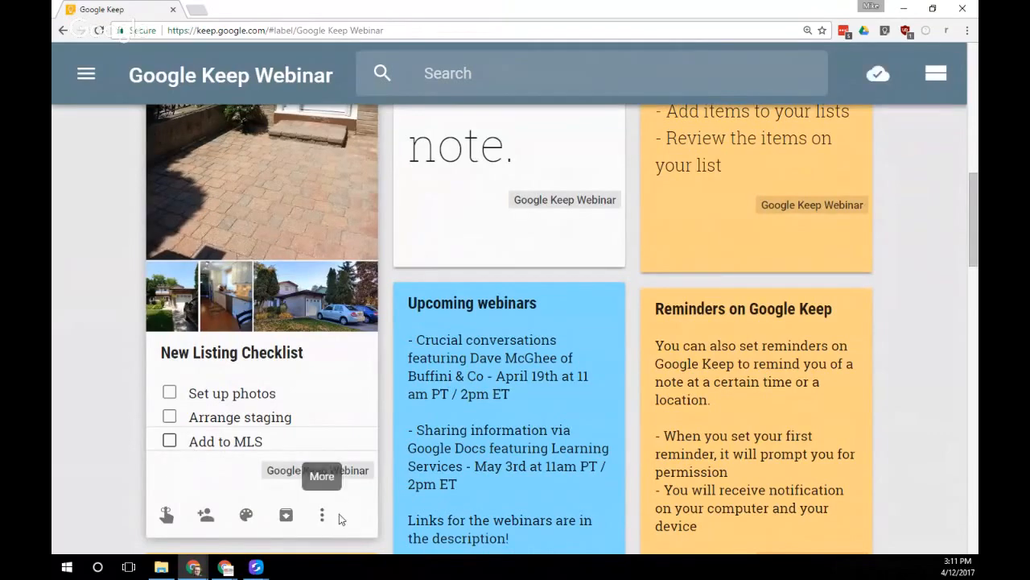
Duplicate the New Listing Checklist note with Make a copy
scroll(339, 519, "down", 1)
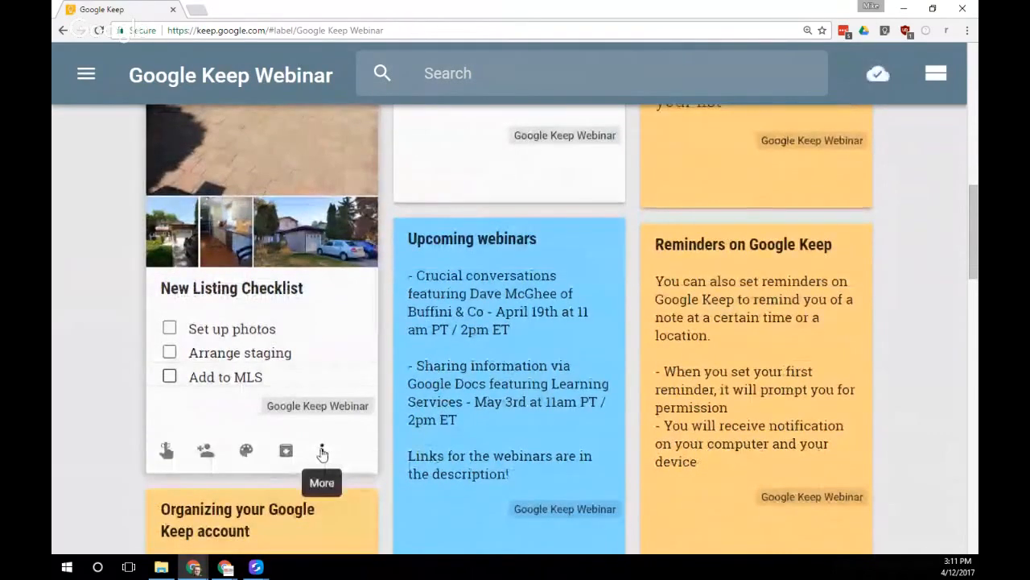
left_click(322, 452)
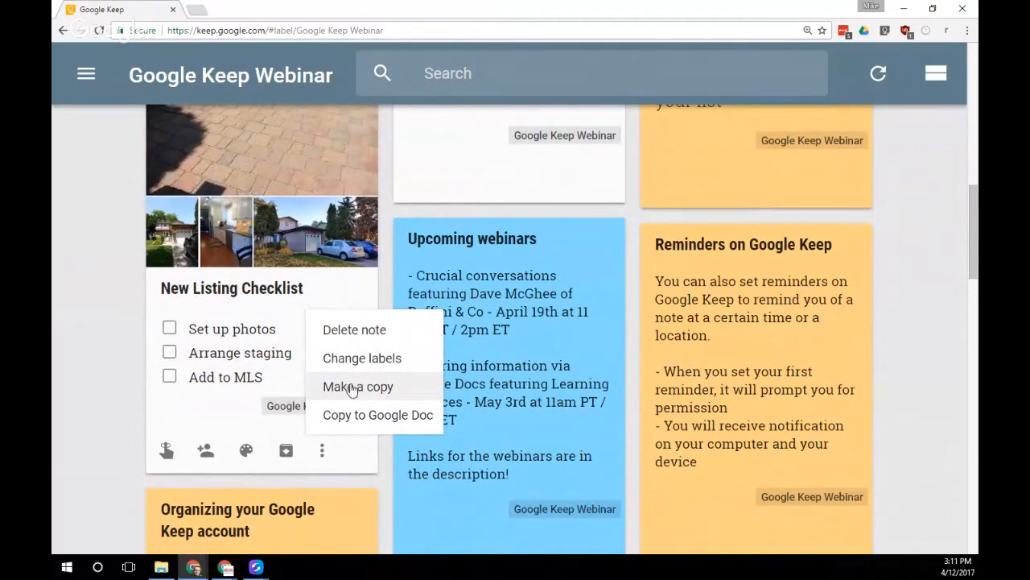
left_click(352, 389)
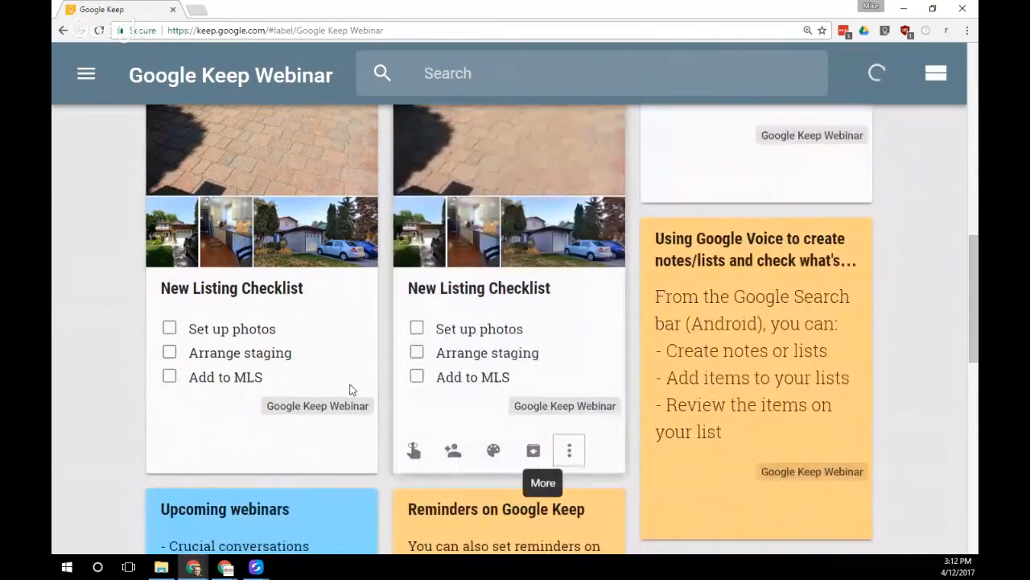
left_click(456, 294)
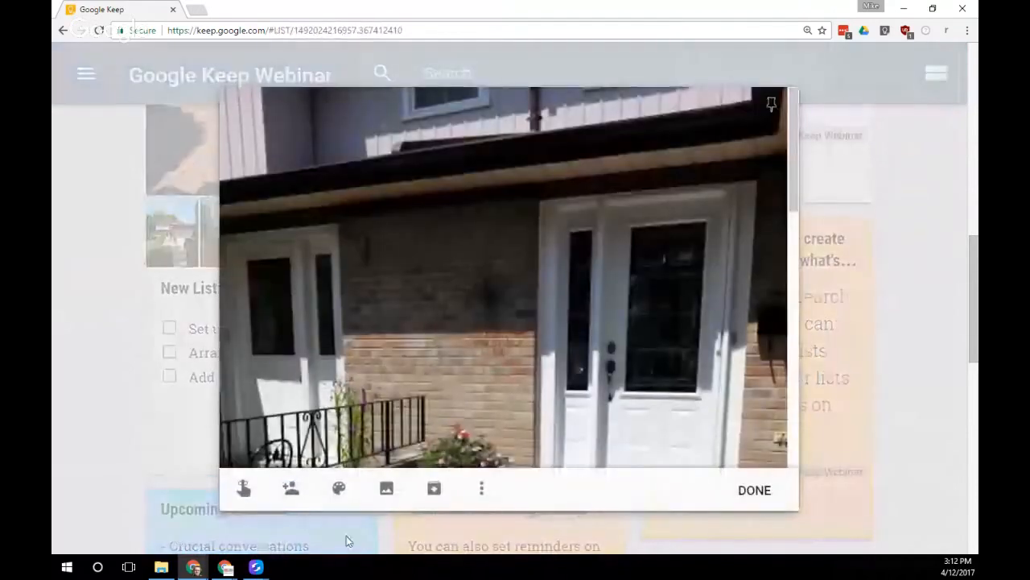
scroll(442, 401, "down", 1)
scroll(442, 400, "down", 10)
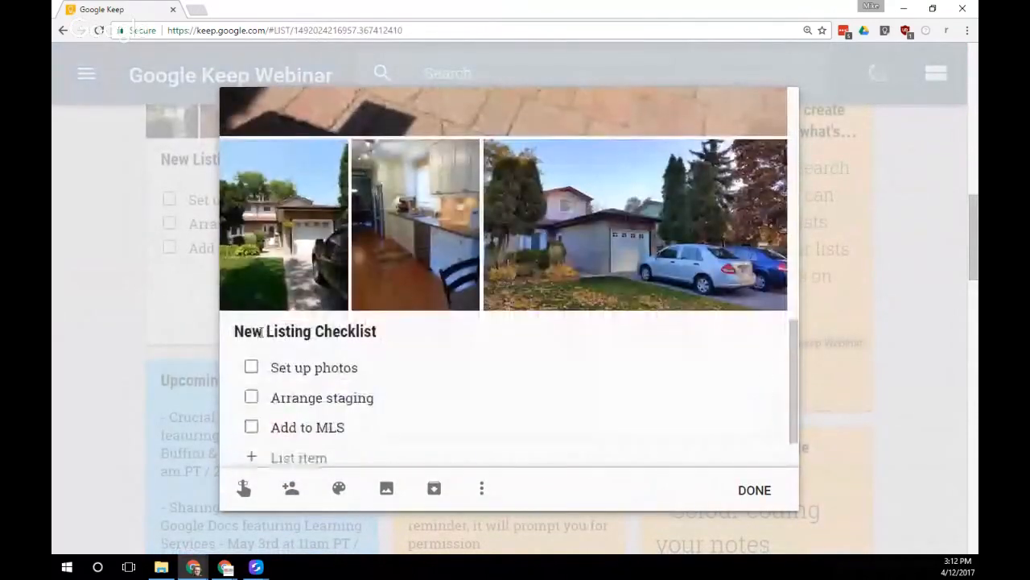
double_click(261, 333)
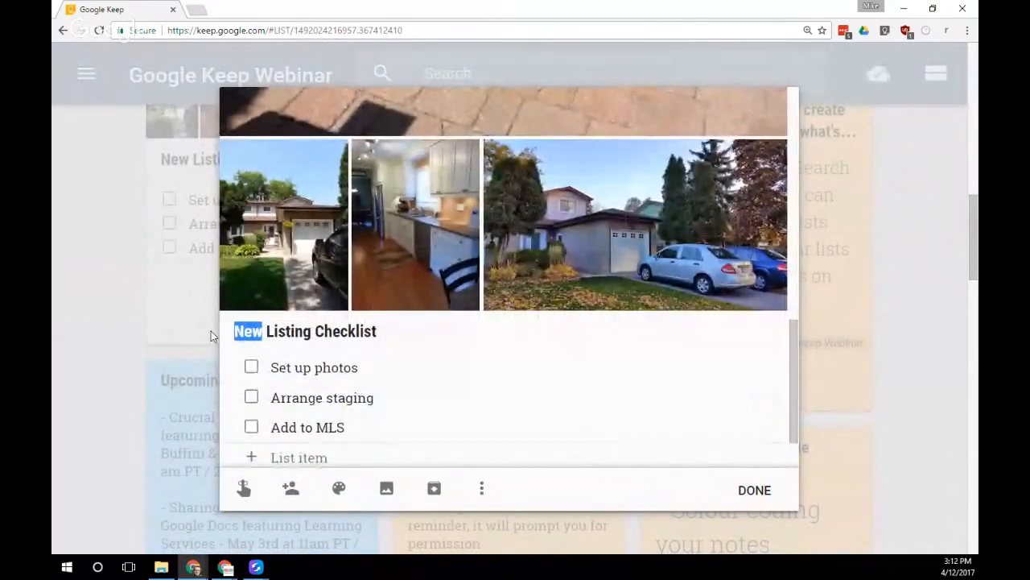
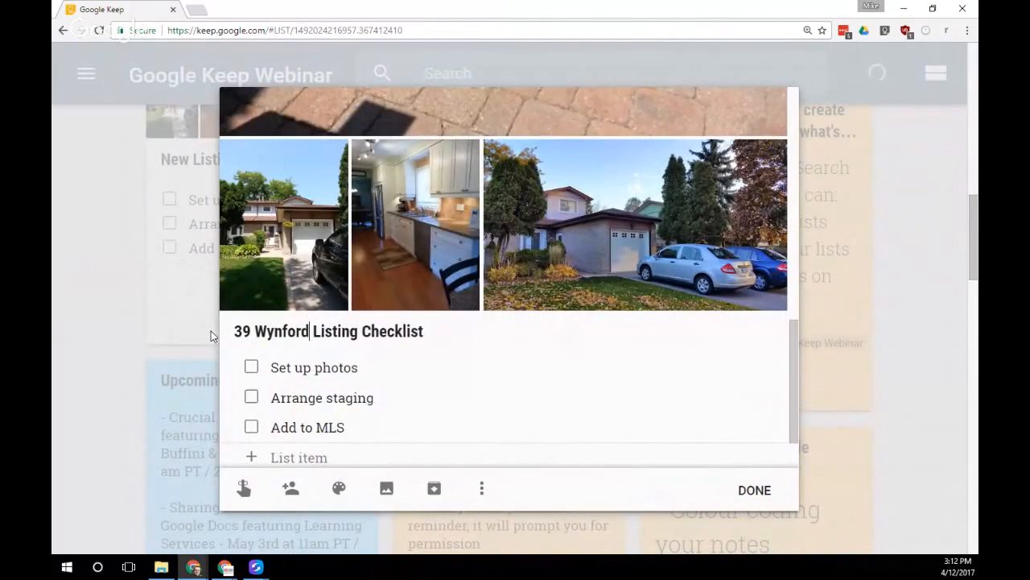
type("-")
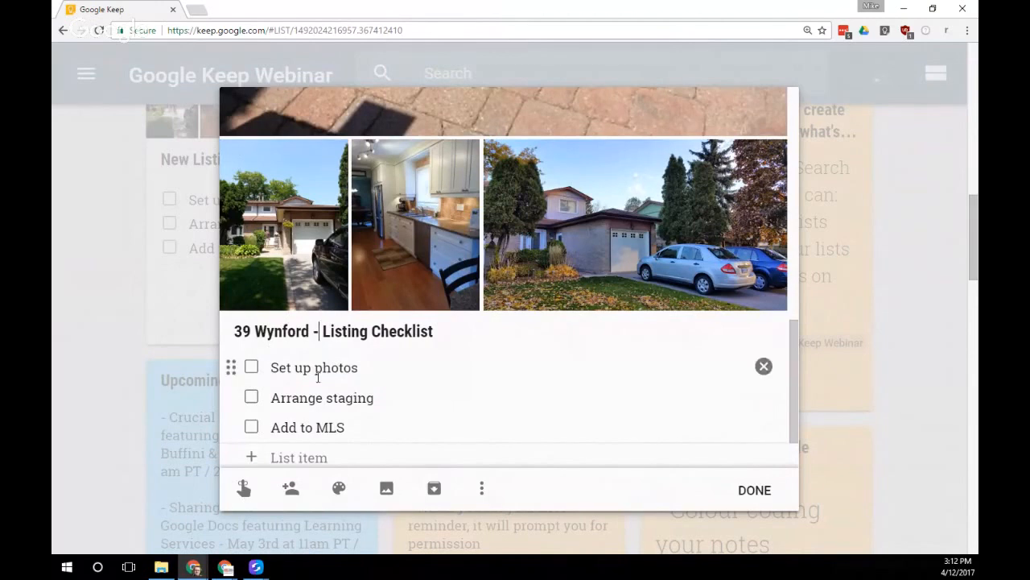
Untick all items in the copied checklist and close it
scroll(241, 354, "down", 1)
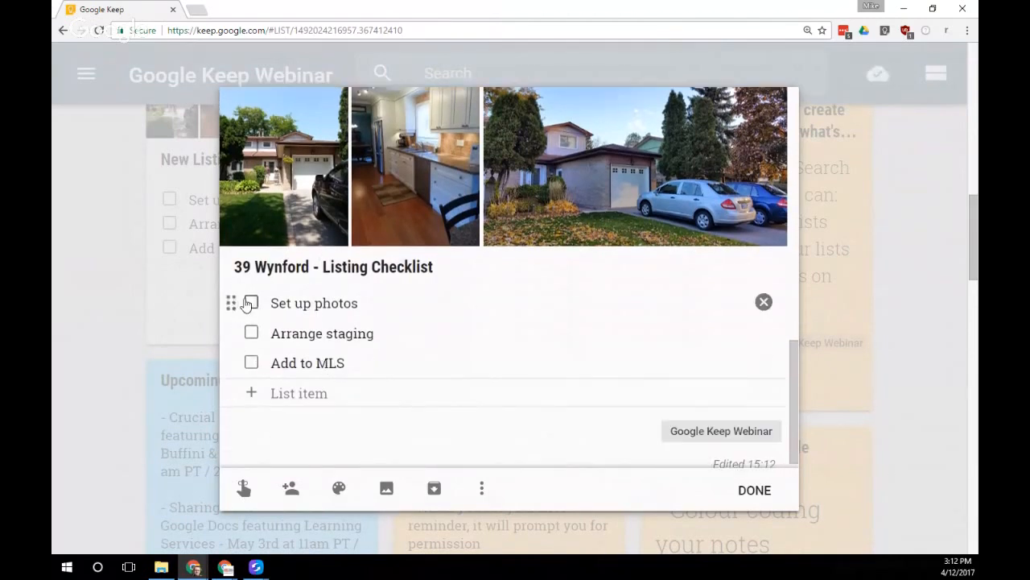
left_click(252, 333)
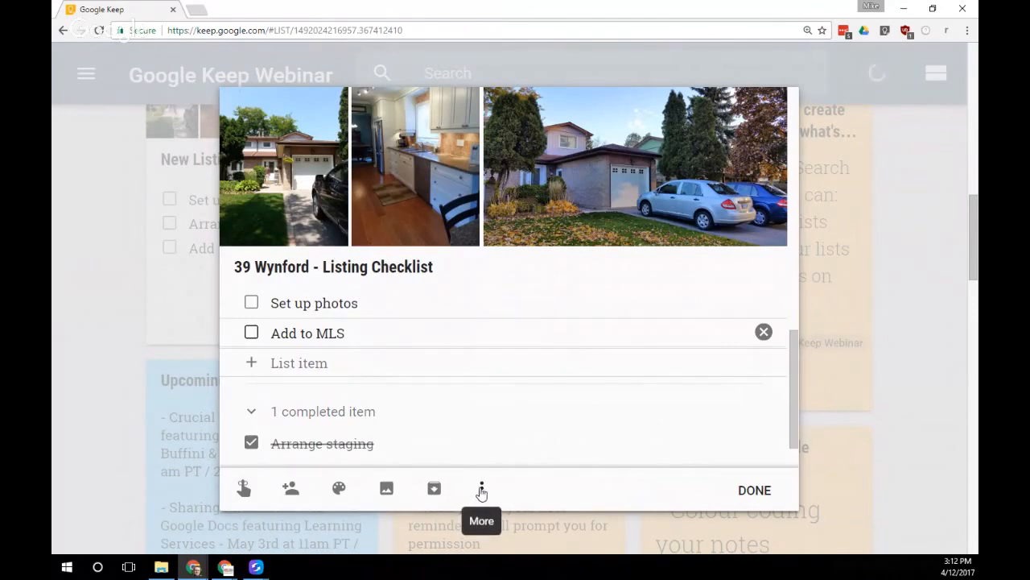
left_click(482, 490)
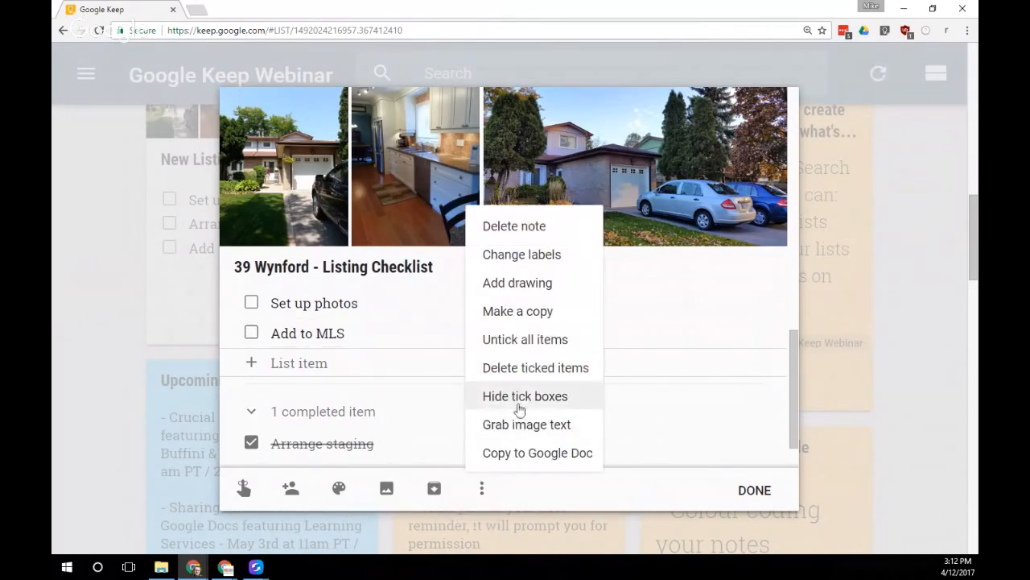
left_click(524, 339)
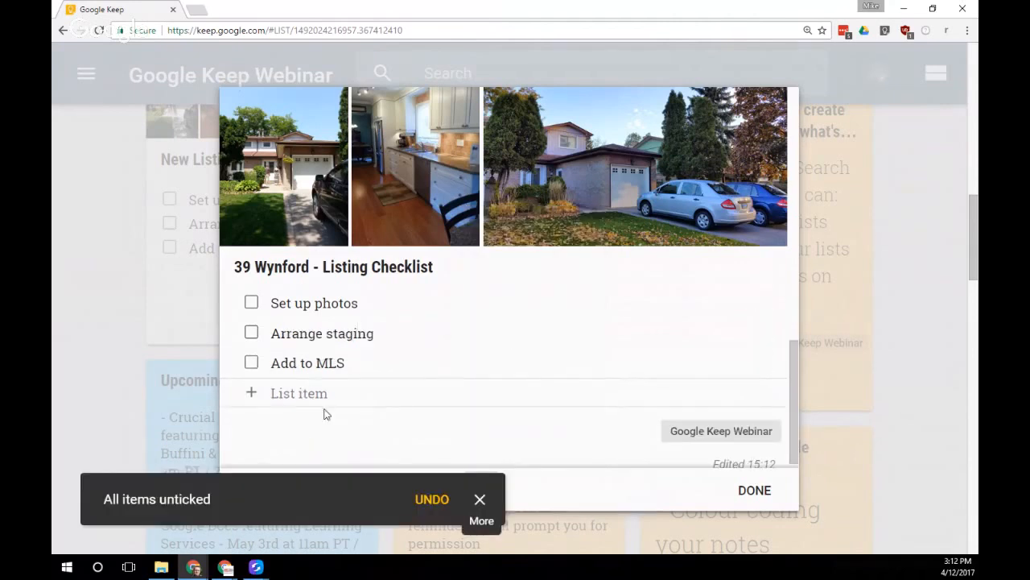
left_click(479, 499)
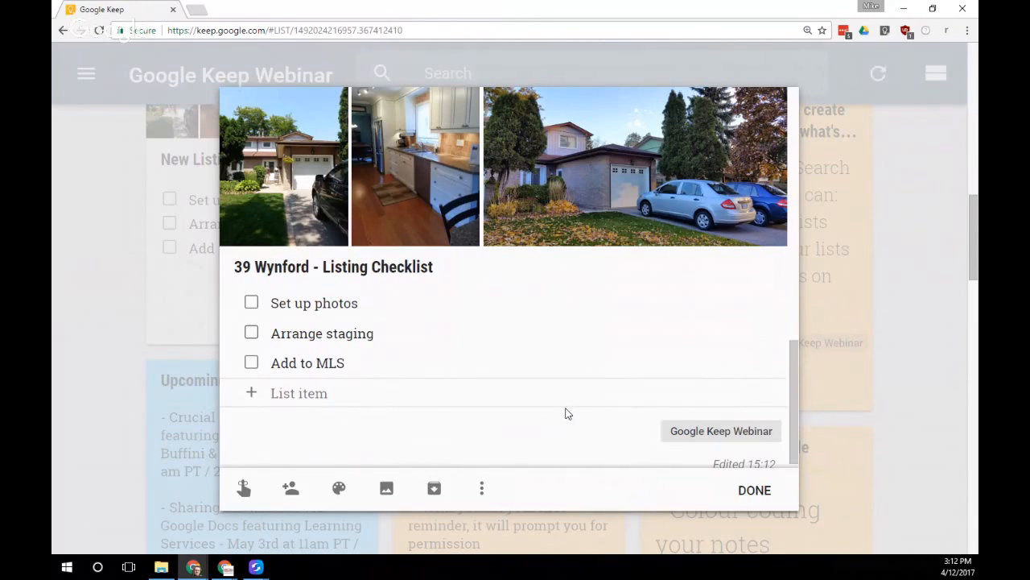
left_click(754, 489)
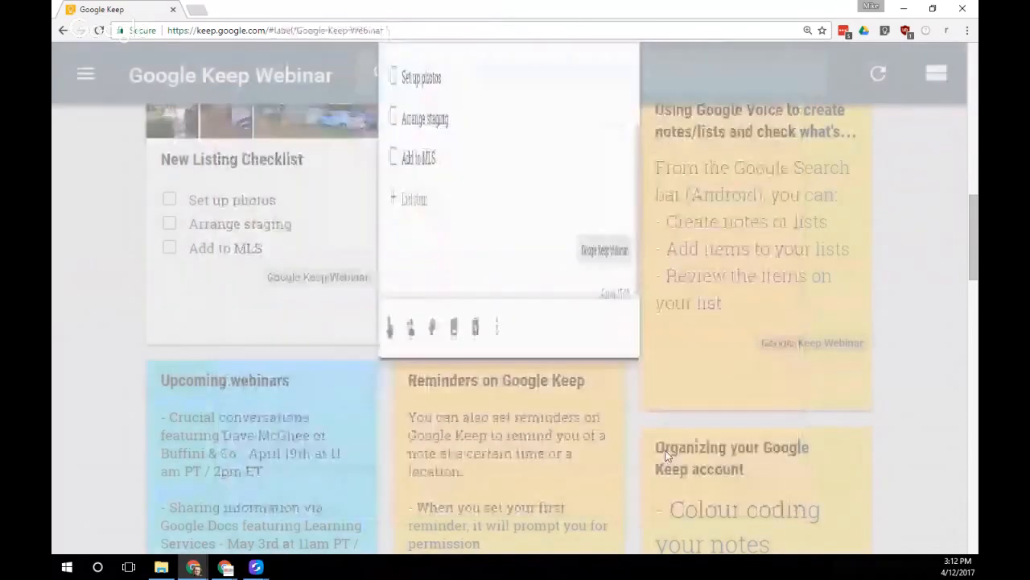
scroll(486, 302, "up", 2)
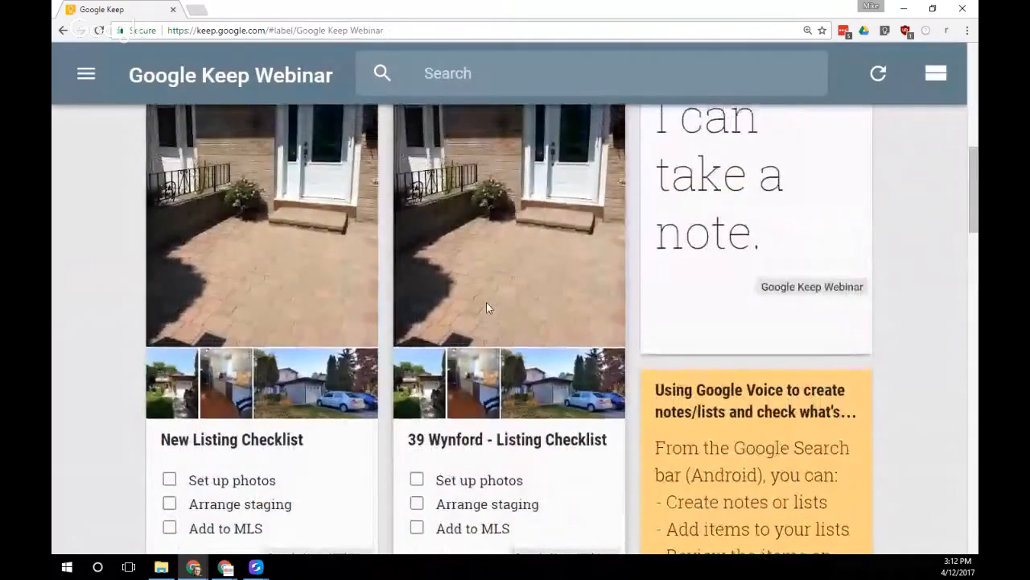
left_click(536, 264)
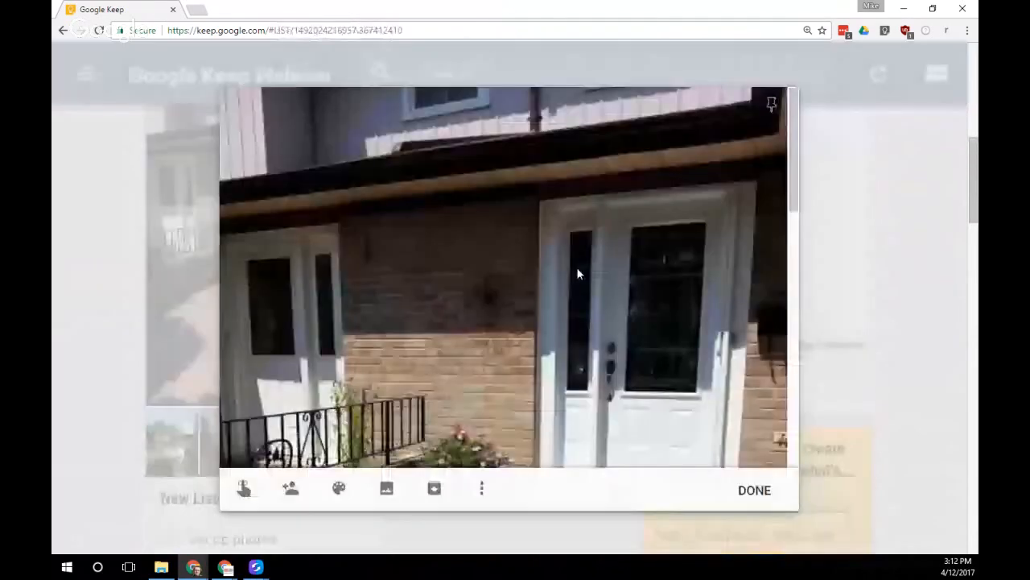
scroll(708, 363, "down", 5)
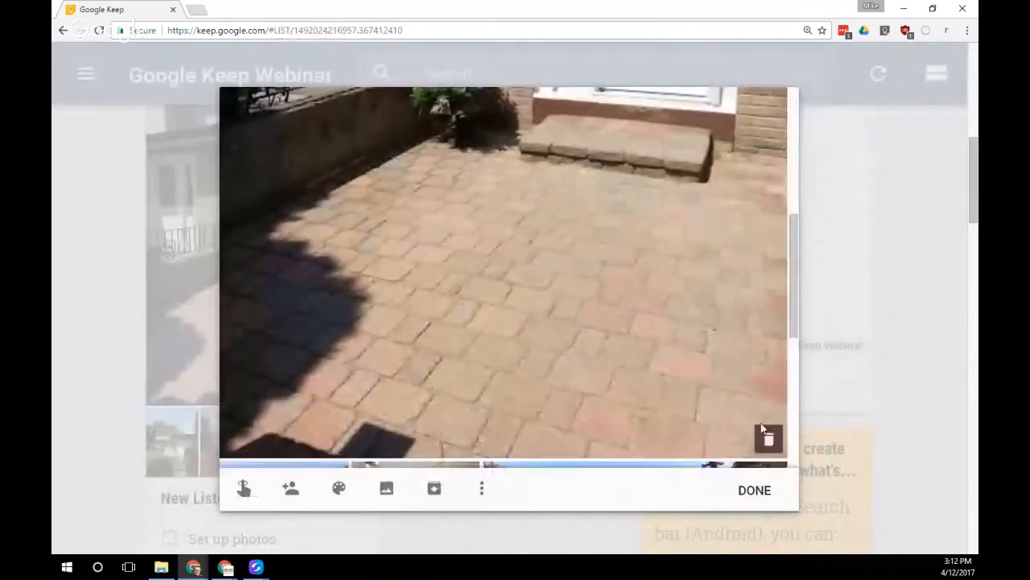
left_click(764, 433)
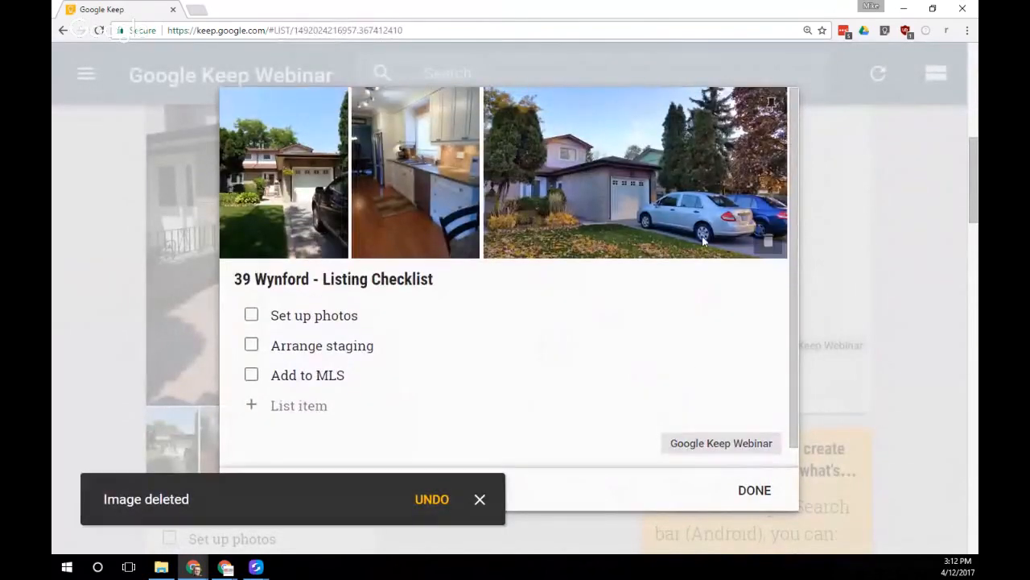
left_click(755, 491)
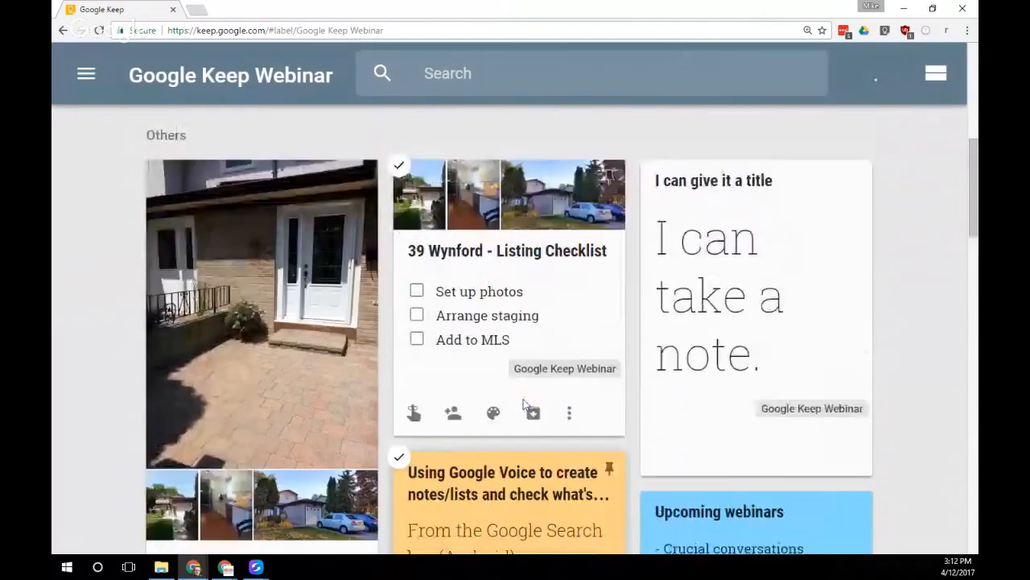
scroll(523, 404, "up", 7)
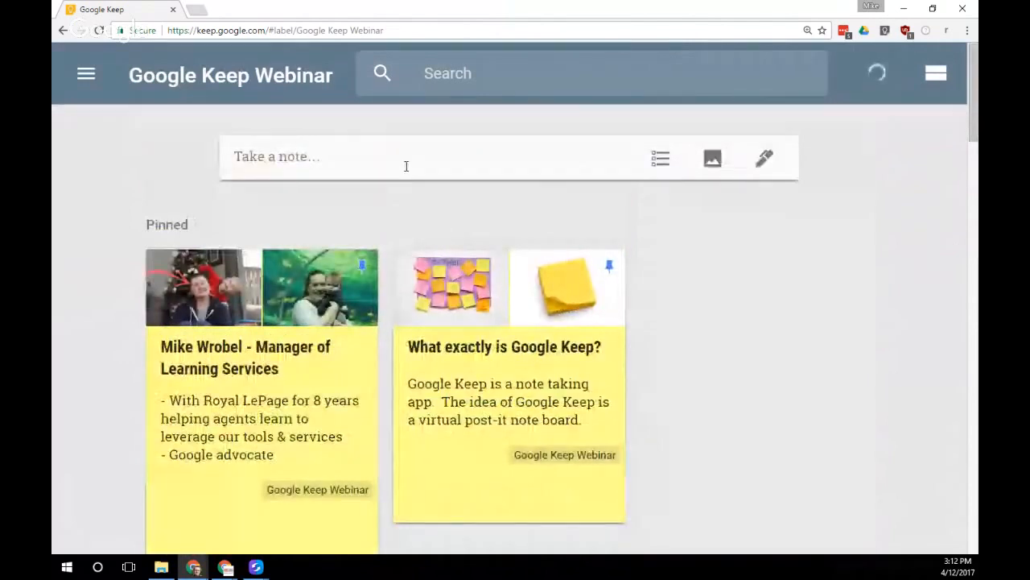
Create a new note with the Direct Energy water heater sticker photo attached
left_click(405, 166)
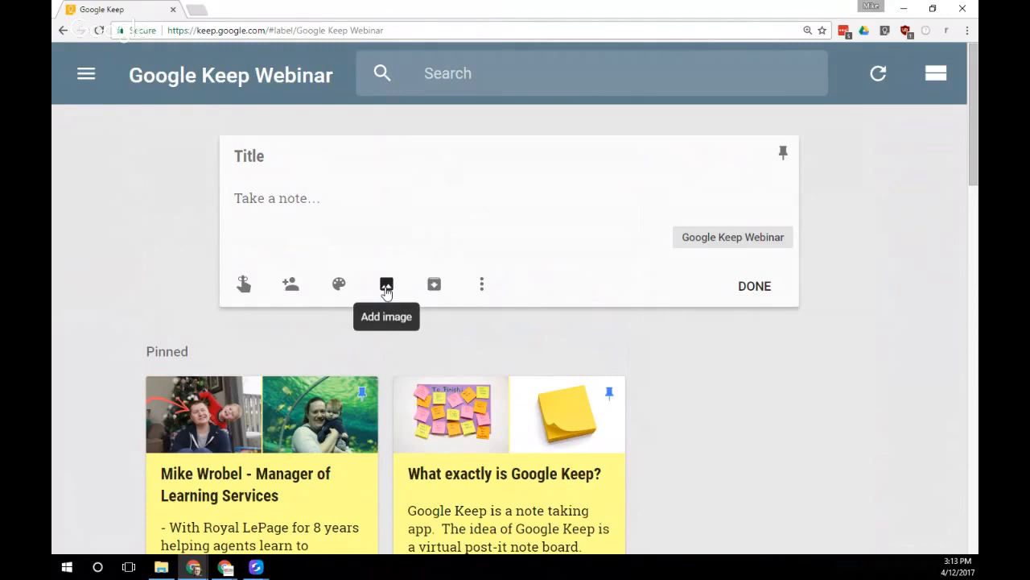
left_click(387, 288)
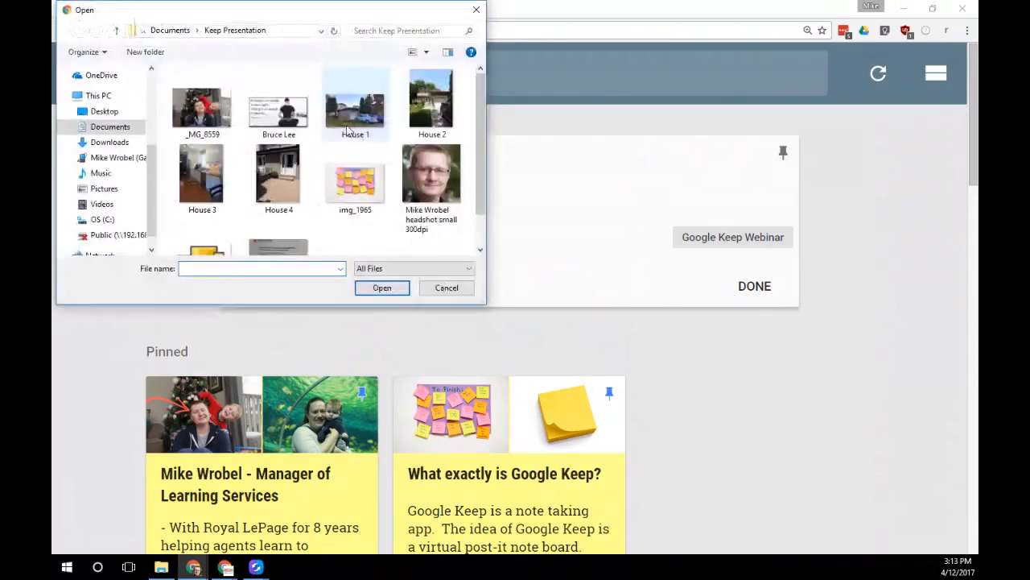
left_click_drag(480, 148, 480, 174)
left_click(278, 218)
left_click(388, 288)
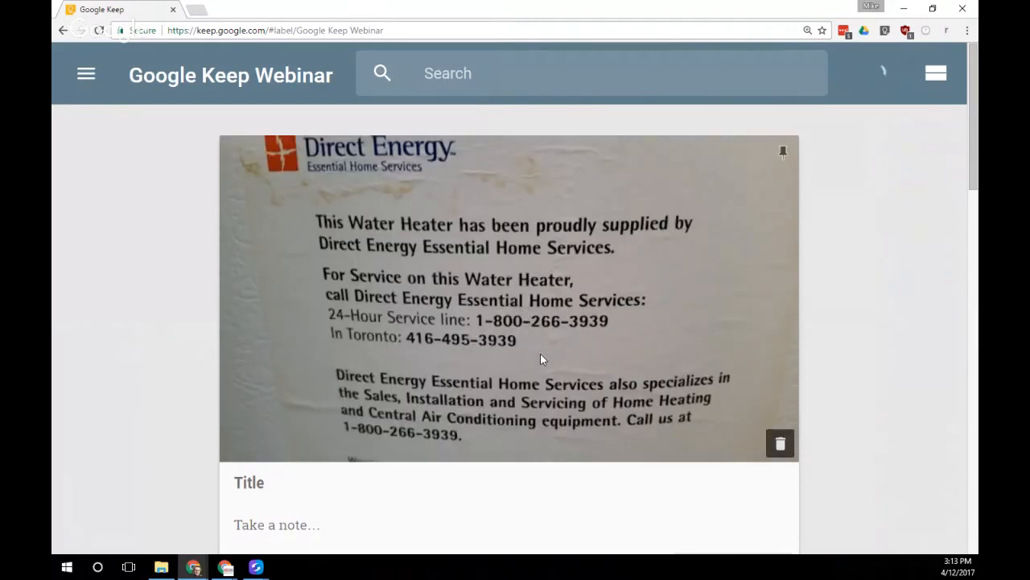
left_click_drag(973, 168, 973, 175)
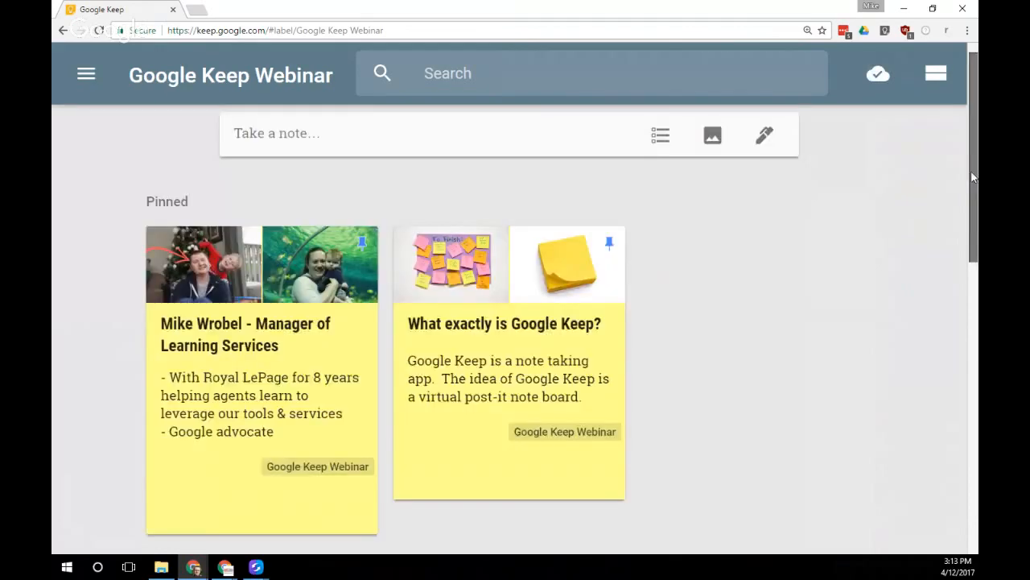
Open the water heater note and view its photo full-screen
scroll(547, 397, "down", 2)
scroll(547, 398, "down", 4)
left_click(258, 274)
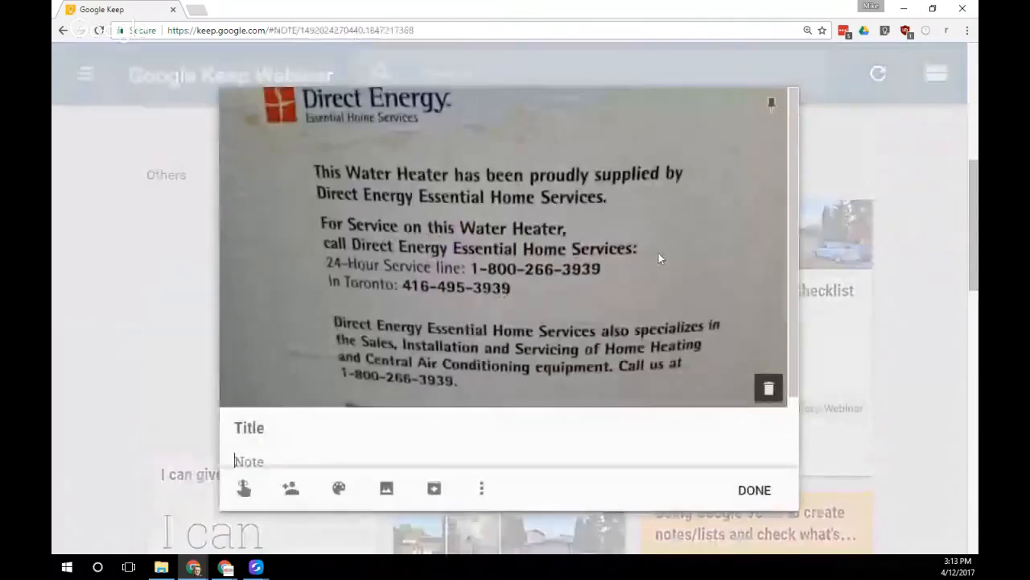
left_click(565, 283)
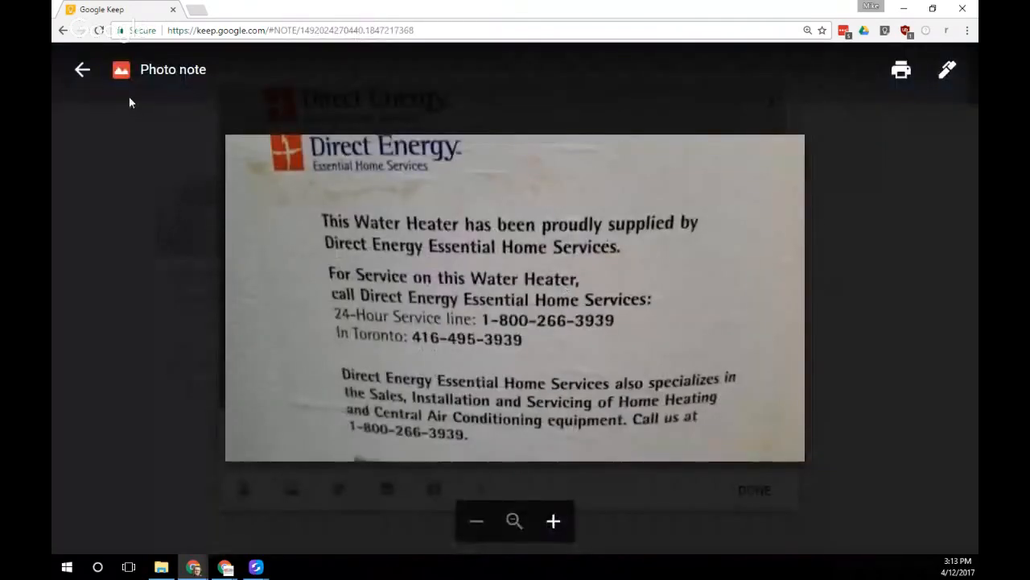
left_click(82, 69)
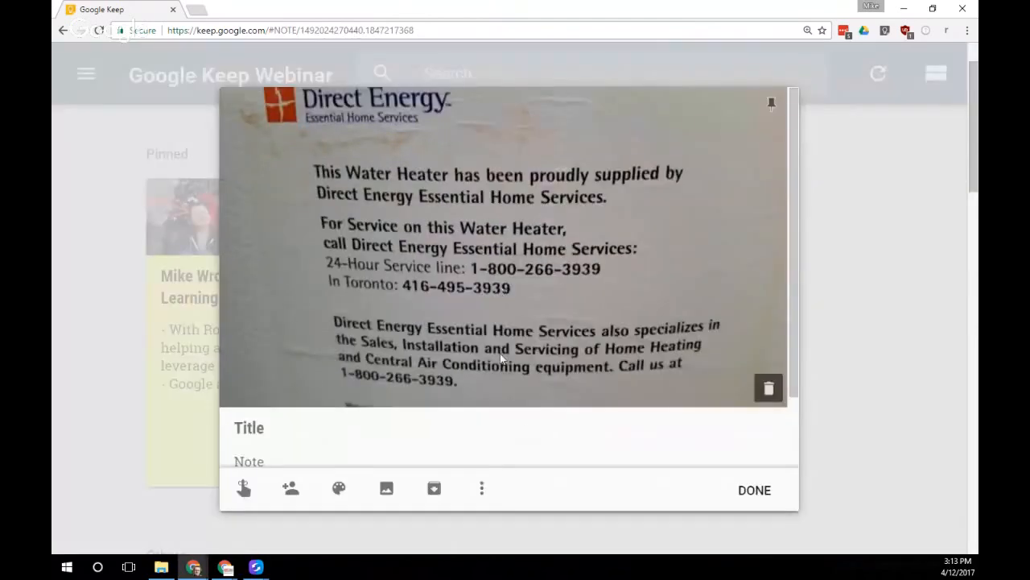
Fill the note body with the sticker text using Grab image text, then close it
left_click(482, 492)
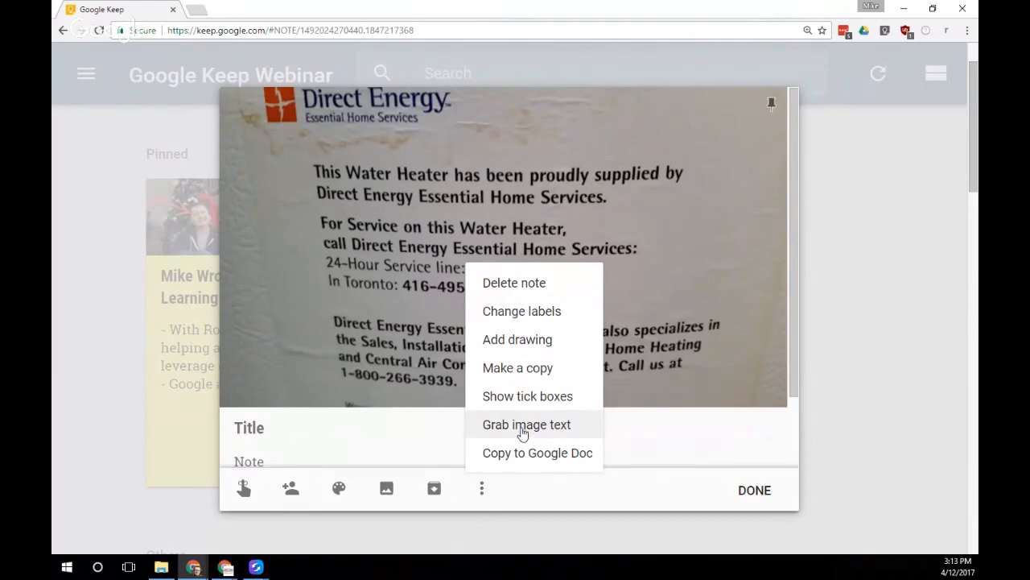
left_click(521, 427)
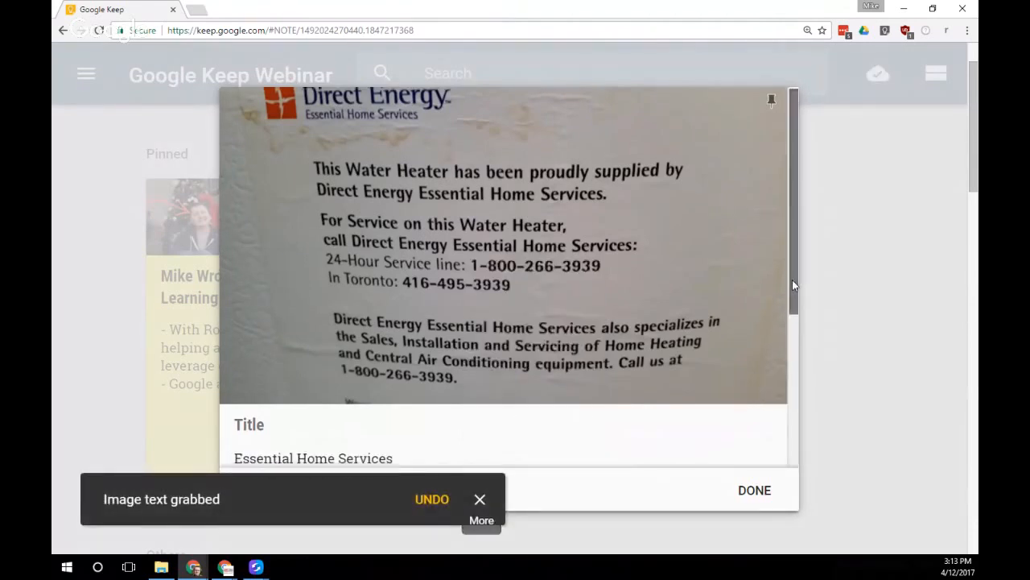
left_click_drag(792, 280, 792, 410)
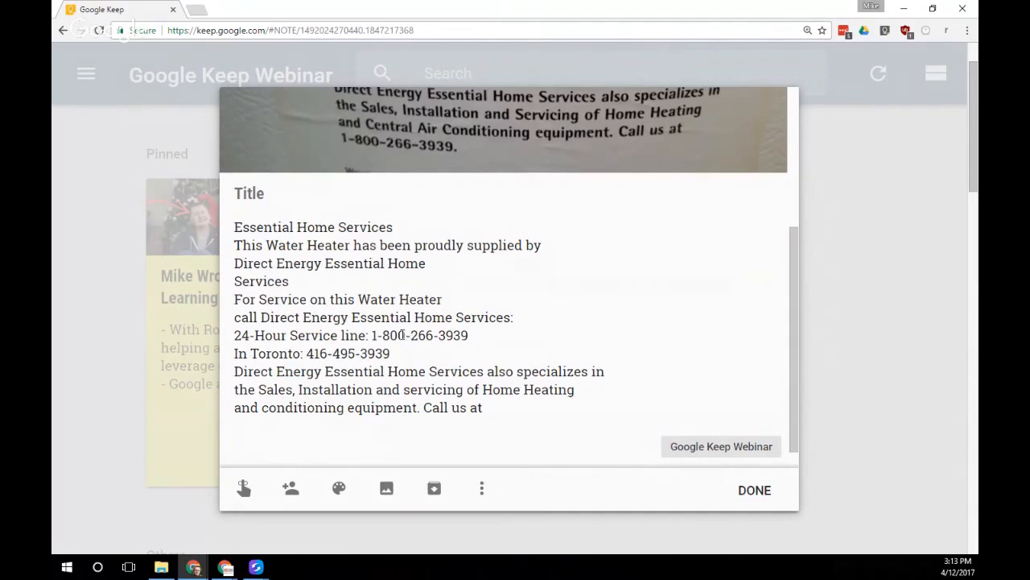
scroll(417, 325, "up", 1)
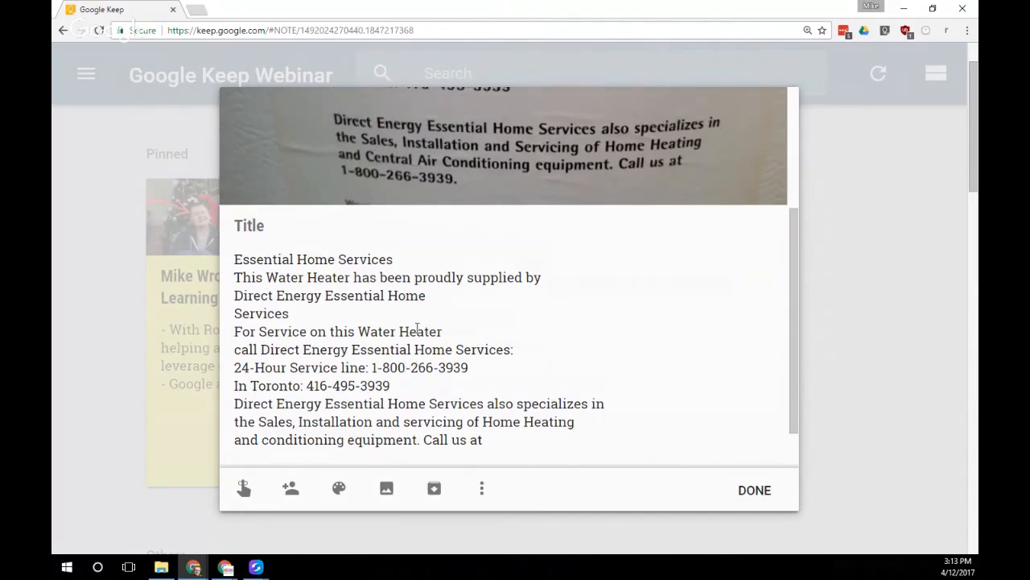
scroll(427, 354, "up", 1)
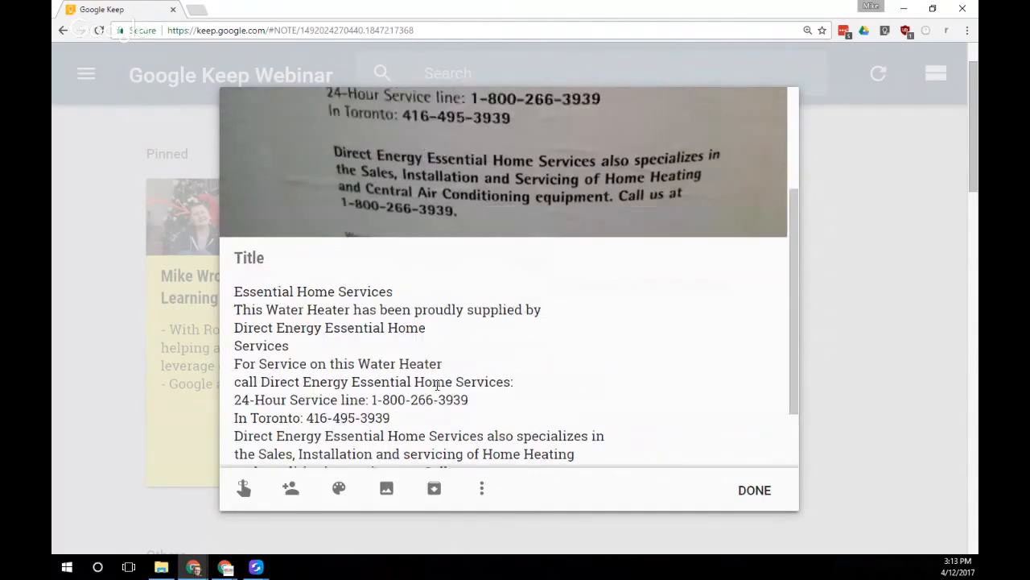
scroll(437, 386, "down", 1)
scroll(483, 393, "down", 1)
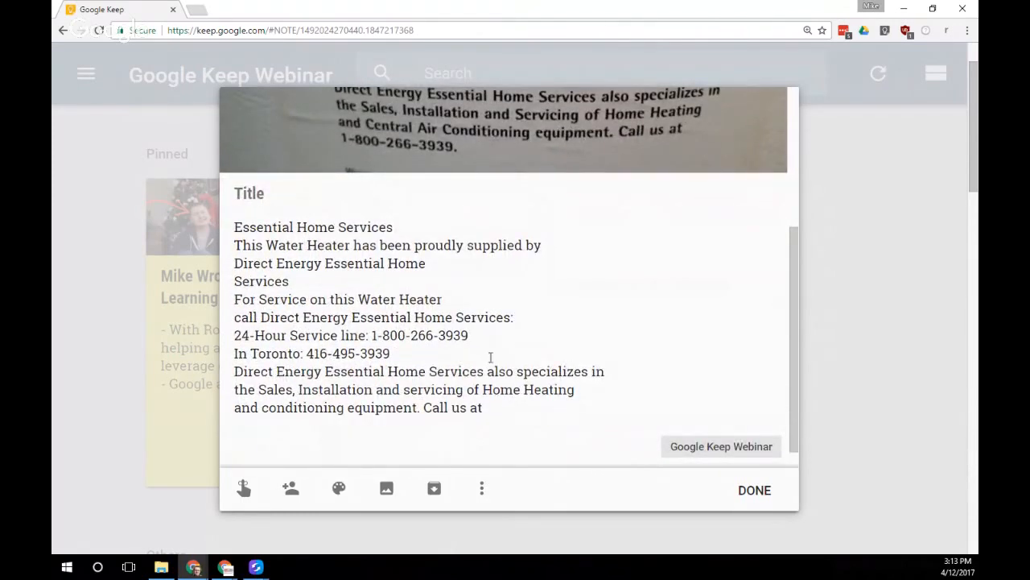
left_click(754, 491)
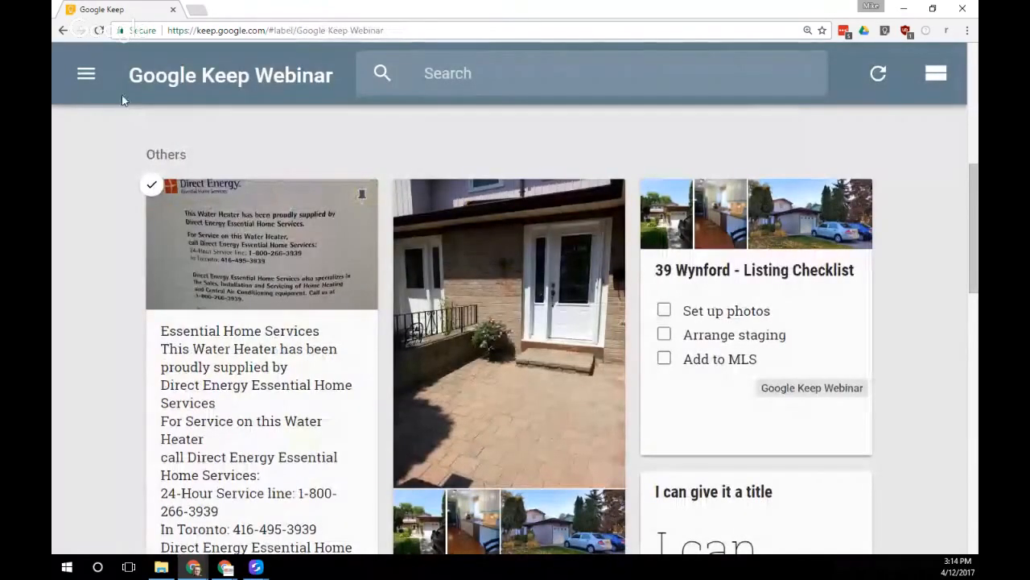
Create a new note holding the Bruce Lee 'Knowing is not enough' quote picture
scroll(572, 230, "up", 5)
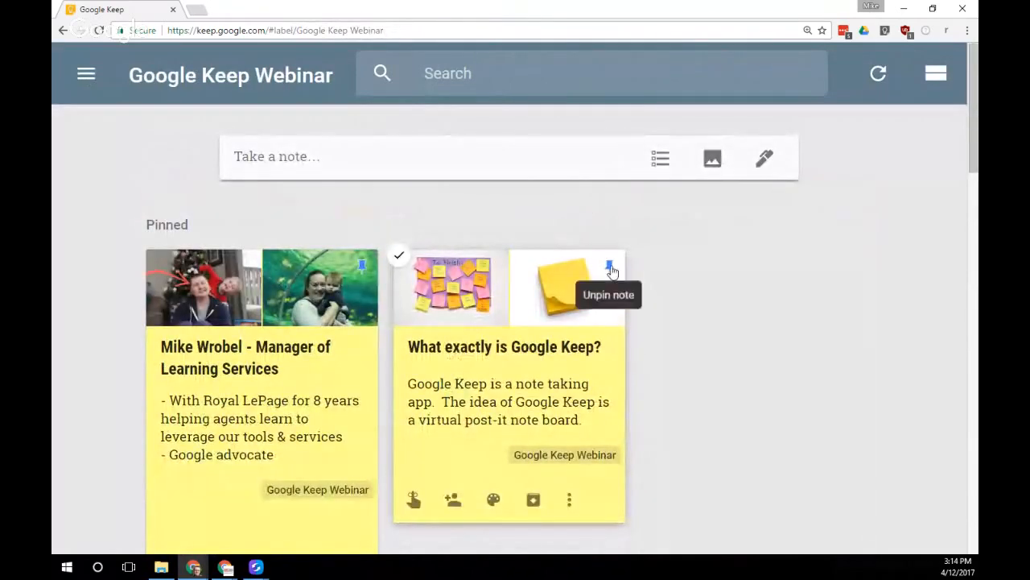
left_click(465, 160)
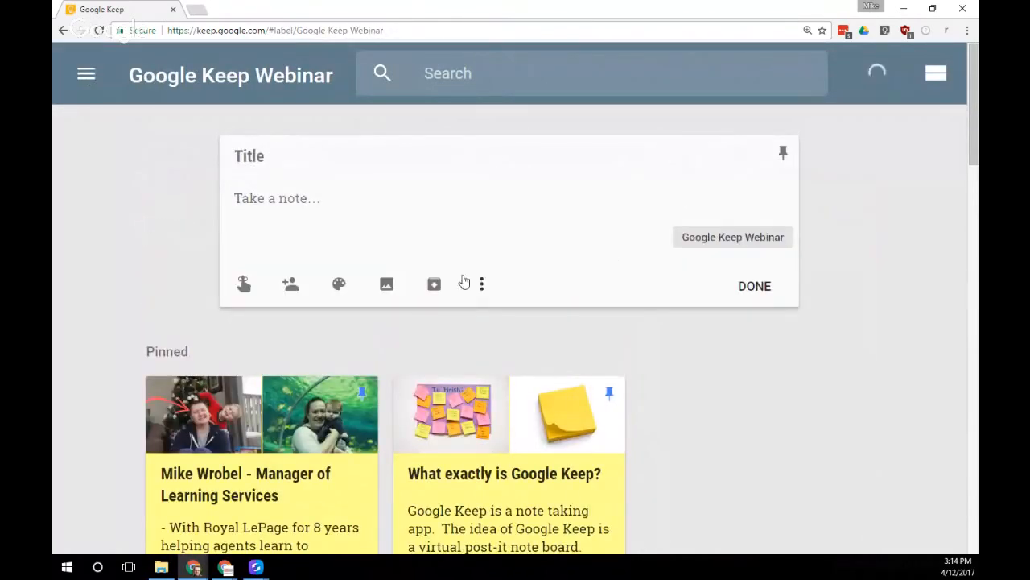
left_click(387, 286)
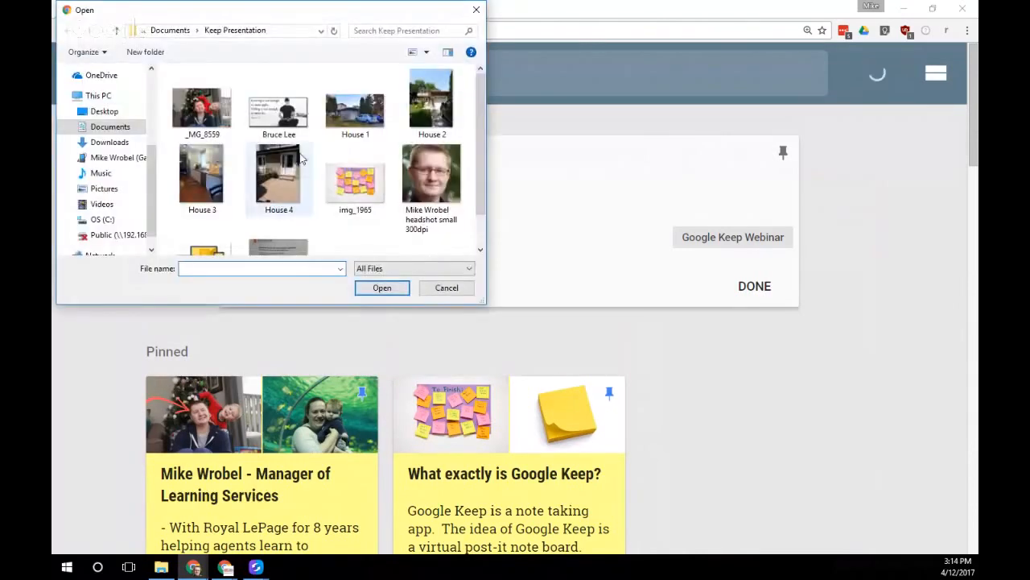
left_click(271, 121)
left_click(381, 288)
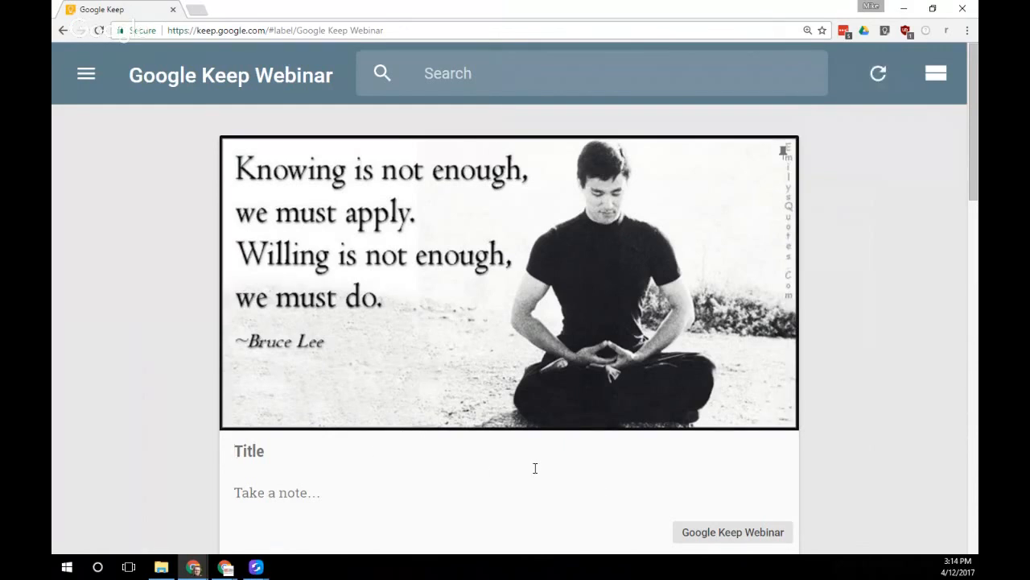
left_click_drag(972, 174, 973, 181)
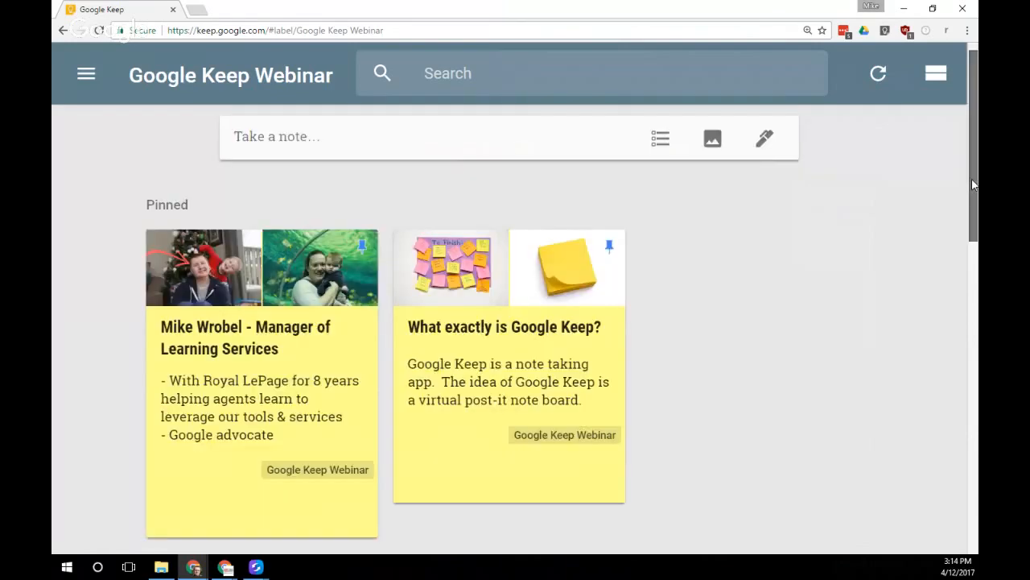
Add the quote's text to the Bruce Lee note body with Grab image text
scroll(400, 426, "down", 5)
left_click(289, 338)
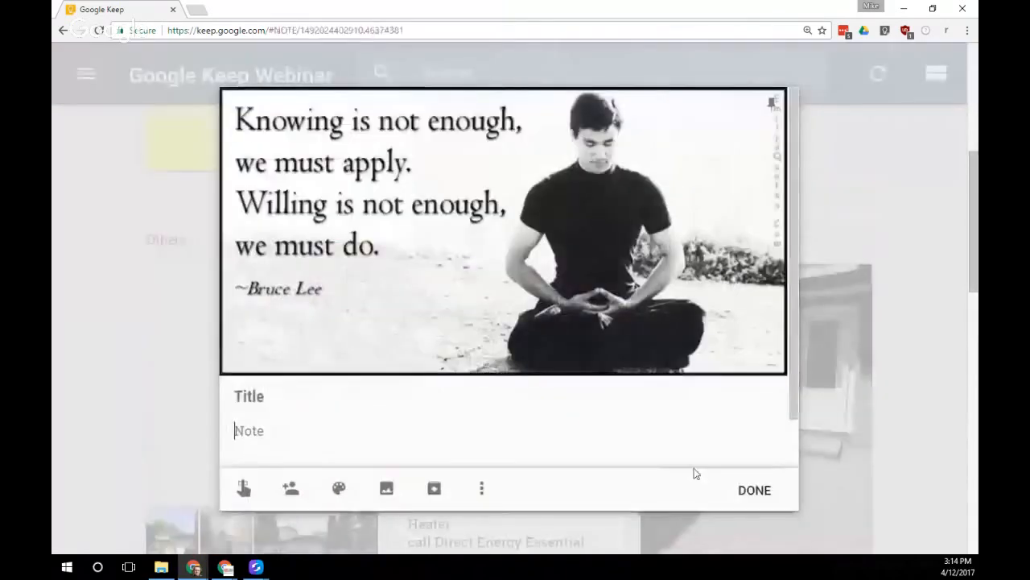
left_click(482, 488)
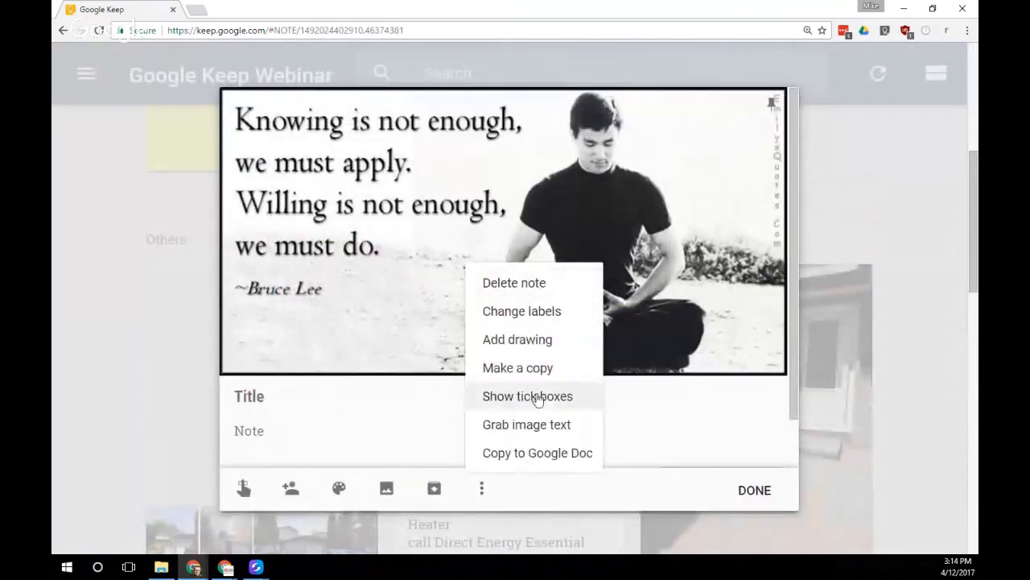
left_click(533, 424)
scroll(430, 413, "down", 1)
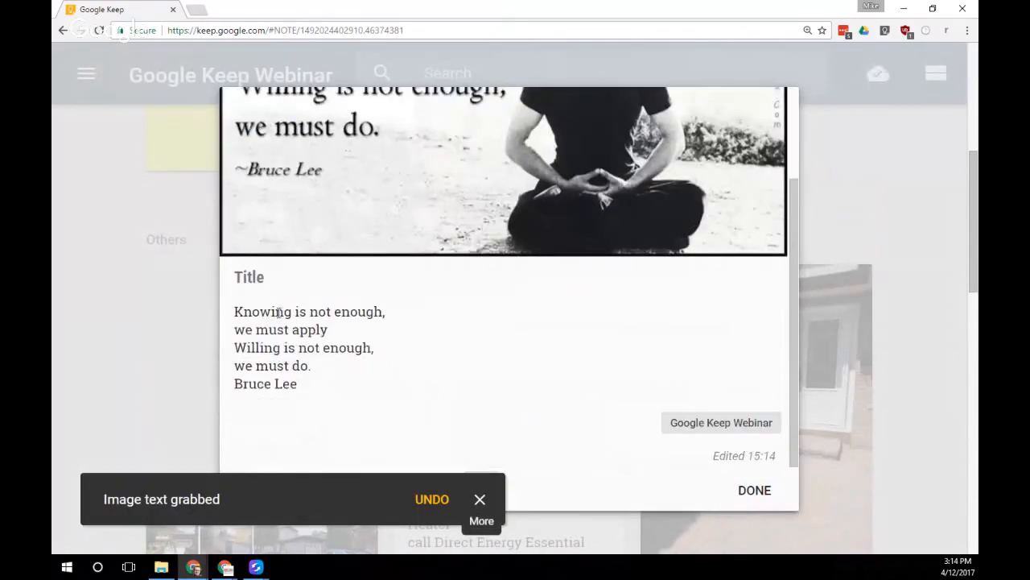
Title the note 'Inspiration' and close it
left_click(307, 280)
type("INs")
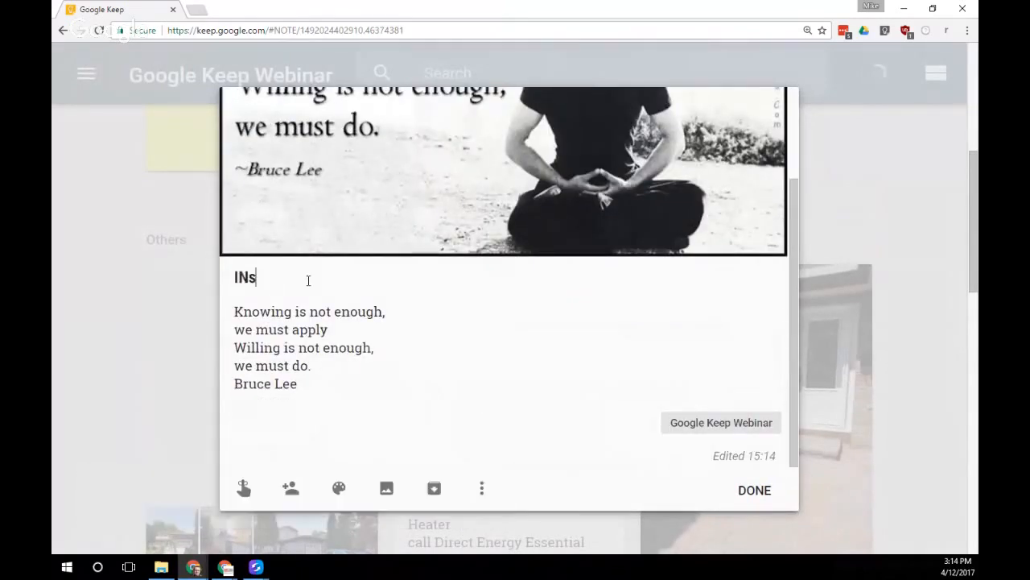
type("i")
key("BackSpace")
key("BackSpace")
type("ns")
key("BackSpace")
key("BackSpace")
key("BackSpace")
type("nspiration")
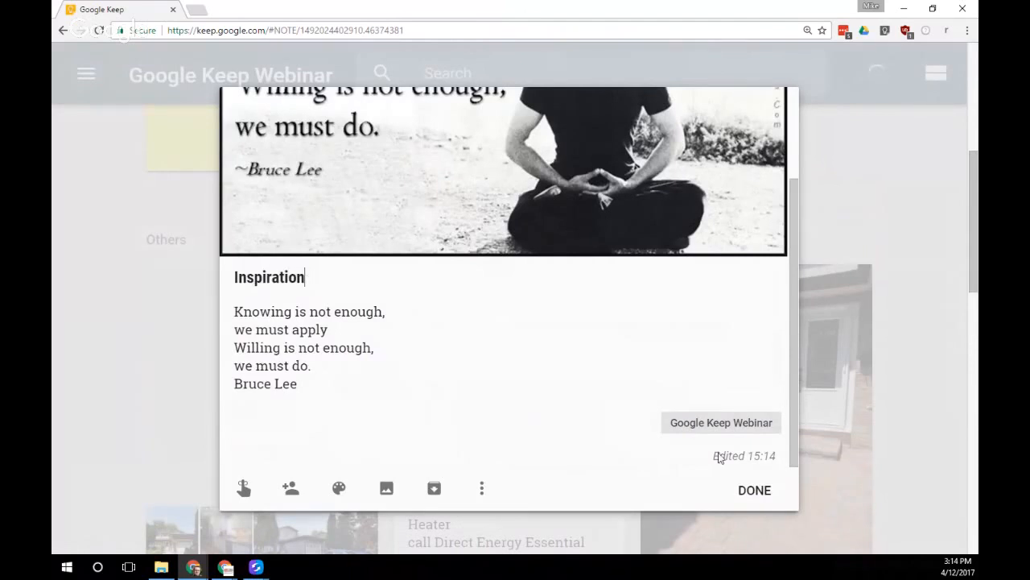
left_click(754, 489)
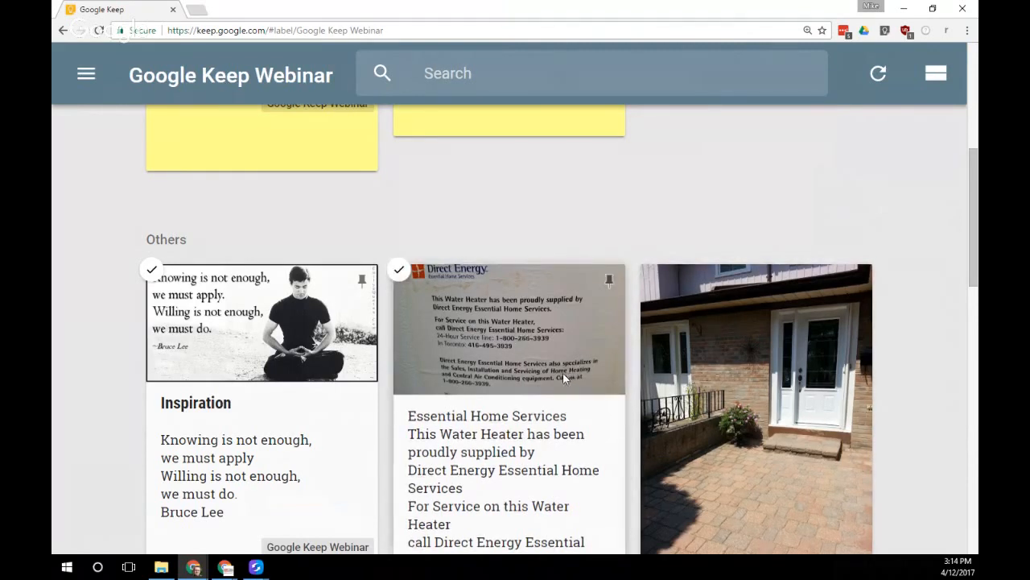
scroll(562, 376, "down", 1)
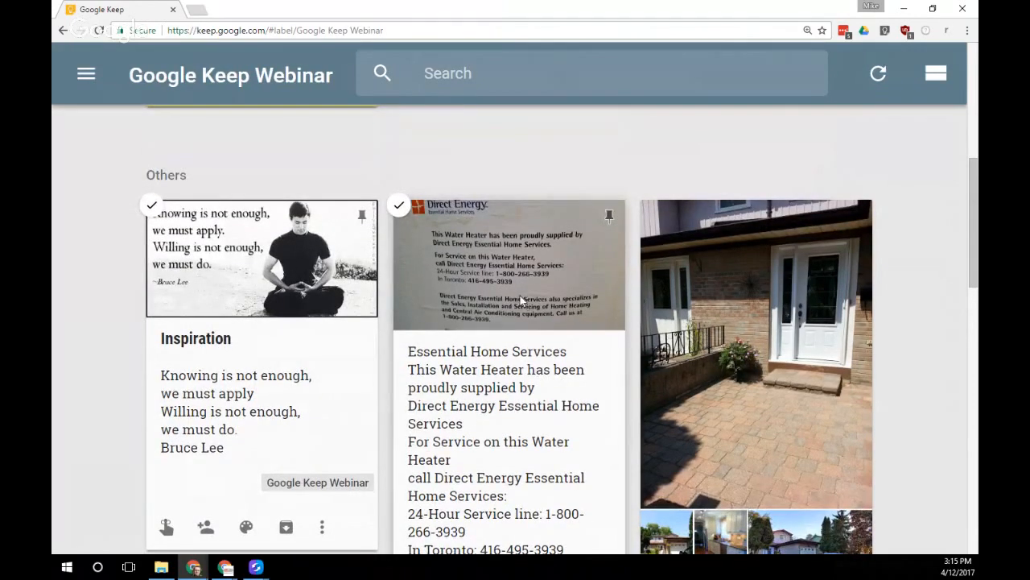
scroll(513, 282, "up", 5)
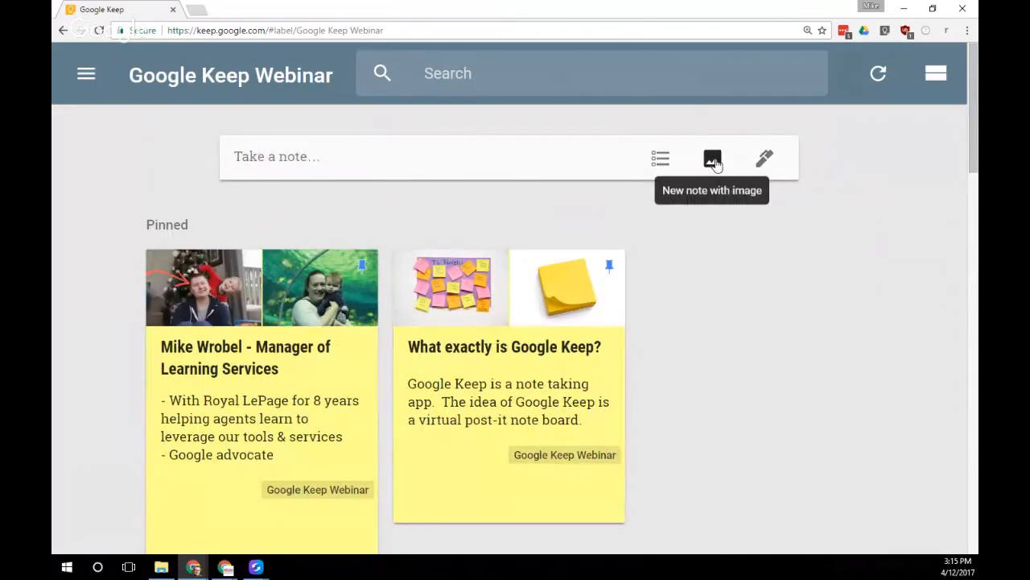
Sketch a red freehand loop inside a rough box in a new drawing note
left_click(765, 161)
mouse_move(500, 207)
left_mouse_down()
mouse_move(540, 370)
mouse_move(717, 322)
mouse_move(582, 219)
left_mouse_up()
left_click_drag(372, 198, 749, 198)
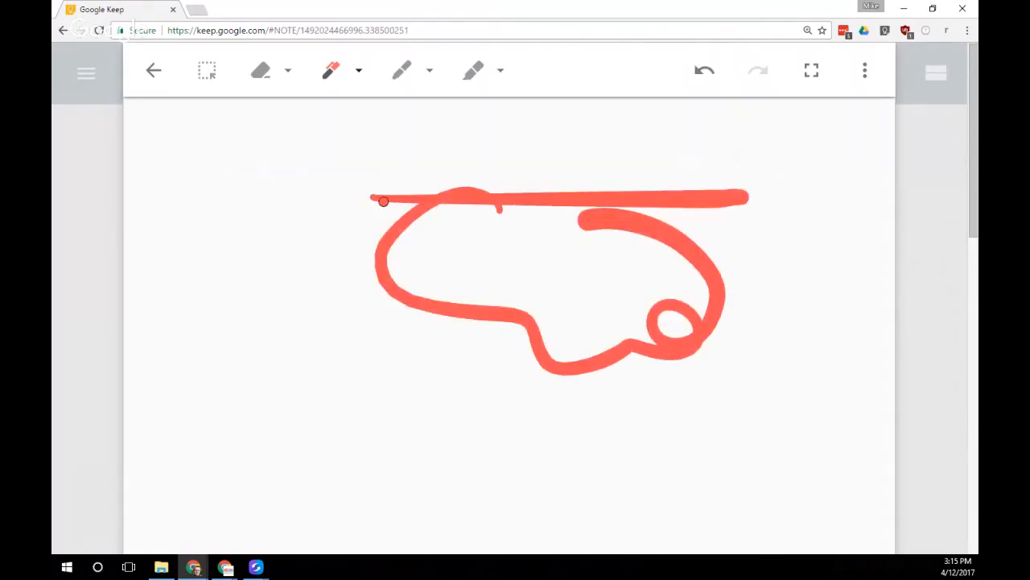
mouse_move(383, 201)
left_mouse_down()
mouse_move(354, 425)
mouse_move(800, 437)
left_mouse_up()
left_click_drag(751, 214, 741, 533)
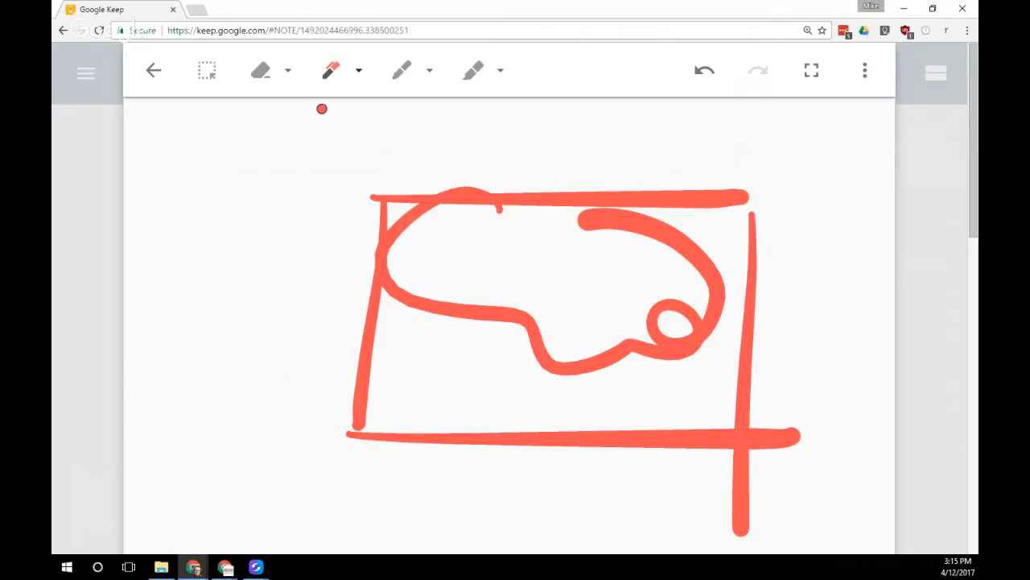
left_click(154, 71)
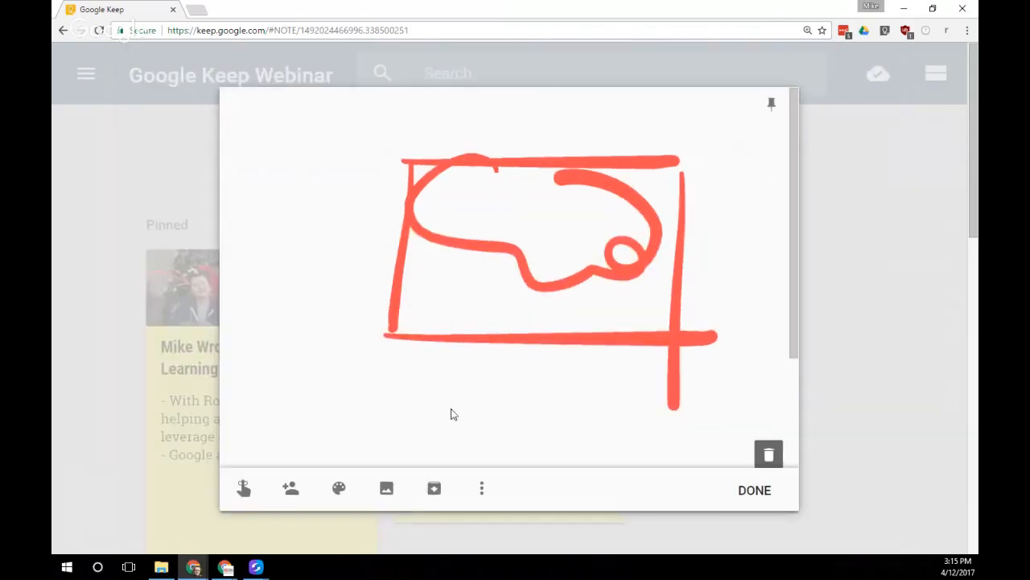
Add the presenter's headshot photo to the drawing note
left_click(387, 487)
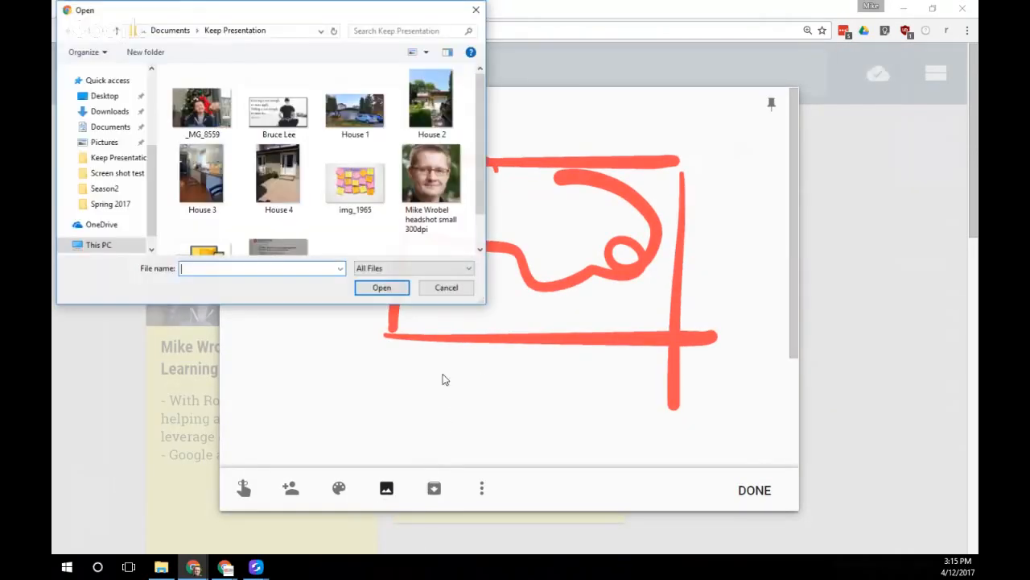
left_click(431, 181)
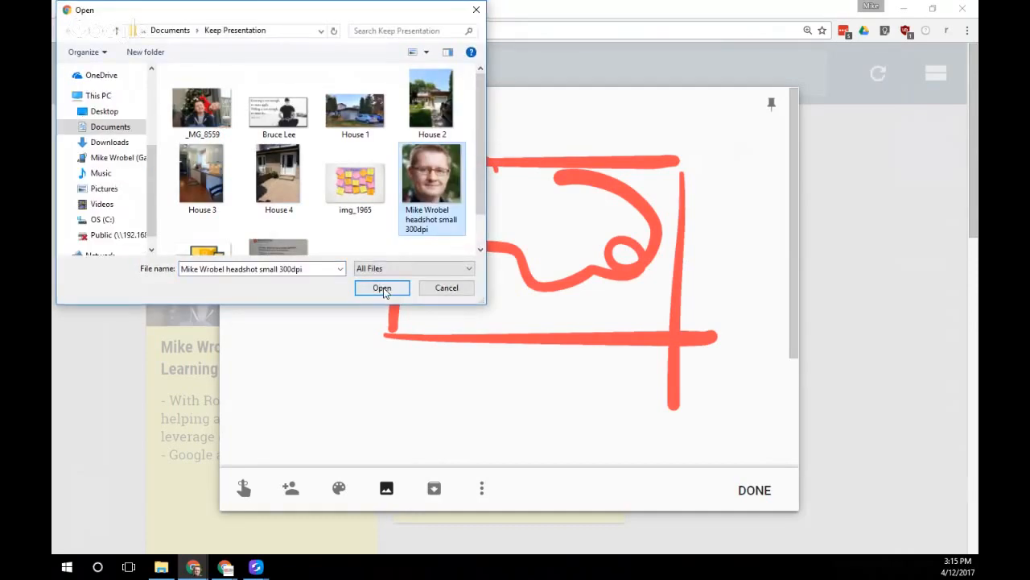
left_click(383, 288)
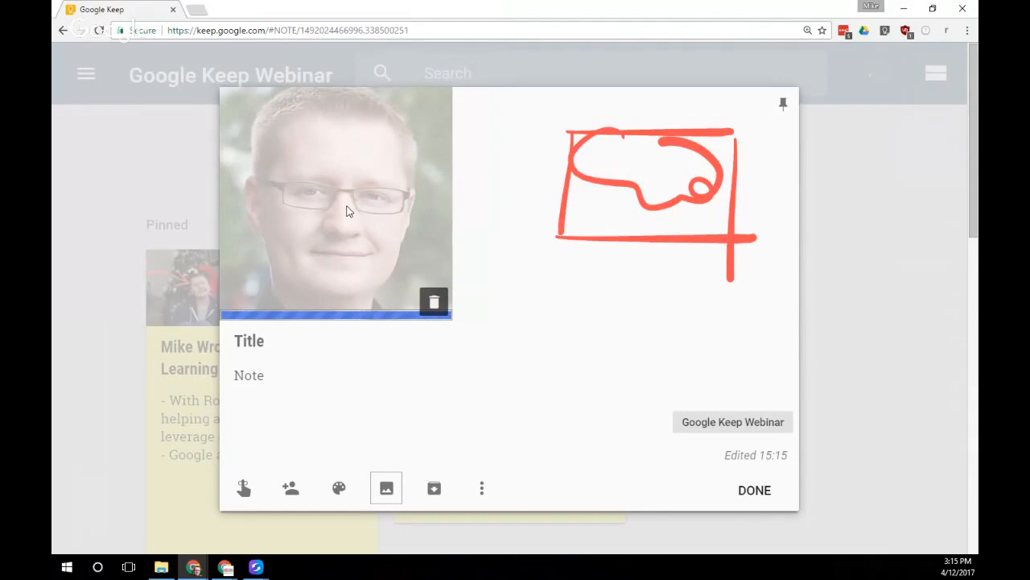
Draw a black moustache under the nose on the headshot photo
left_click(346, 206)
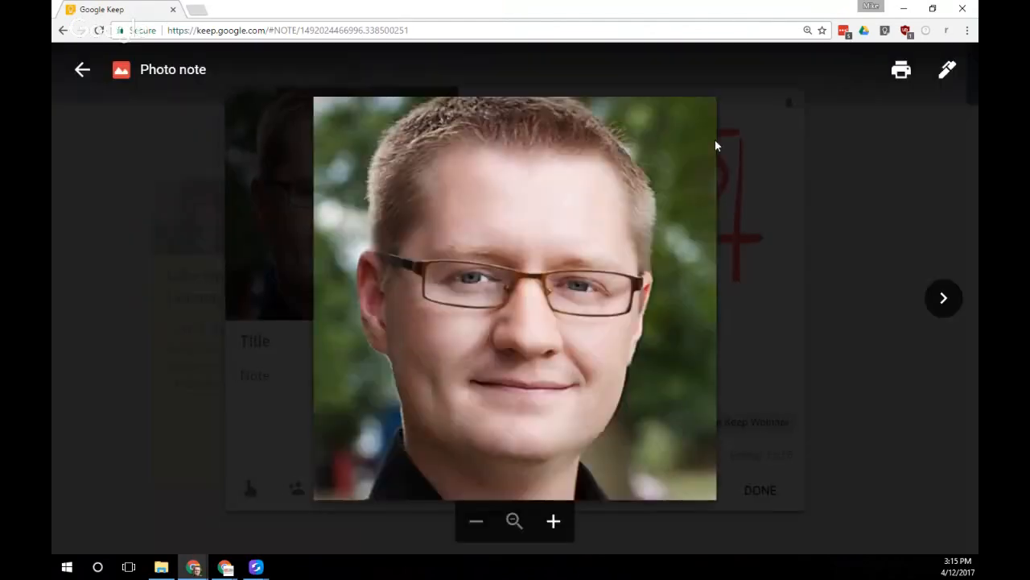
left_click(949, 72)
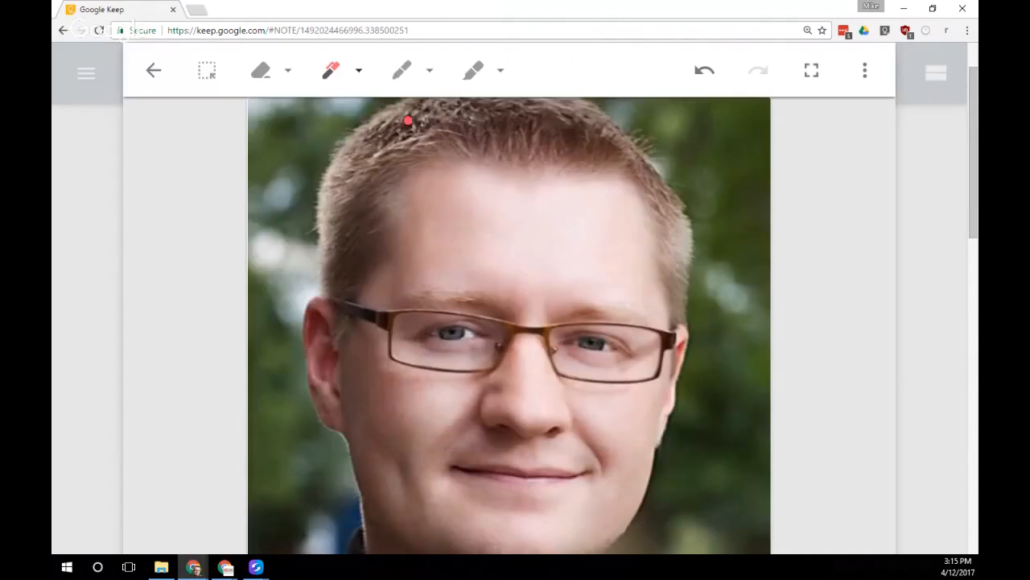
left_click(355, 74)
left_click(212, 120)
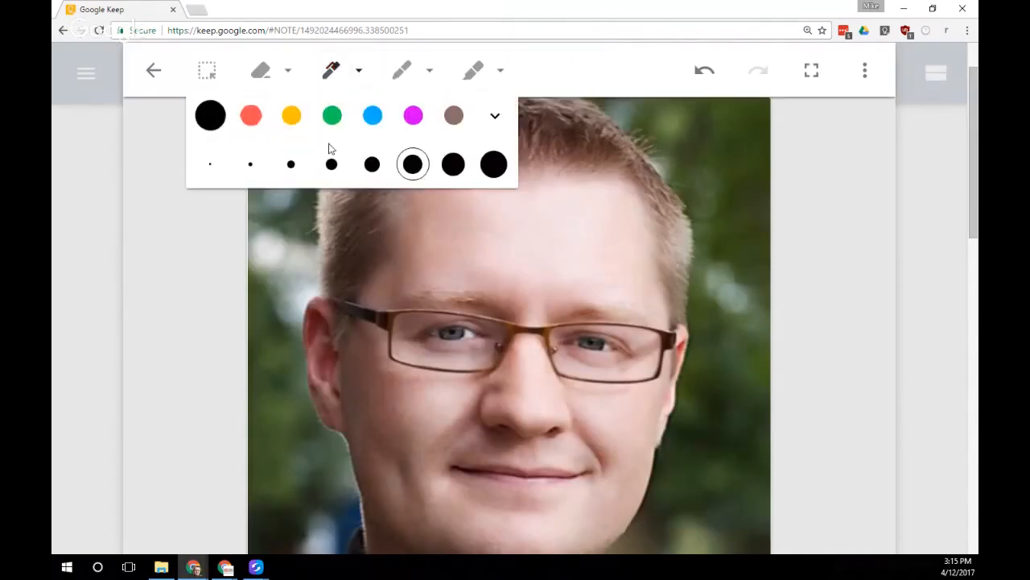
mouse_move(513, 446)
left_mouse_down()
mouse_move(391, 429)
mouse_move(658, 421)
left_mouse_up()
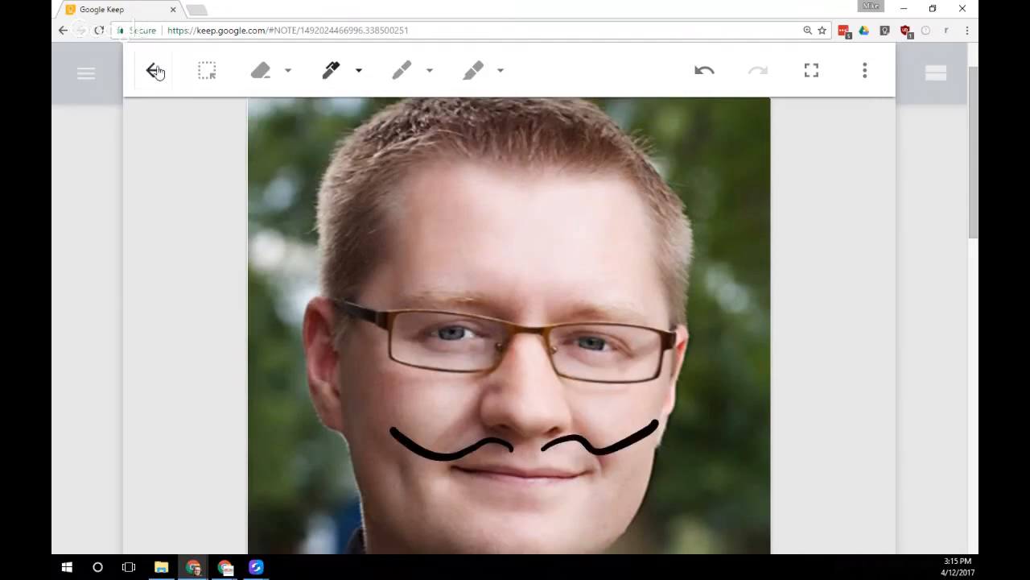
left_click(154, 70)
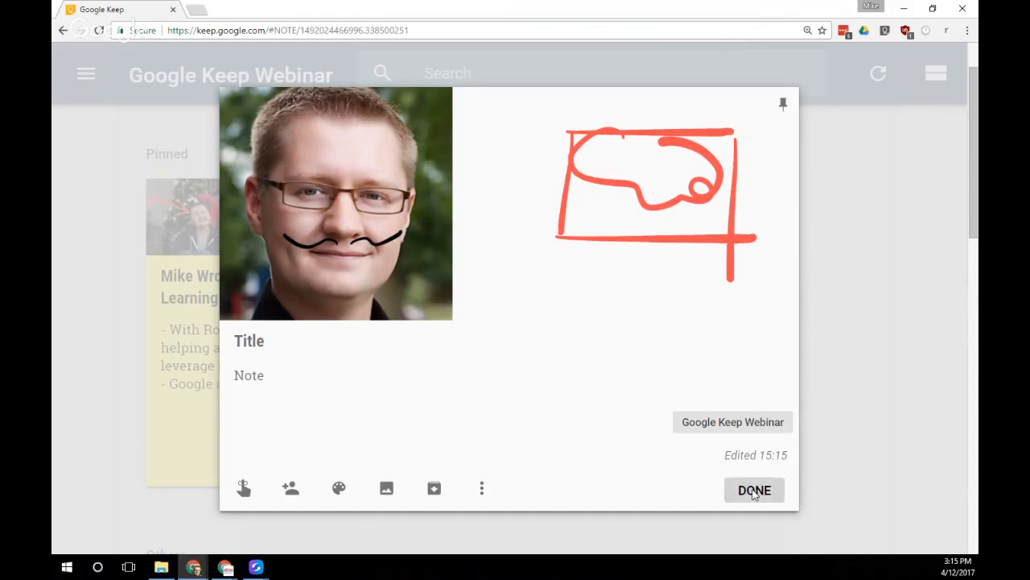
Open the New Listing Checklist note and view its house photo full size
left_click(756, 490)
scroll(333, 359, "down", 6)
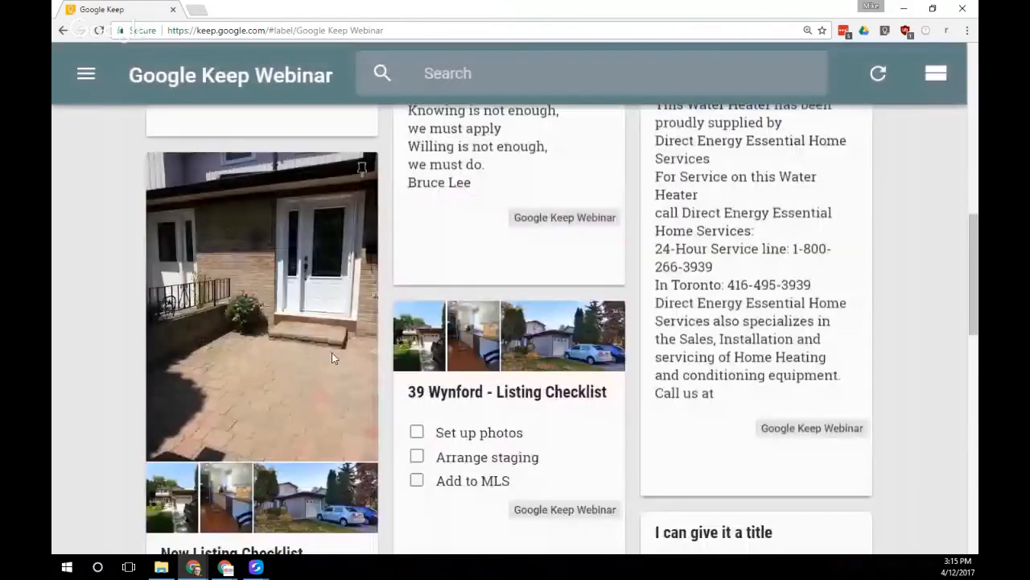
left_click(332, 353)
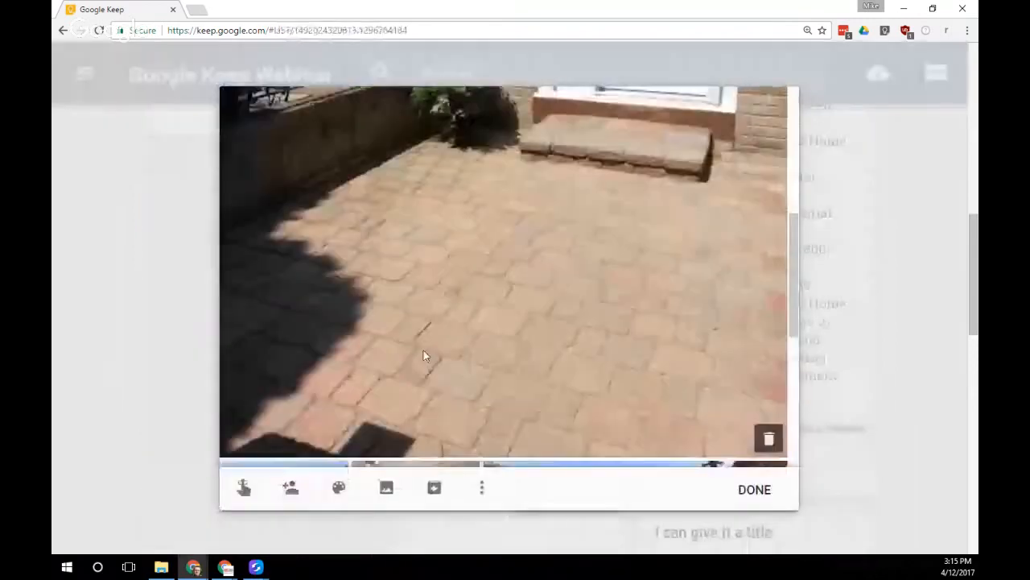
left_click(578, 329)
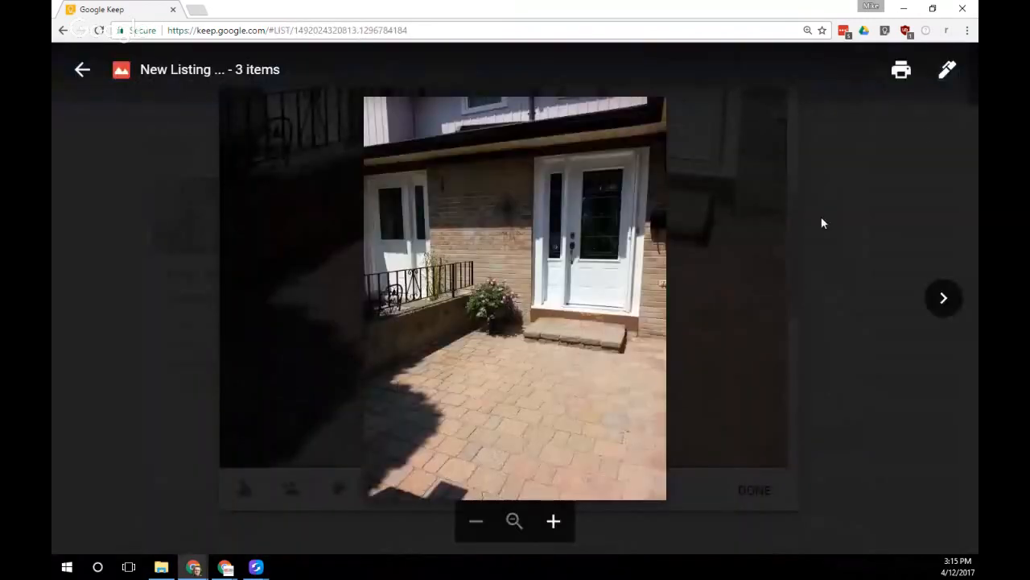
Draw a green outline and arrow on the paving, then close the note back to the board
left_click(947, 70)
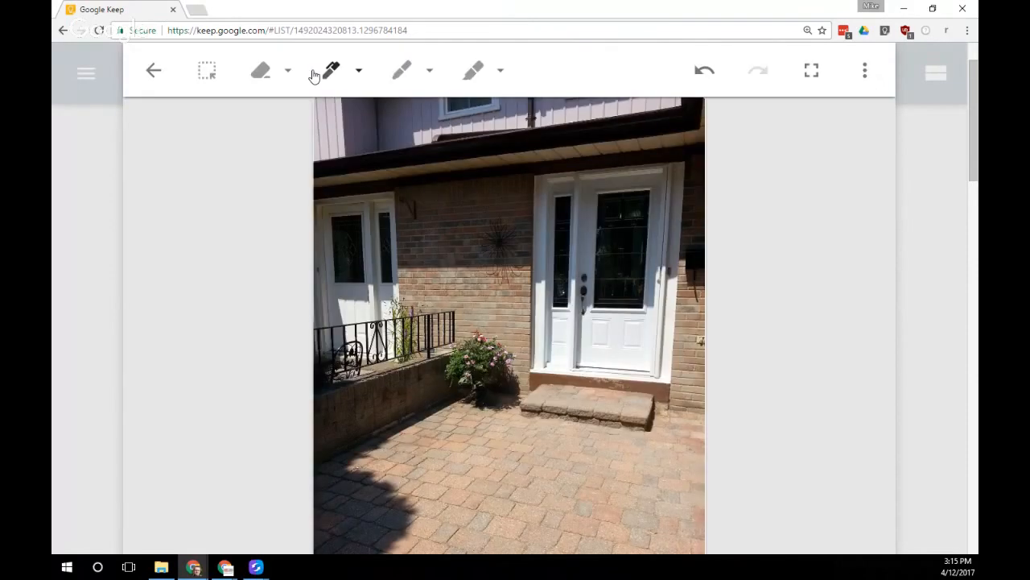
left_click(315, 74)
left_click(332, 116)
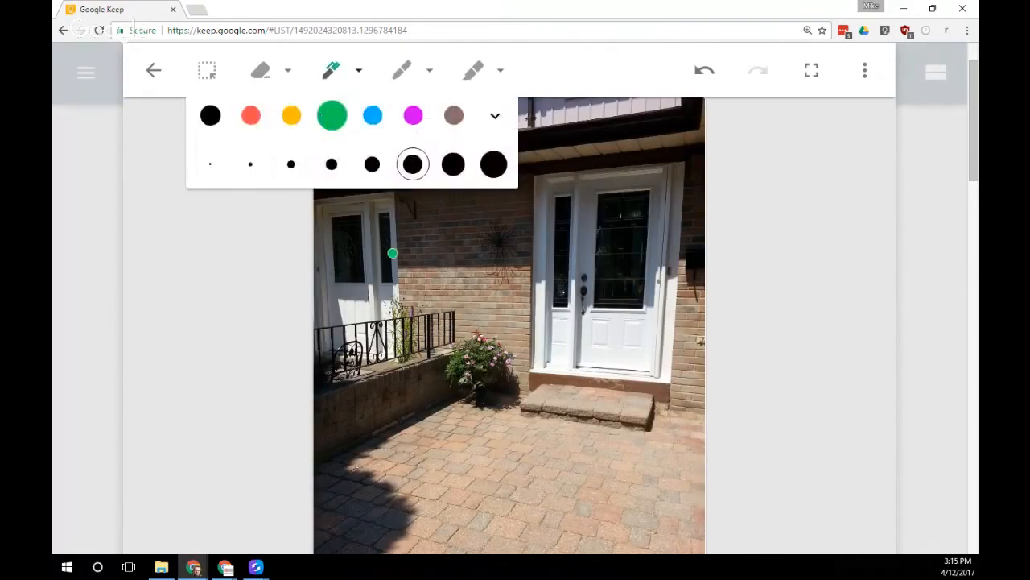
mouse_move(514, 452)
left_mouse_down()
mouse_move(453, 451)
mouse_move(504, 553)
mouse_move(536, 476)
mouse_move(505, 452)
mouse_move(513, 483)
mouse_move(549, 483)
left_mouse_up()
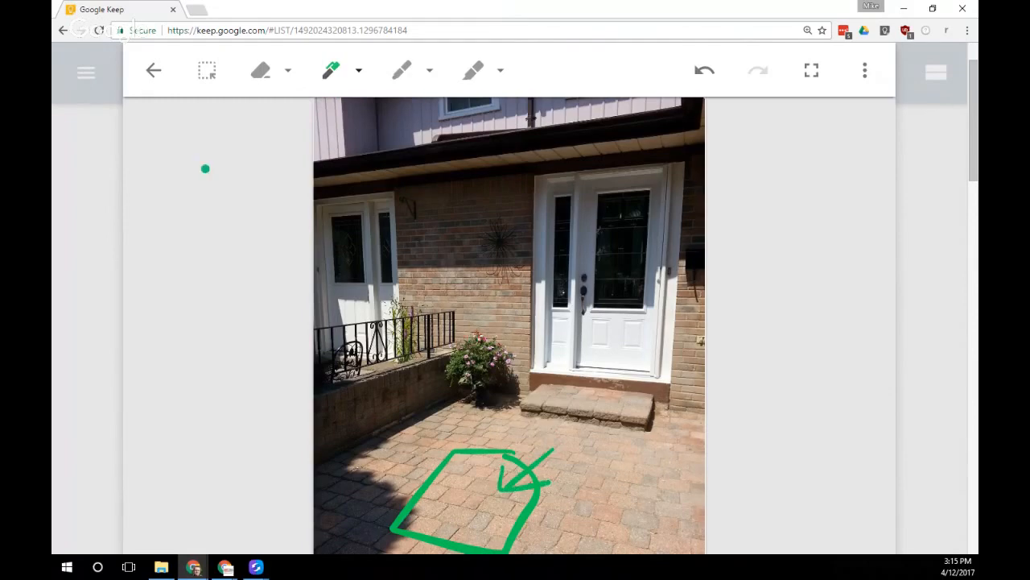
left_click(152, 72)
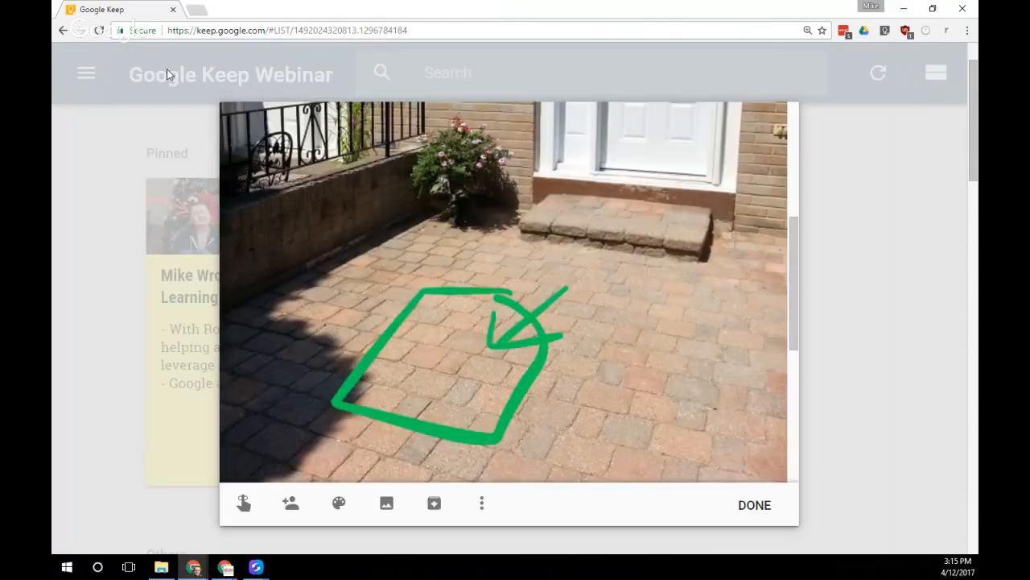
left_click(754, 493)
scroll(816, 391, "down", 5)
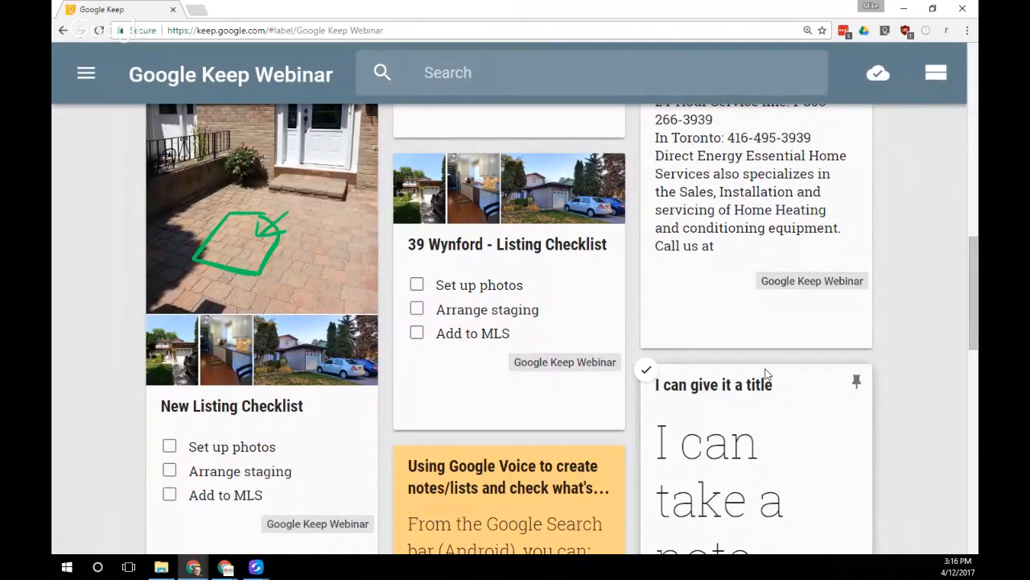
Bring the mirrored phone window forward and move it to the right of the web board
mouse_move(256, 566)
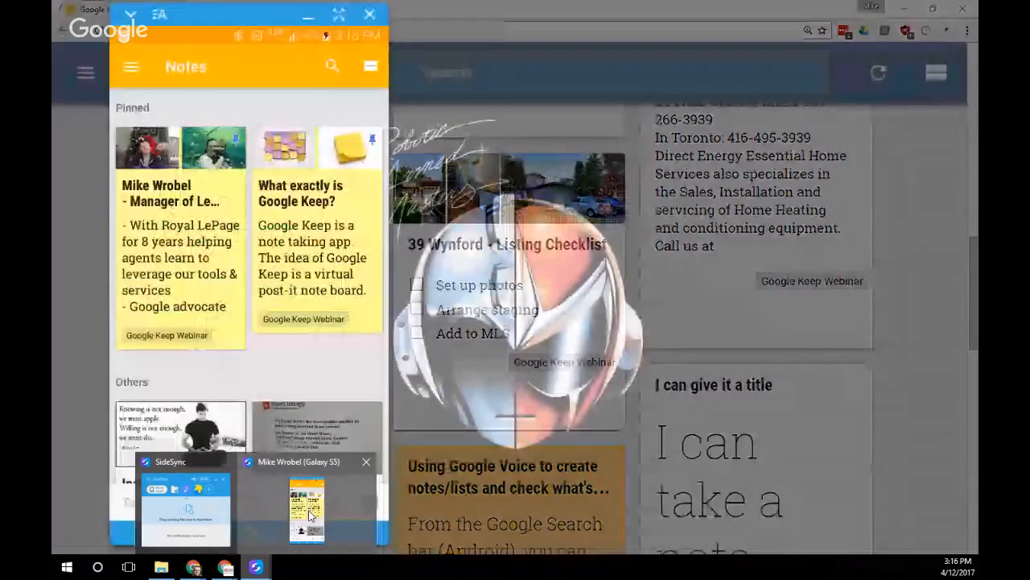
left_click(312, 514)
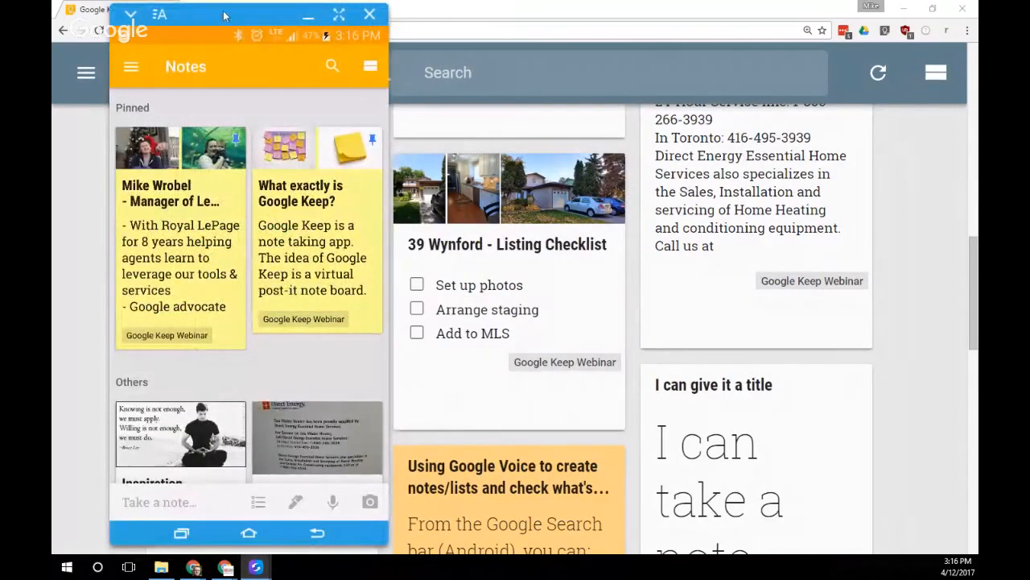
left_click_drag(245, 35, 553, 55)
Scroll through the phone's Keep notes, ending back at the Pinned notes
scroll(604, 386, "down", 3)
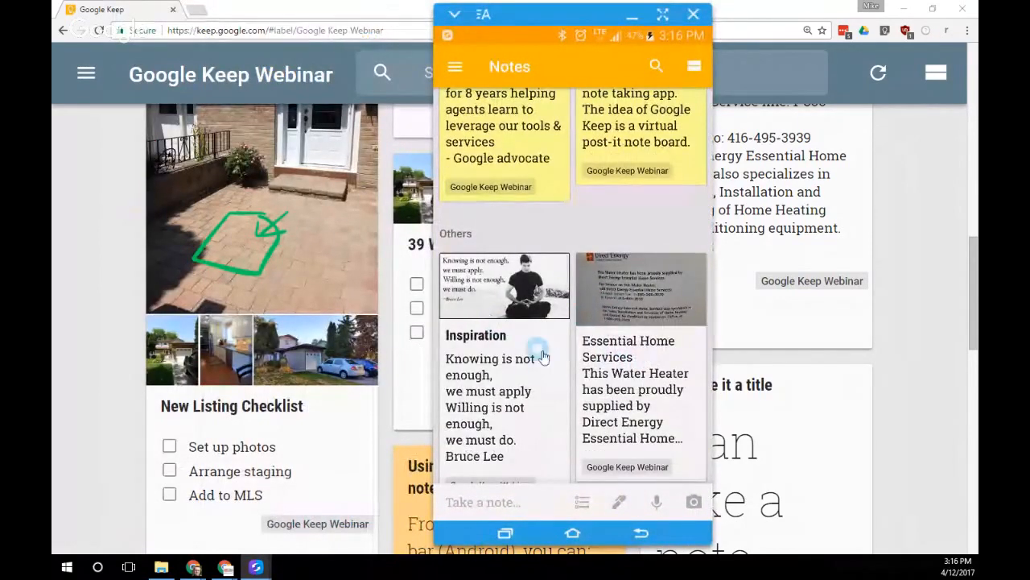
scroll(627, 345, "down", 1)
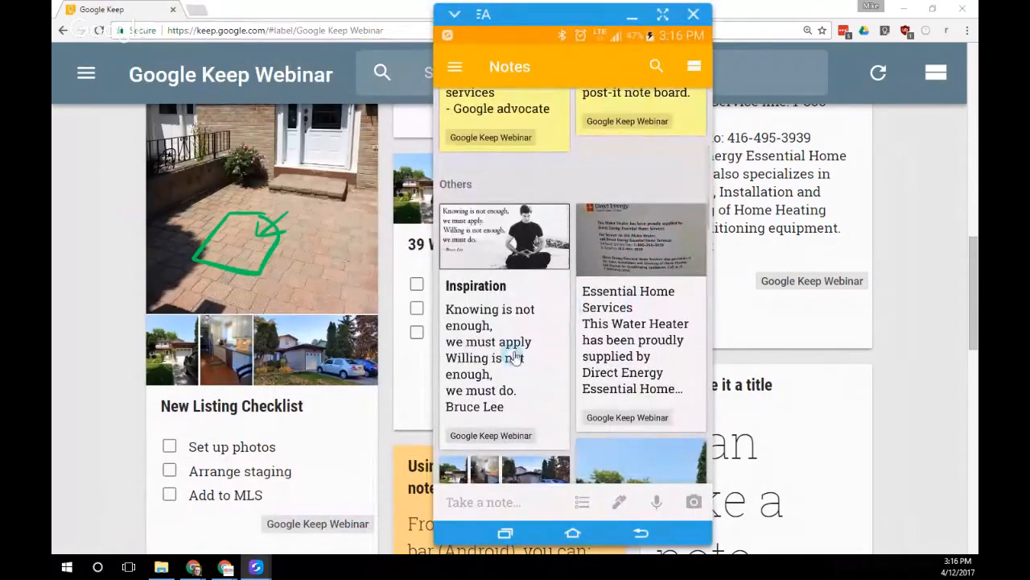
scroll(537, 364, "down", 1)
scroll(541, 367, "down", 5)
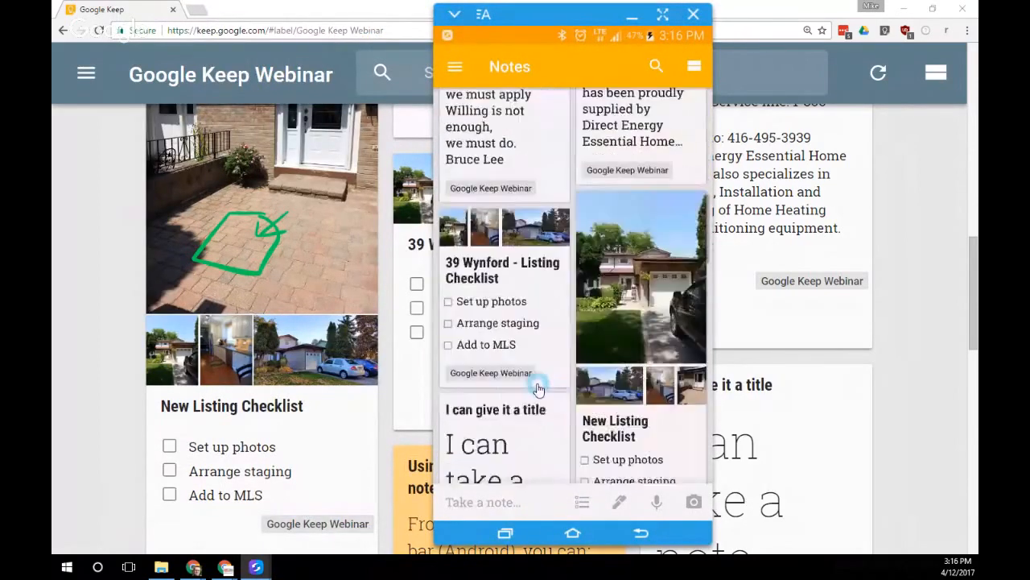
scroll(537, 380, "down", 2)
scroll(534, 364, "up", 10)
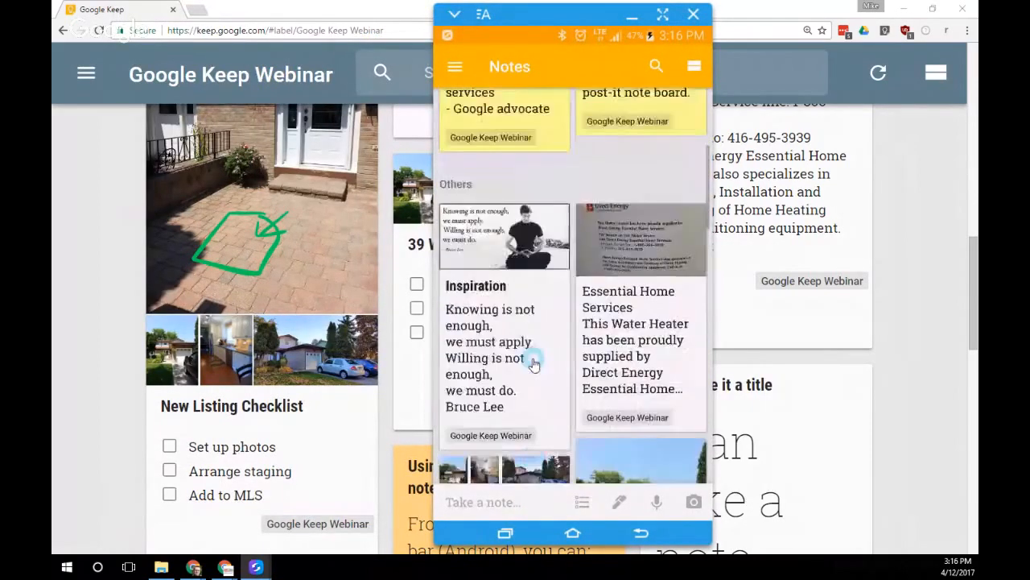
scroll(533, 364, "down", 1)
scroll(534, 362, "up", 3)
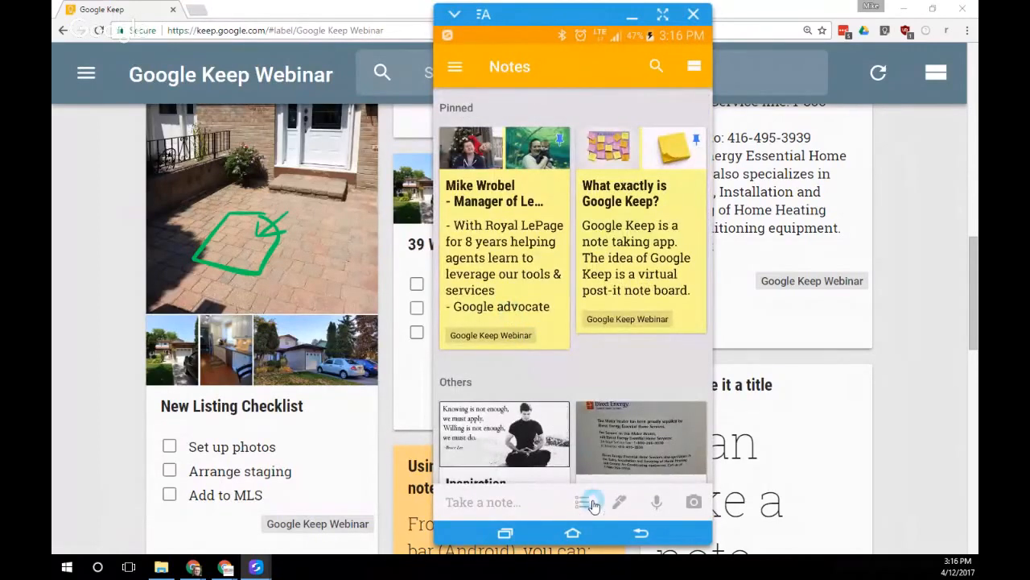
Record a 0:04 voice note reading 'here's how you out of voice memo to' and check its clip
left_click(658, 503)
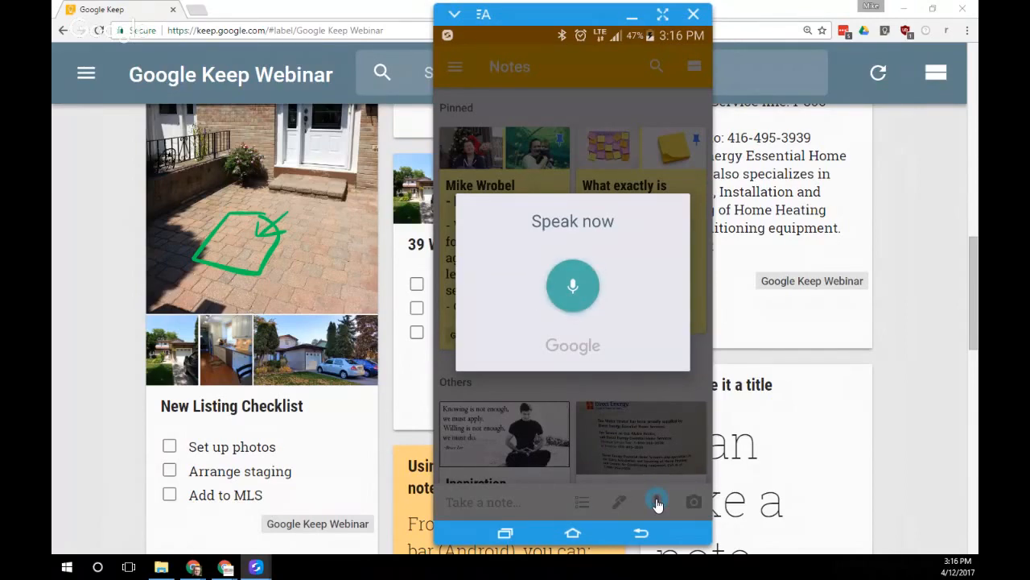
left_click(658, 502)
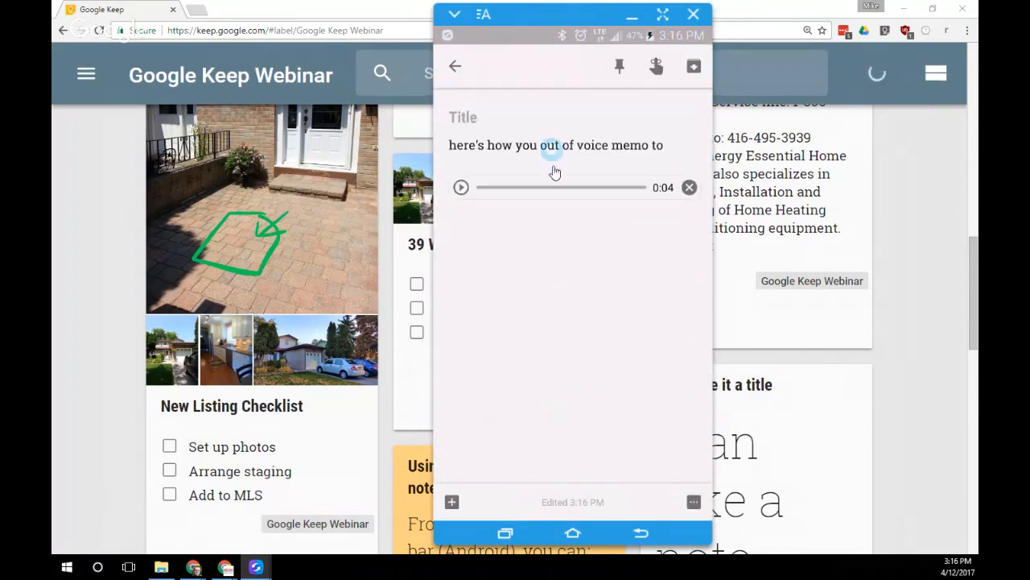
left_click_drag(506, 193, 587, 195)
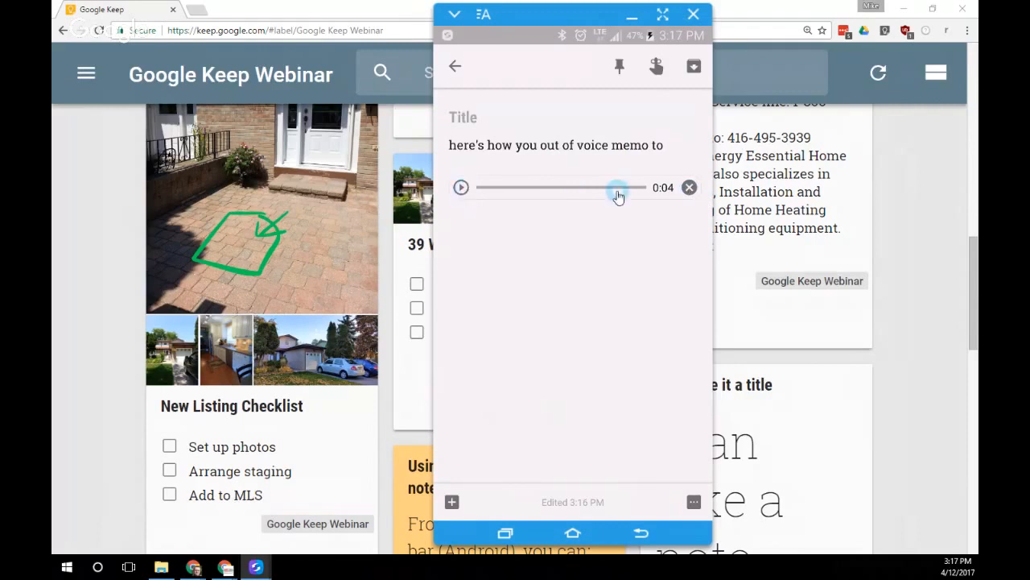
left_click(645, 153)
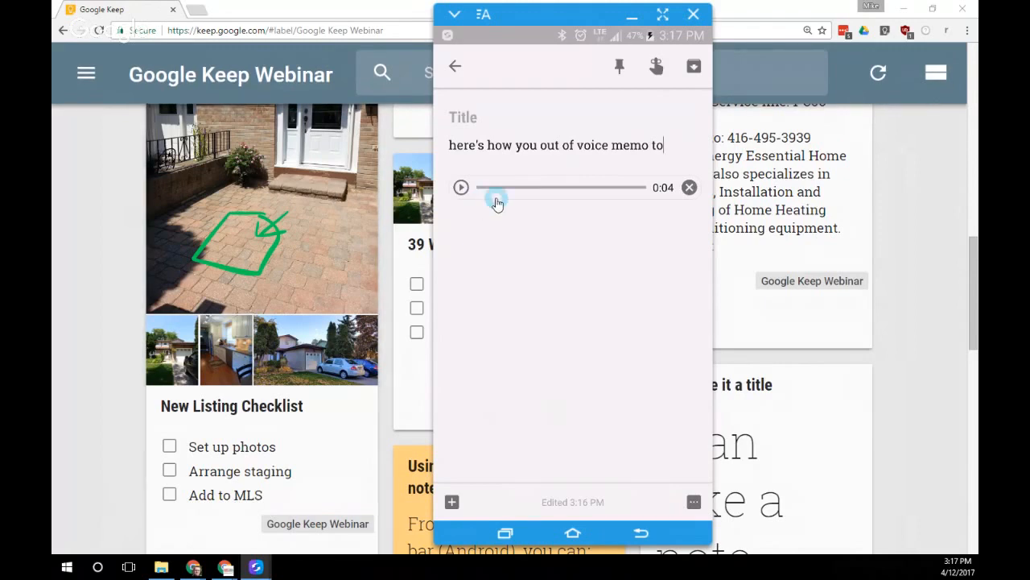
left_click(127, 186)
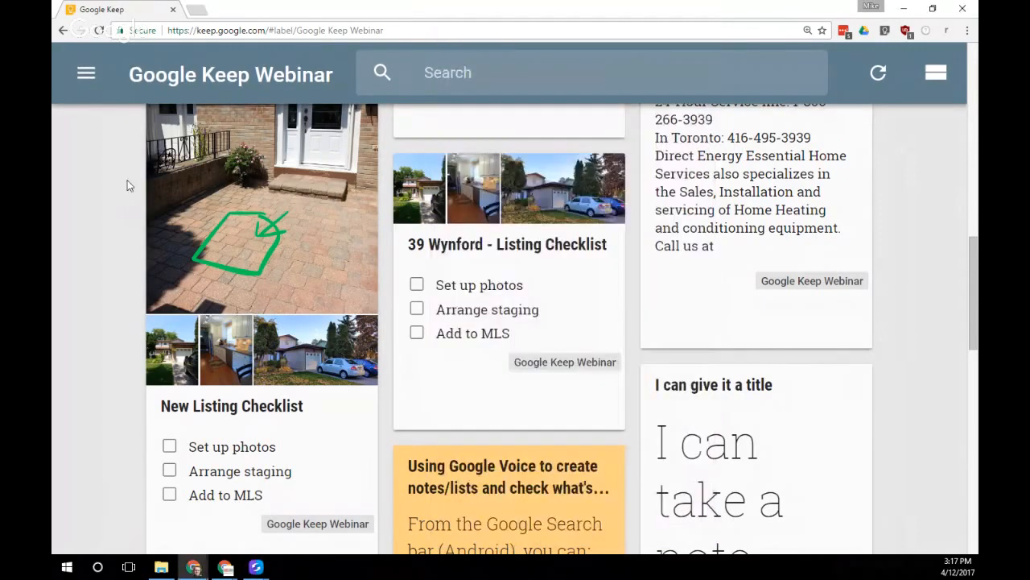
From the Notes view, open the voice memo and append 'Google Keep' to its text
left_click(87, 81)
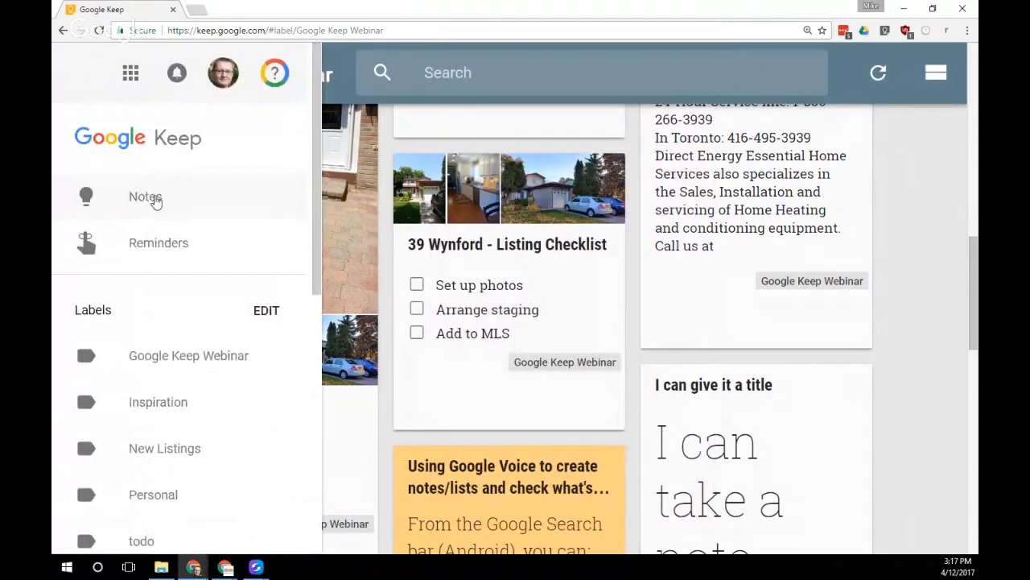
left_click(165, 201)
scroll(435, 229, "down", 5)
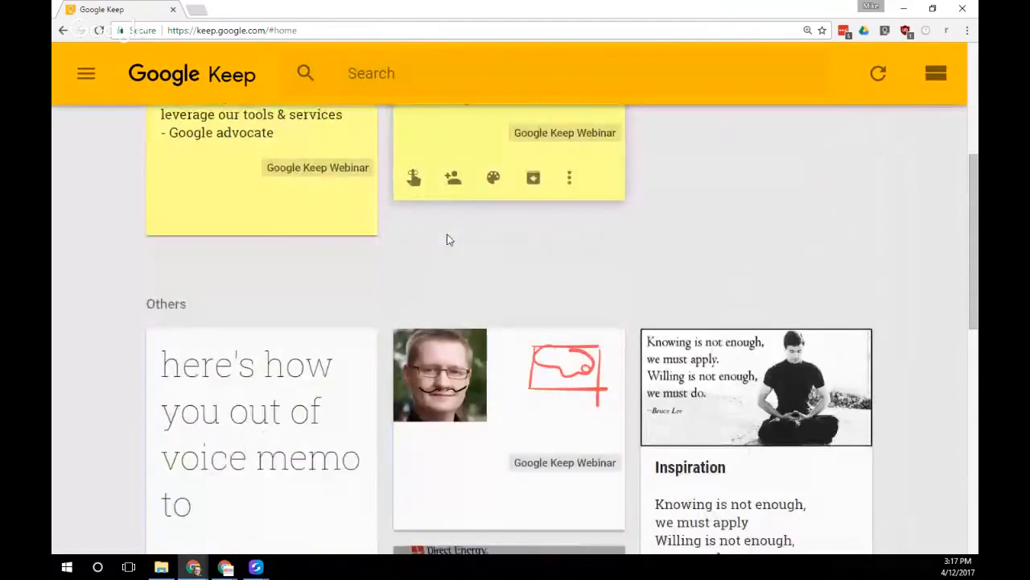
scroll(420, 249, "down", 1)
left_click(270, 298)
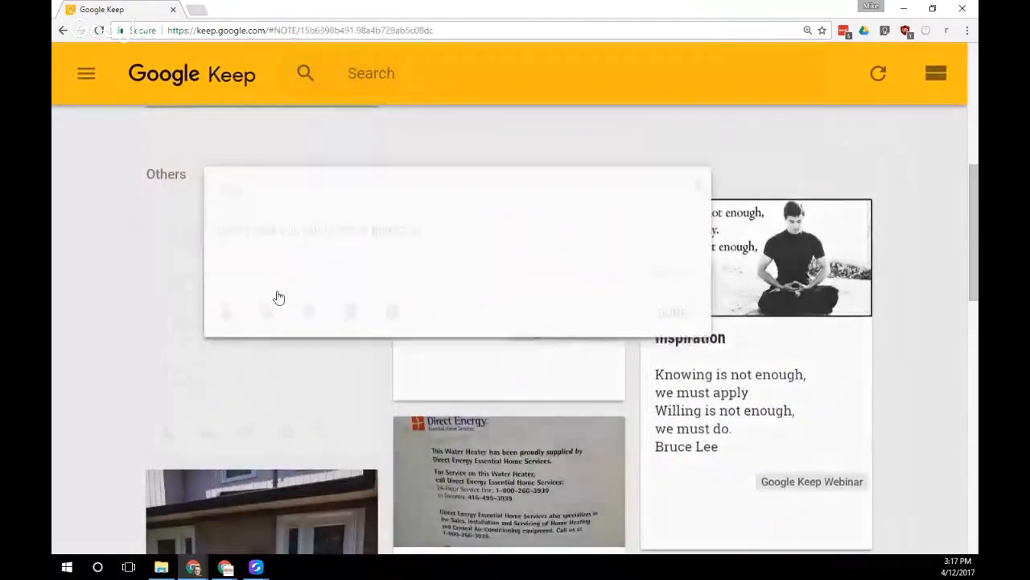
left_click(479, 212)
type("Gb")
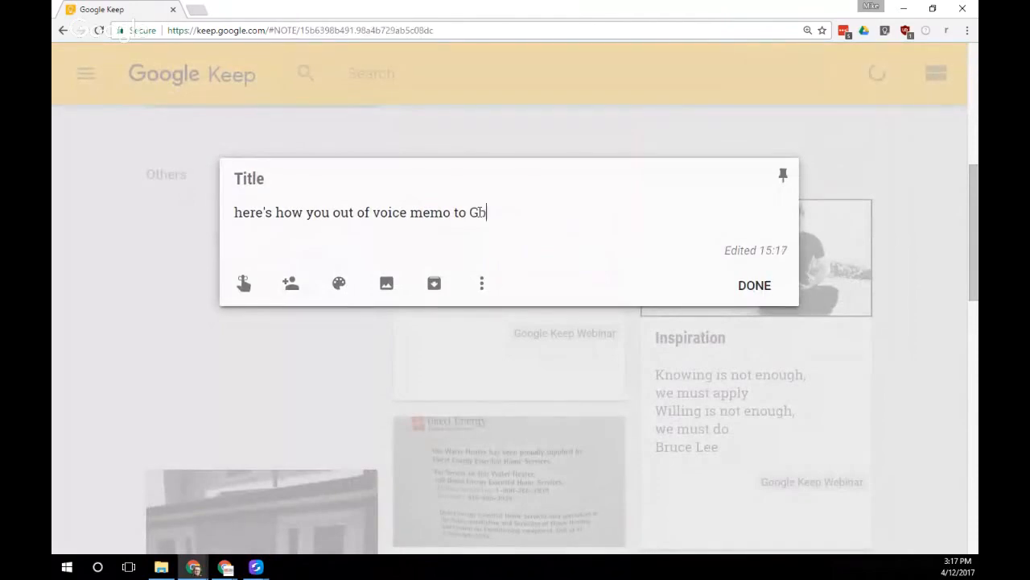
key("BackSpace")
type("oogle Keep")
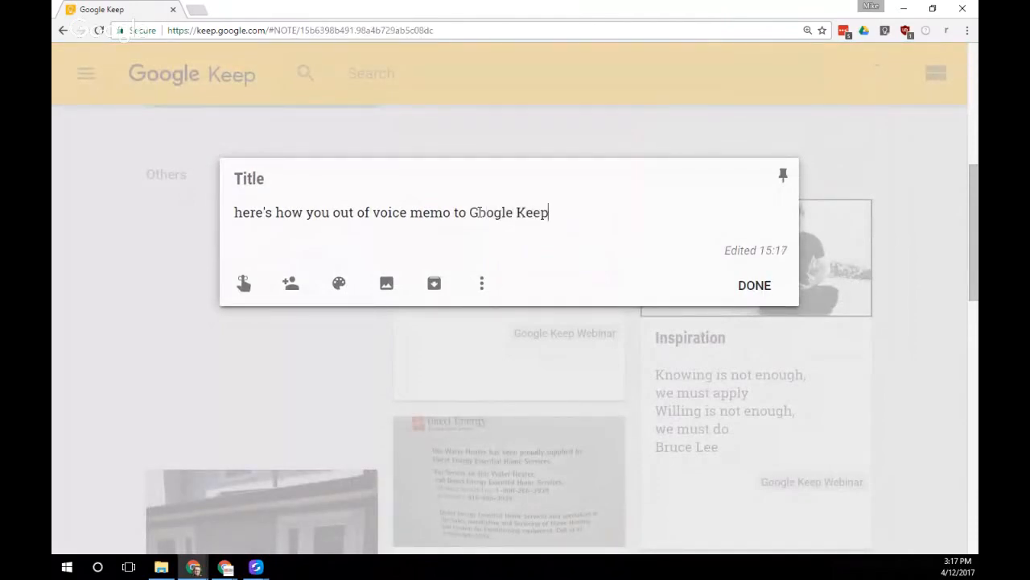
left_click(753, 285)
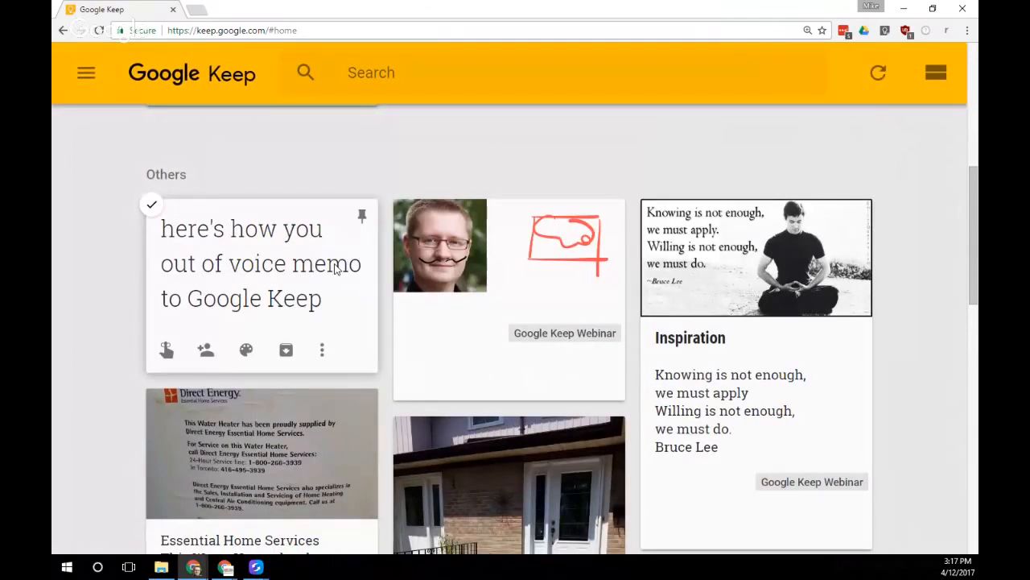
scroll(370, 281, "up", 6)
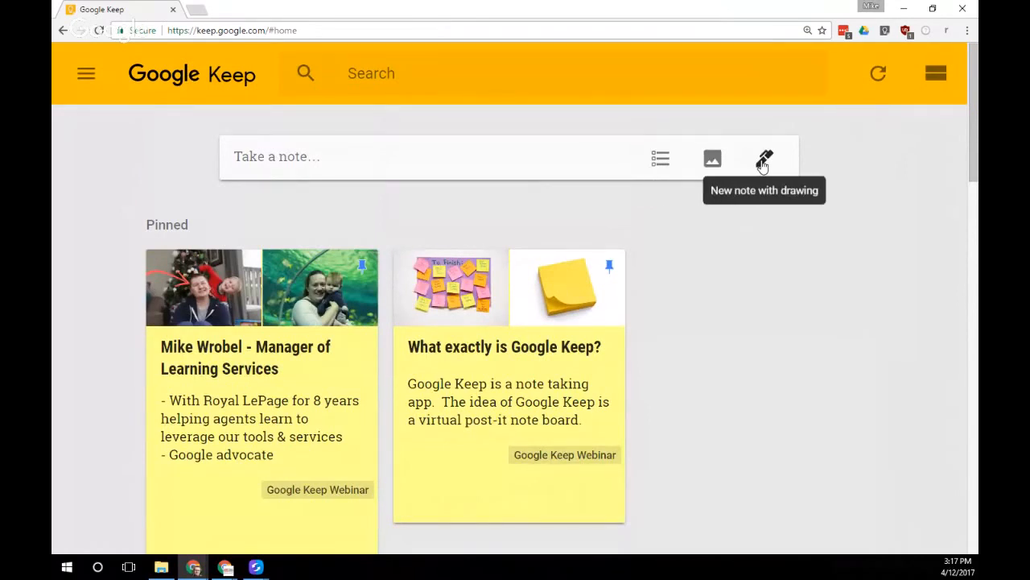
Back out of the phone's voice note to its notes list, then bring Keep in Chrome forward
key("alt+Tab")
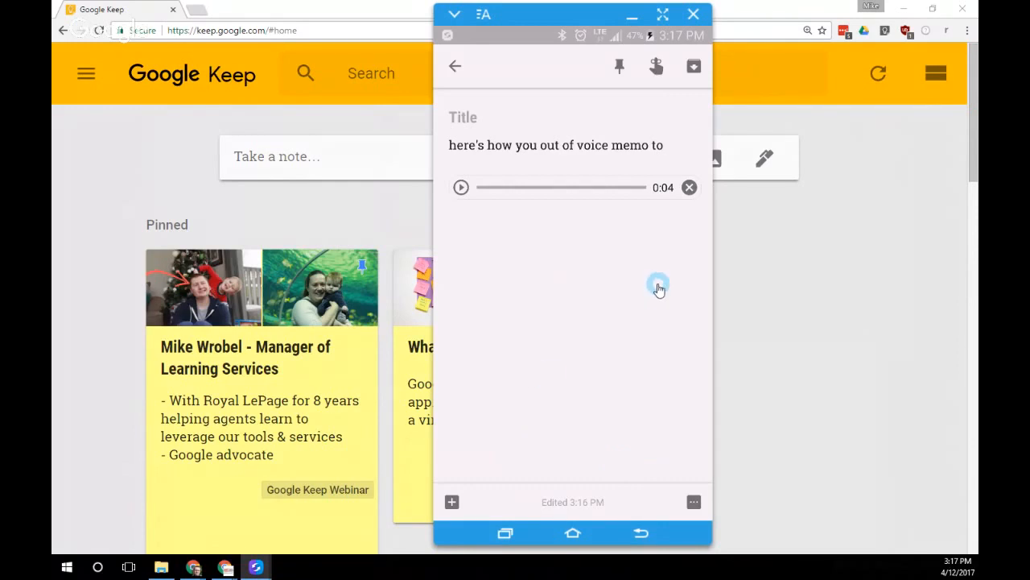
key("alt+Tab")
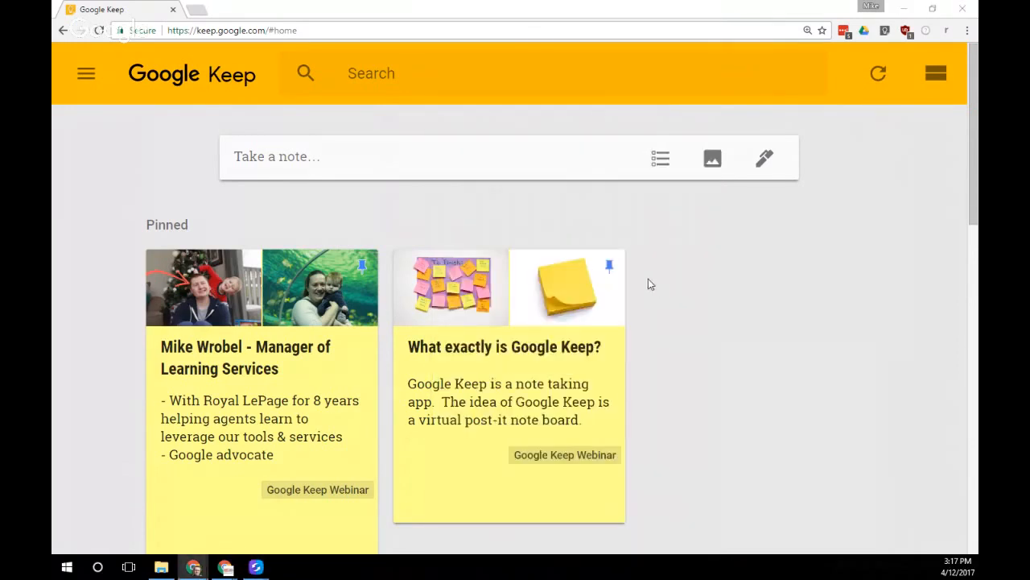
key("alt+Tab")
left_click(463, 74)
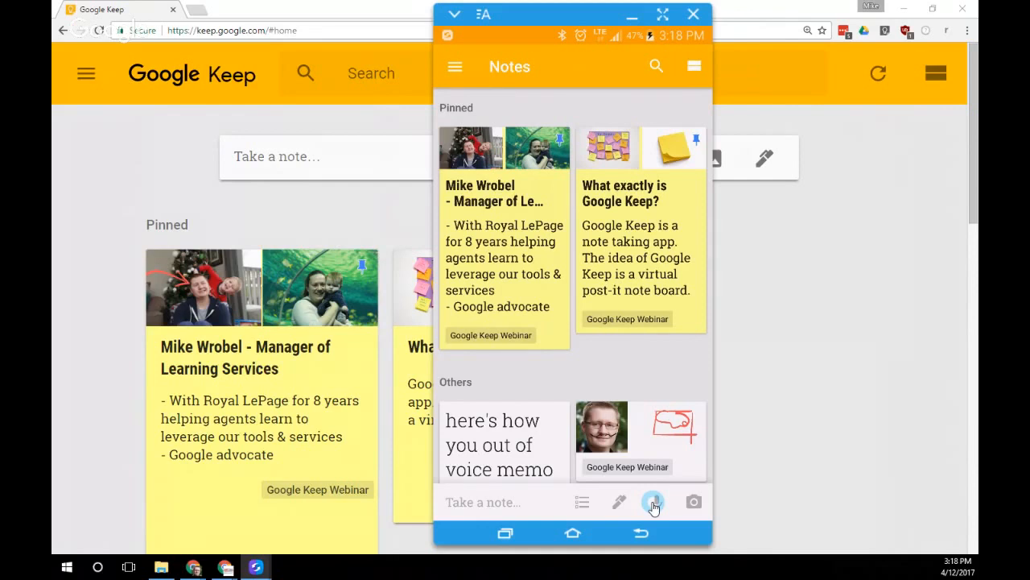
mouse_move(341, 286)
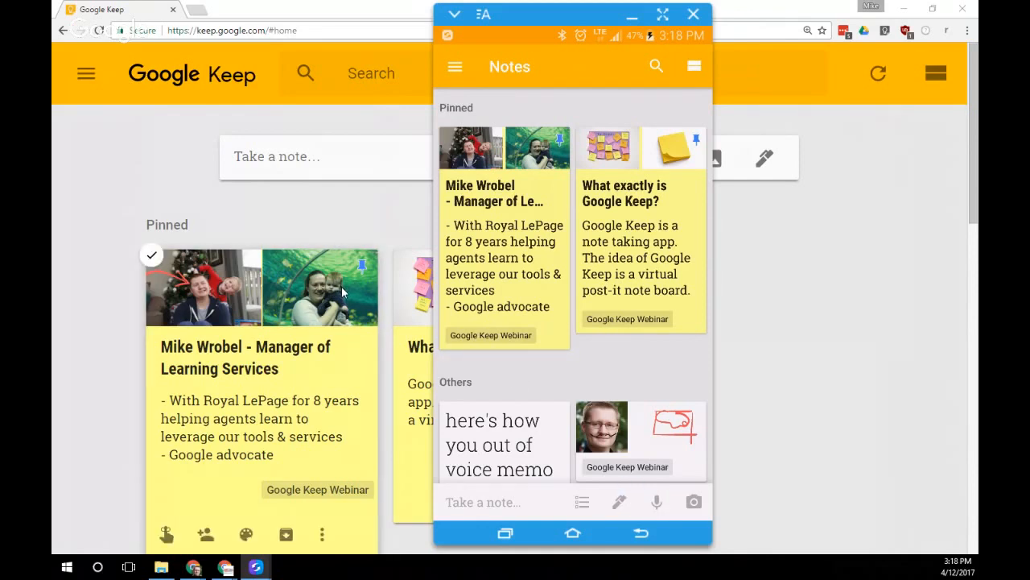
left_click(293, 208)
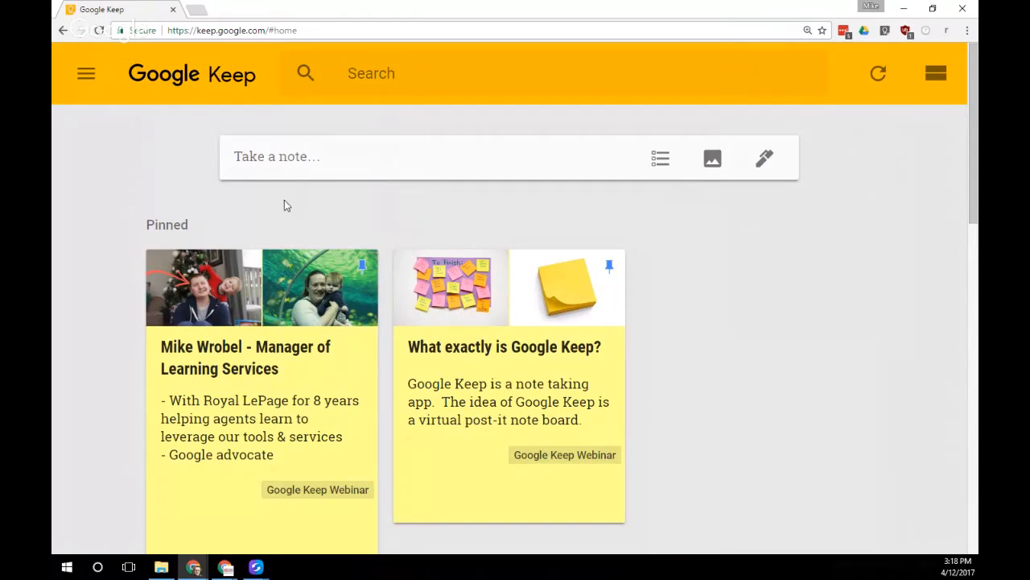
left_click(92, 82)
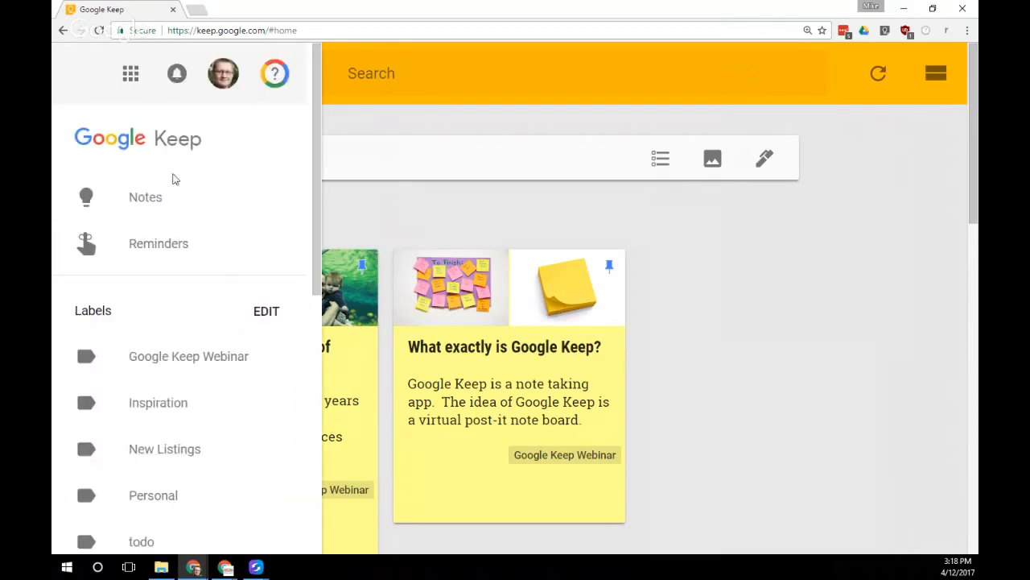
left_click_drag(321, 226, 315, 260)
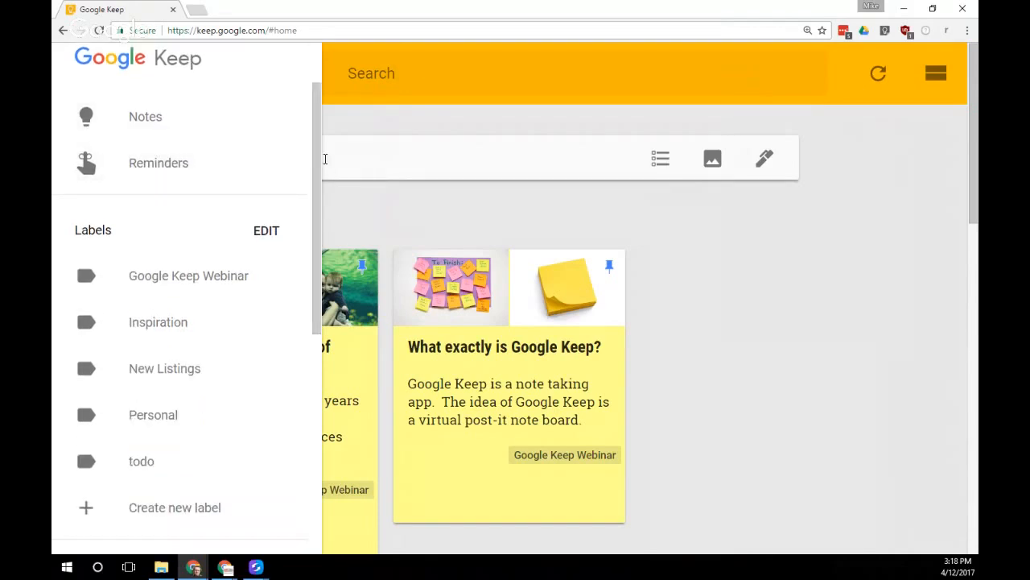
left_click_drag(319, 159, 310, 244)
scroll(110, 335, "down", 1)
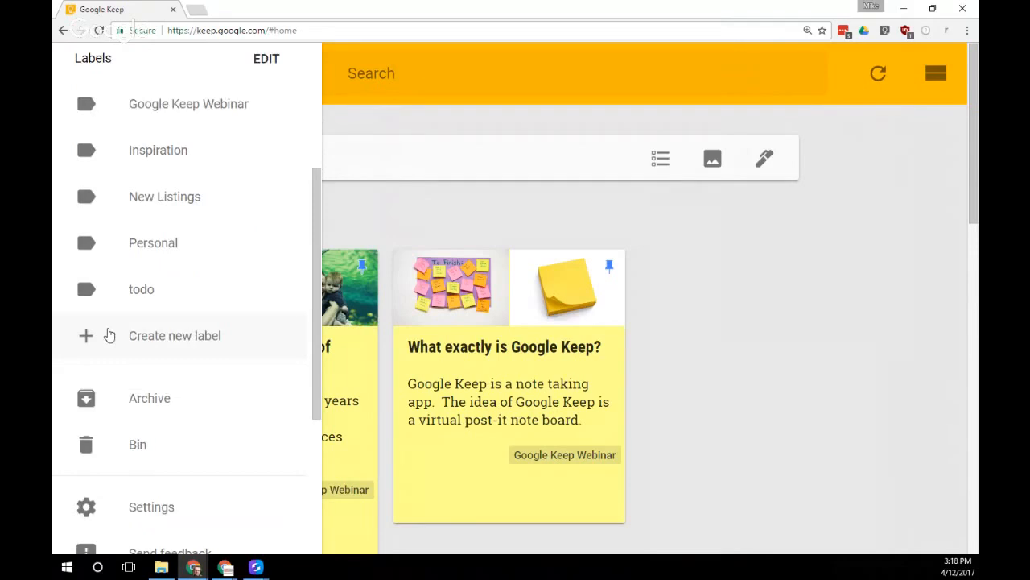
scroll(166, 356, "down", 2)
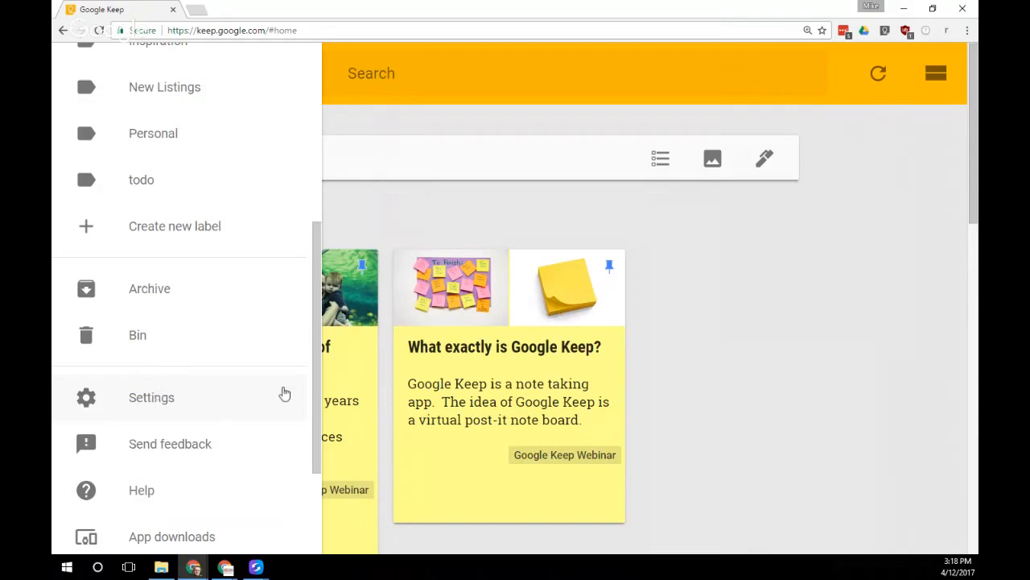
scroll(305, 386, "down", 1)
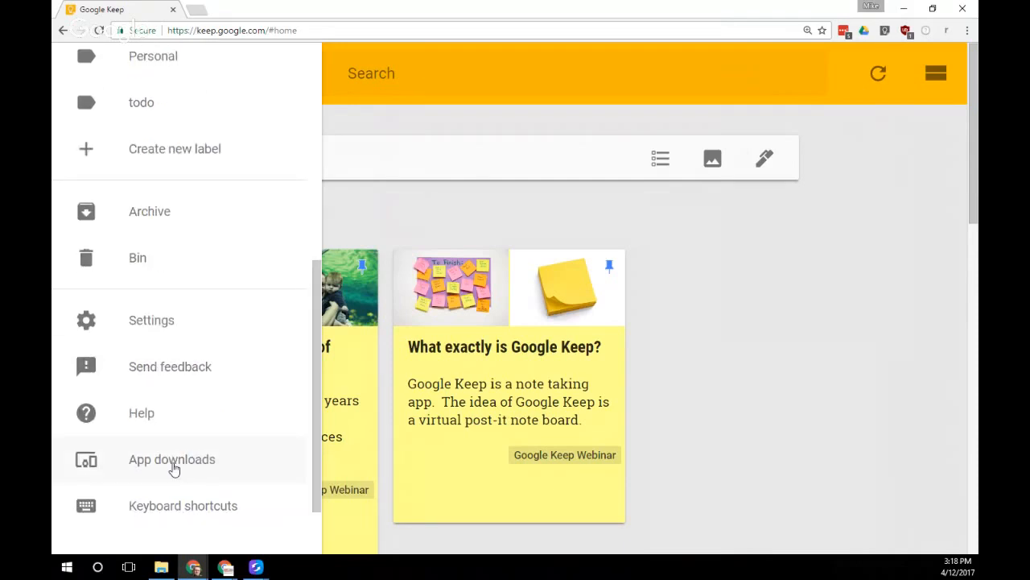
left_click_drag(316, 421, 334, 336)
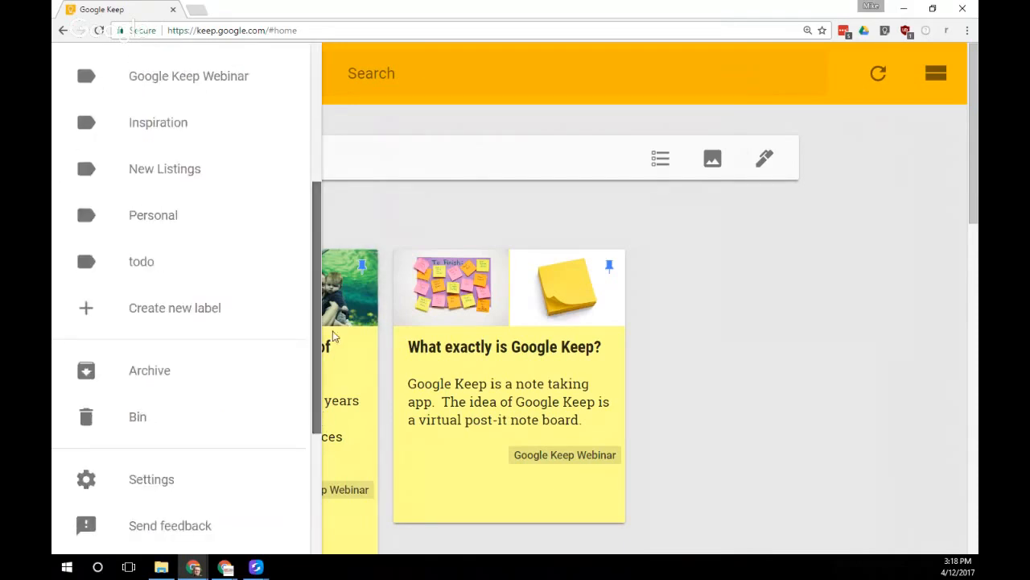
left_click(436, 202)
left_click_drag(317, 156, 310, 93)
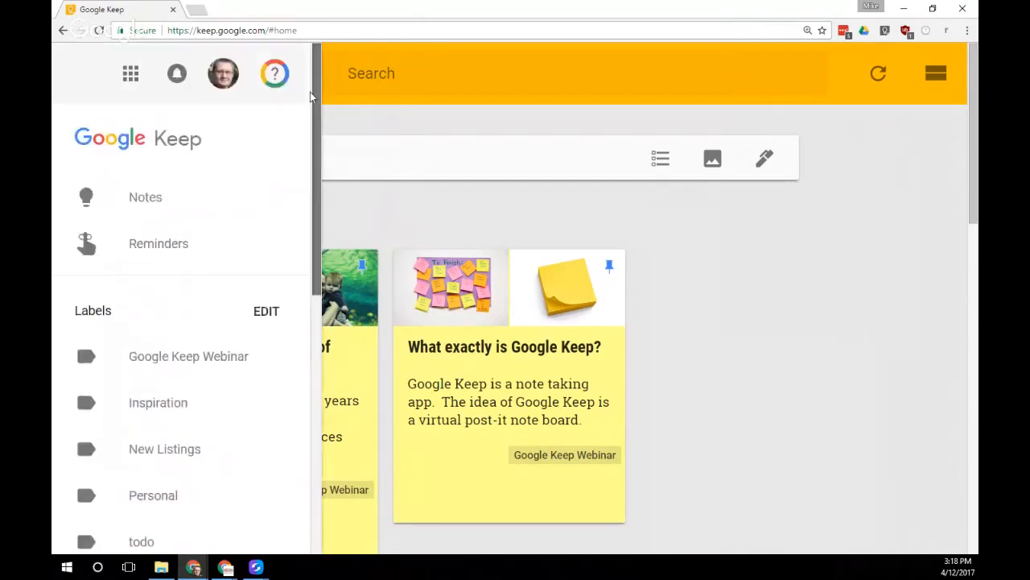
left_click(400, 213)
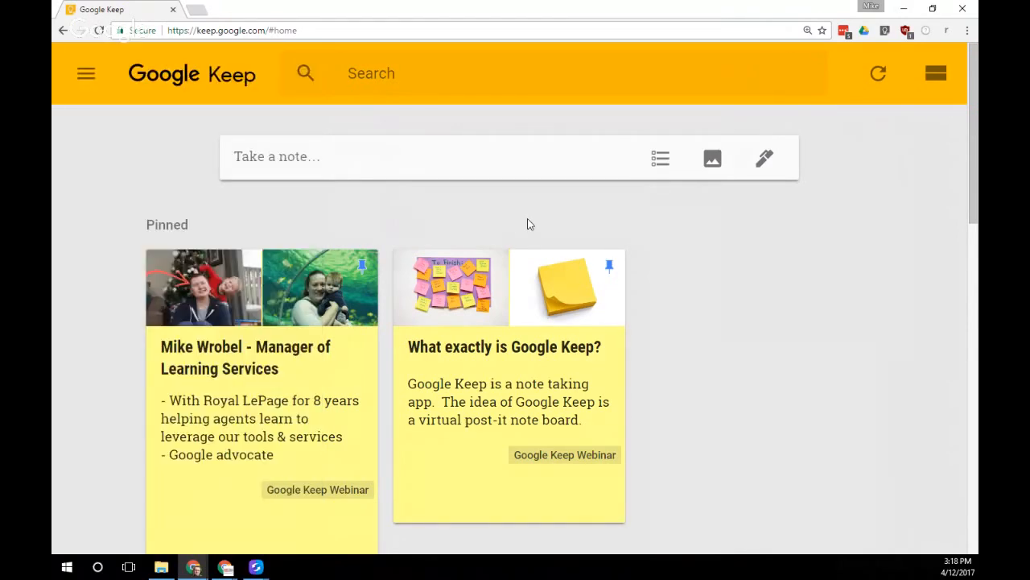
Delete the green-drawn patio photo from the New Listing Checklist note and dismiss the toast
scroll(552, 250, "down", 2)
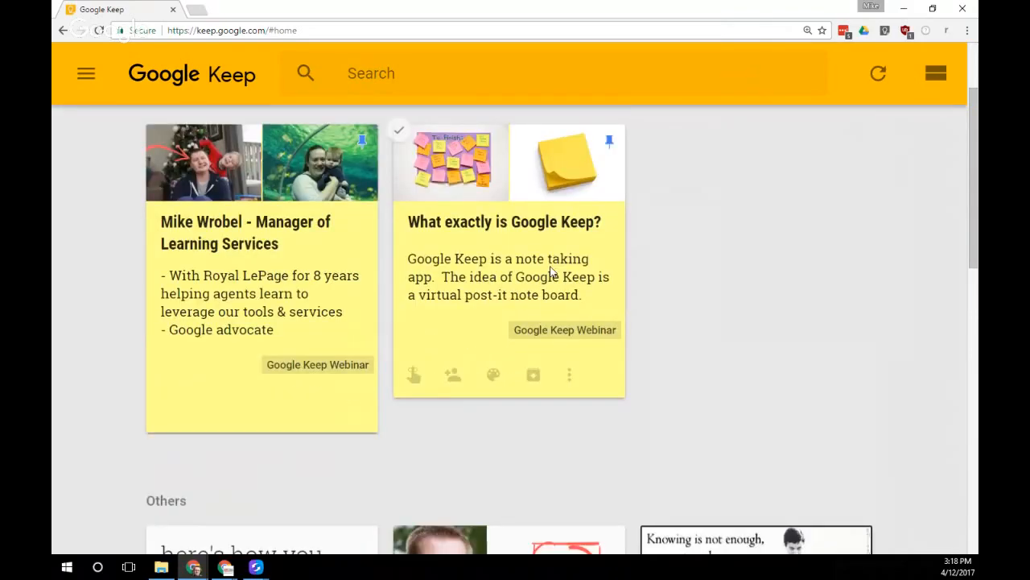
scroll(398, 327, "down", 5)
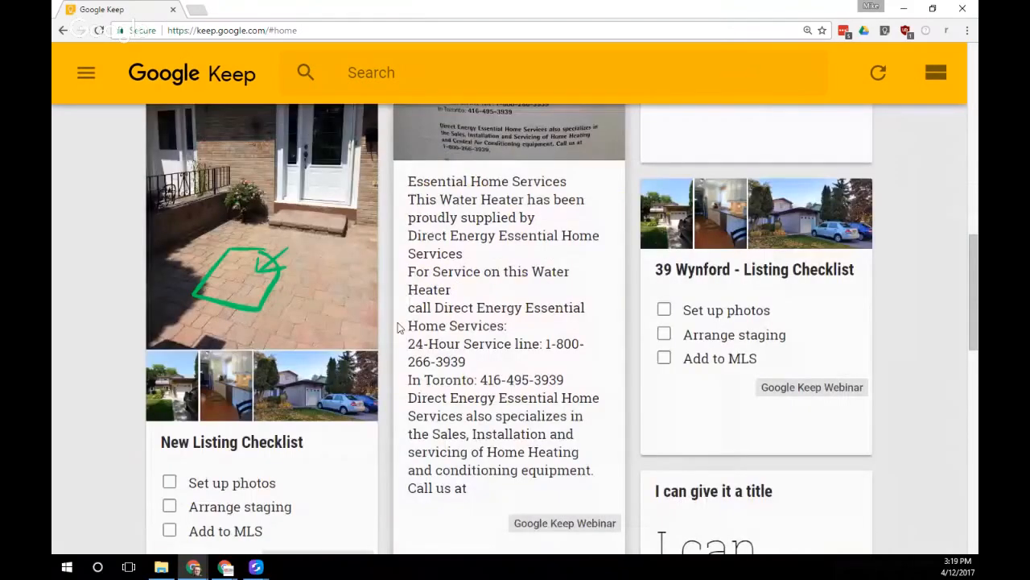
left_click(331, 321)
left_click(648, 453)
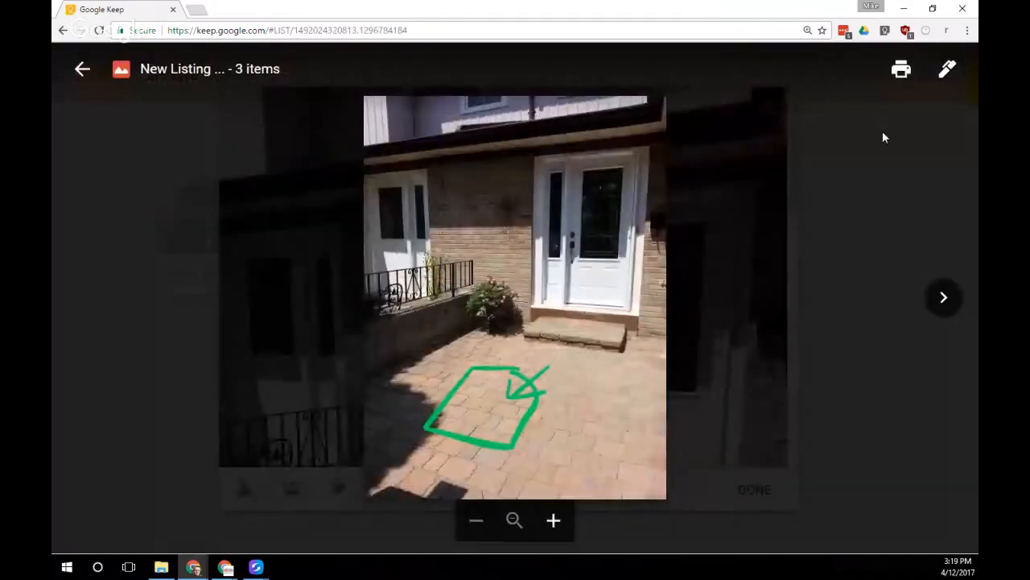
left_click(82, 72)
scroll(743, 421, "down", 4)
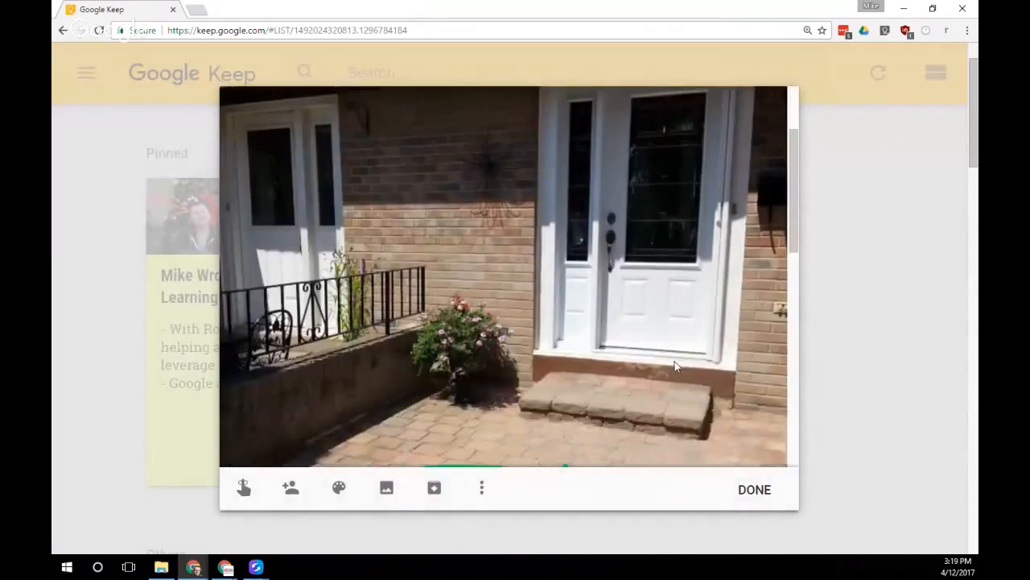
left_click(769, 438)
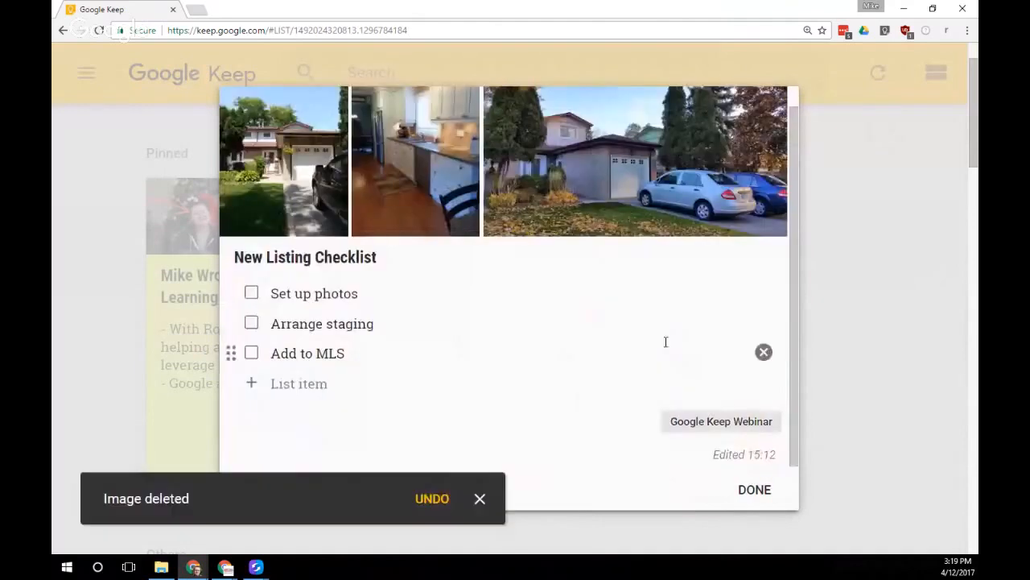
left_click(480, 498)
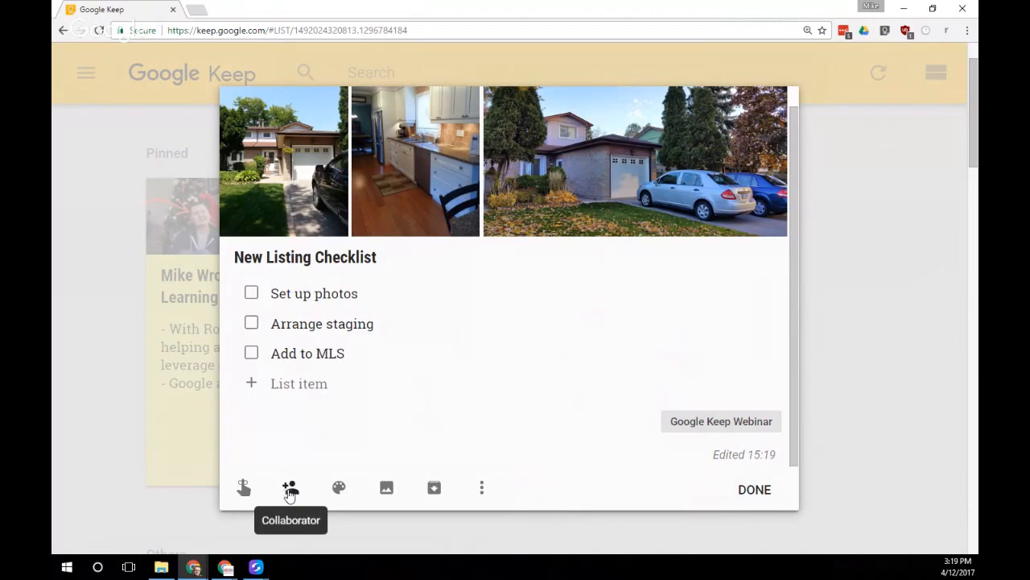
Add the colleague as a collaborator on the New Listing Checklist note, then close it
left_click(290, 489)
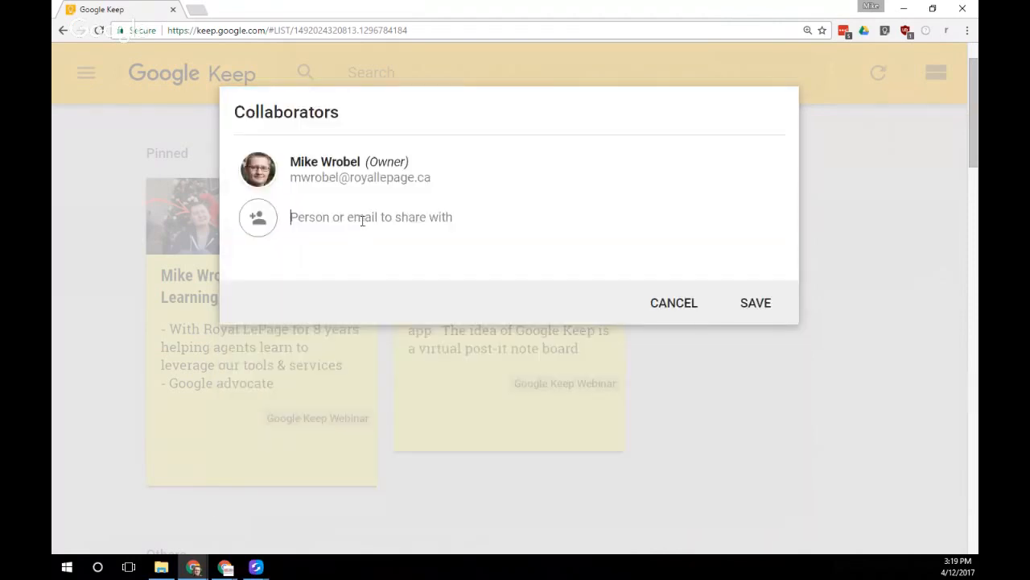
type("stephanie")
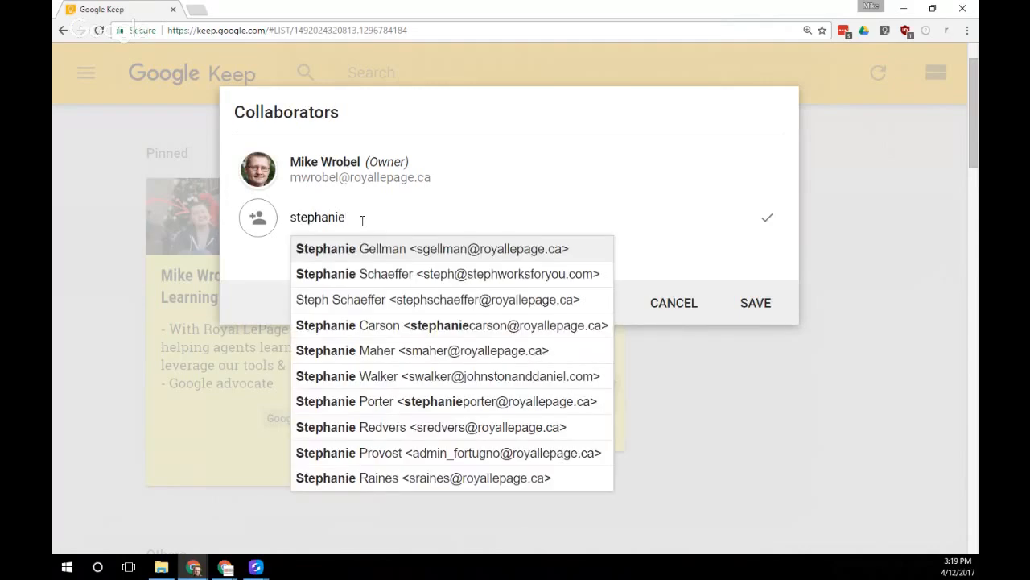
left_click(379, 248)
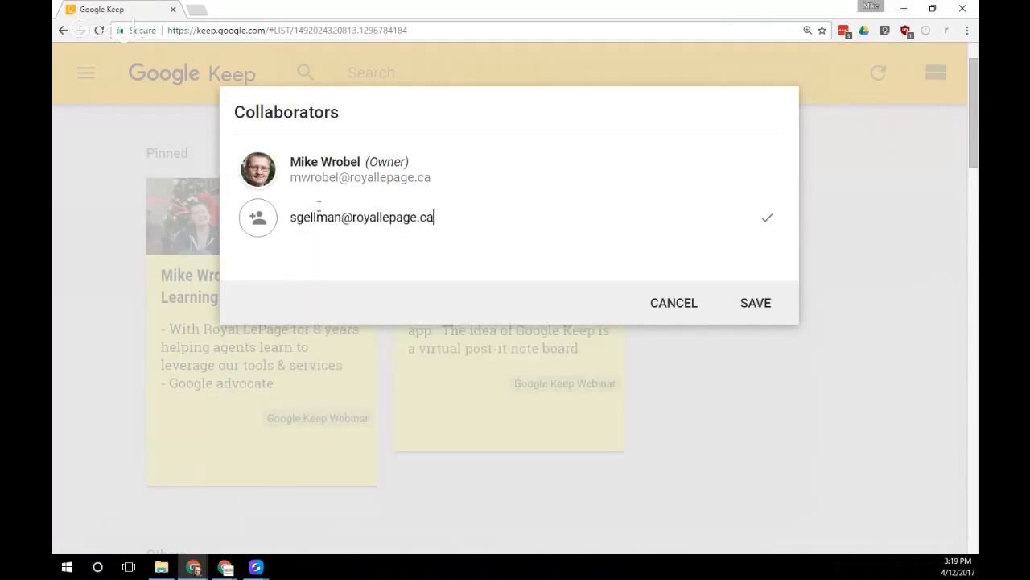
left_click(762, 308)
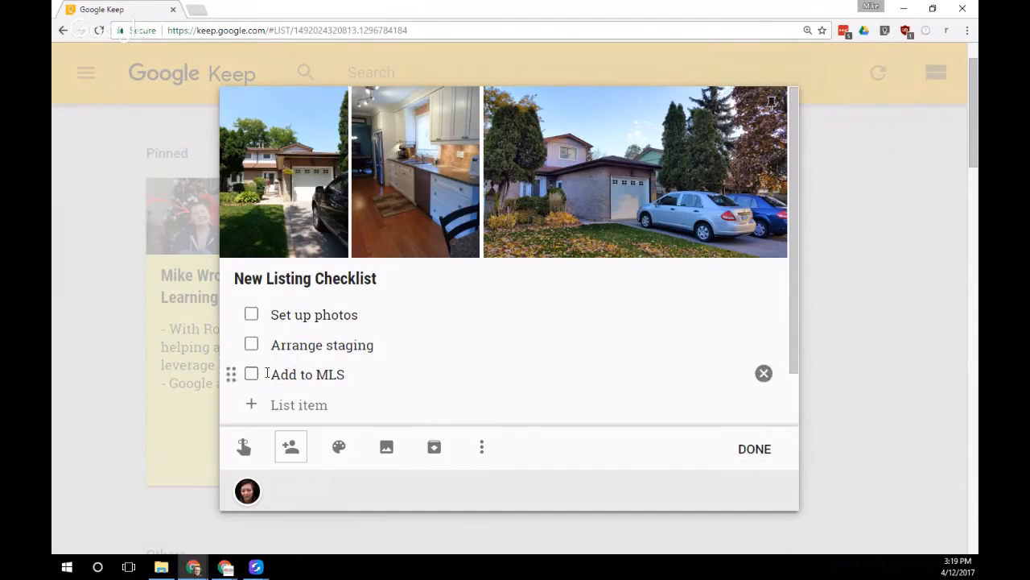
left_click(755, 449)
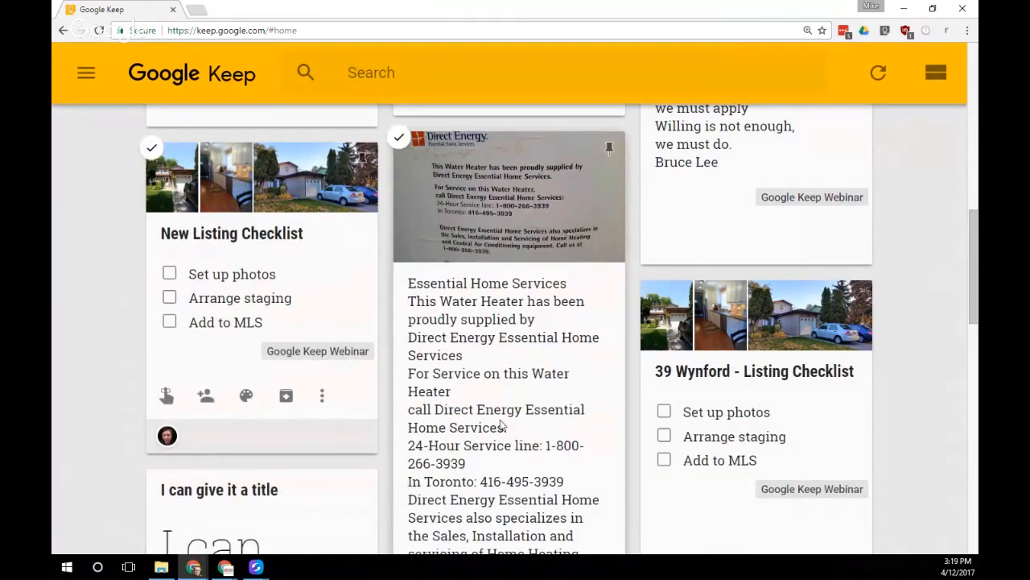
left_click_drag(969, 255, 974, 277)
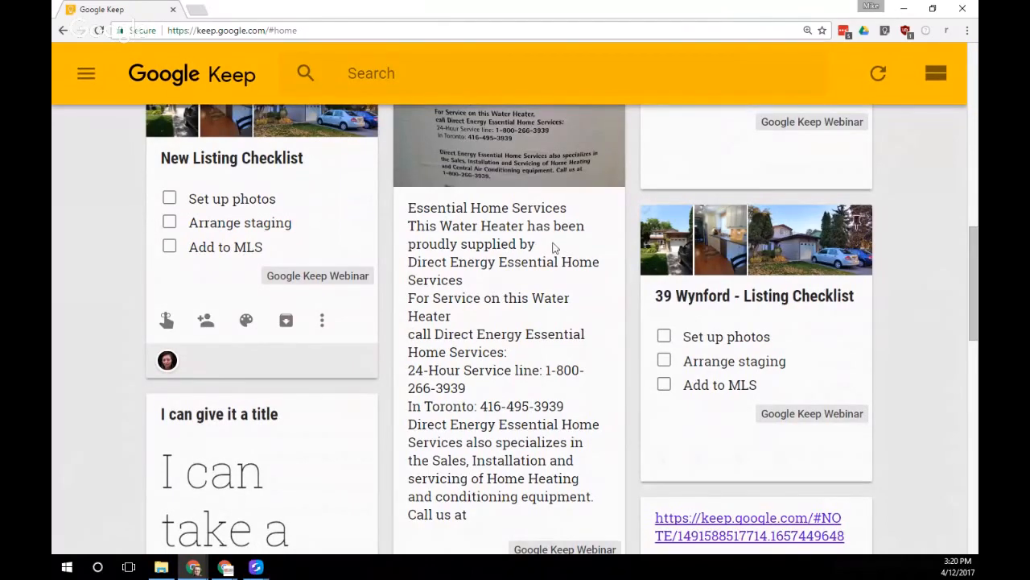
scroll(798, 330, "down", 2)
scroll(798, 330, "down", 11)
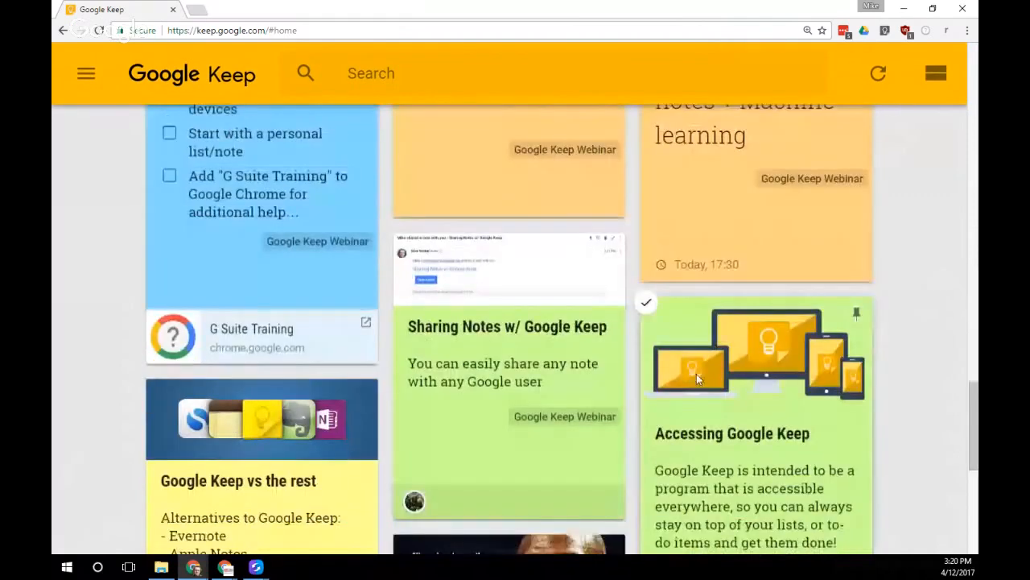
left_click(494, 322)
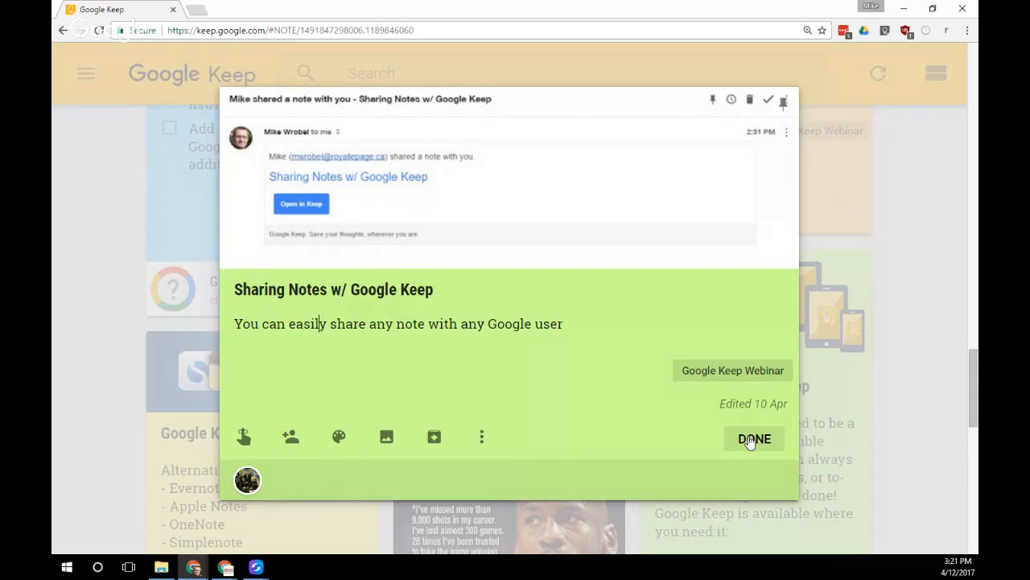
left_click(728, 438)
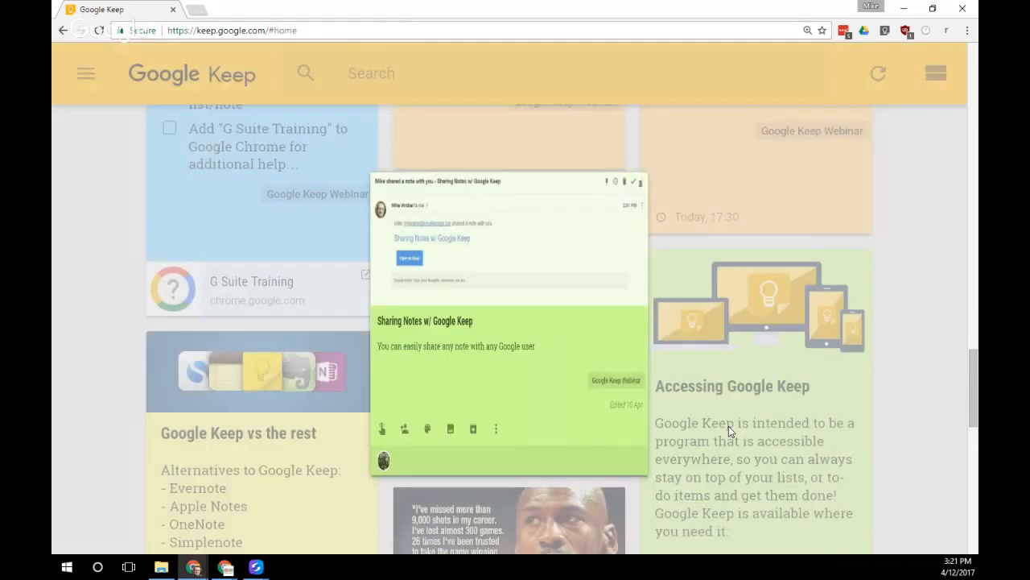
Copy the New Listing Checklist note to a Google Doc and open the new document
scroll(492, 401, "up", 12)
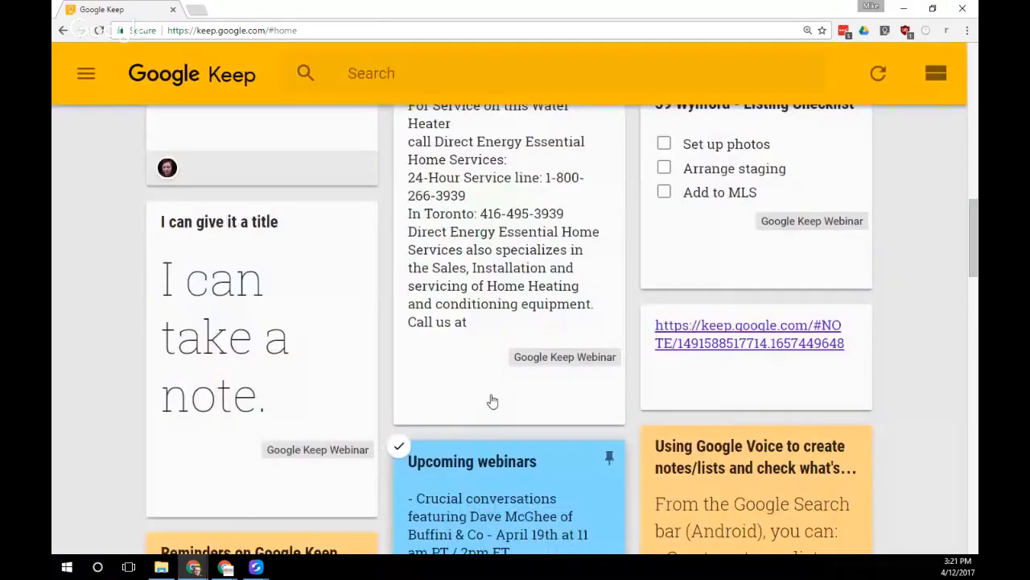
scroll(309, 394, "up", 5)
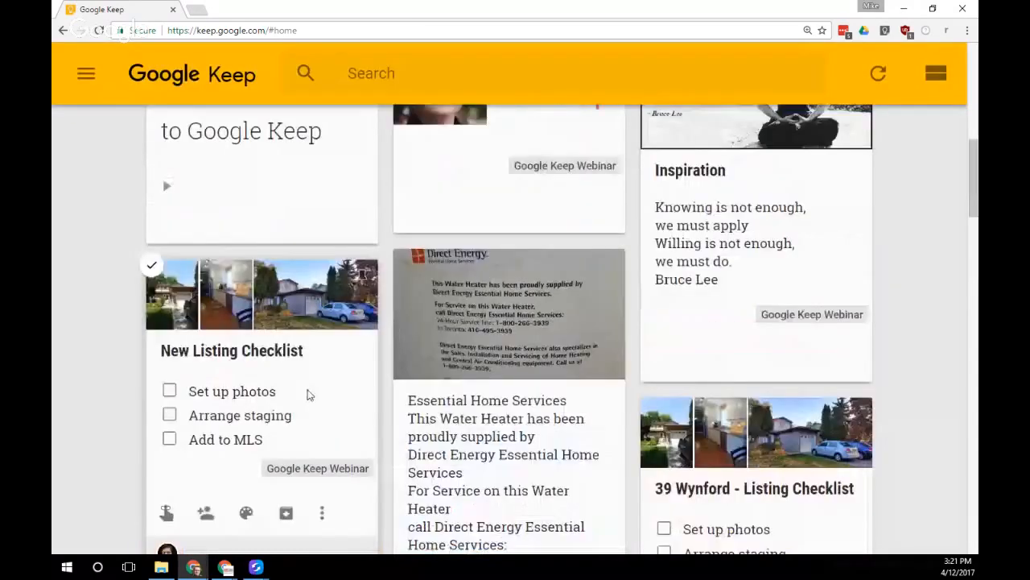
scroll(309, 394, "down", 2)
left_click(334, 292)
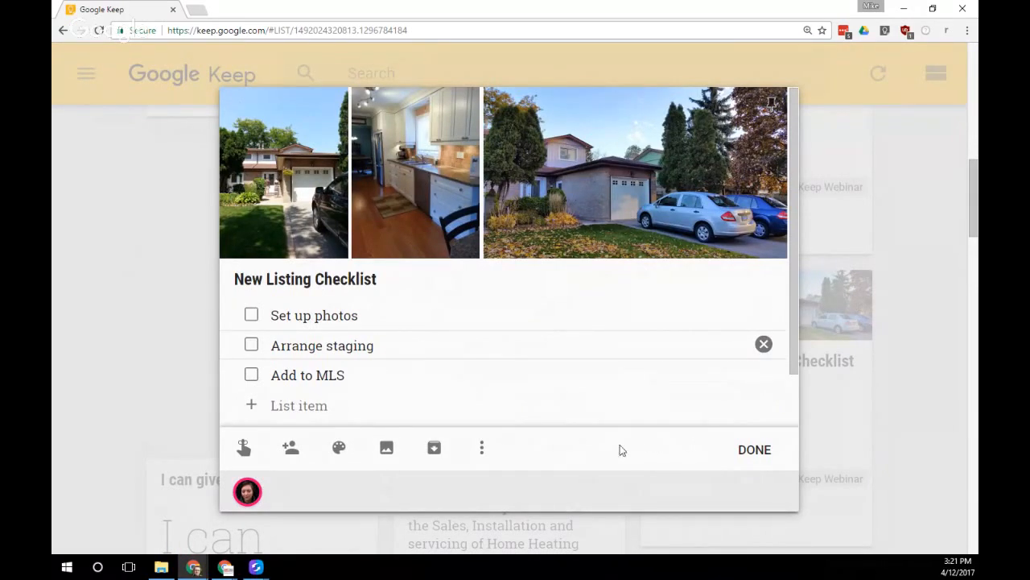
left_click(481, 449)
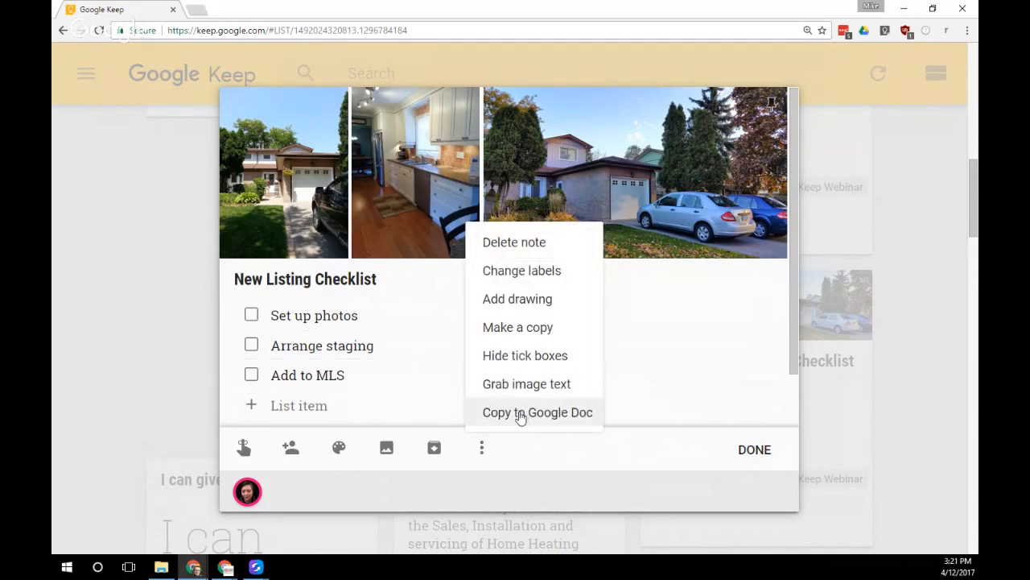
left_click(520, 416)
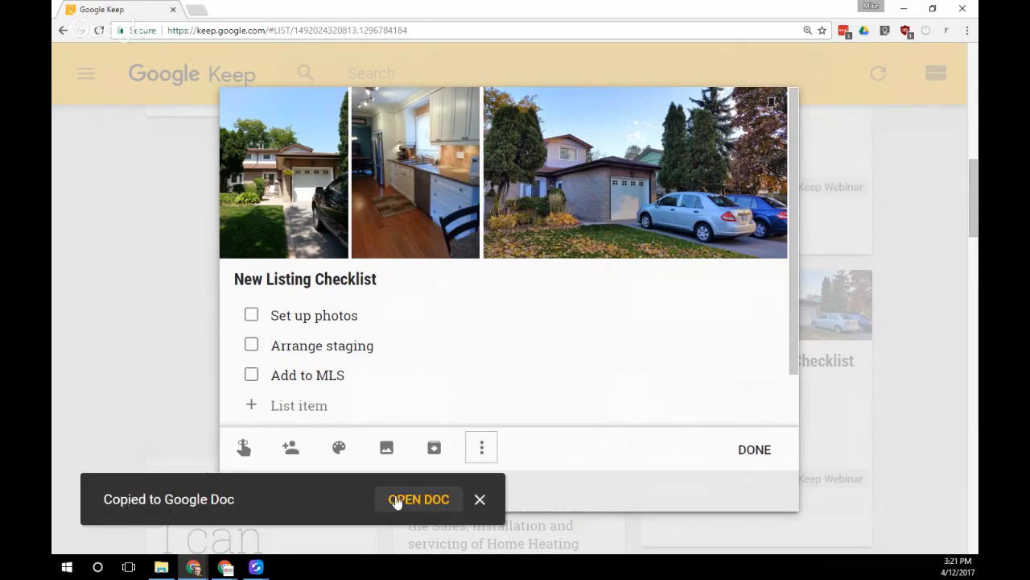
left_click(416, 498)
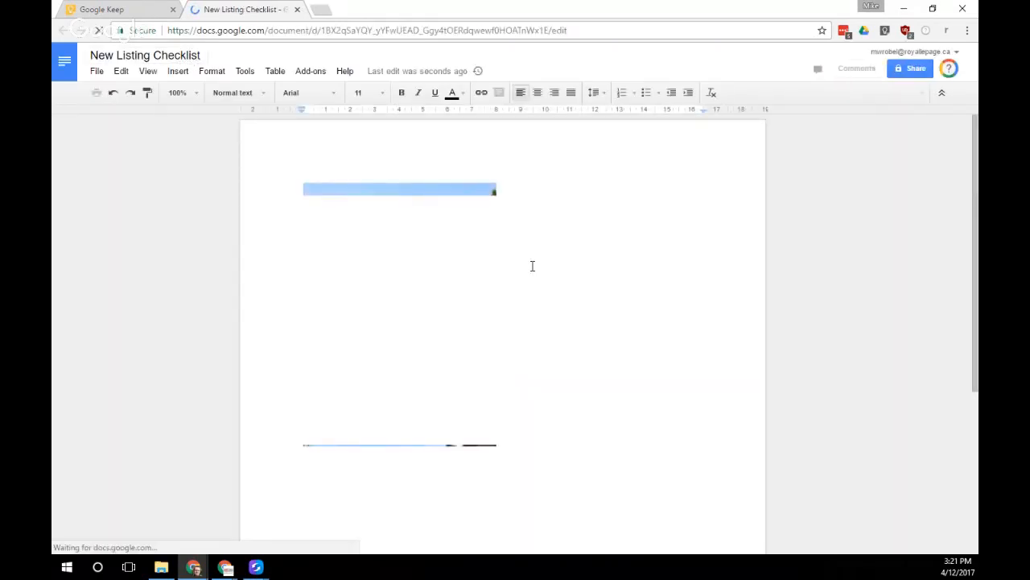
Scroll the Doc to check the photos and three checklist items, then close its tab
scroll(531, 264, "down", 3)
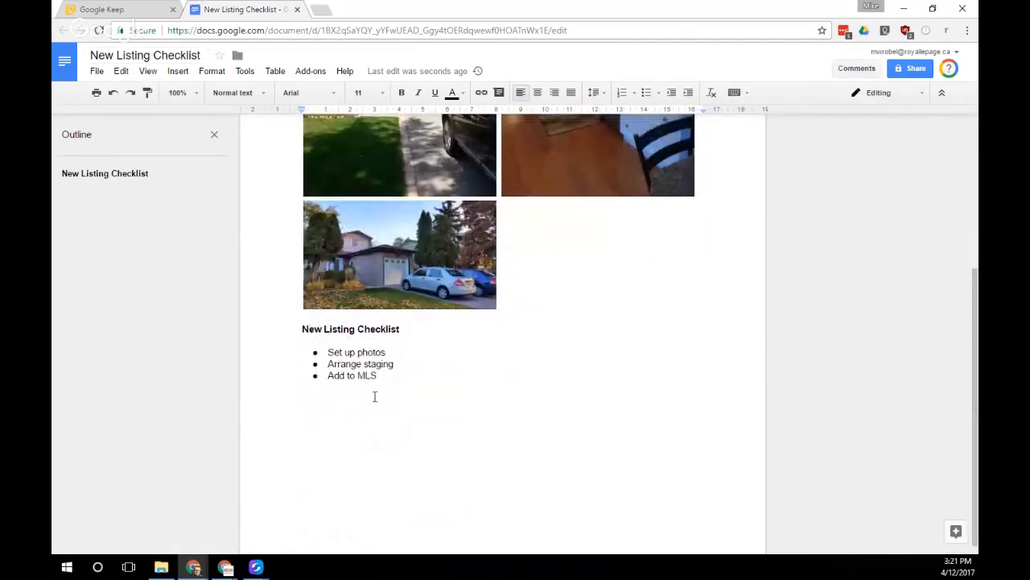
left_click(298, 10)
Tick Arrange staging and Add to MLS, then copy the checklist into a fresh Google Doc
left_click(251, 344)
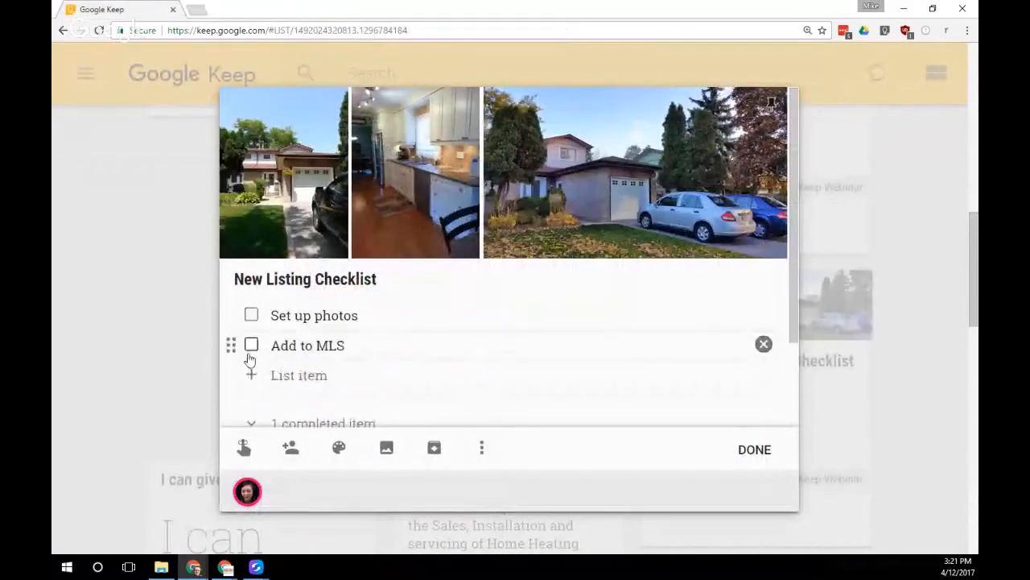
left_click(251, 344)
left_click(482, 449)
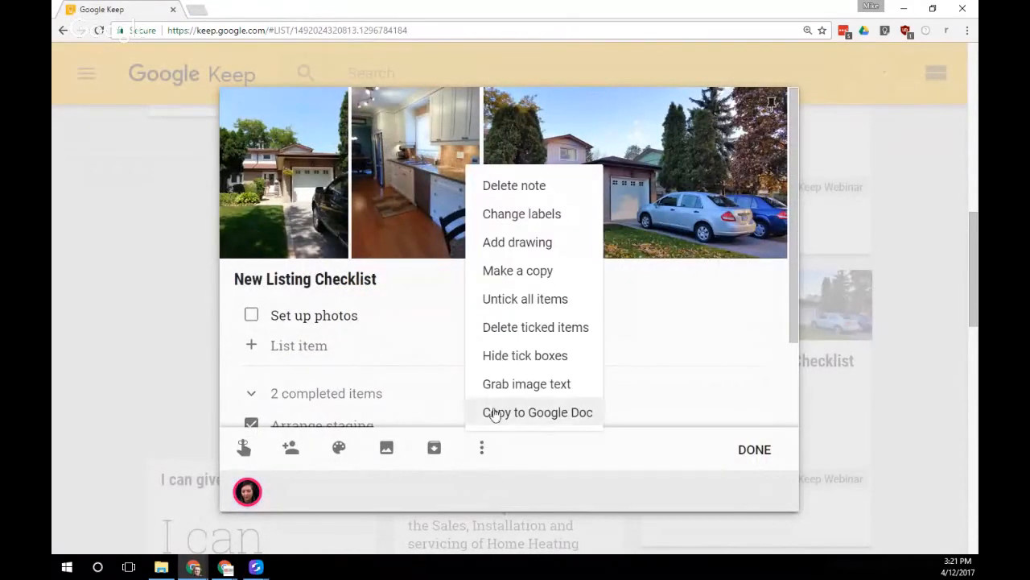
left_click(525, 411)
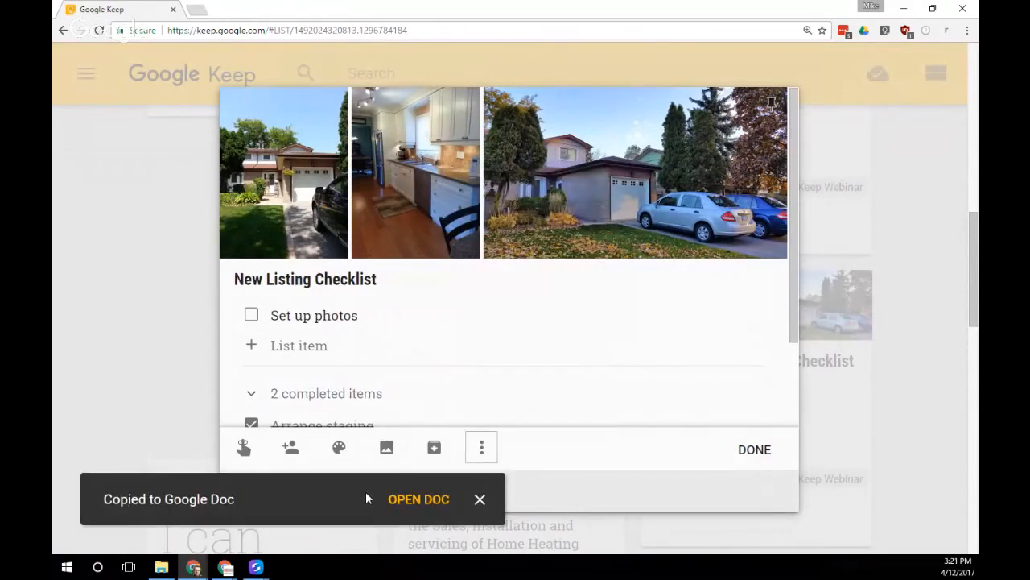
left_click(414, 496)
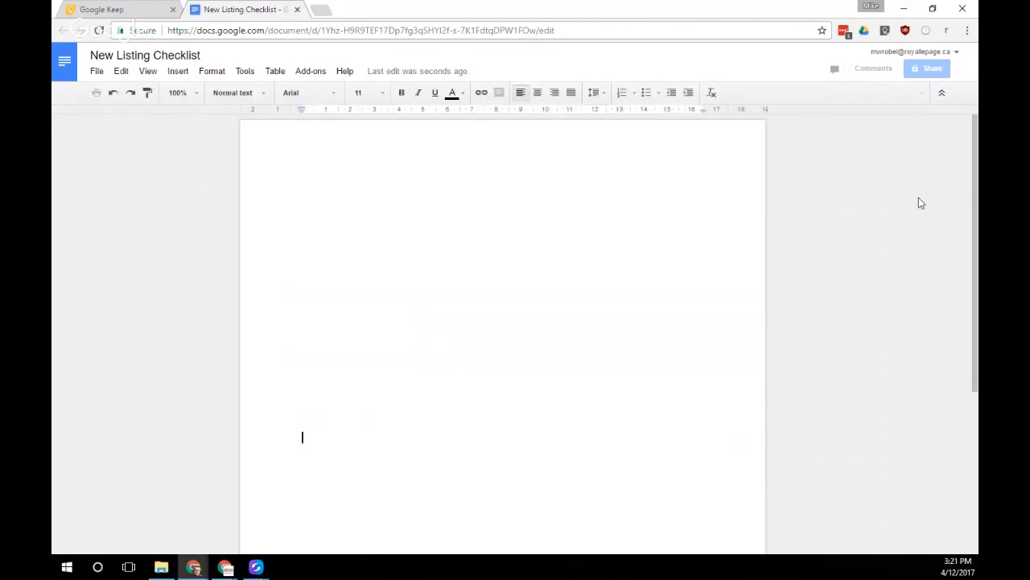
Check that 'Arrange staging' and 'Add to MLS' appear struck through in the exported Doc, then close it
left_click_drag(975, 150, 973, 274)
left_click_drag(331, 405, 414, 416)
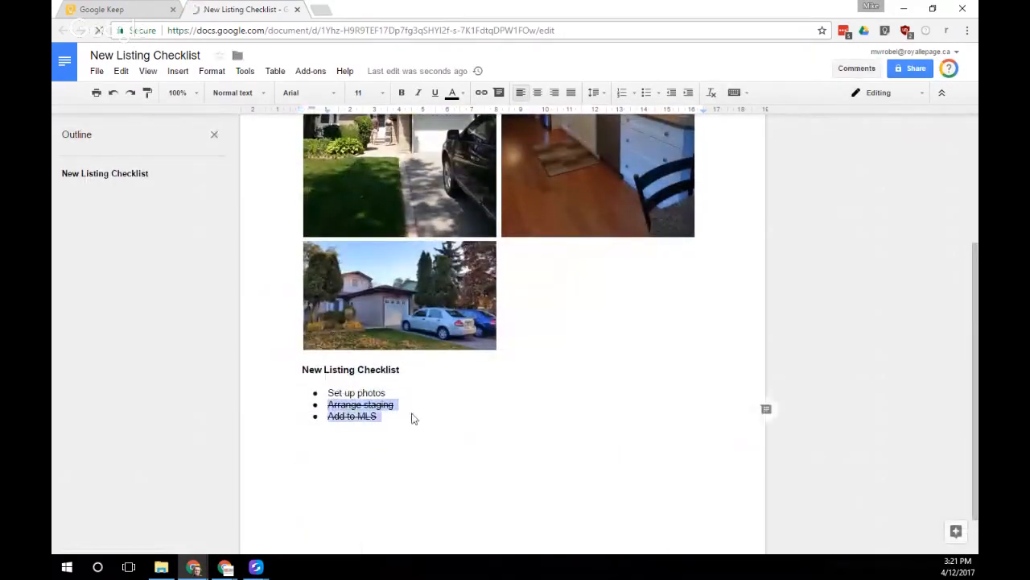
left_click(394, 419)
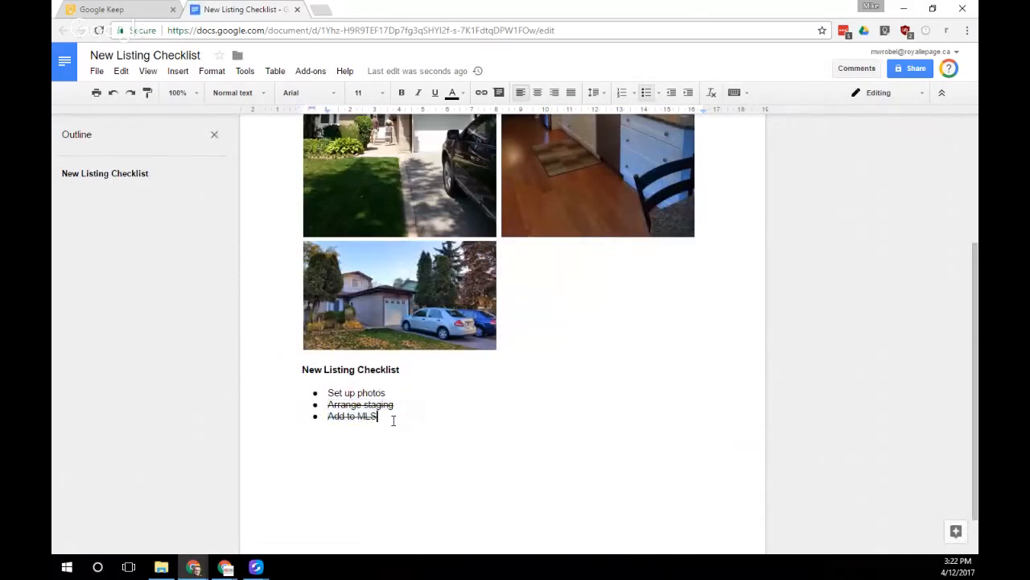
scroll(392, 420, "up", 3)
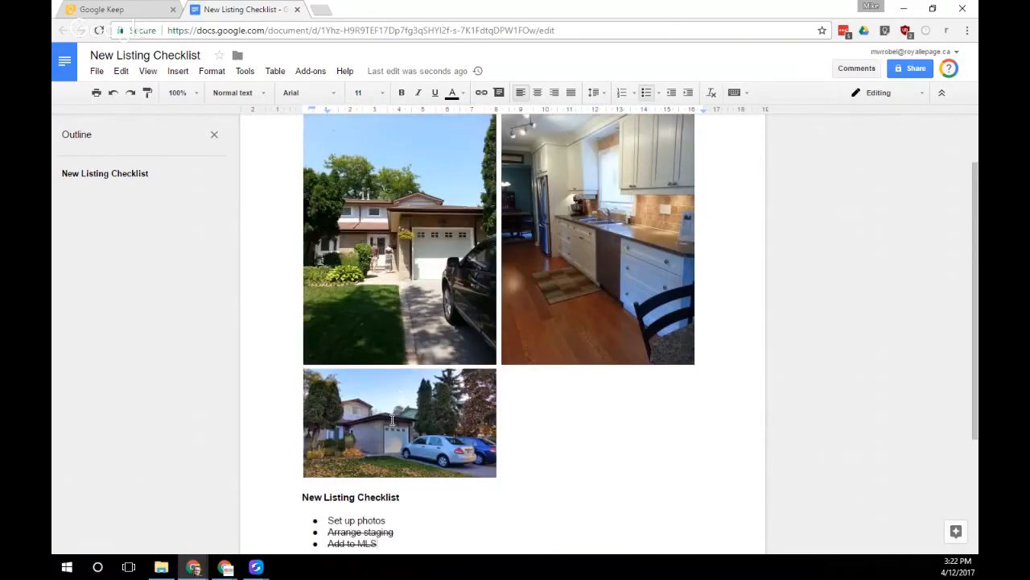
scroll(429, 387, "down", 2)
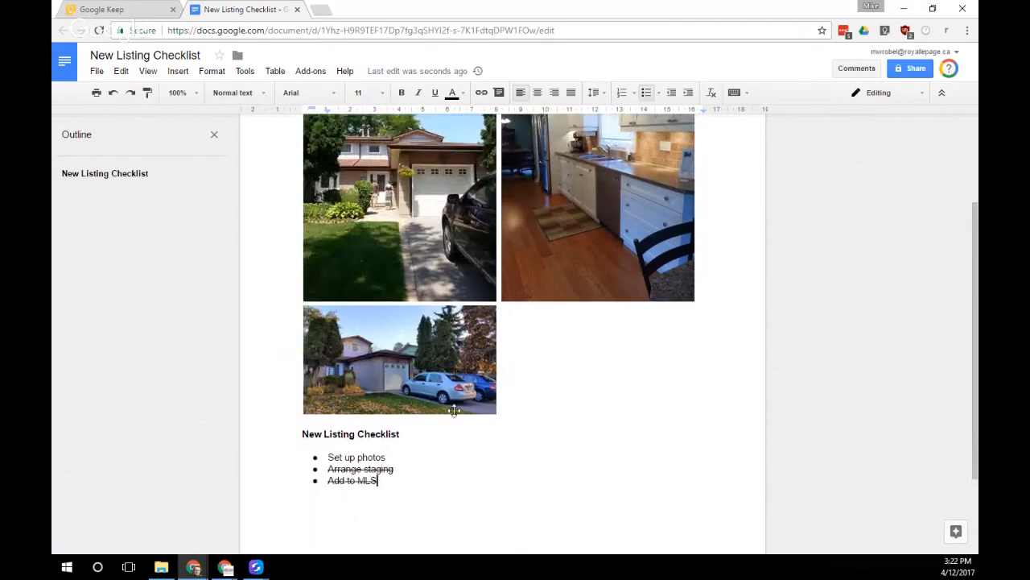
scroll(483, 432, "down", 2)
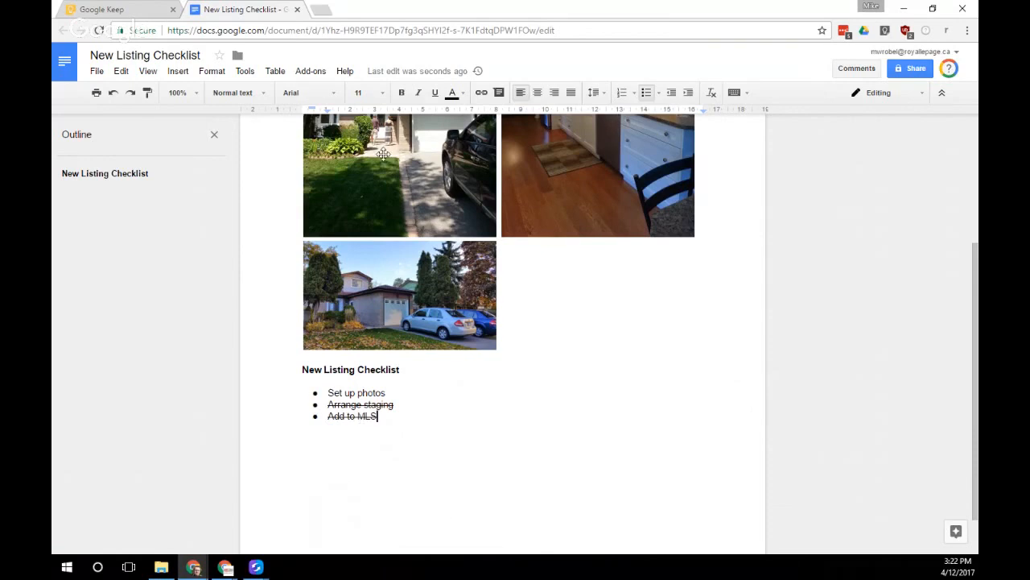
left_click(297, 9)
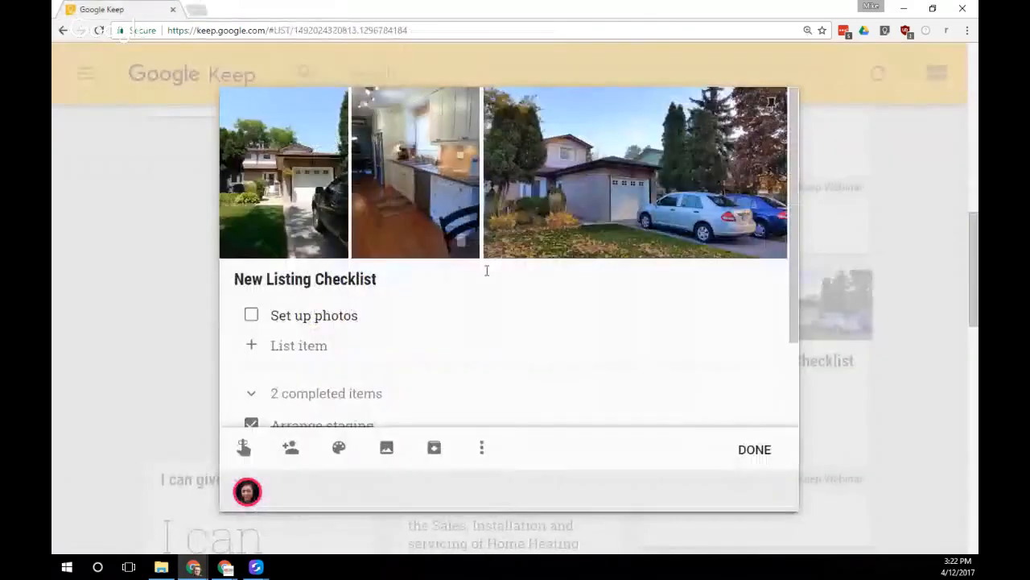
Close the listing checklist note and scroll back to the top of the Keep board
left_click(744, 453)
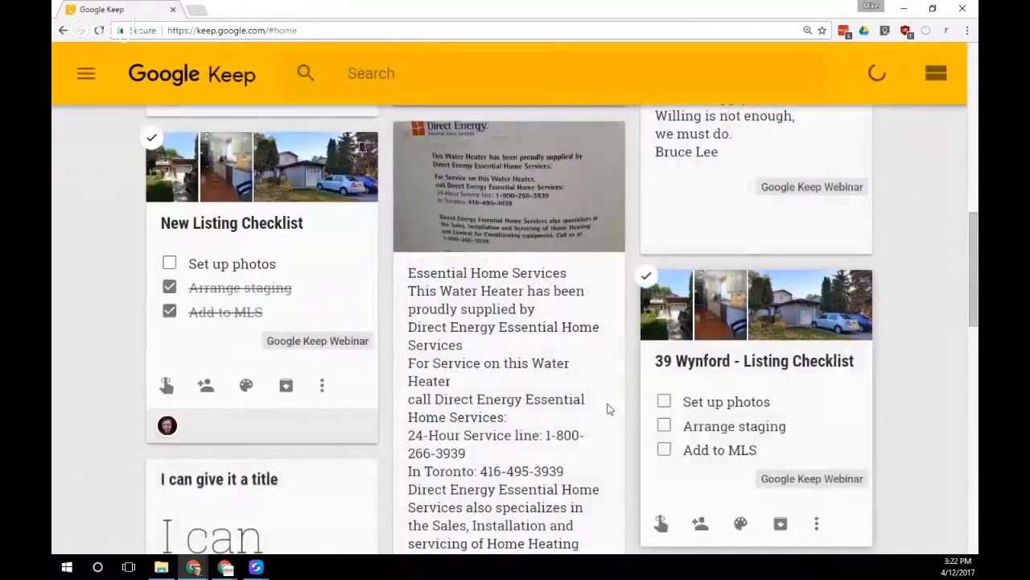
scroll(456, 381, "up", 3)
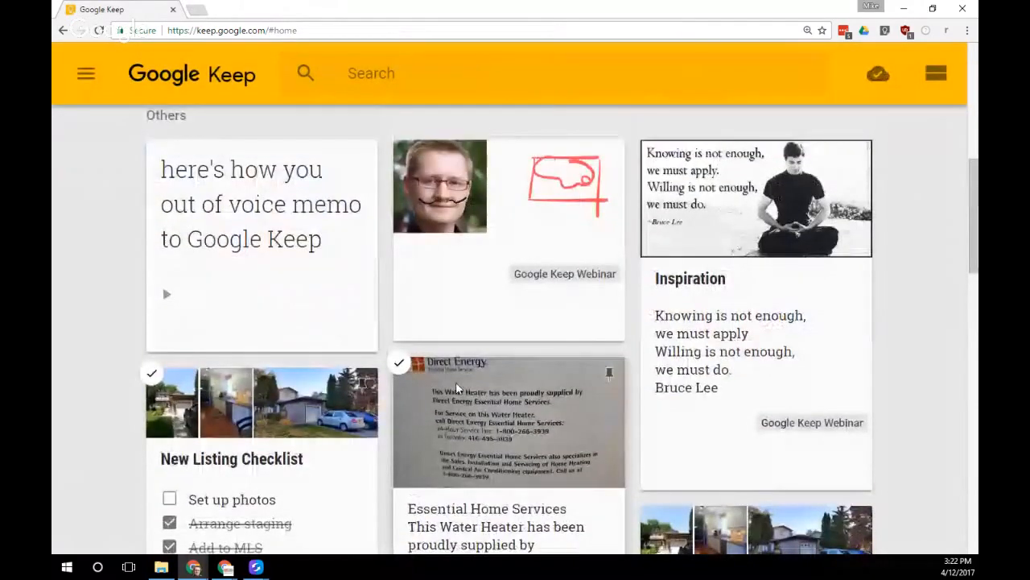
scroll(456, 381, "up", 6)
scroll(455, 388, "down", 8)
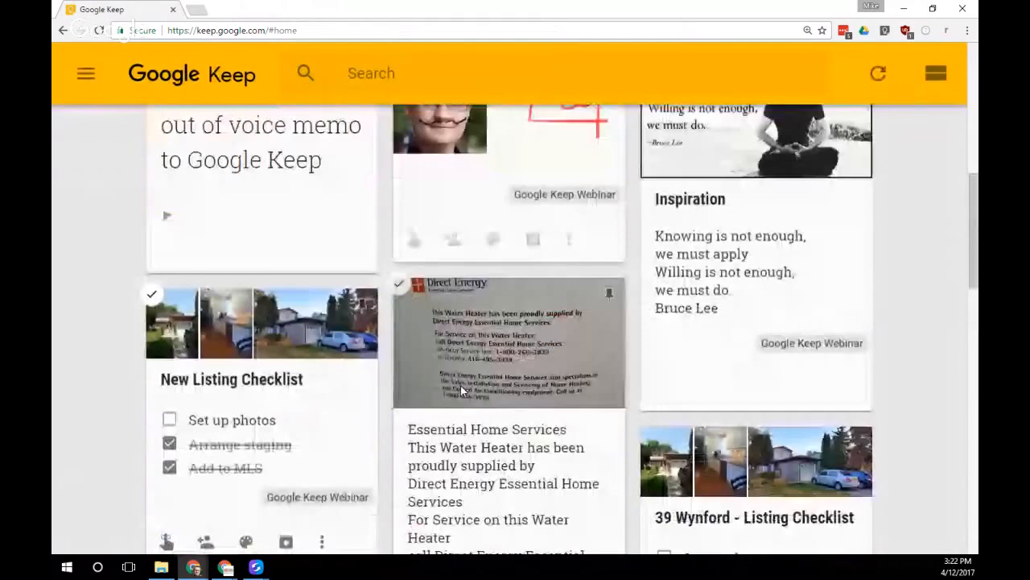
scroll(462, 390, "down", 1)
scroll(462, 391, "up", 10)
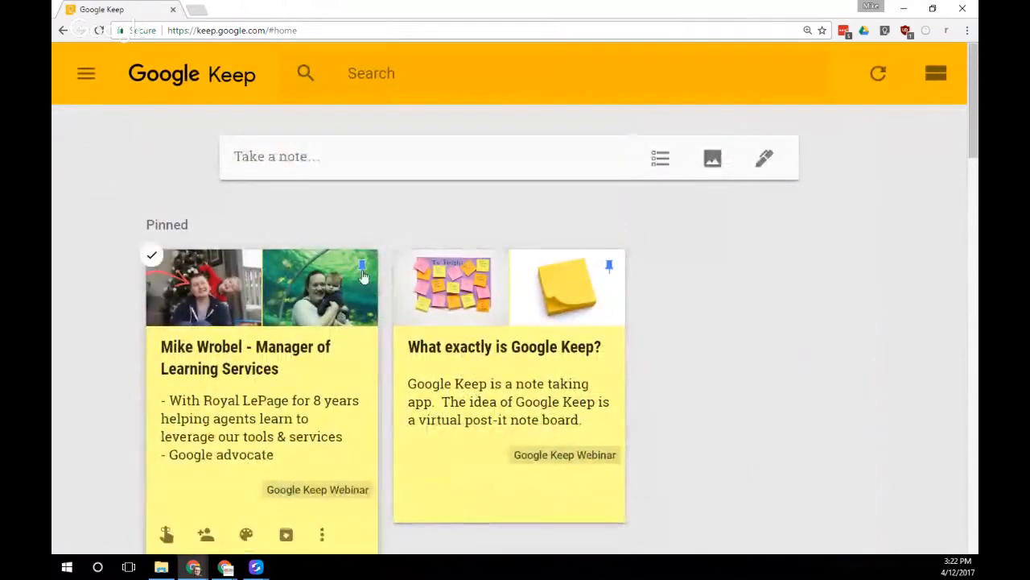
Pin the 'What exactly is Google Keep?' note so it leads the pinned section, then return to the main notes view
left_click(519, 273)
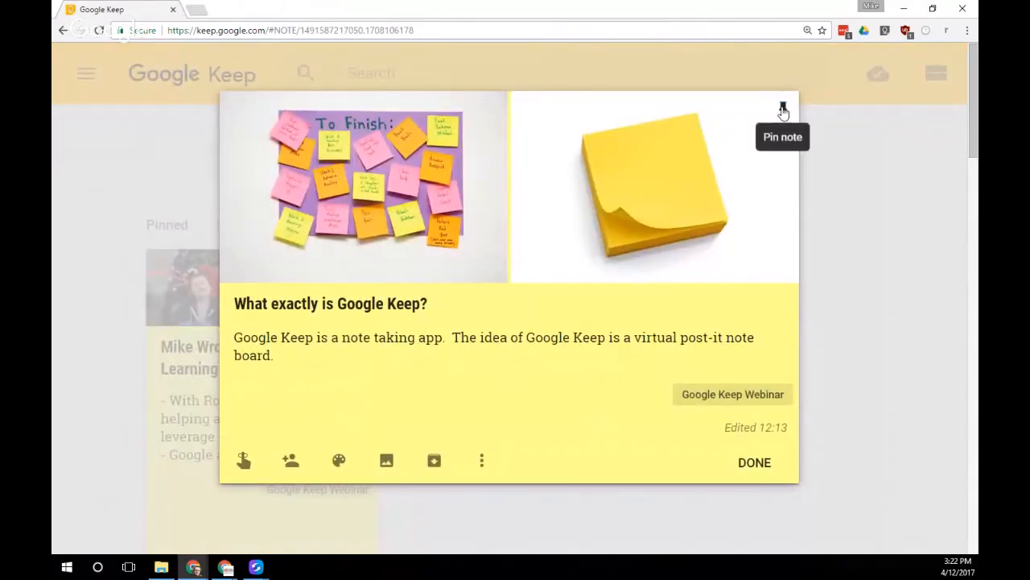
left_click(782, 108)
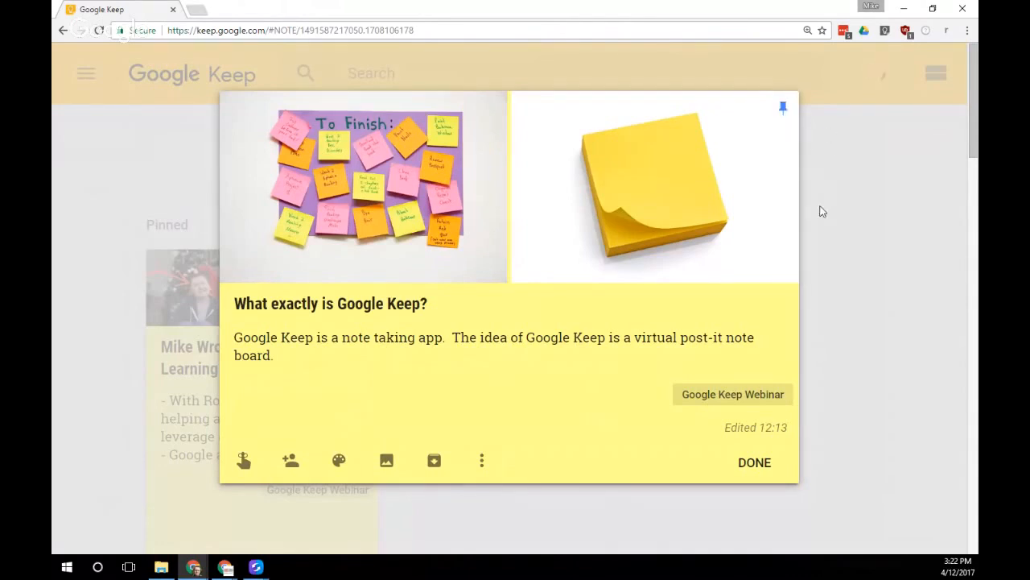
left_click(863, 254)
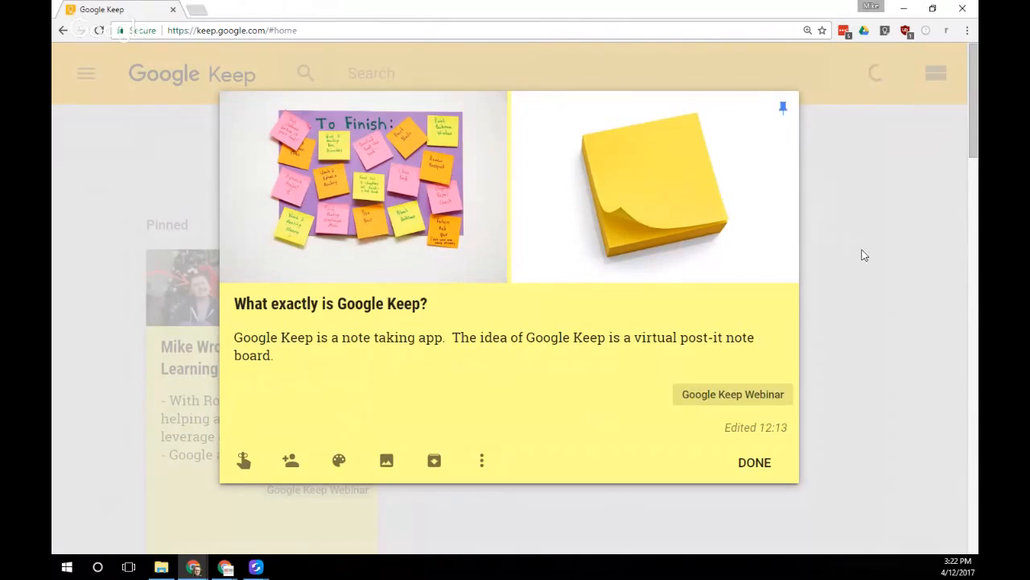
left_click(86, 74)
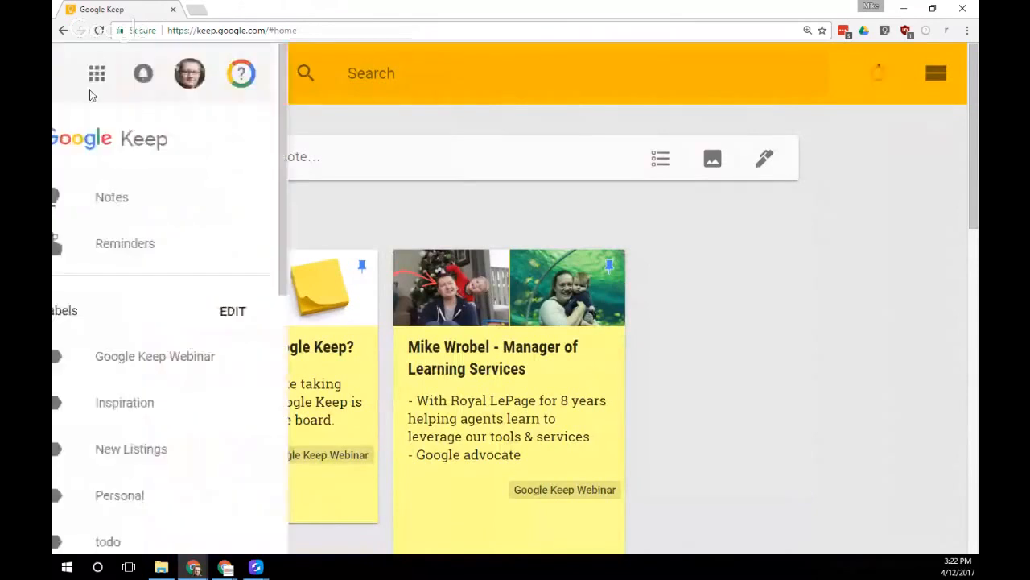
left_click(153, 198)
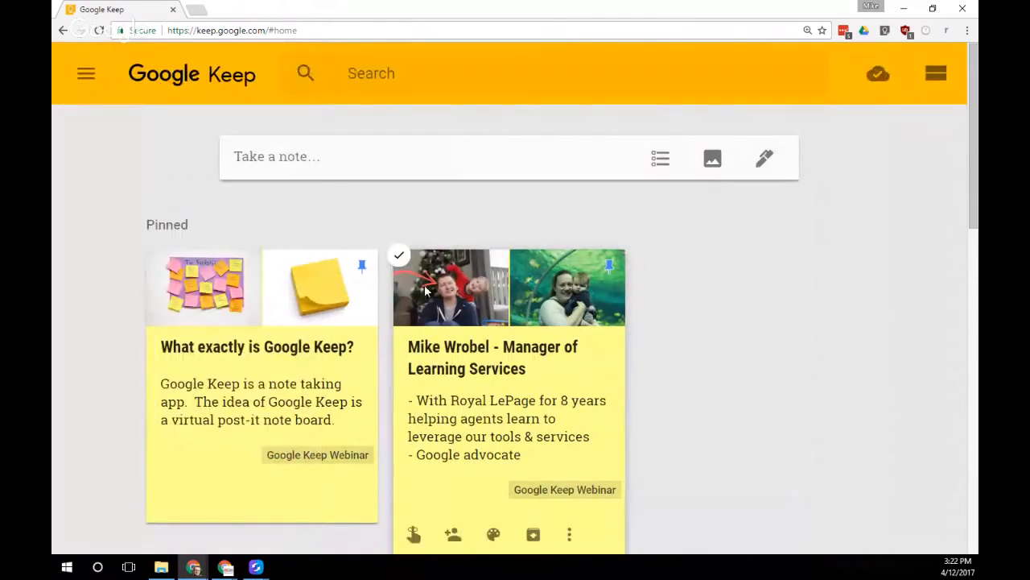
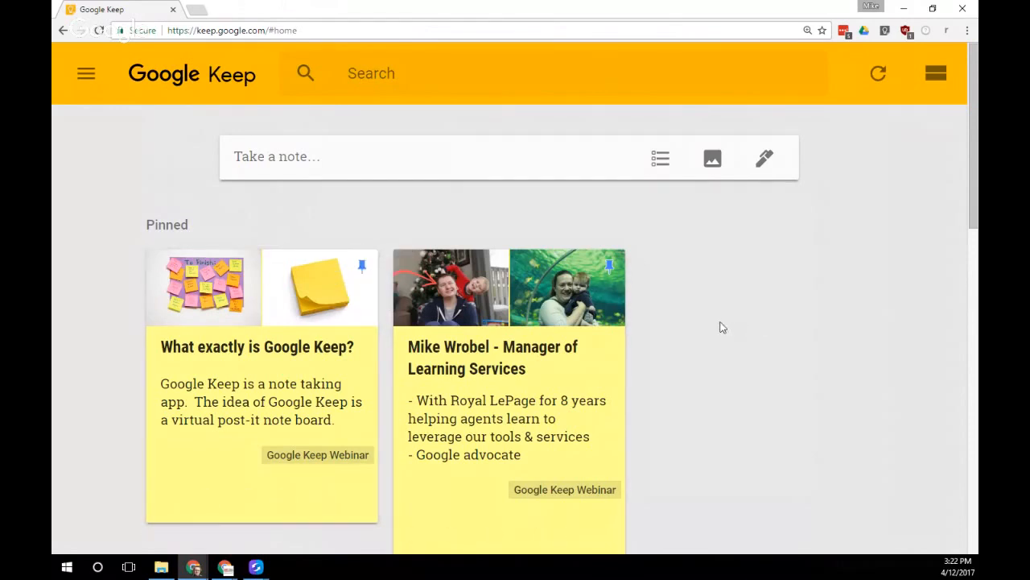
Unpin the presenter's introduction note, then browse the Others notes on the board
scroll(722, 327, "down", 1)
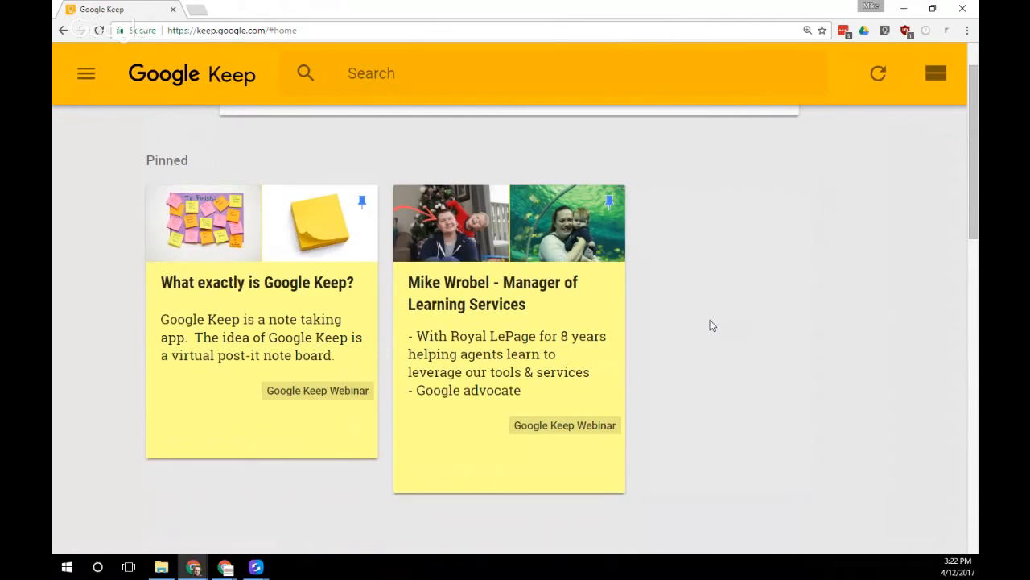
left_click(610, 203)
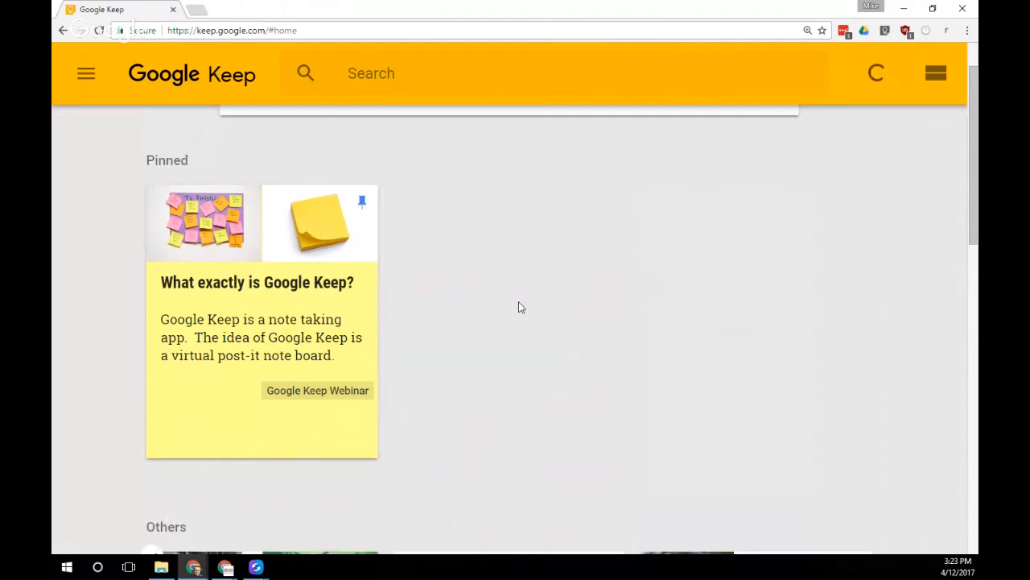
scroll(520, 307, "down", 3)
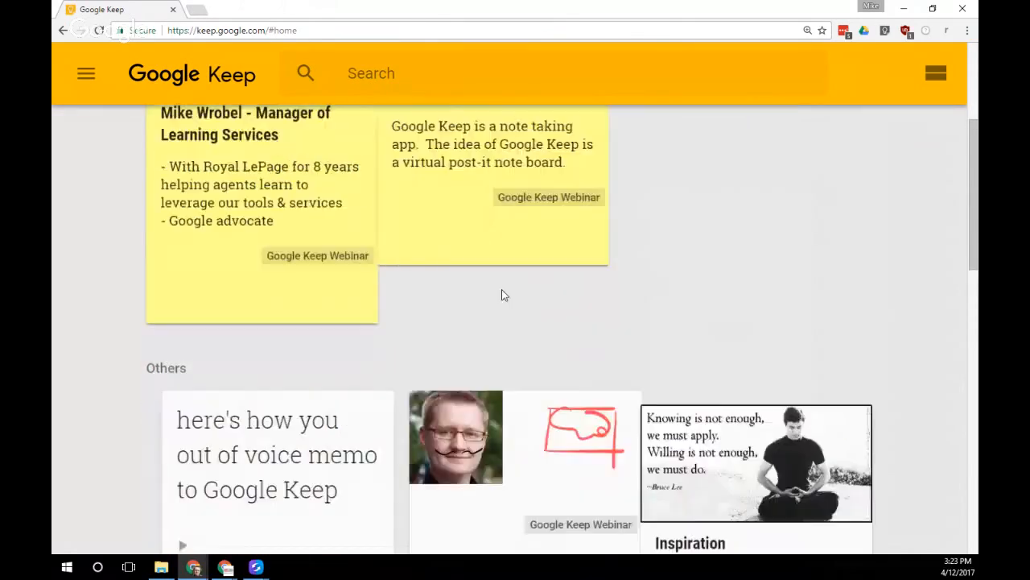
scroll(502, 295, "up", 2)
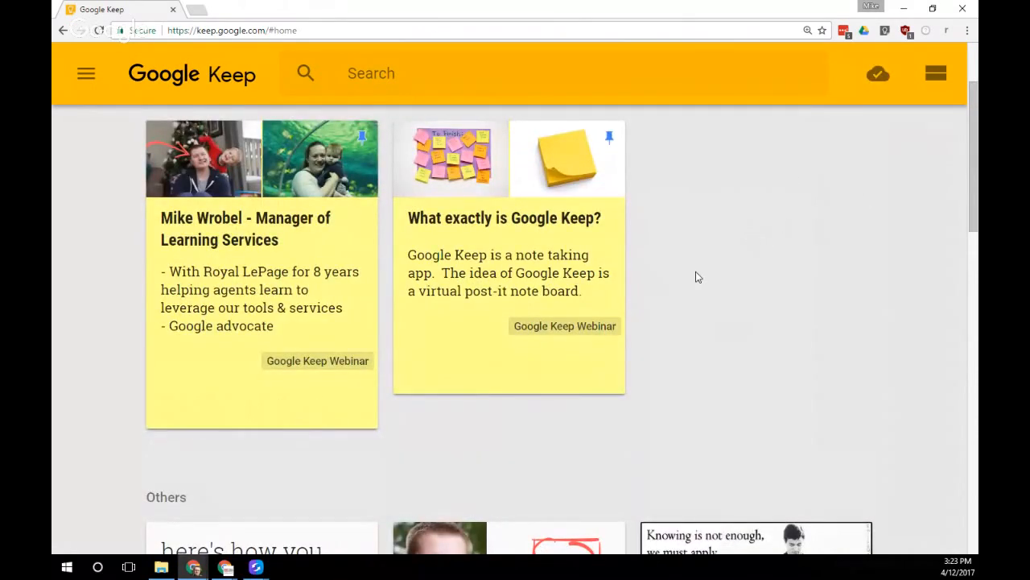
scroll(695, 277, "up", 1)
scroll(693, 277, "down", 2)
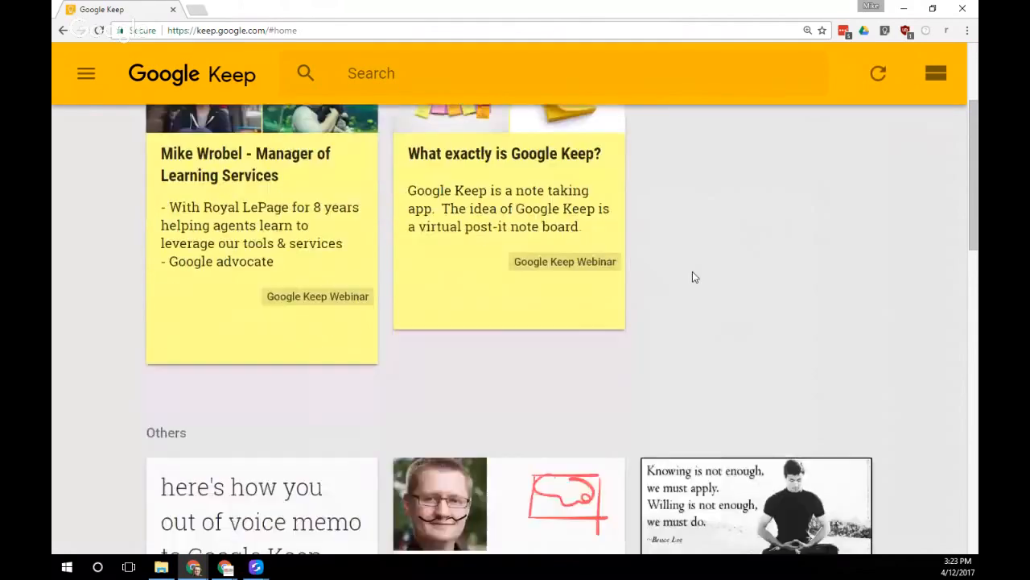
scroll(694, 277, "down", 1)
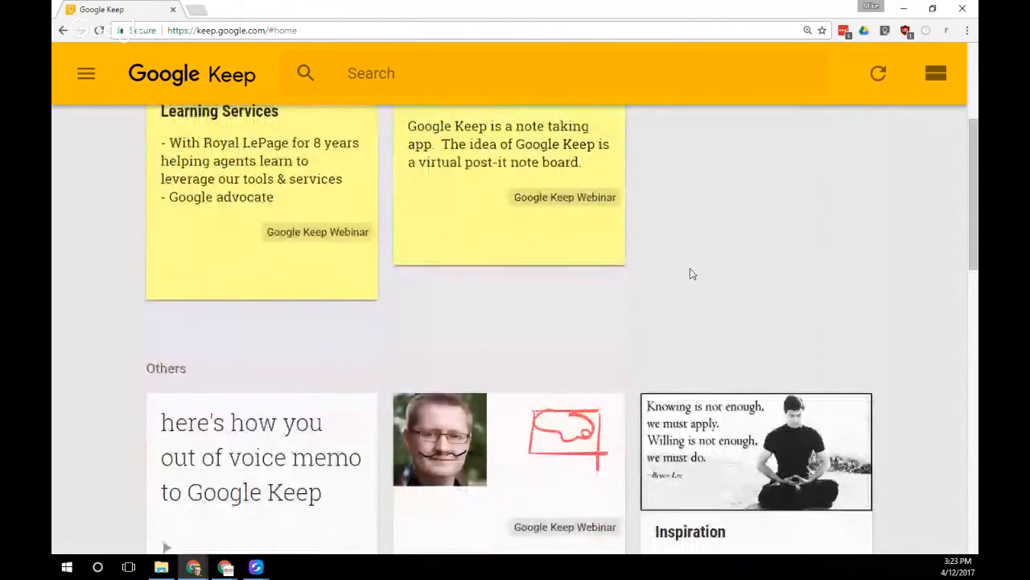
scroll(690, 268, "up", 3)
scroll(687, 265, "up", 1)
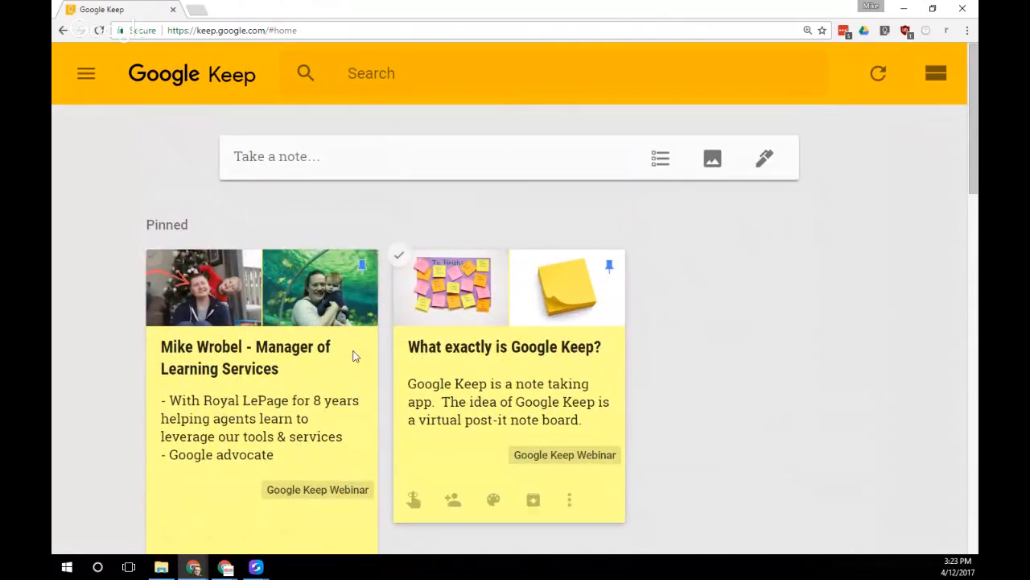
scroll(354, 357, "down", 3)
scroll(354, 357, "down", 18)
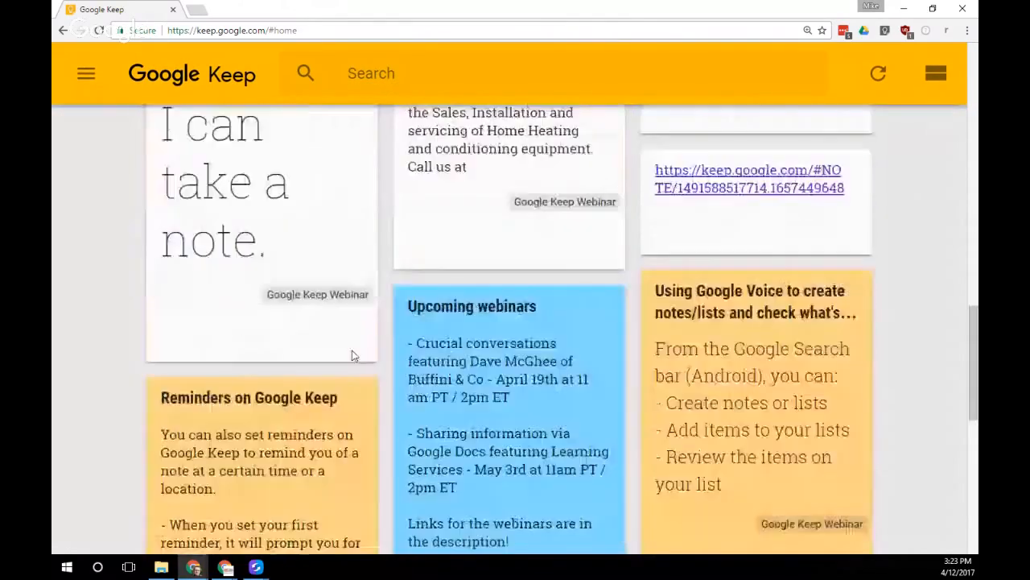
scroll(352, 354, "down", 15)
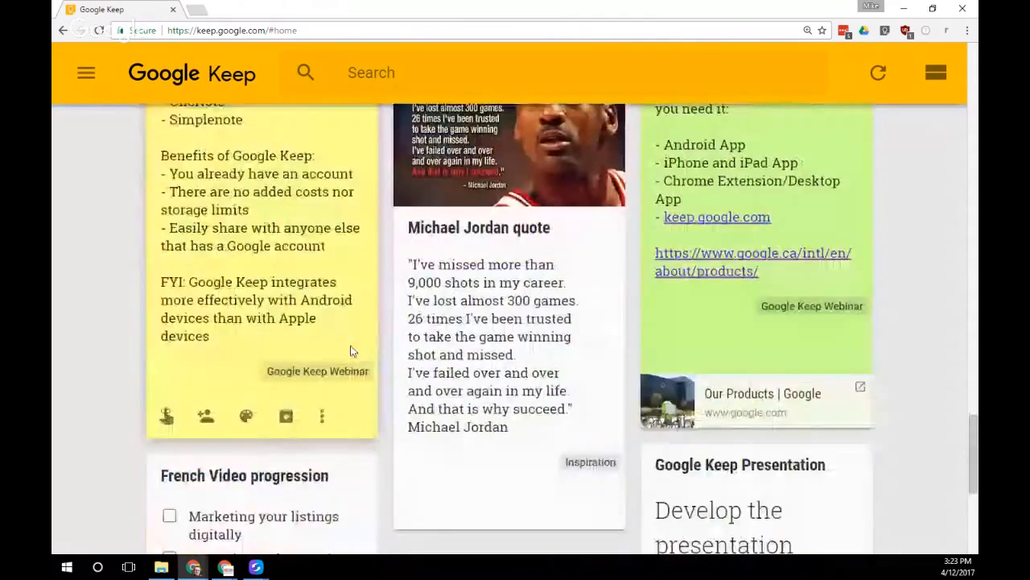
scroll(352, 351, "up", 15)
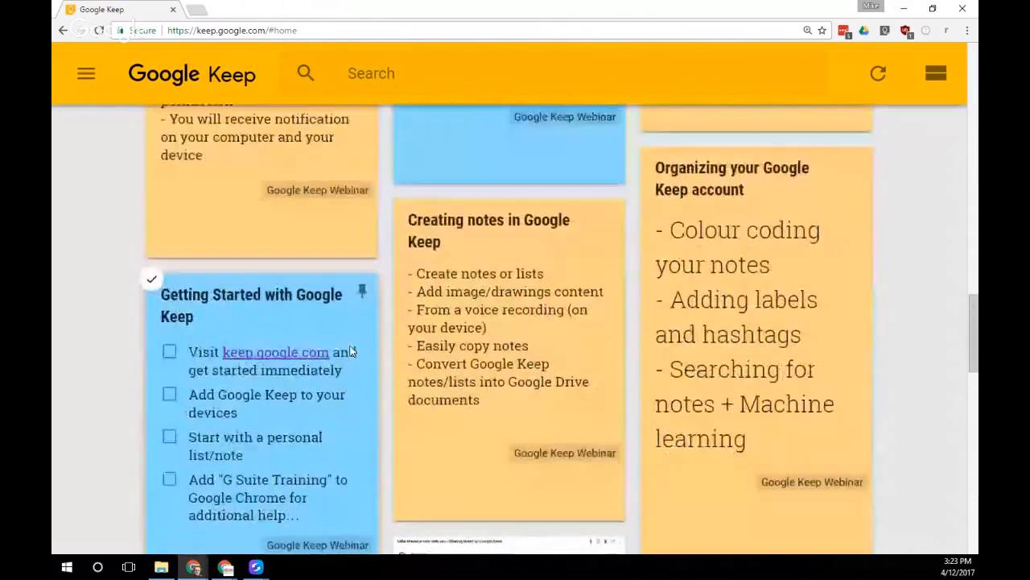
Change the 'Organizing your Google Keep account' note from orange to Green
left_click(752, 306)
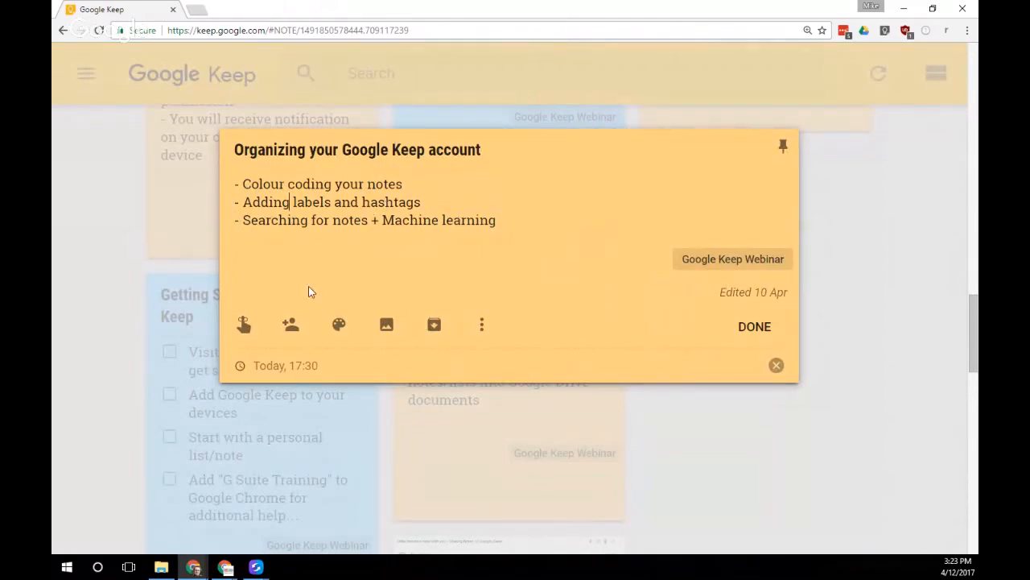
mouse_move(338, 325)
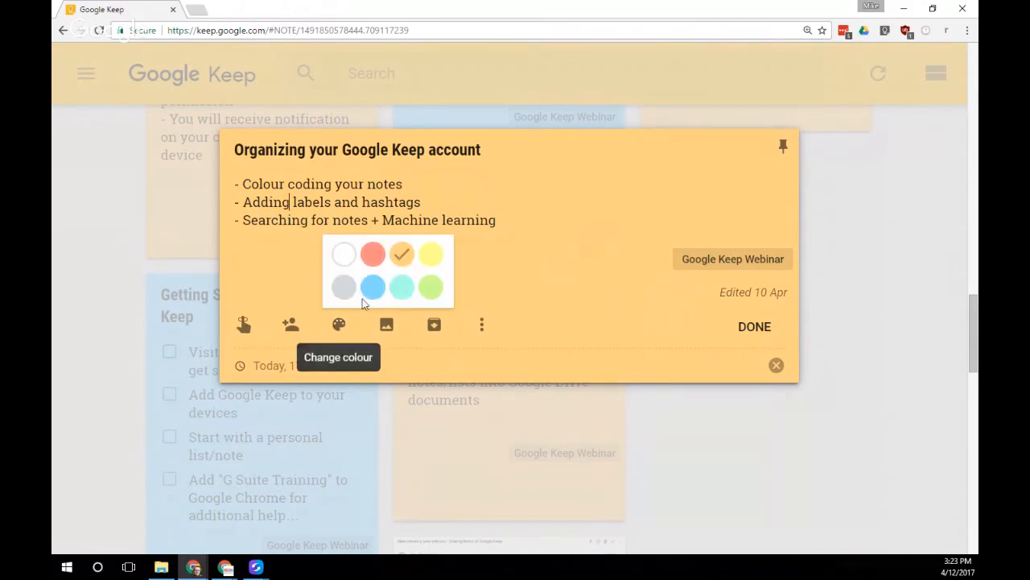
left_click(432, 288)
left_click(755, 327)
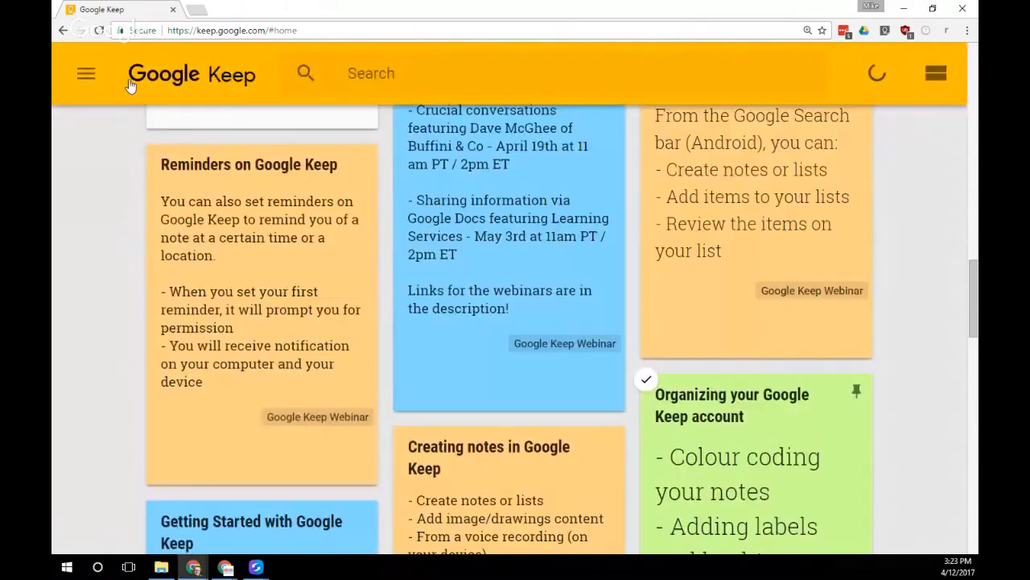
left_click(86, 73)
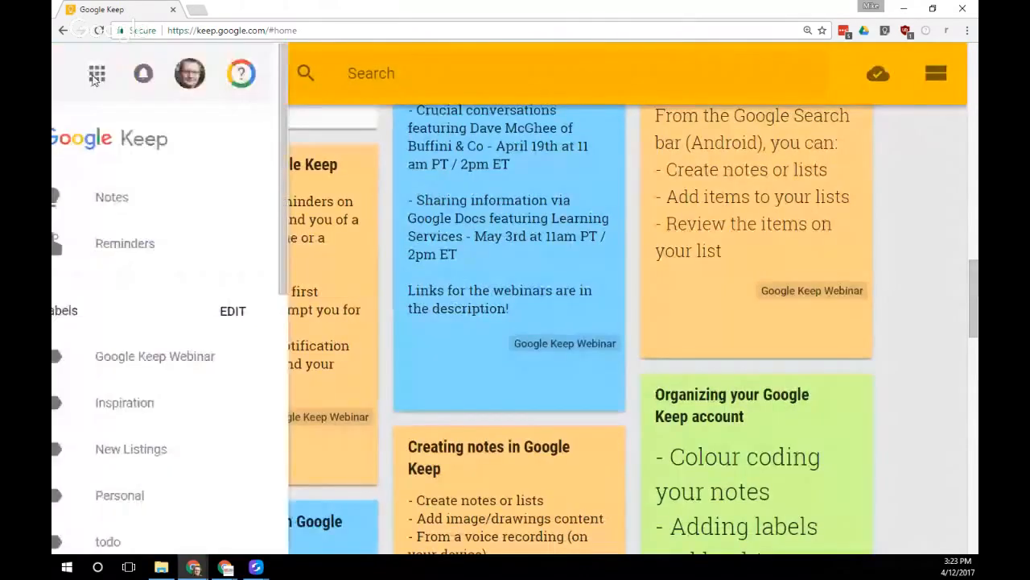
left_click(184, 451)
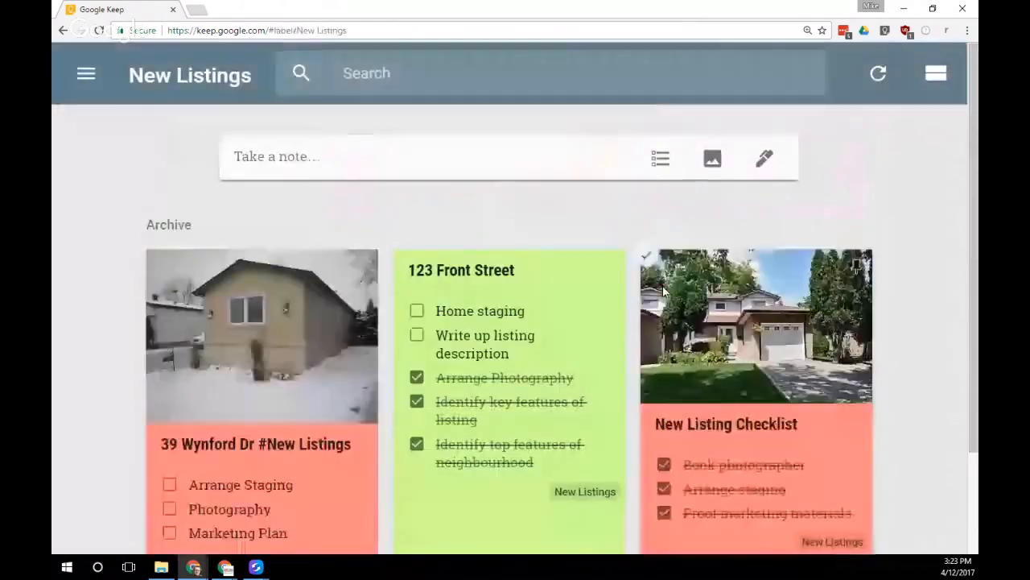
scroll(620, 335, "down", 2)
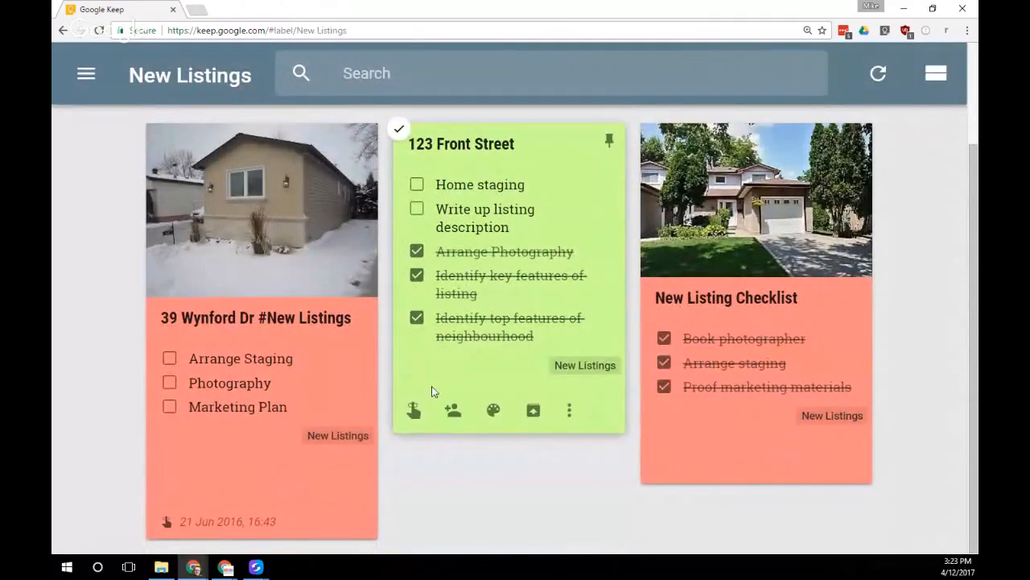
mouse_move(491, 412)
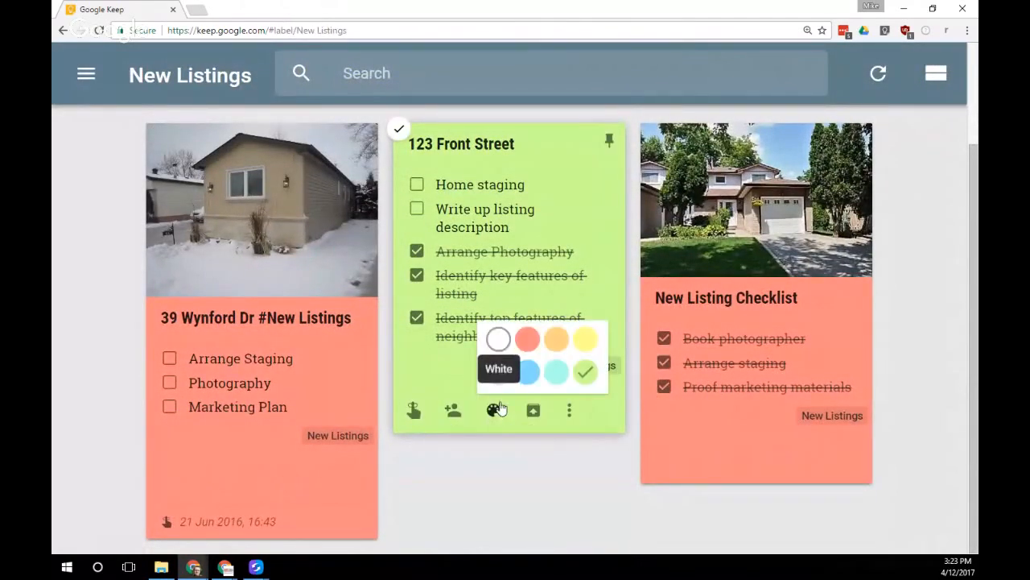
left_click(585, 339)
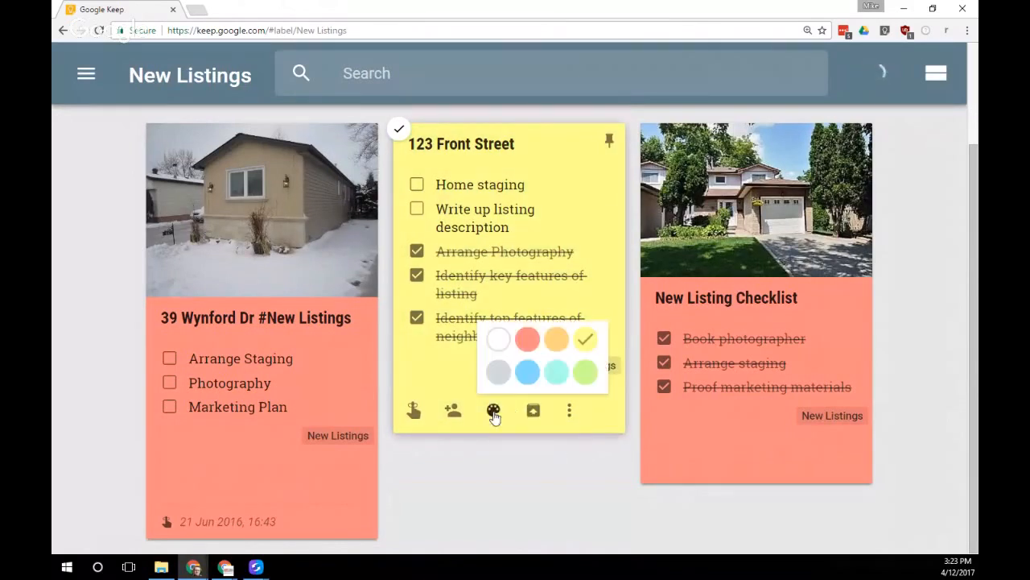
left_click(528, 341)
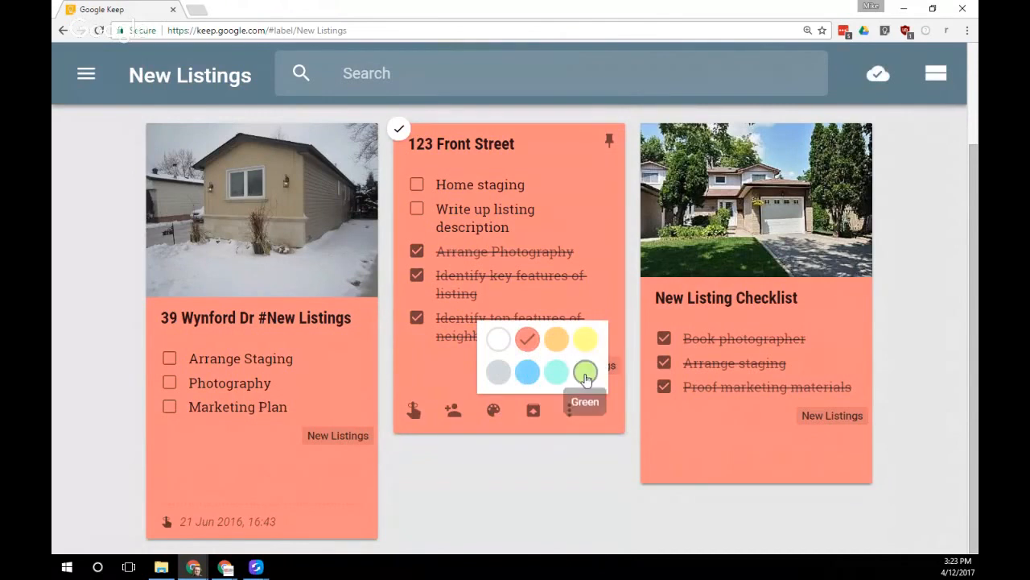
left_click(586, 370)
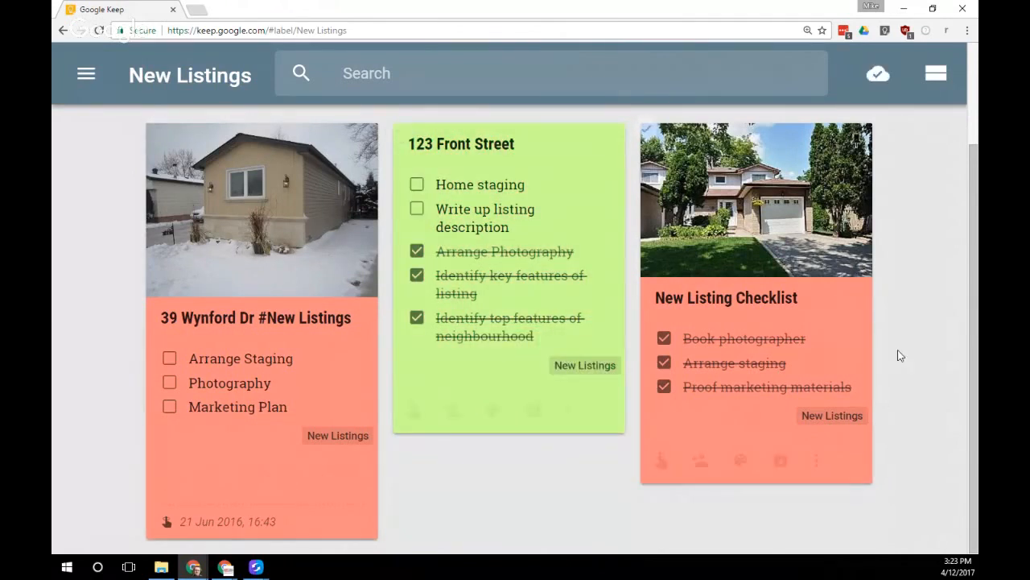
mouse_move(461, 312)
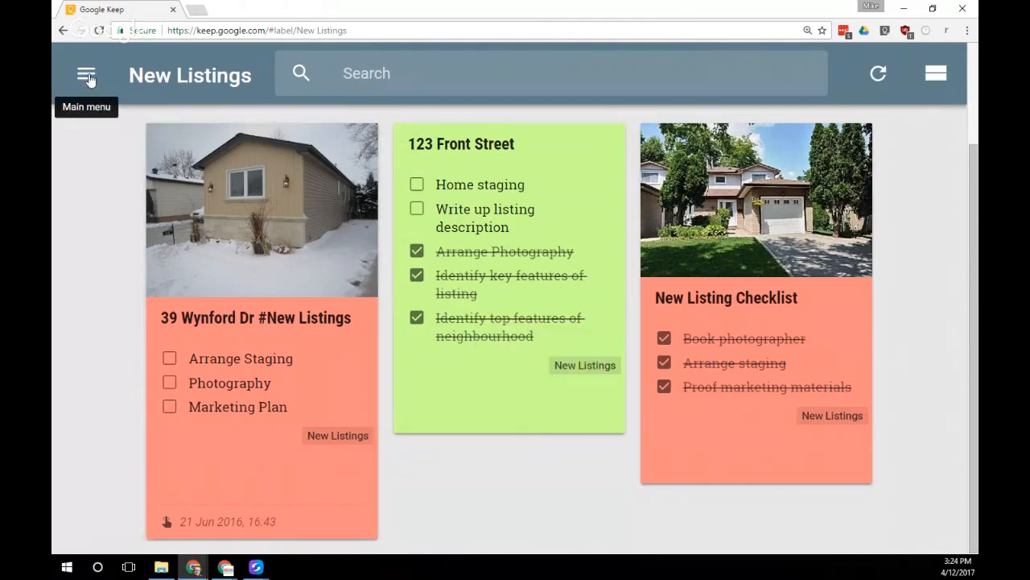
Create an 'Adding a label' note tagged Personal, Inspiration and New Listings
left_click(100, 90)
left_click(156, 196)
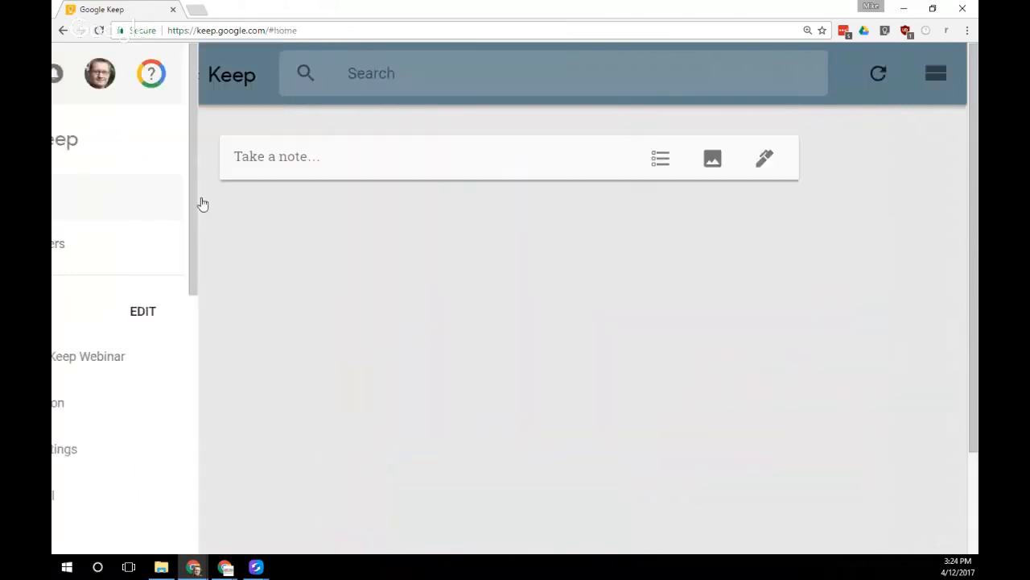
left_click(533, 159)
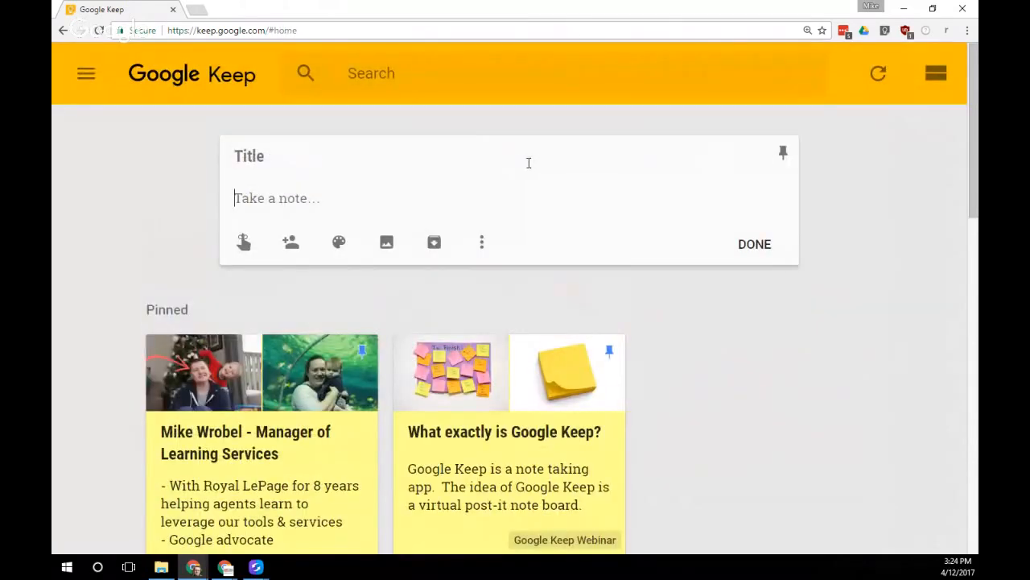
type("Adding a label")
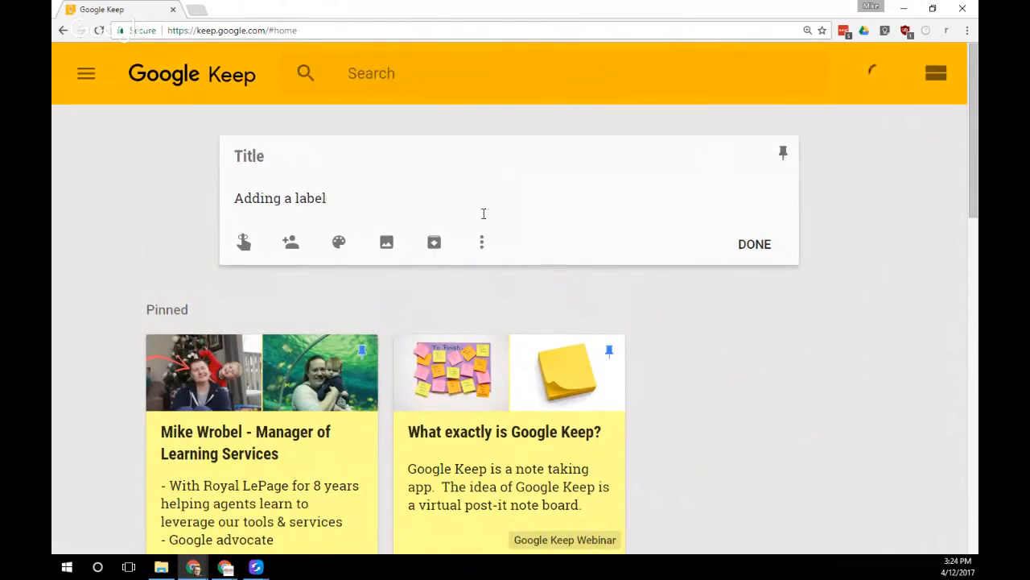
left_click(482, 242)
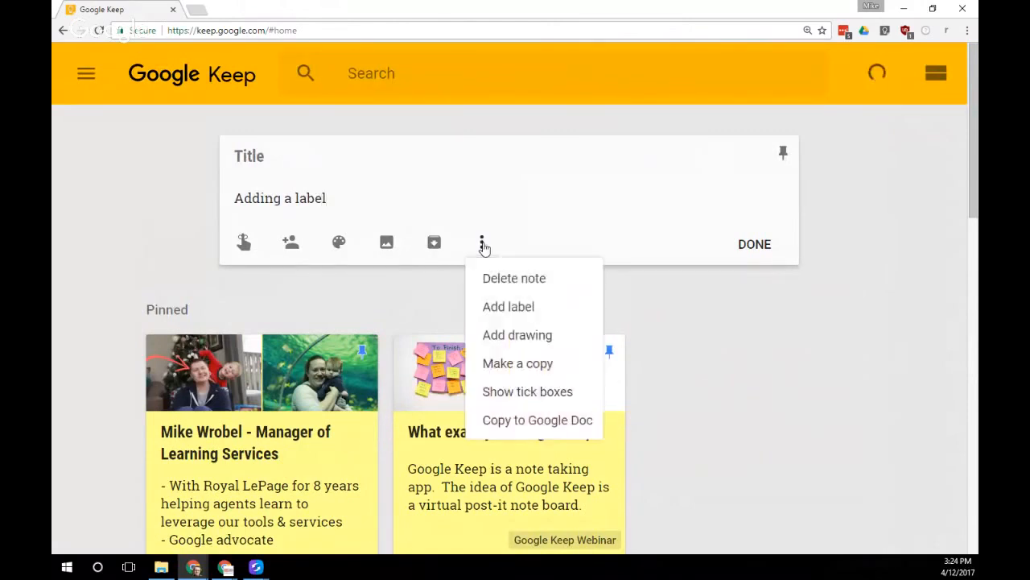
left_click(515, 307)
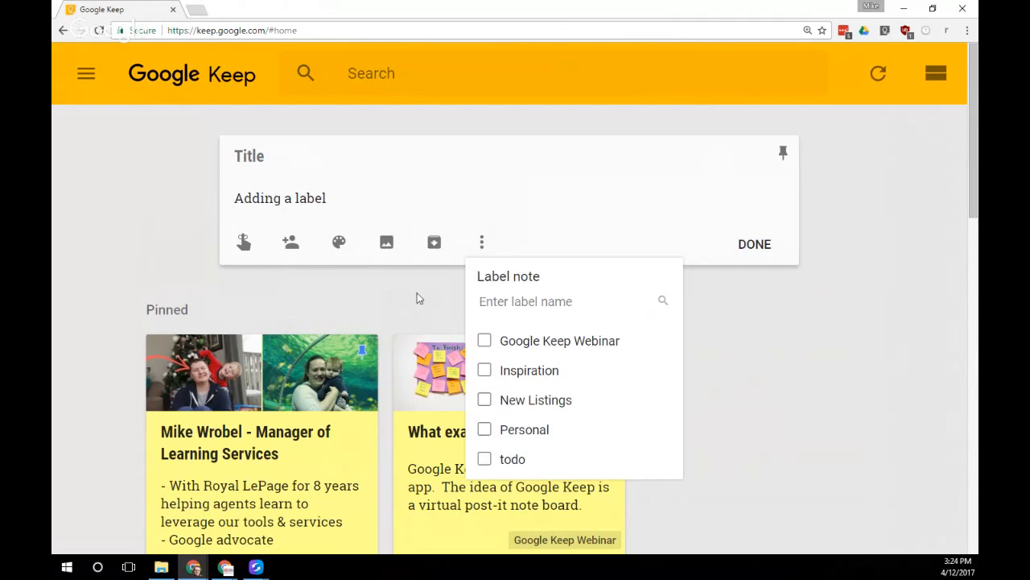
left_click(485, 429)
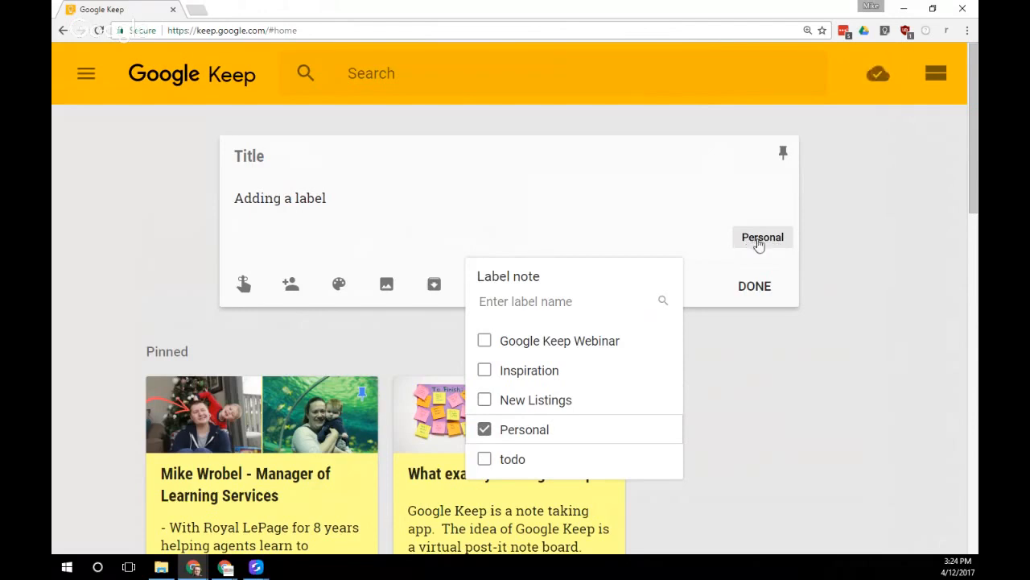
left_click(486, 371)
left_click(485, 400)
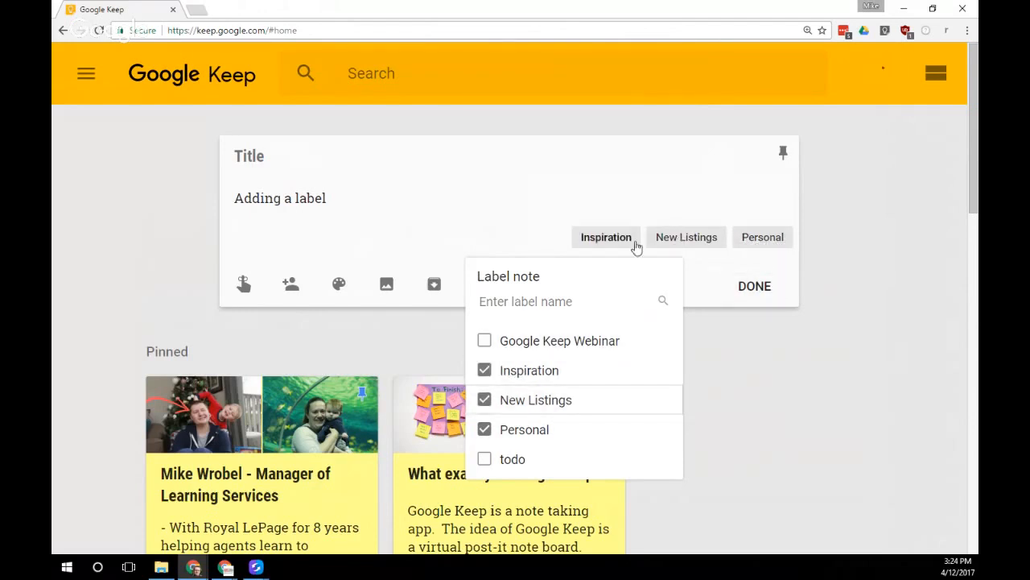
left_click(483, 238)
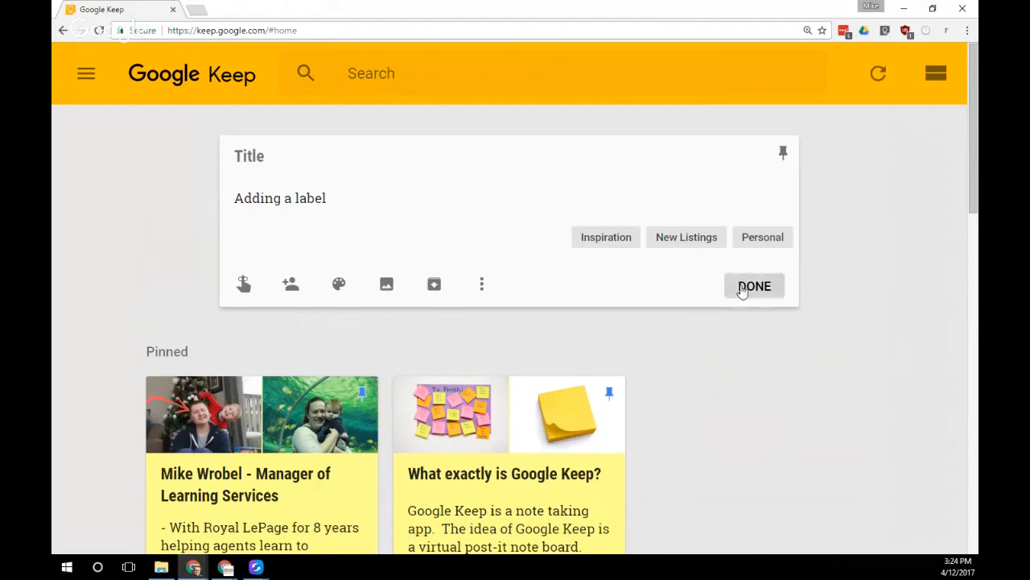
left_click(742, 289)
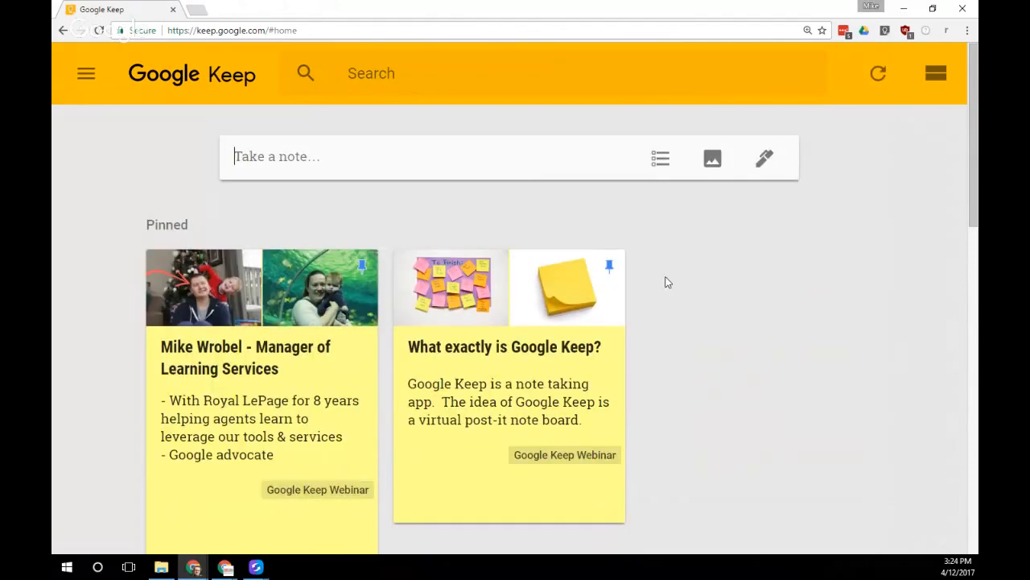
Save a 'New listing checklist #ActiveListing' note, creating the ActiveListing label from the hashtag
left_click(495, 165)
type("New listing ")
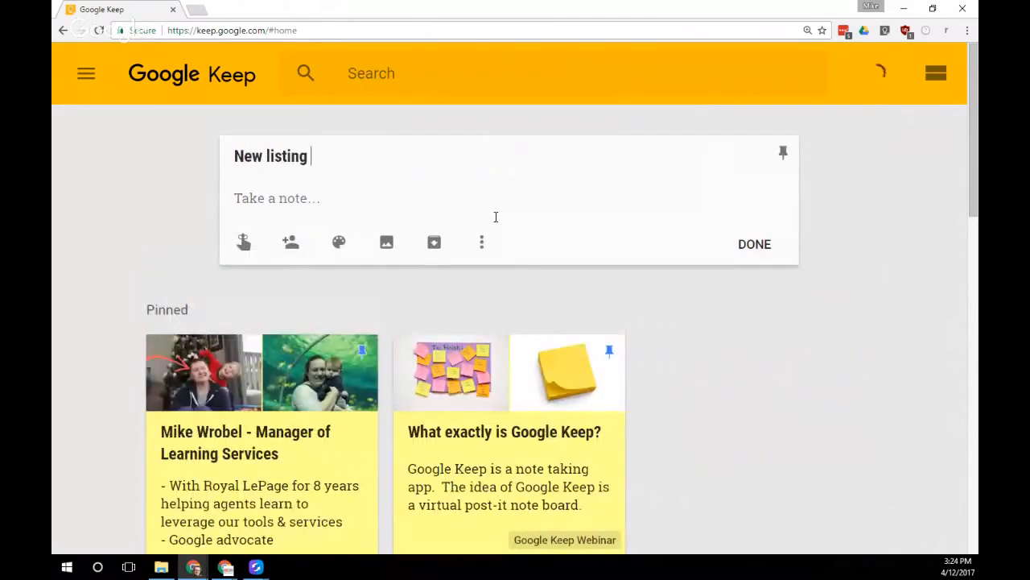
type("checklist ")
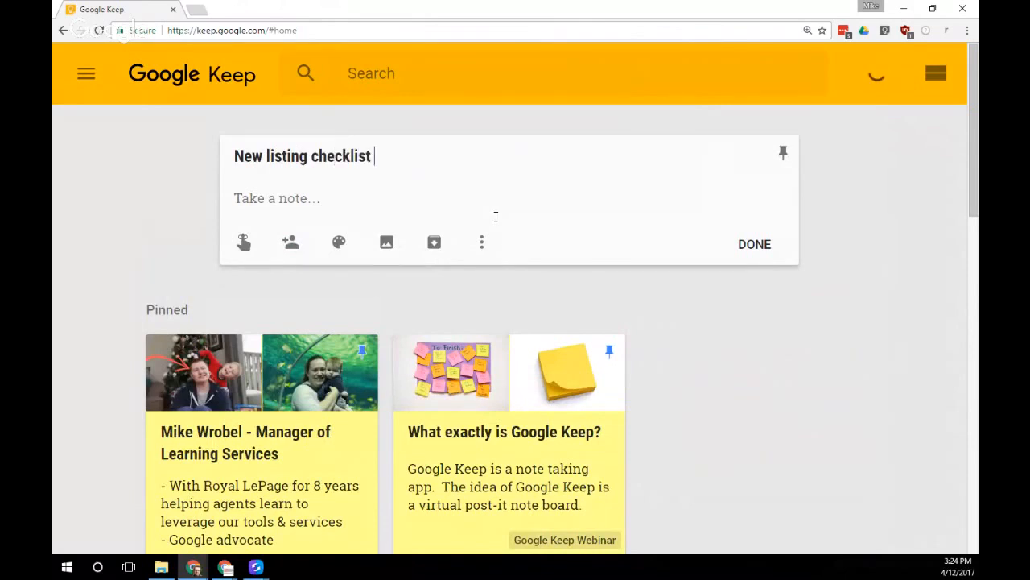
type("#")
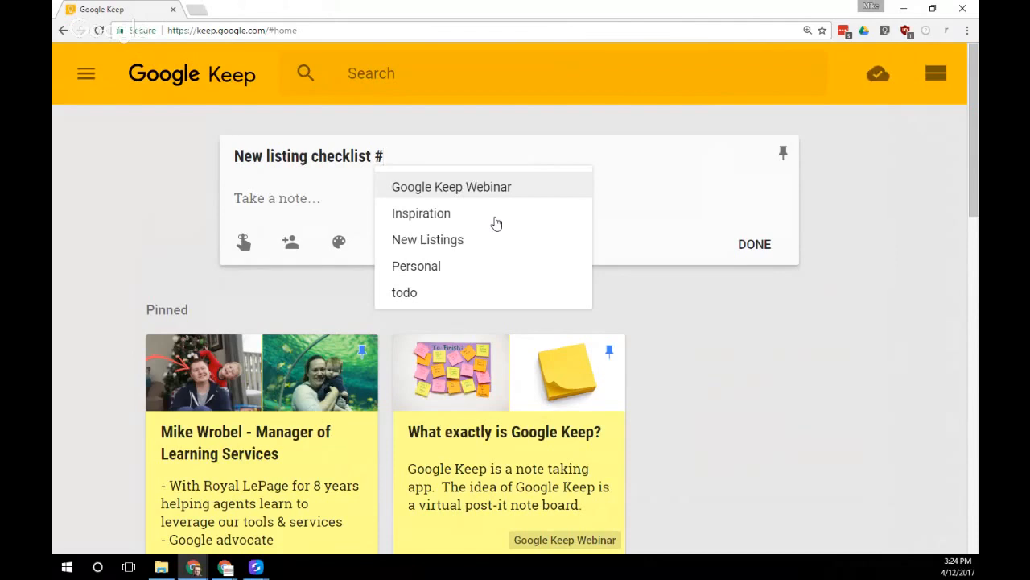
type("Active")
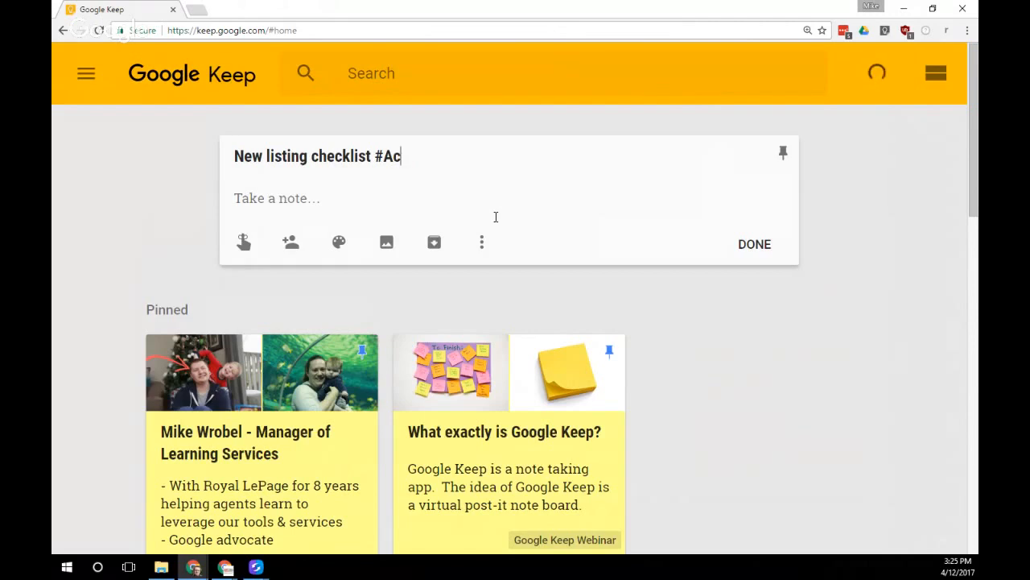
key("BackSpace")
key("BackSpace")
type("Acti")
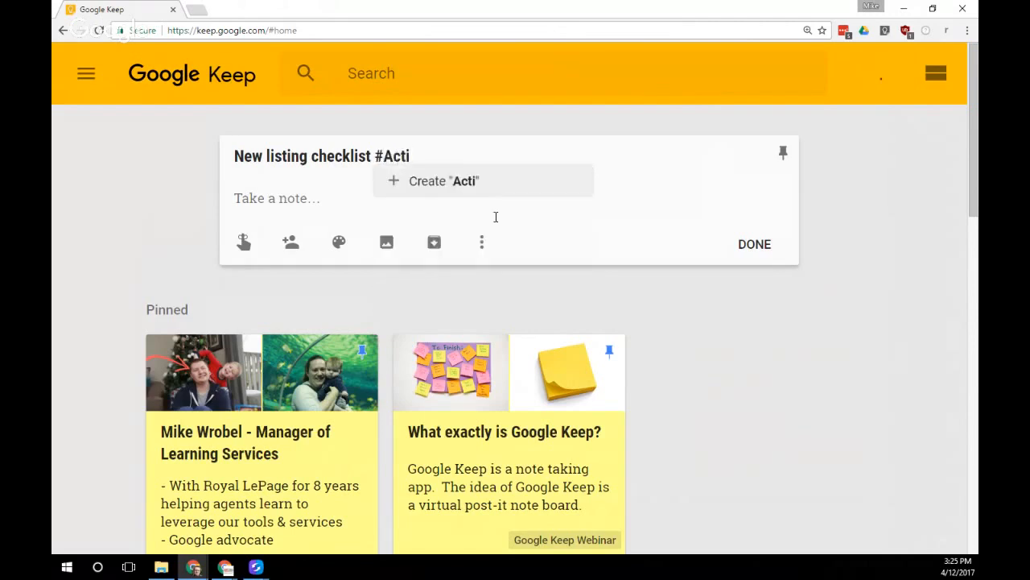
type("veListing")
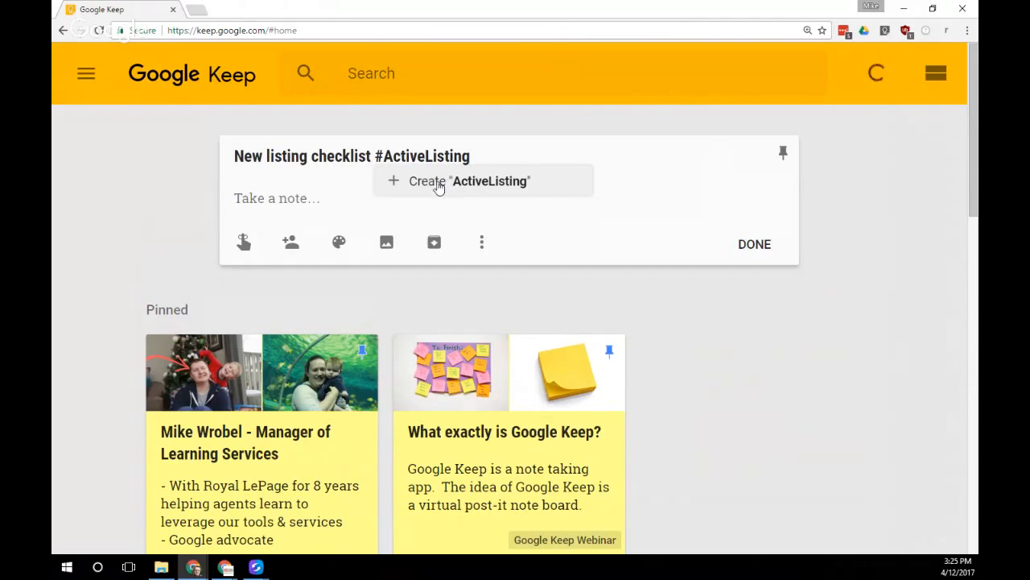
left_click(438, 184)
mouse_move(410, 155)
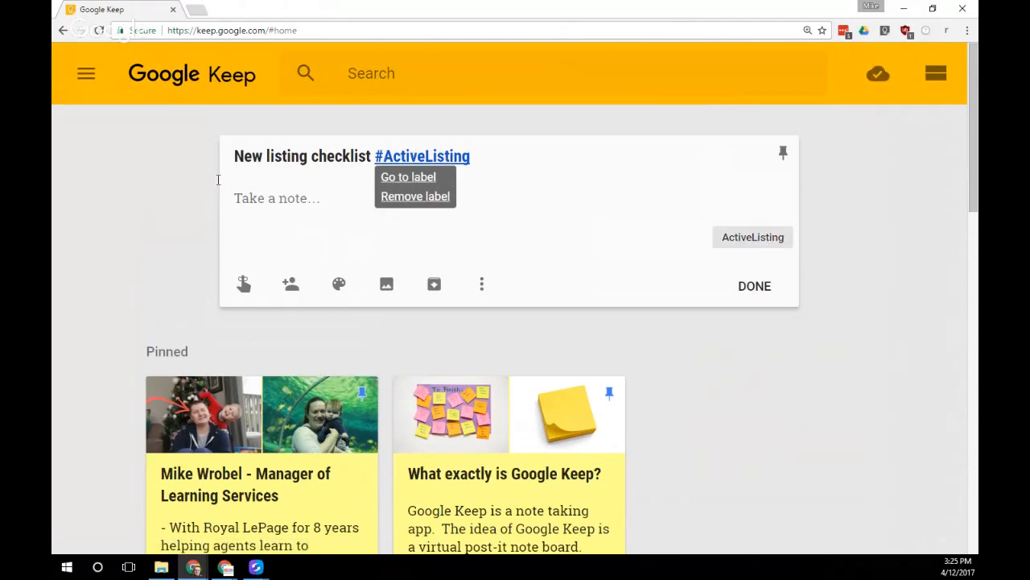
left_click(85, 75)
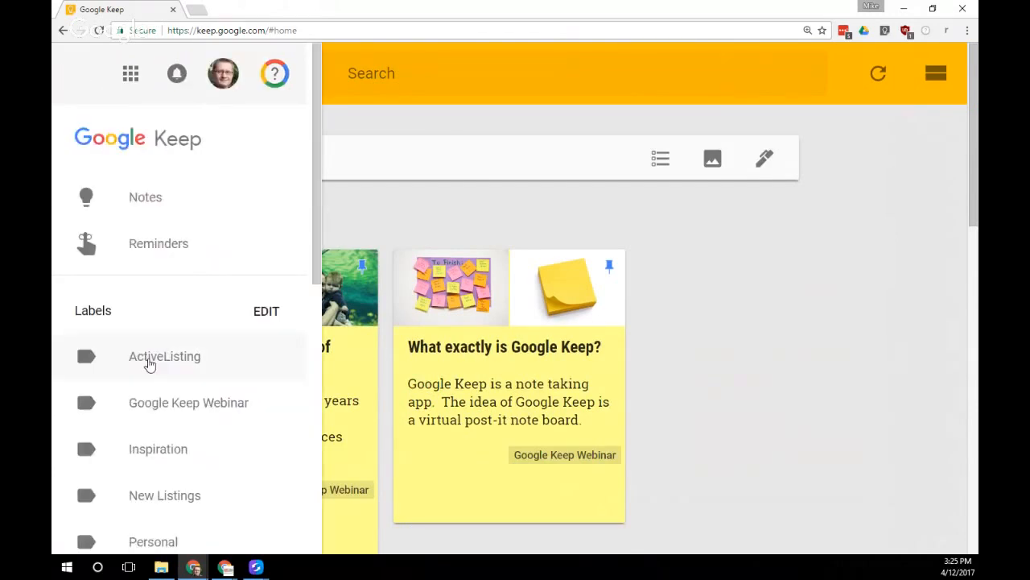
Show the ActiveListing-labelled notes and glance at the New listing checklist note
left_click(149, 361)
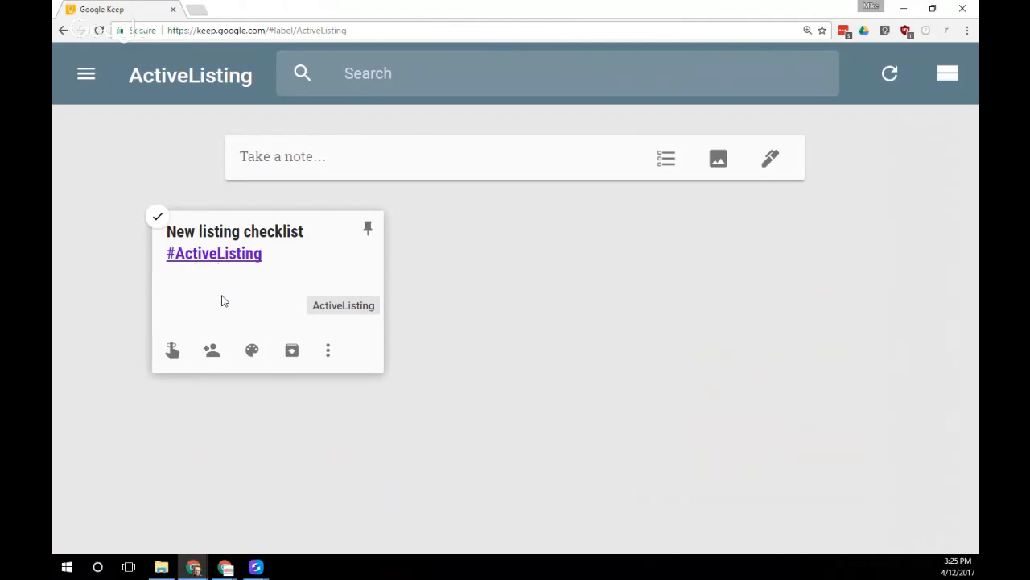
left_click(241, 314)
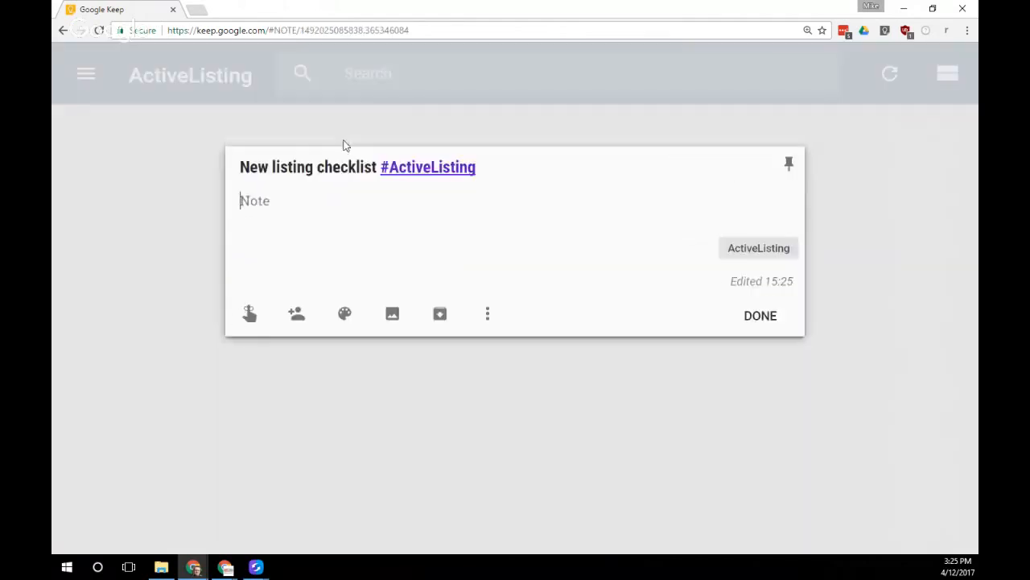
left_click(141, 239)
Add a 'Checklist for a #ActiveListing' note, choosing ActiveListing from the label suggestions
left_click(306, 153)
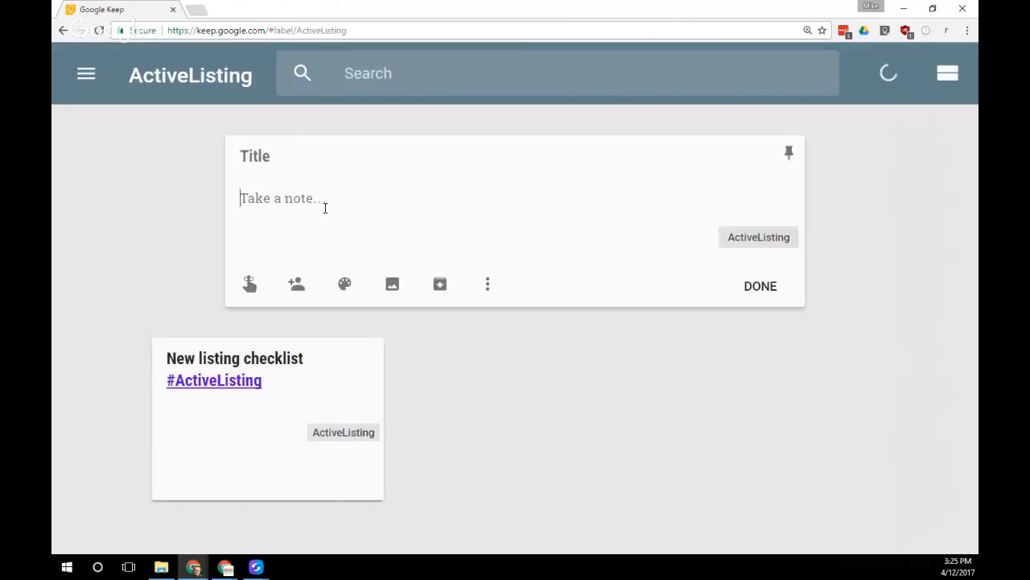
type("Checklst")
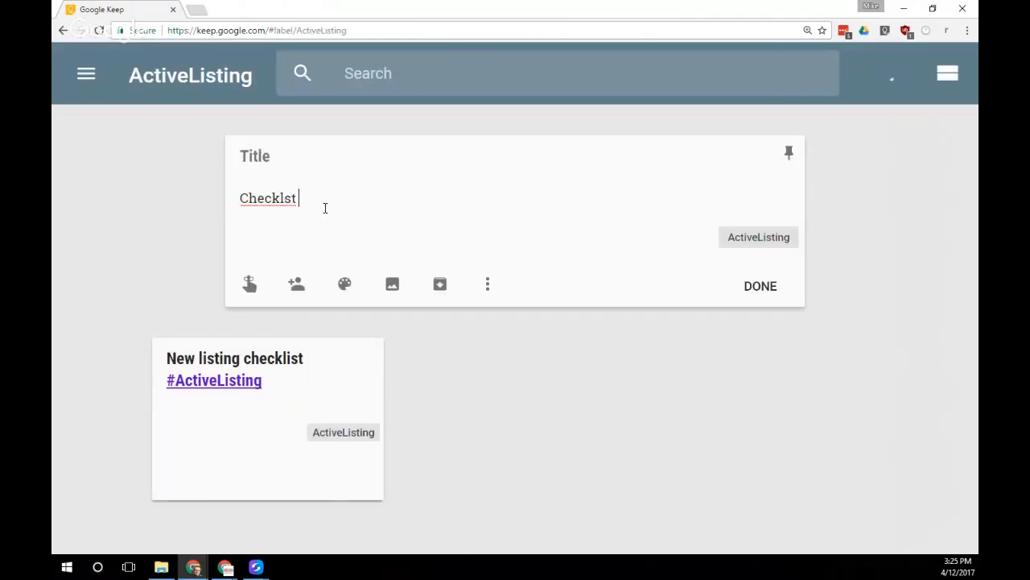
key("BackSpace")
key("BackSpace")
key("BackSpace")
type("ist for a #")
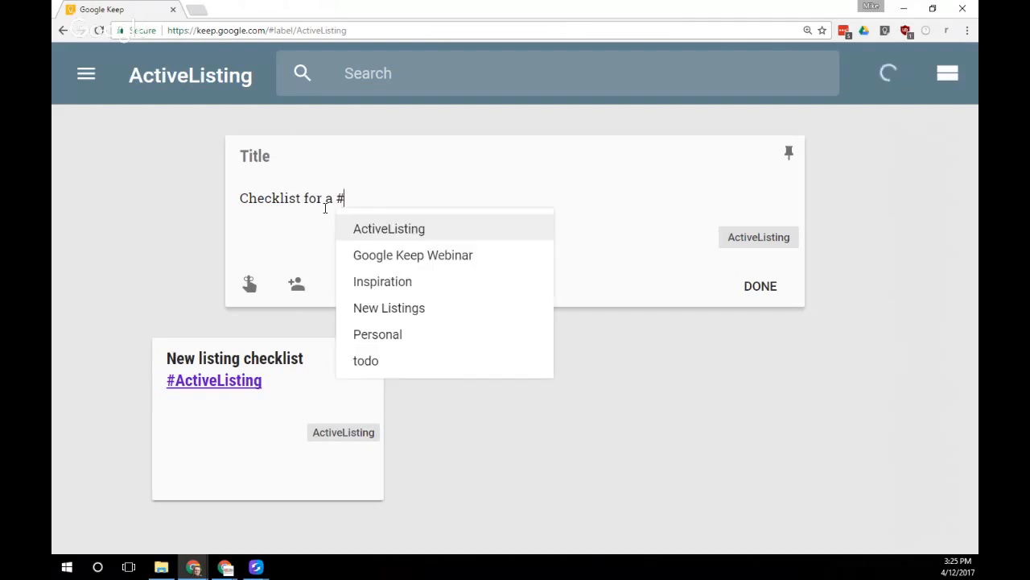
type("Act")
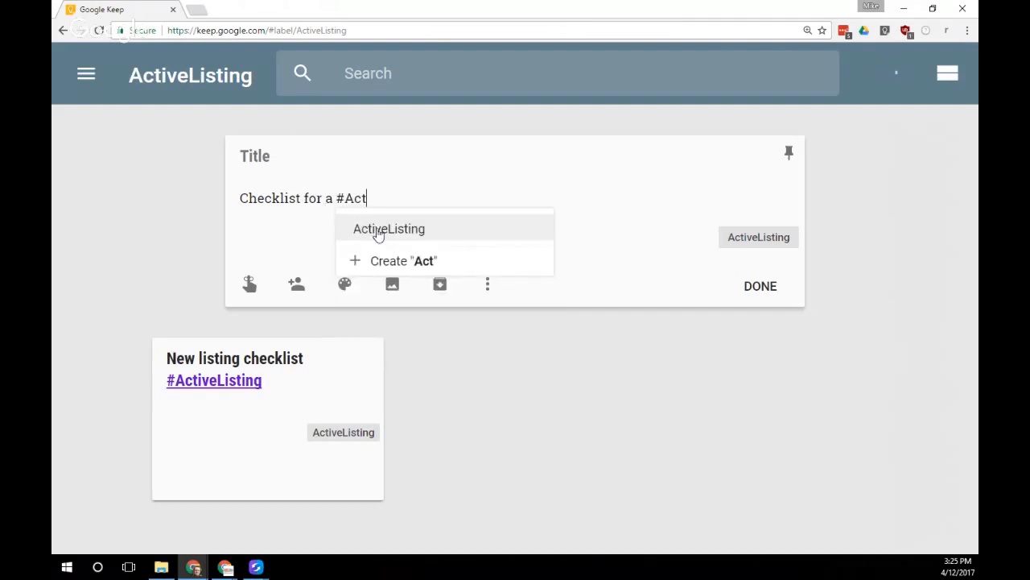
left_click(380, 232)
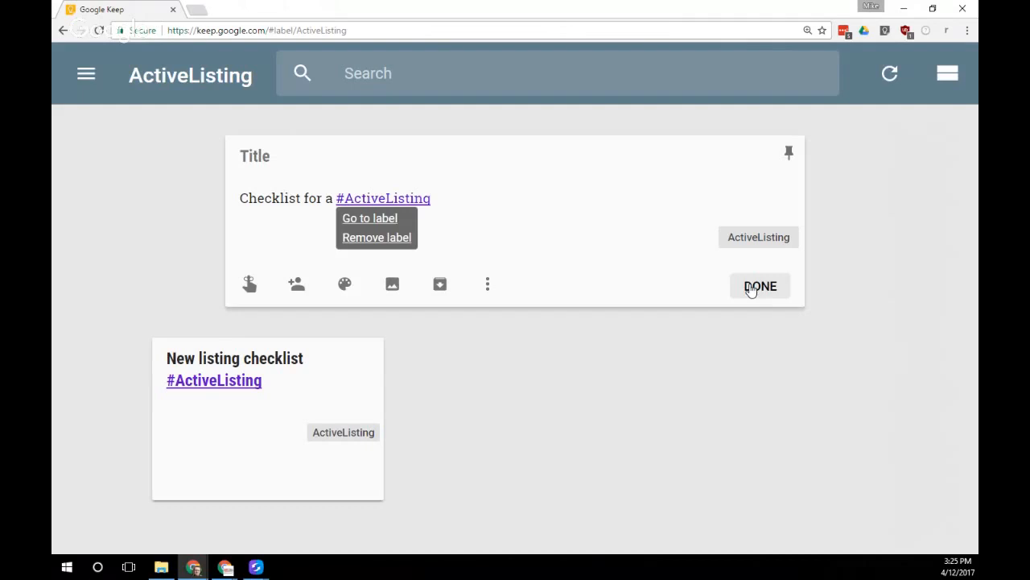
left_click(753, 288)
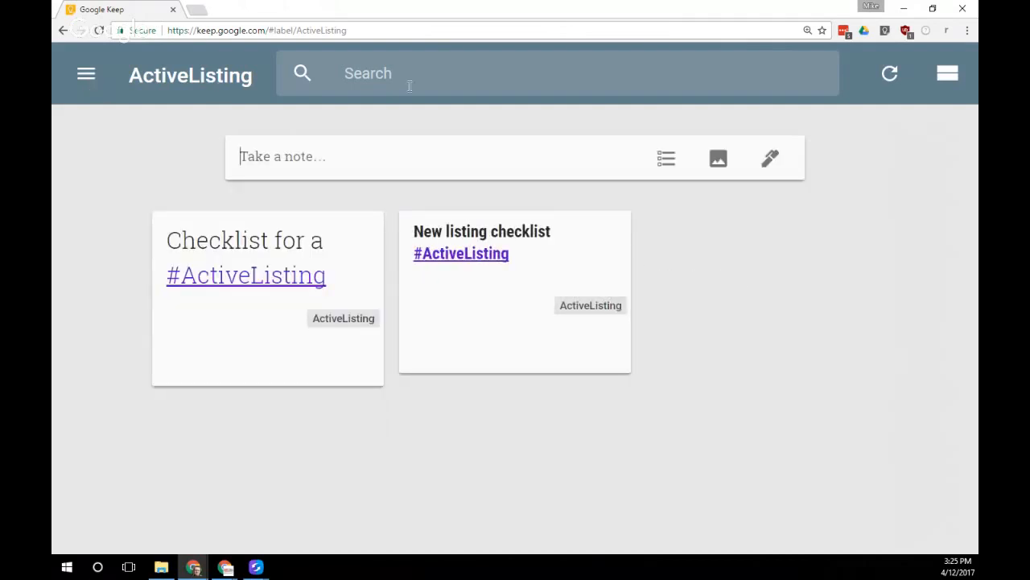
left_click(86, 74)
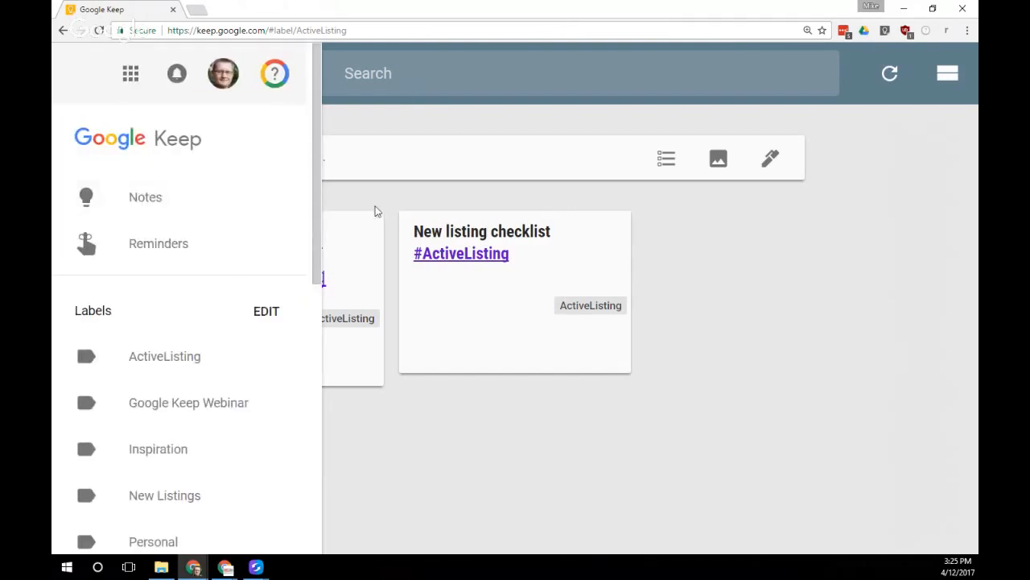
Search notes for 'listing', scroll through the matches, then clear the query
left_click(388, 71)
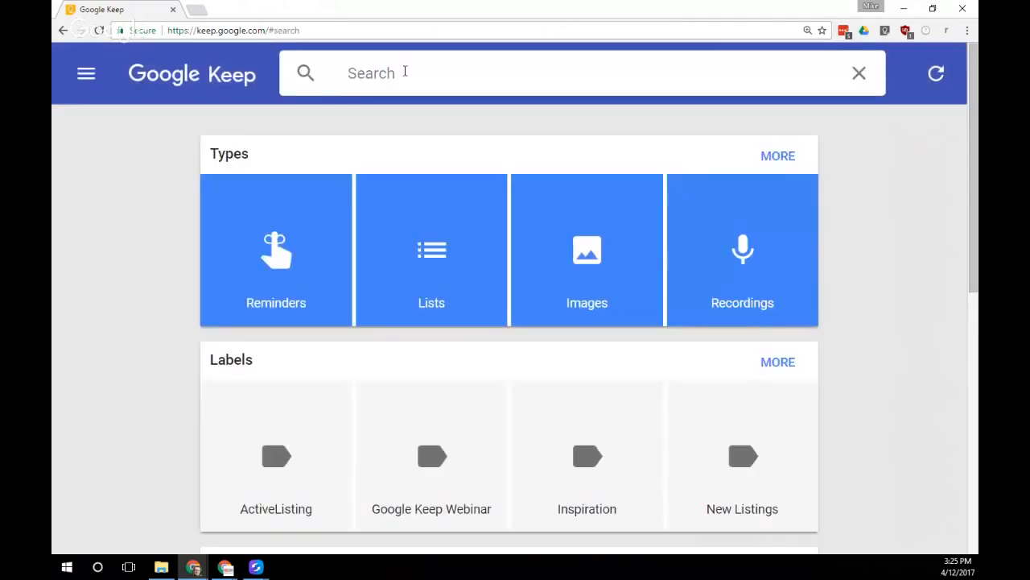
type("listing")
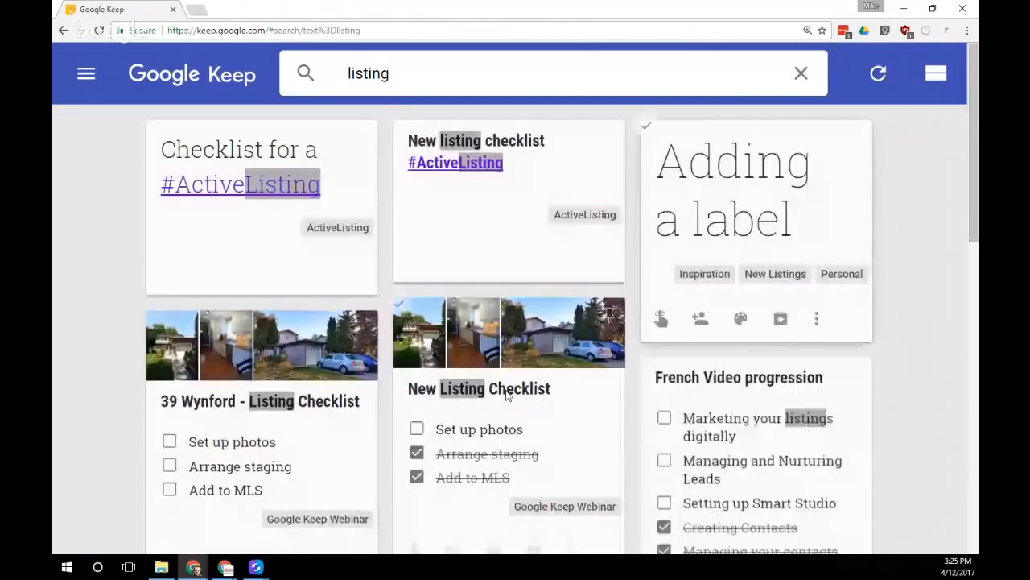
scroll(521, 403, "down", 1)
scroll(519, 354, "down", 2)
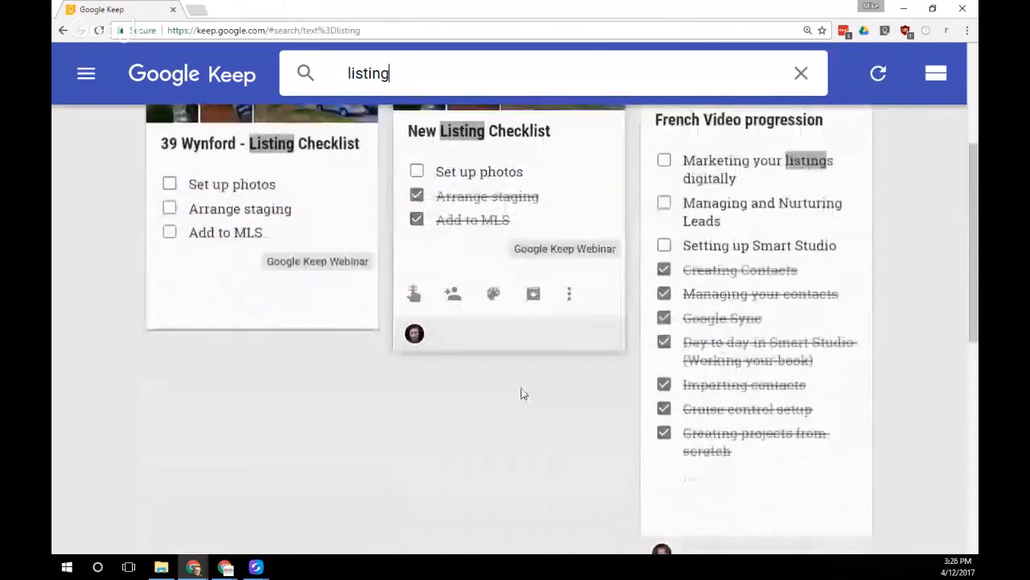
scroll(417, 369, "up", 1)
scroll(415, 374, "up", 2)
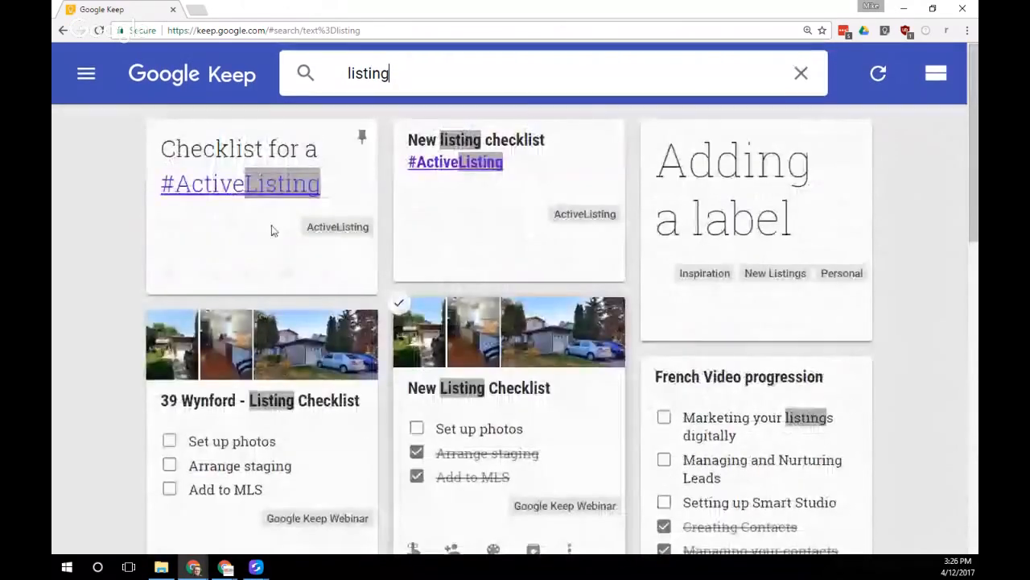
left_click(801, 72)
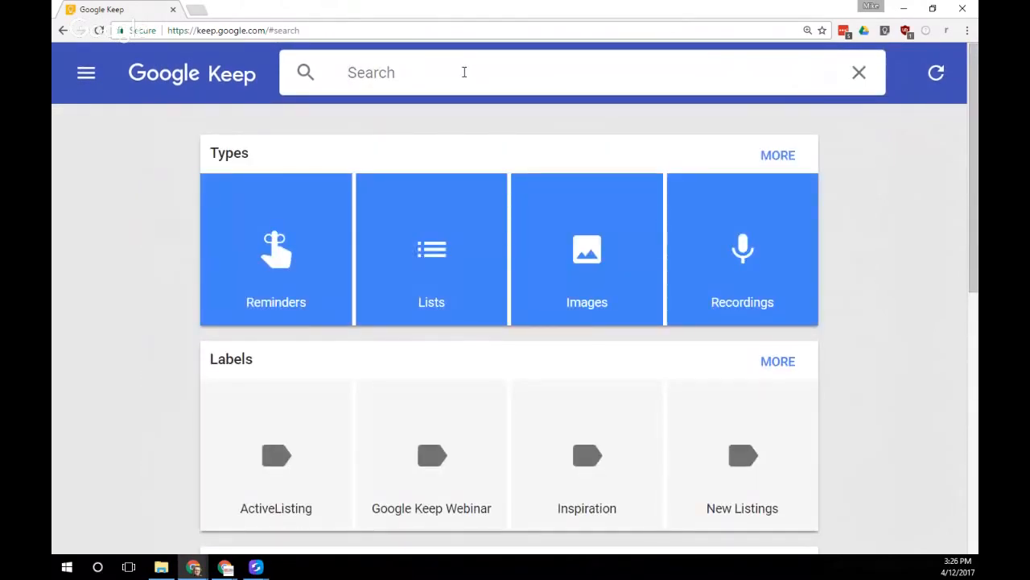
left_click(579, 275)
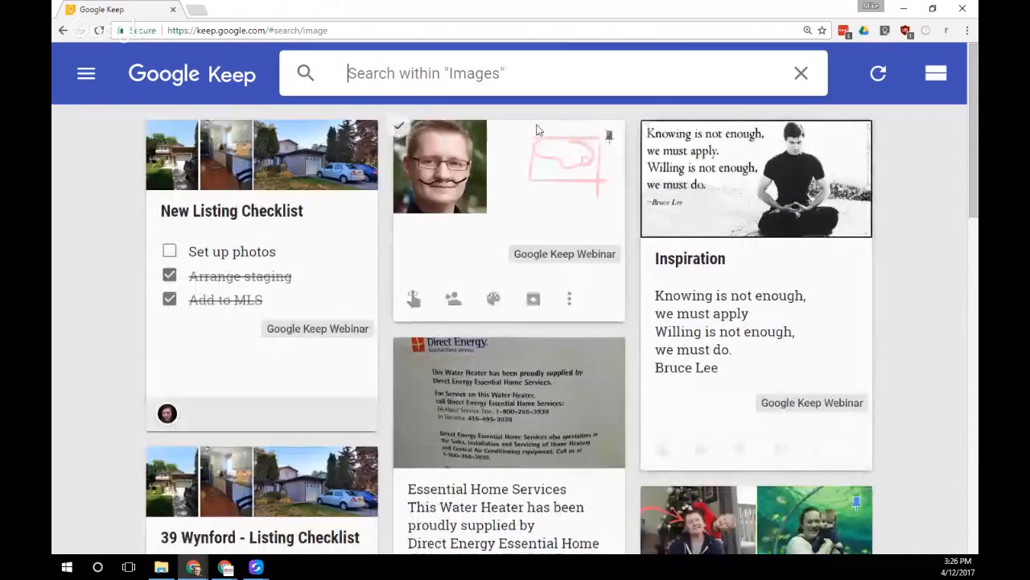
left_click(307, 76)
left_click(413, 75)
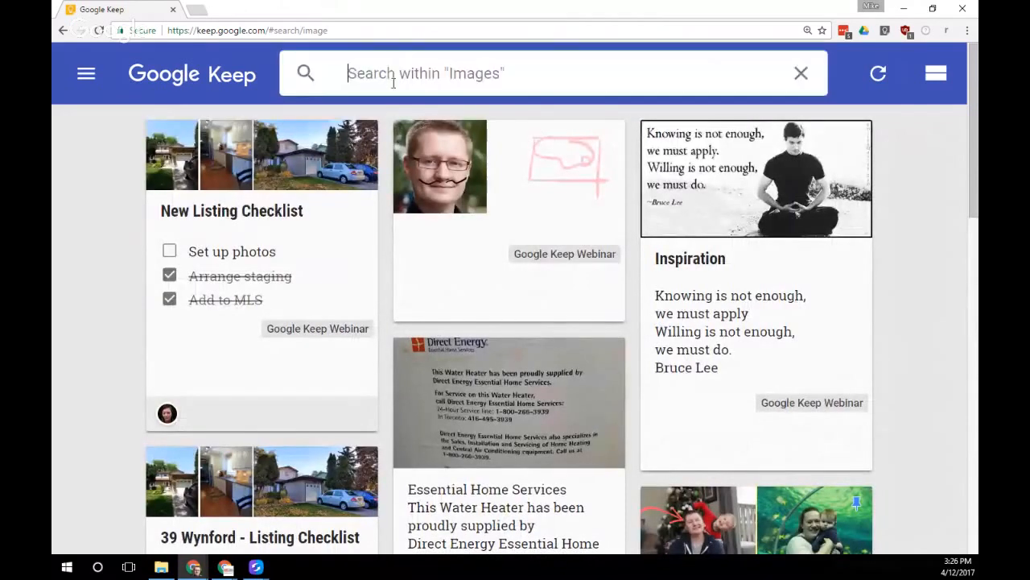
left_click(801, 74)
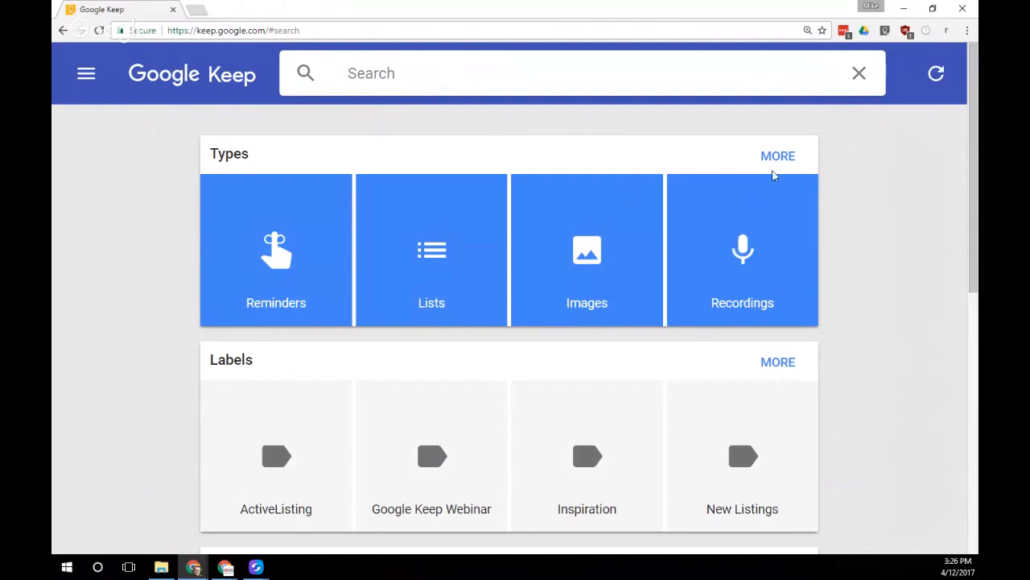
scroll(683, 354, "down", 2)
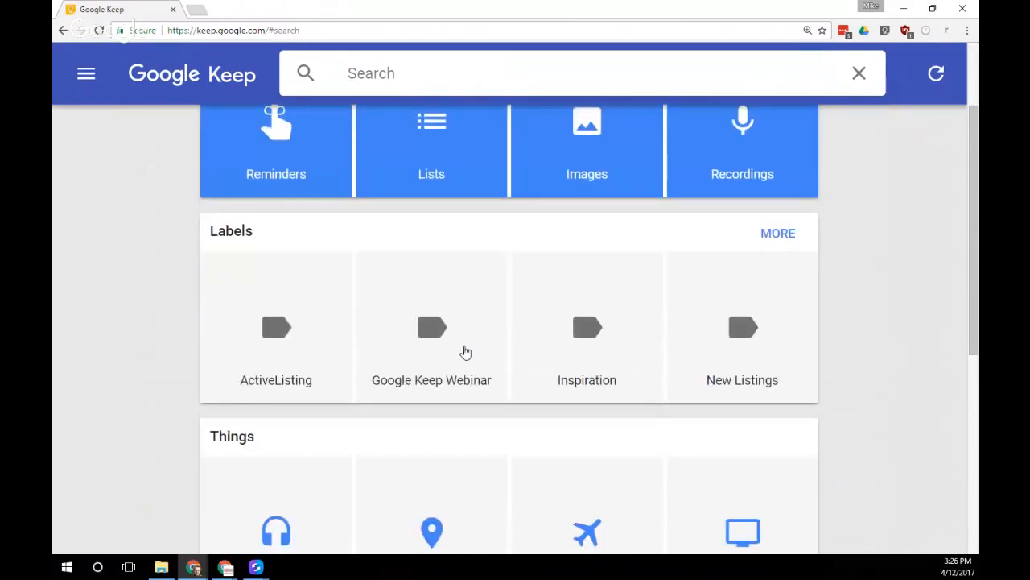
left_click(448, 350)
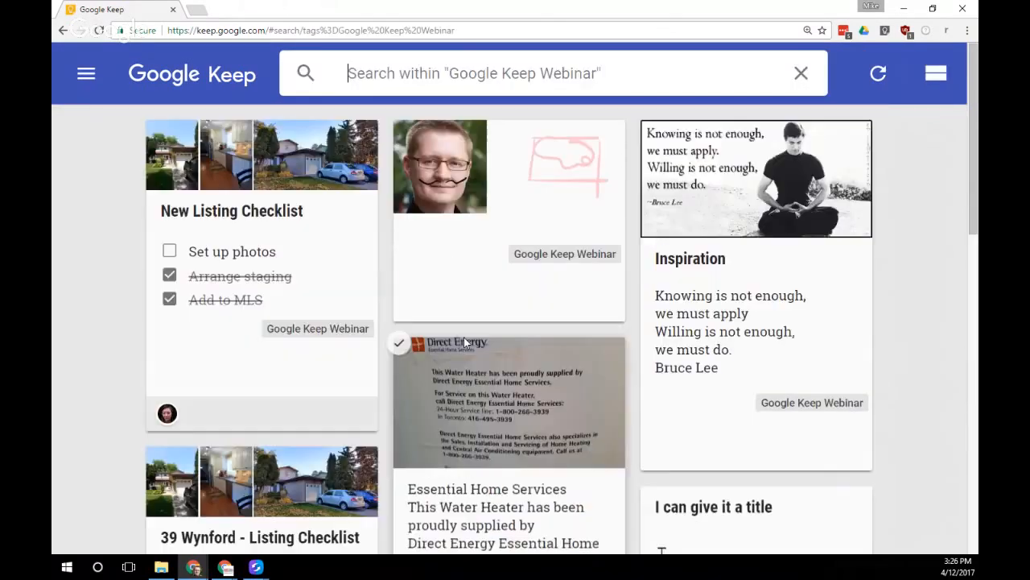
scroll(463, 342, "down", 9)
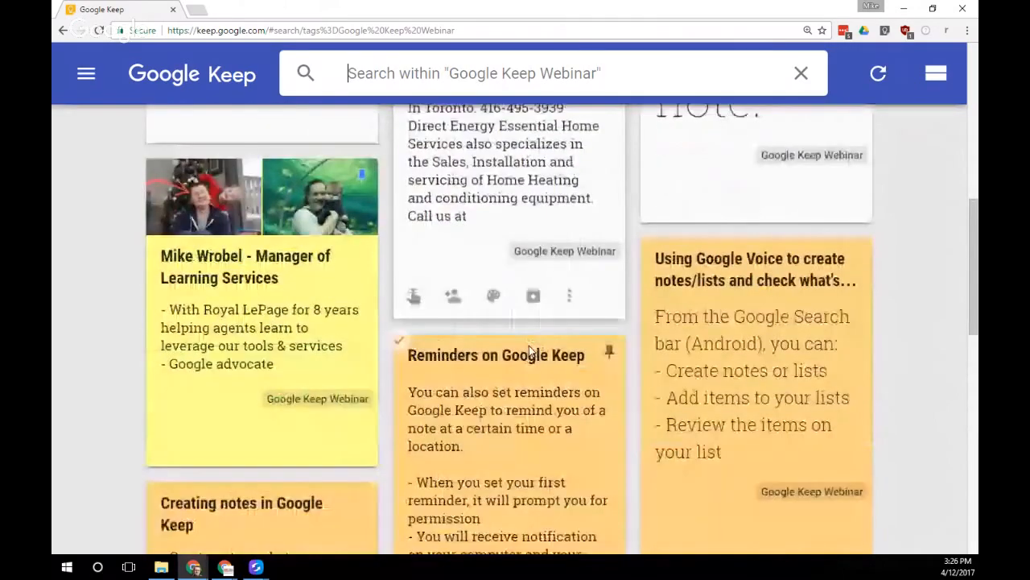
scroll(529, 350, "down", 6)
scroll(523, 356, "up", 10)
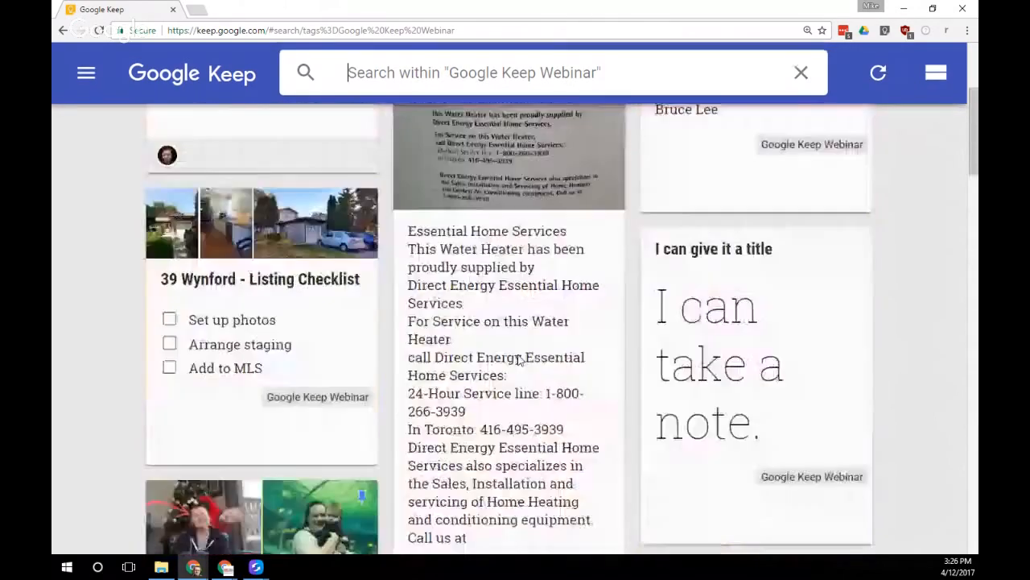
scroll(519, 359, "up", 3)
left_click(86, 74)
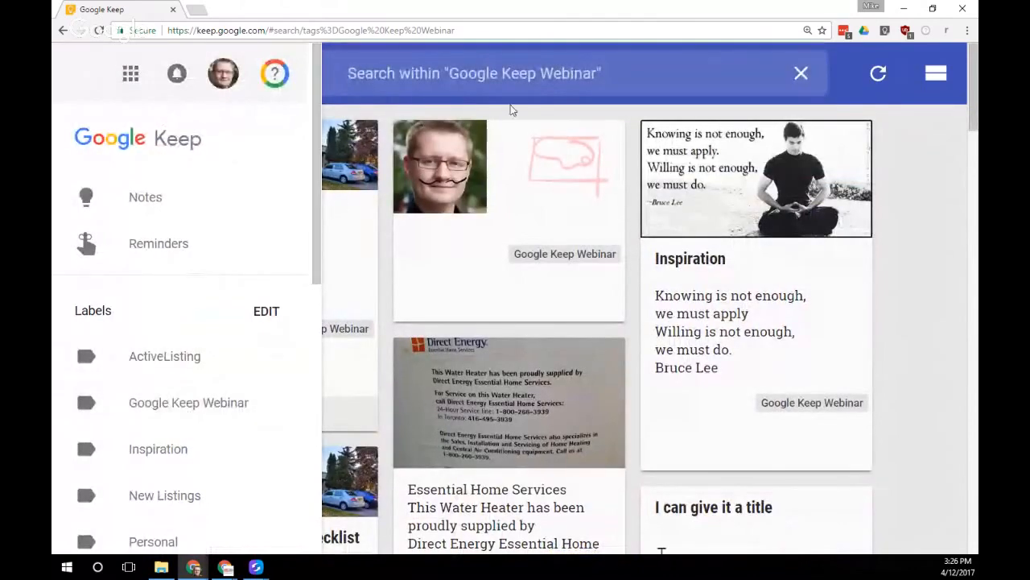
left_click(527, 70)
left_click(801, 73)
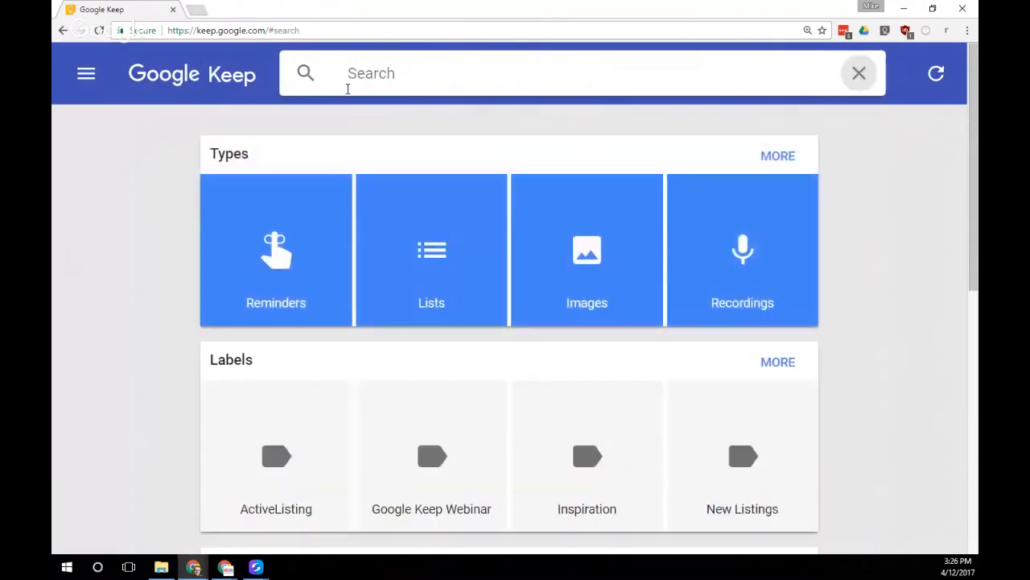
scroll(455, 338, "down", 5)
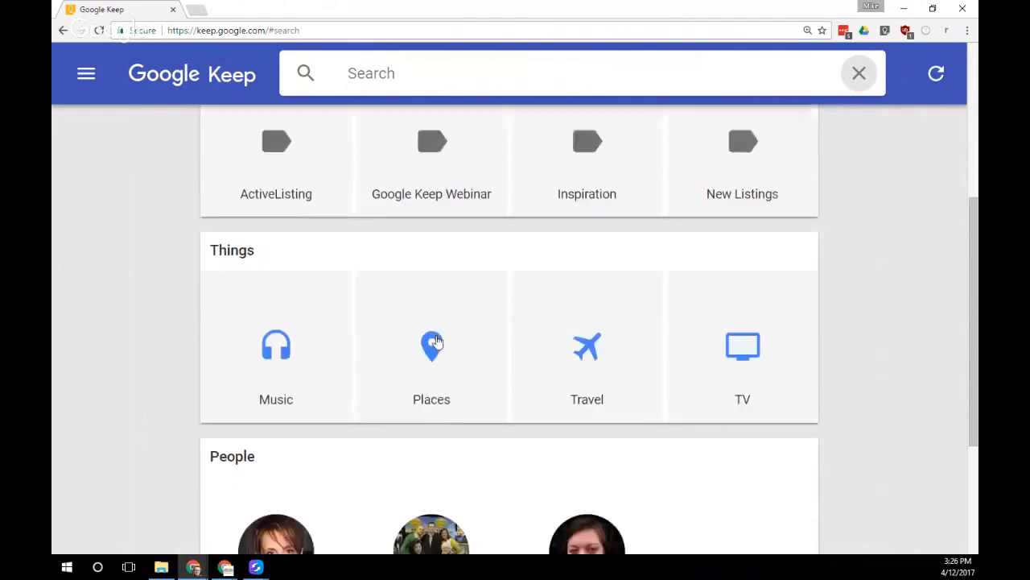
Briefly filter by a collaborator, then filter the search to green-coloured notes
scroll(432, 346, "down", 2)
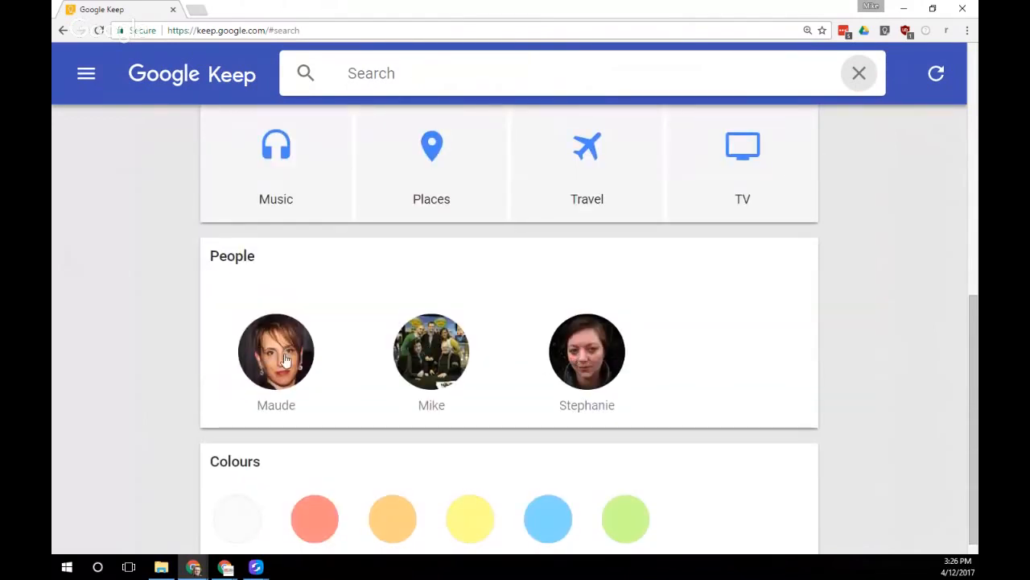
left_click(587, 360)
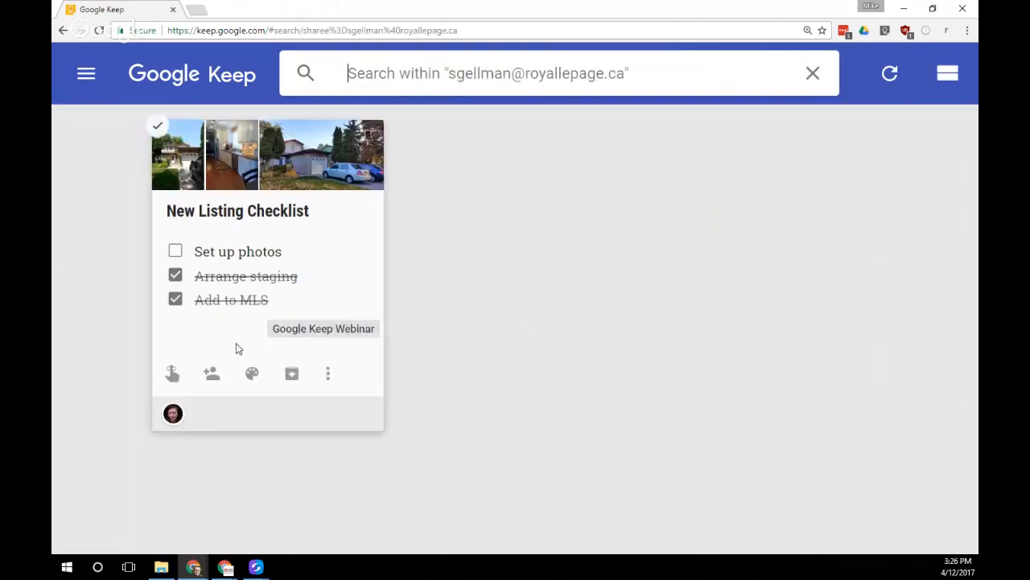
left_click(811, 72)
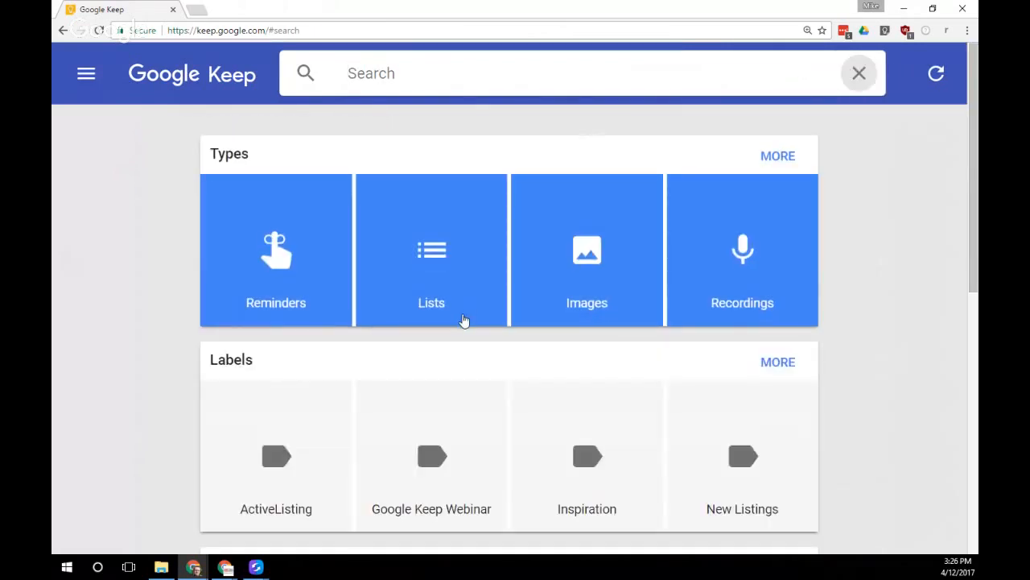
scroll(463, 318, "down", 2)
scroll(463, 319, "down", 4)
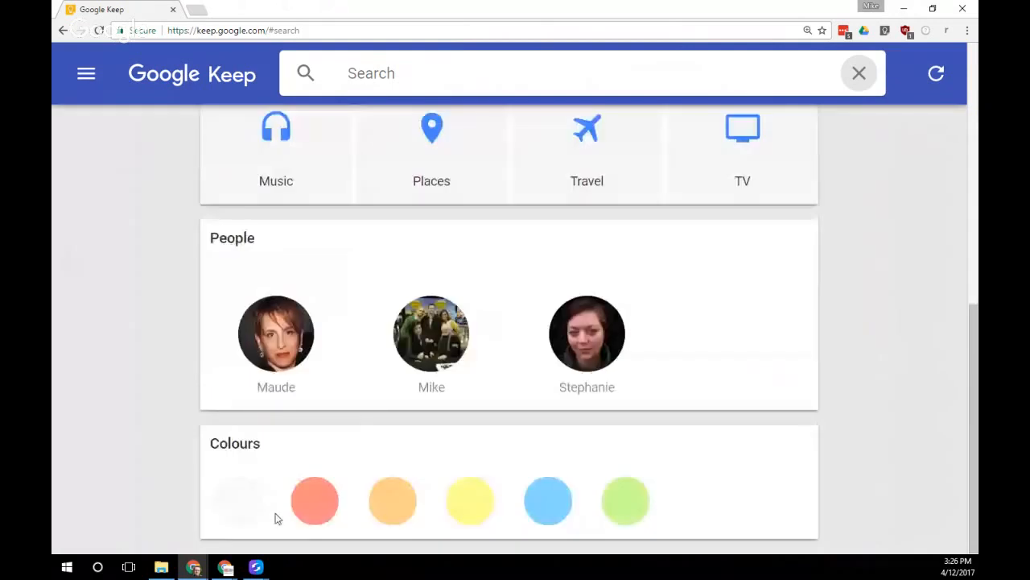
left_click(624, 507)
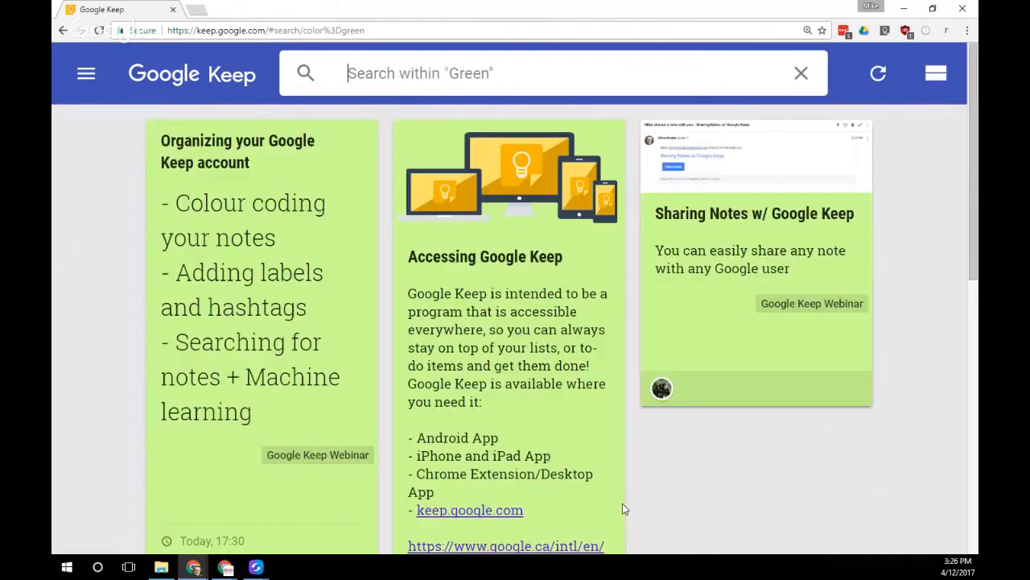
scroll(629, 358, "down", 7)
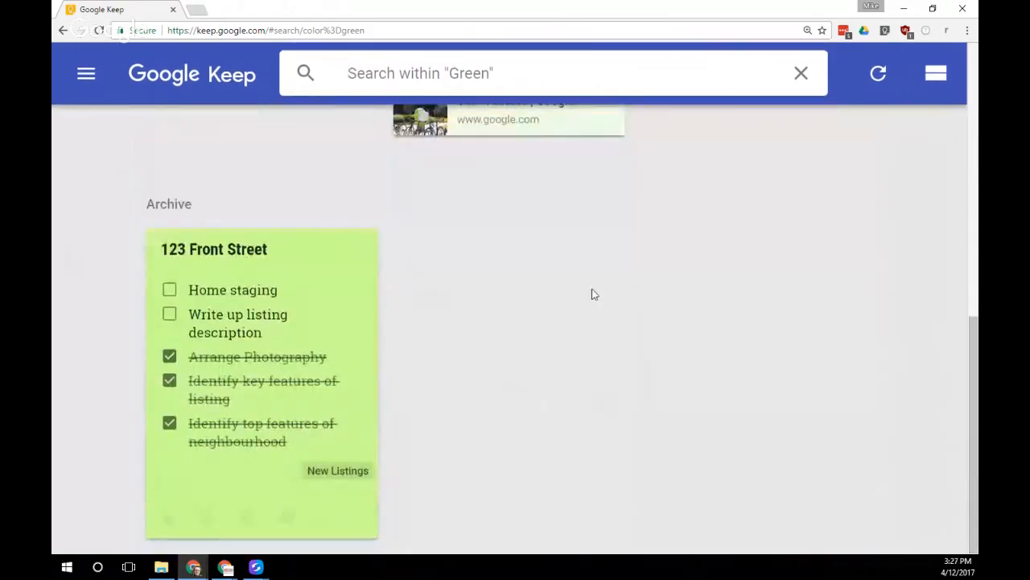
scroll(547, 299, "up", 7)
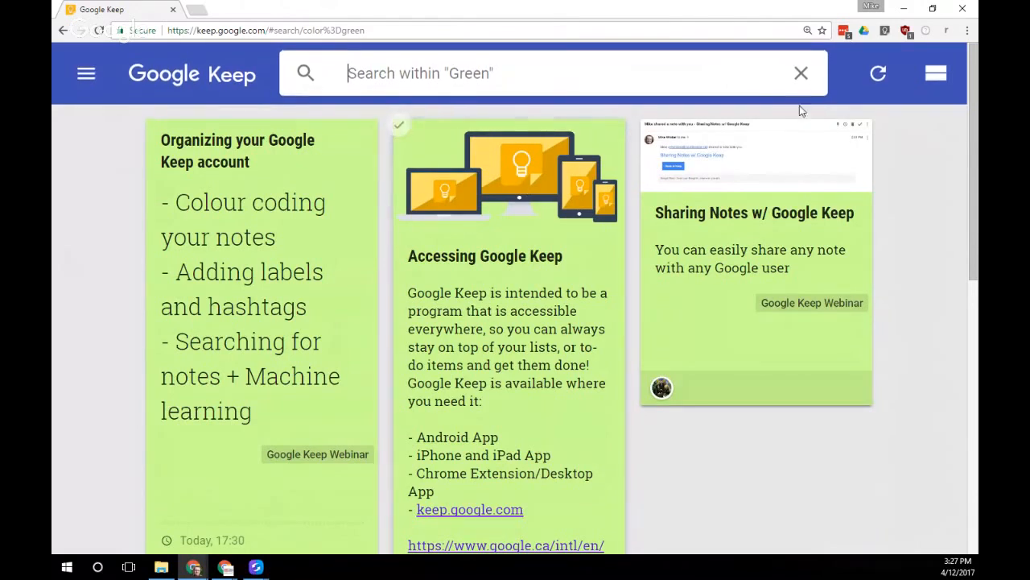
Clear the Green colour filter and the Places filter from the search
left_click(802, 75)
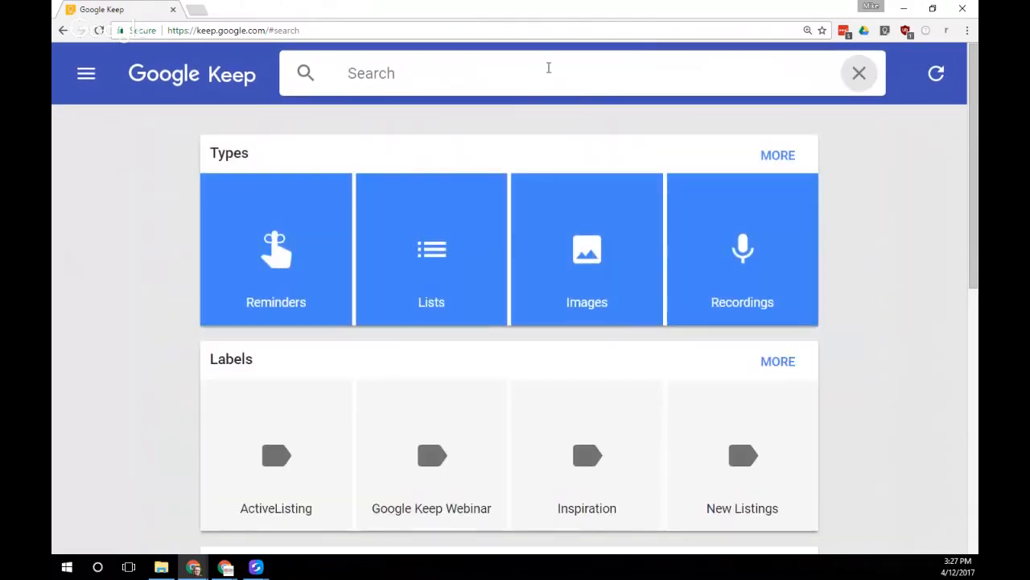
scroll(193, 202, "down", 3)
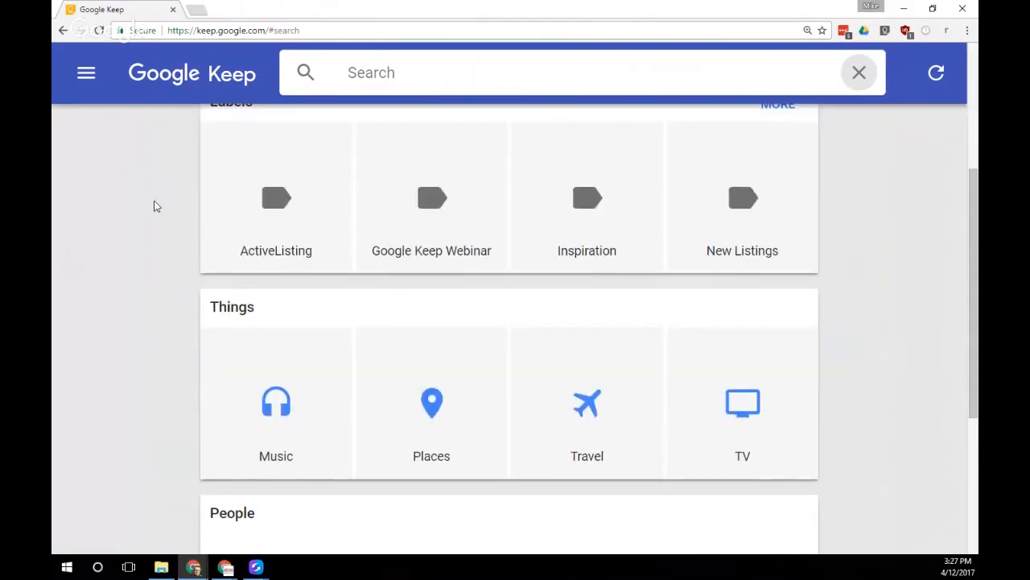
scroll(154, 207, "down", 2)
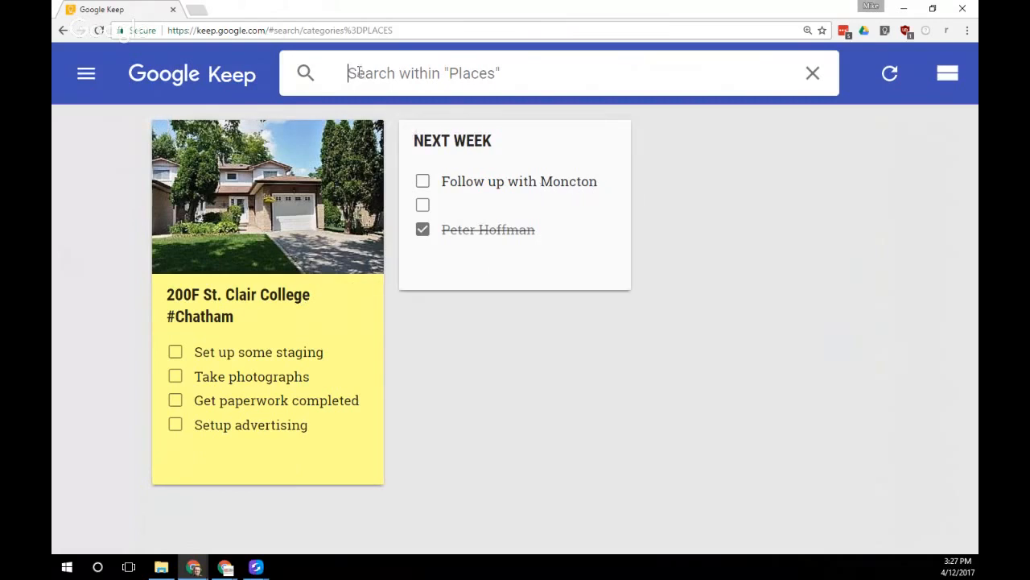
left_click(811, 76)
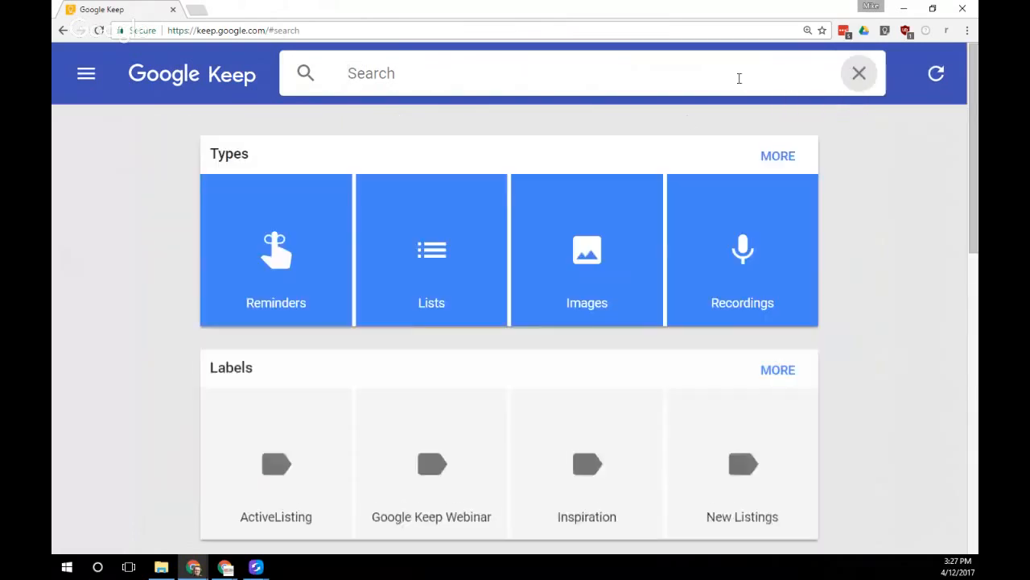
scroll(542, 421, "down", 2)
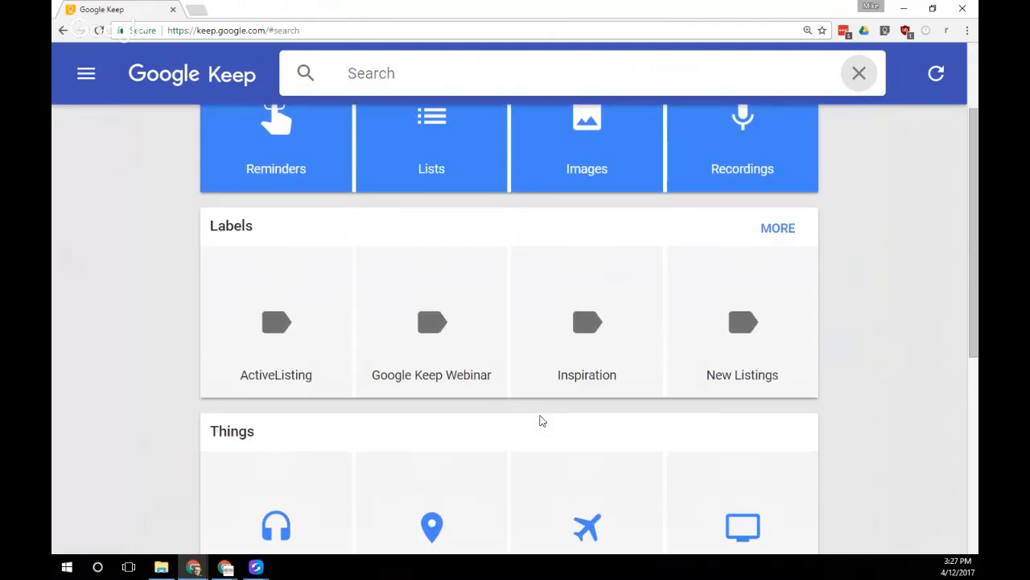
scroll(616, 368, "down", 3)
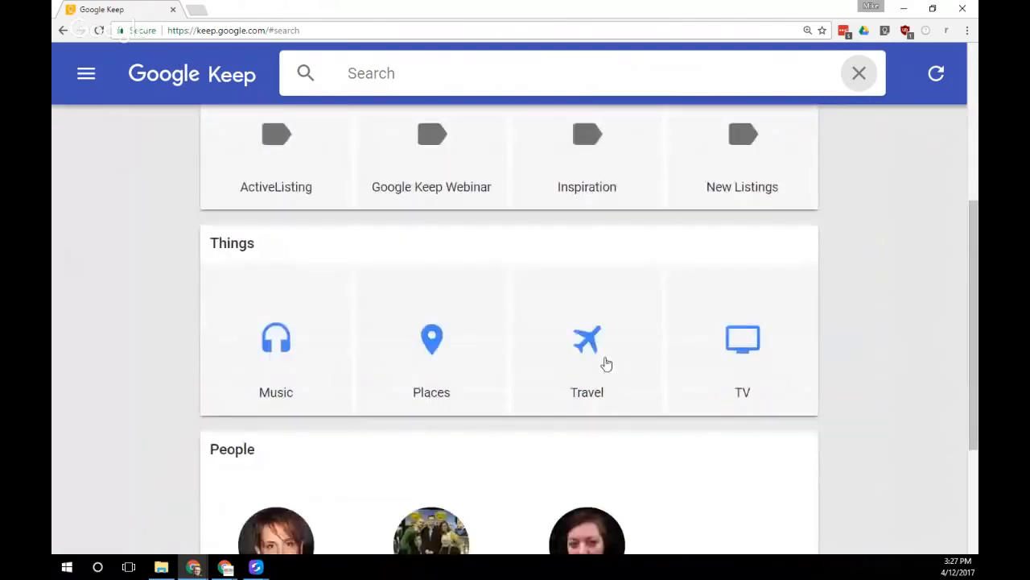
Browse the TV and Music categories under Things, clearing each filter afterwards
left_click(726, 345)
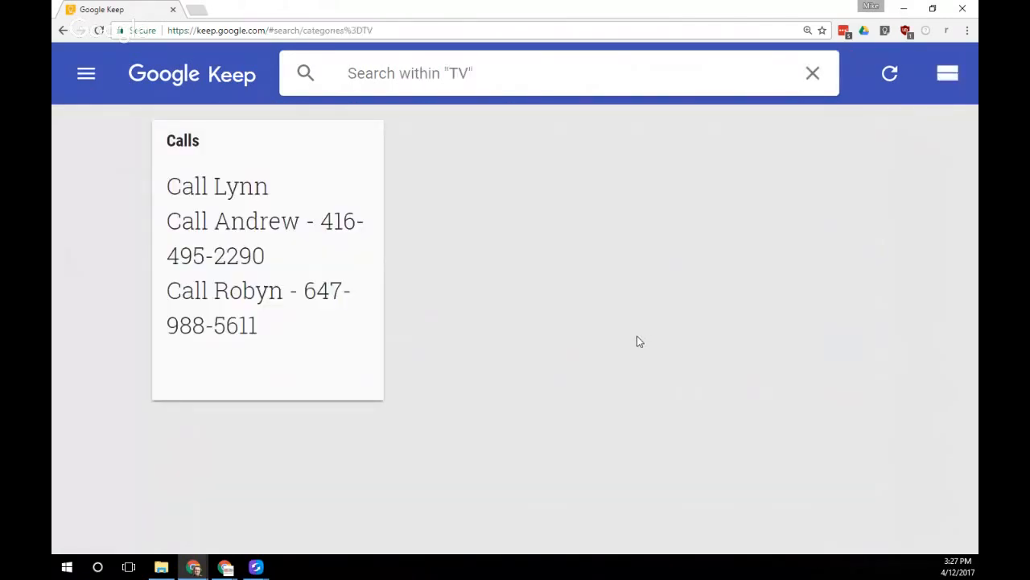
mouse_move(181, 219)
left_click(813, 73)
scroll(644, 338, "down", 1)
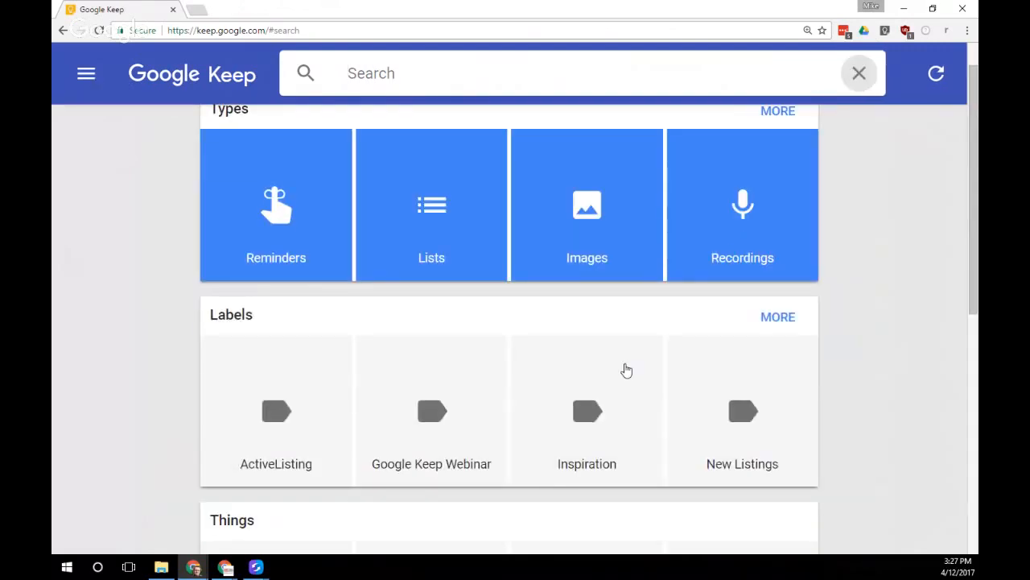
scroll(611, 375, "down", 4)
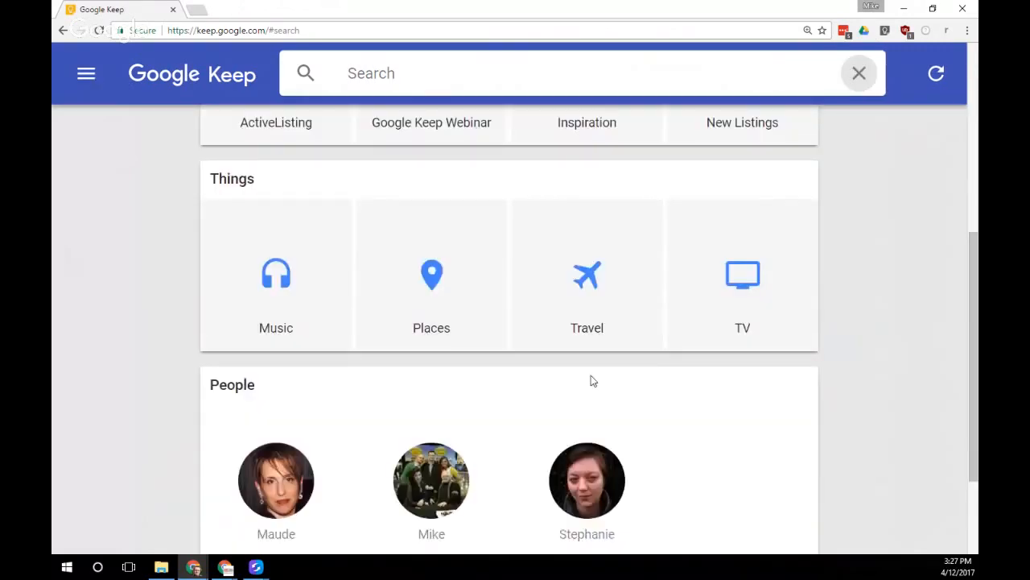
left_click(293, 291)
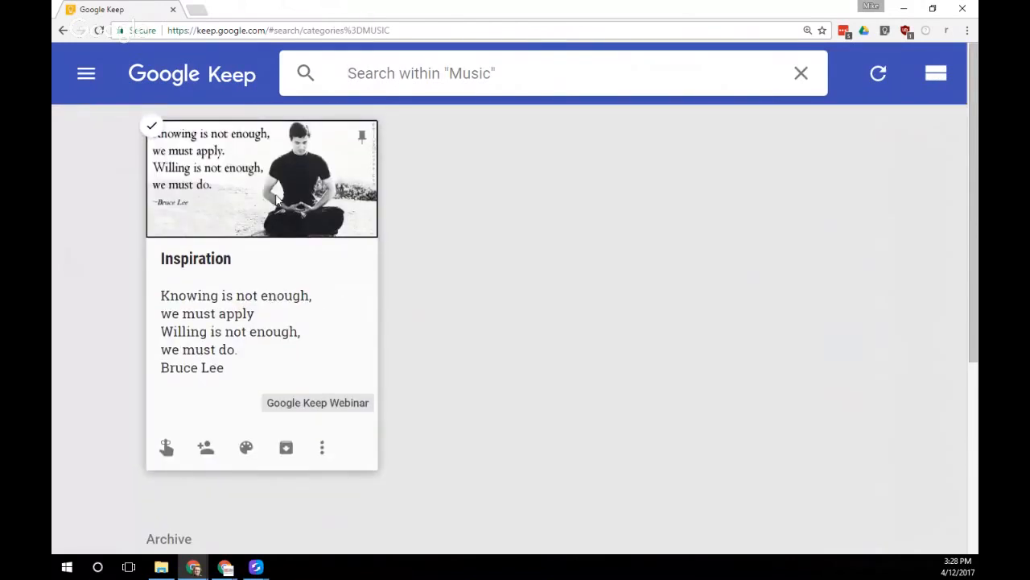
left_click(802, 78)
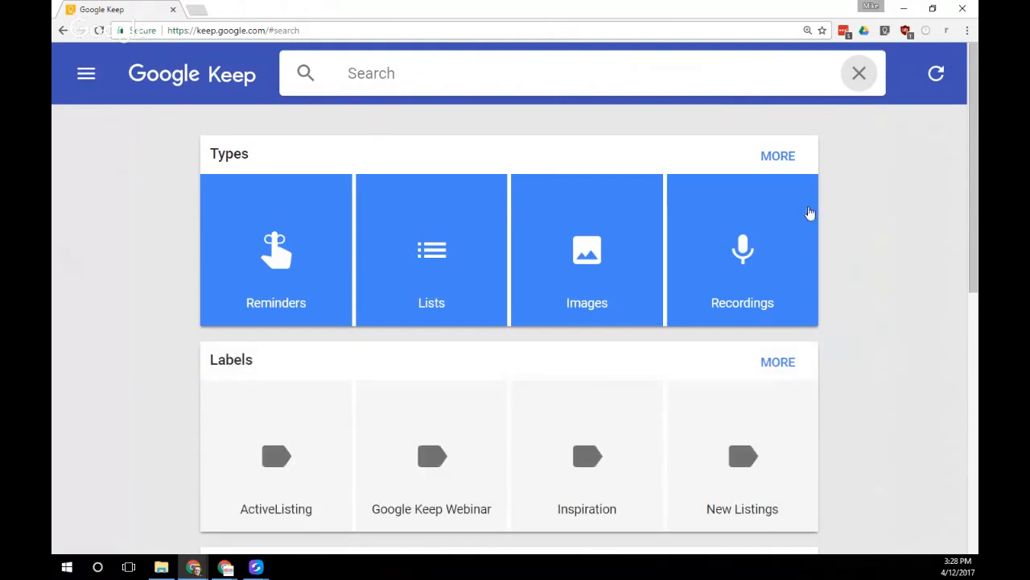
Leave the search overview and return to the main Notes page
scroll(819, 338, "down", 1)
scroll(821, 340, "down", 3)
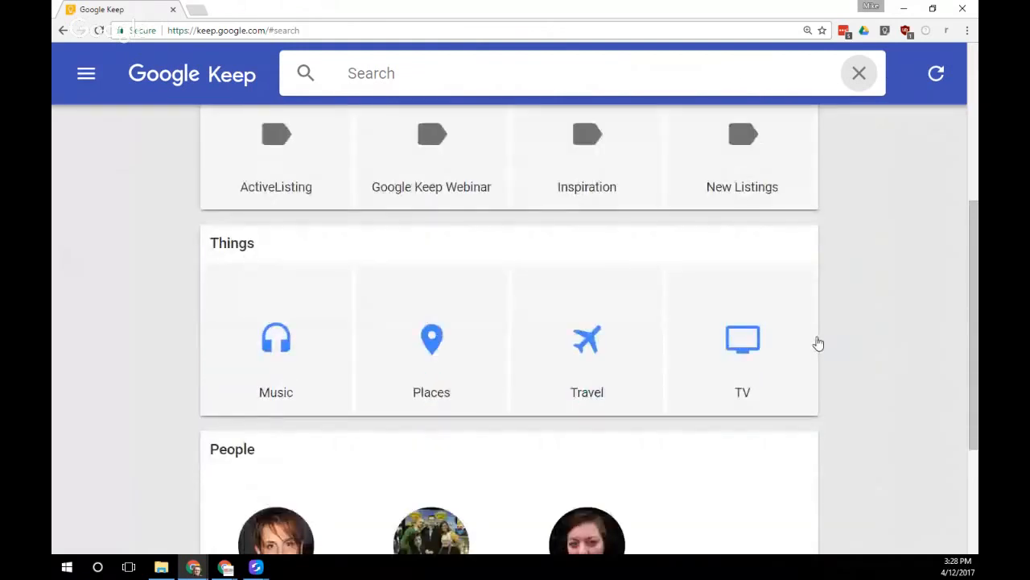
scroll(803, 387, "up", 1)
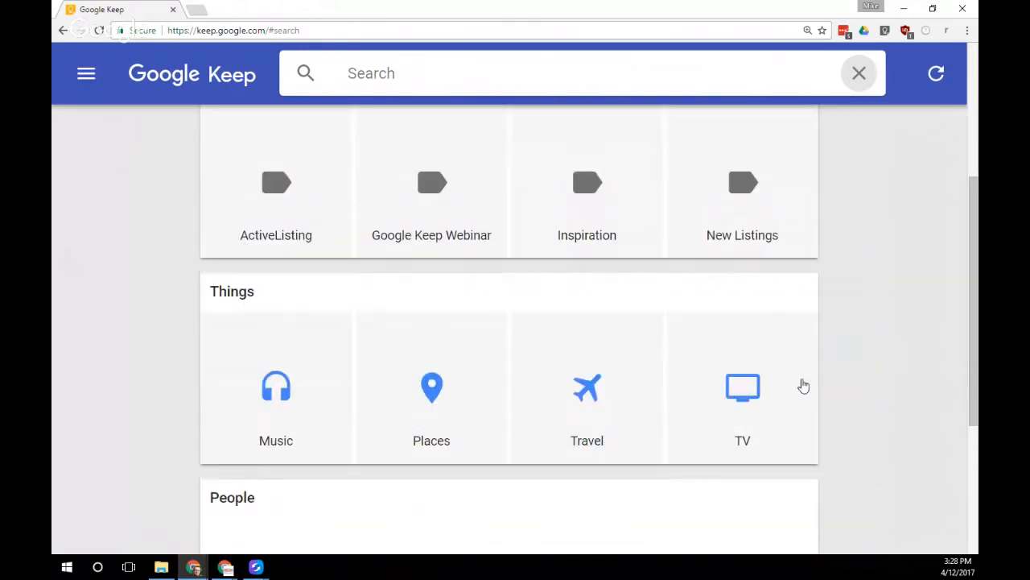
scroll(804, 385, "up", 3)
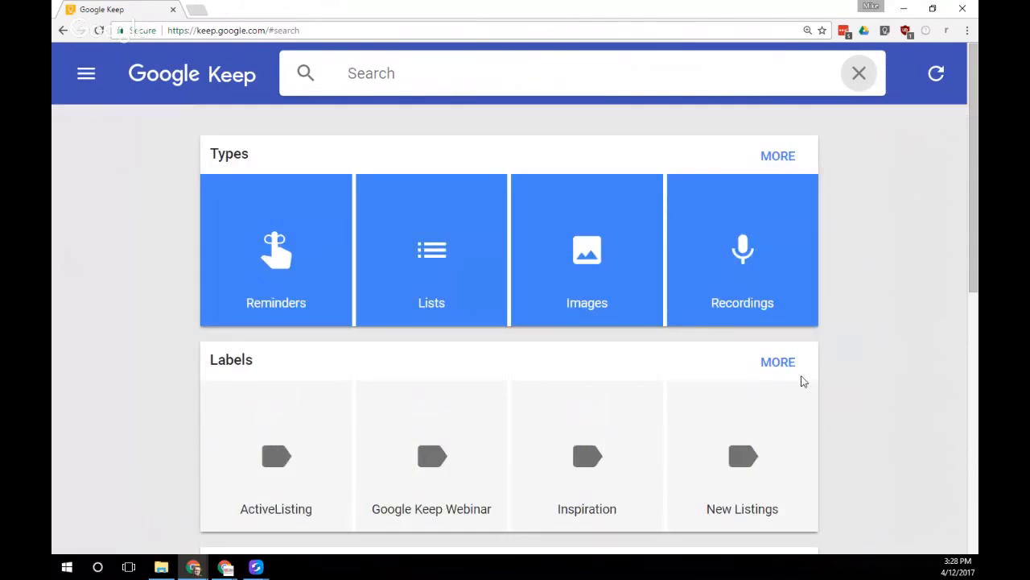
left_click(86, 74)
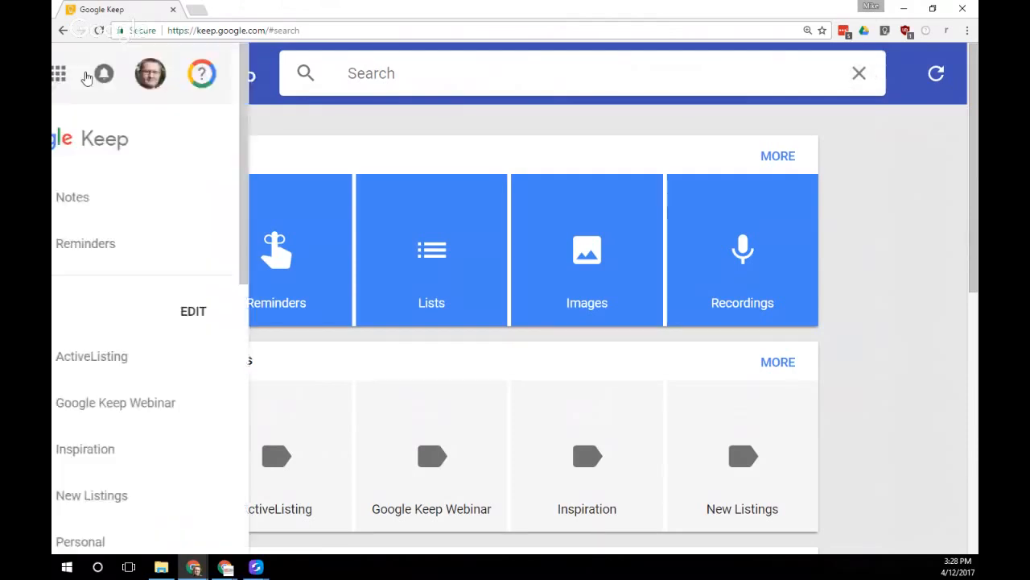
left_click(153, 202)
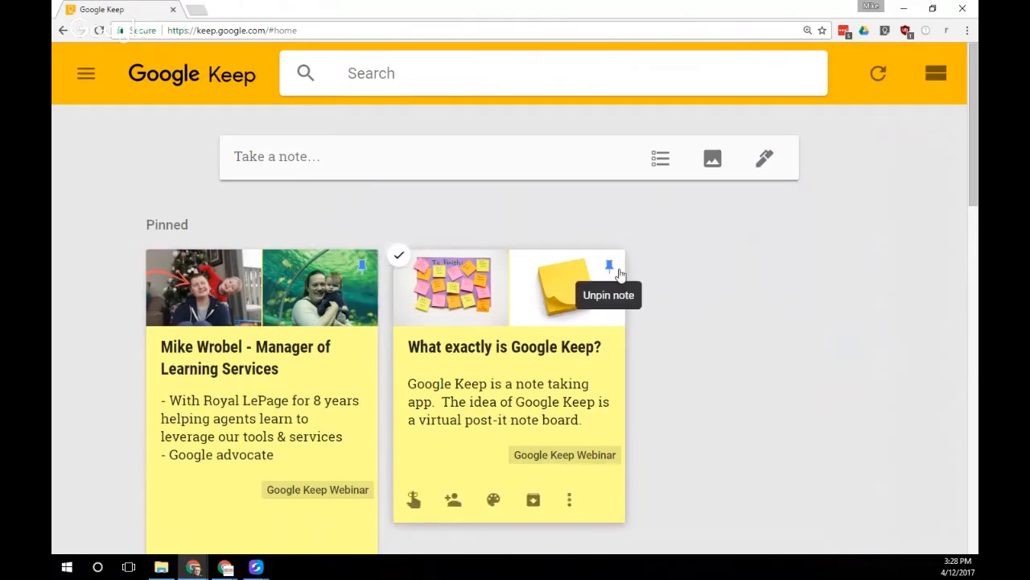
Show only the notes labelled Google Keep Webinar via a note's label chip
scroll(538, 357, "down", 4)
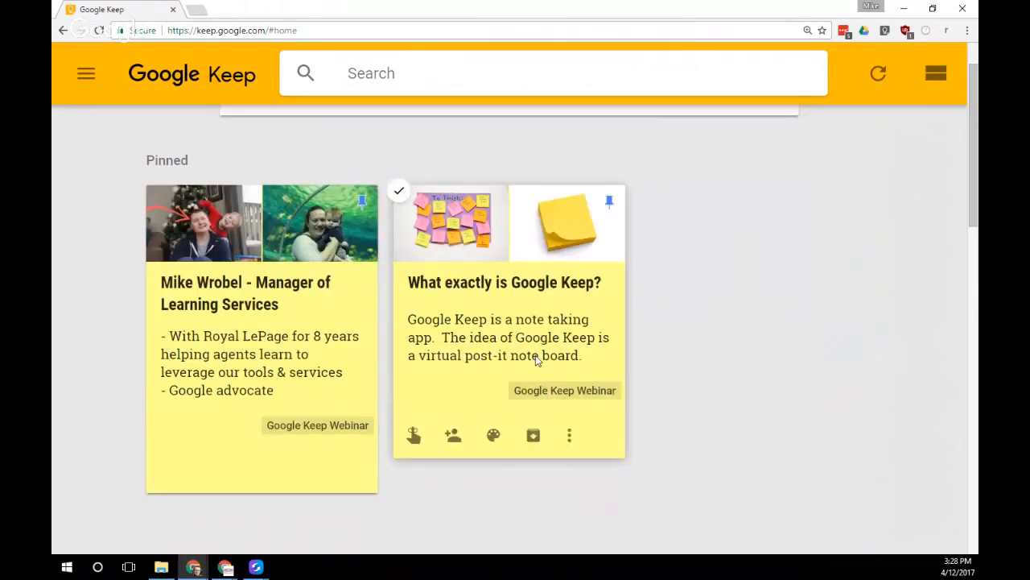
scroll(441, 412, "down", 12)
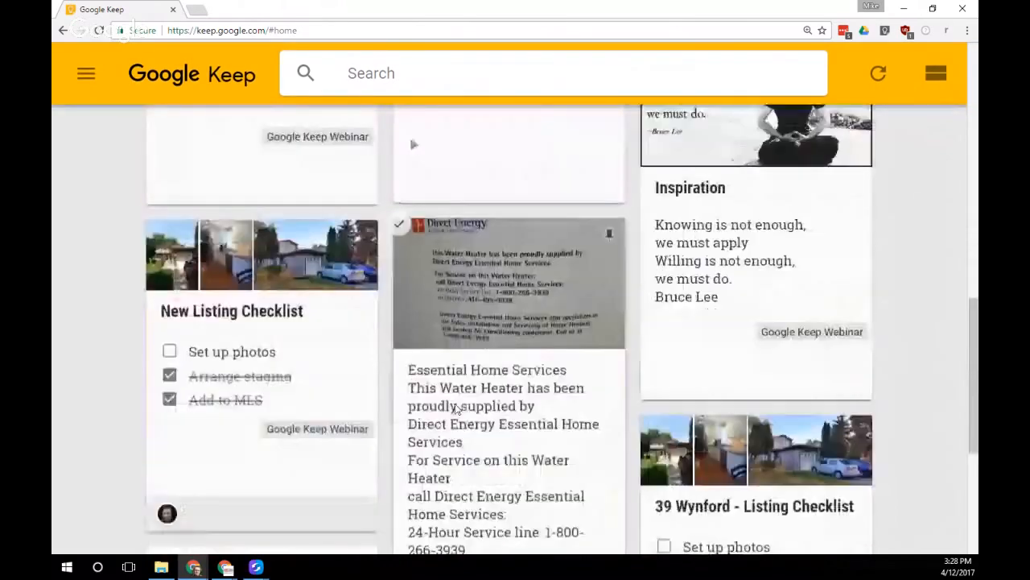
scroll(458, 410, "down", 5)
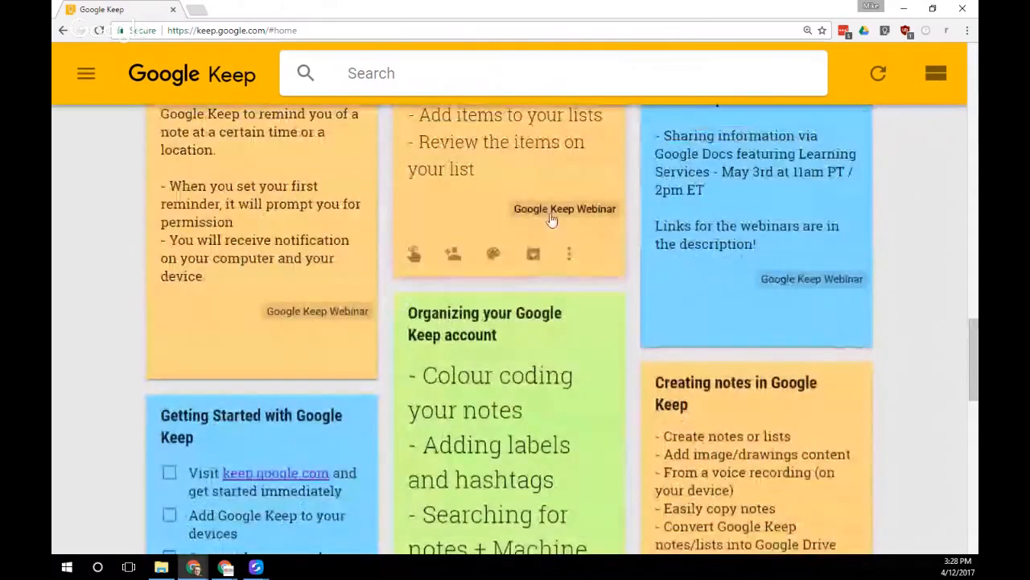
left_click(553, 214)
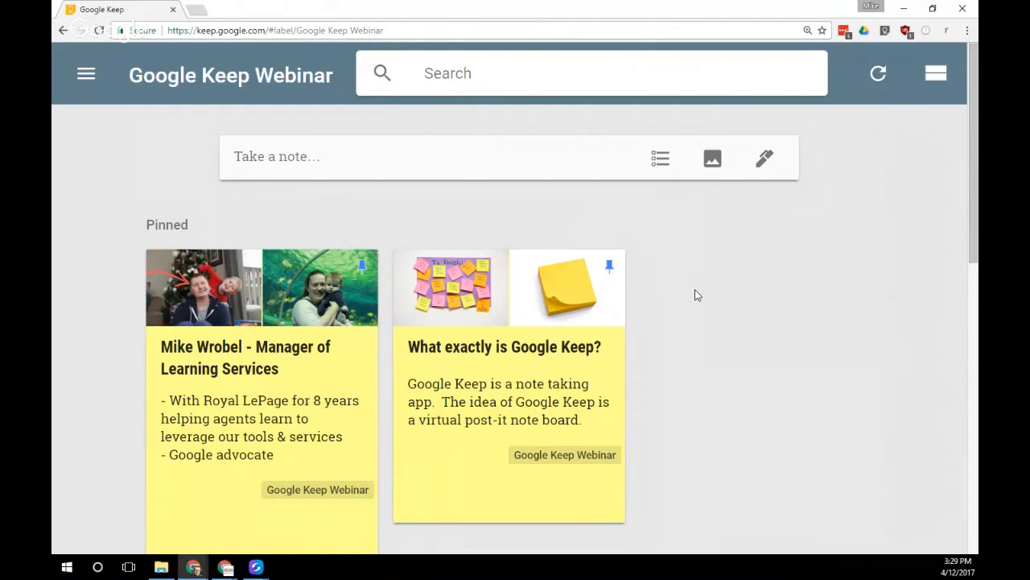
scroll(691, 306, "down", 1)
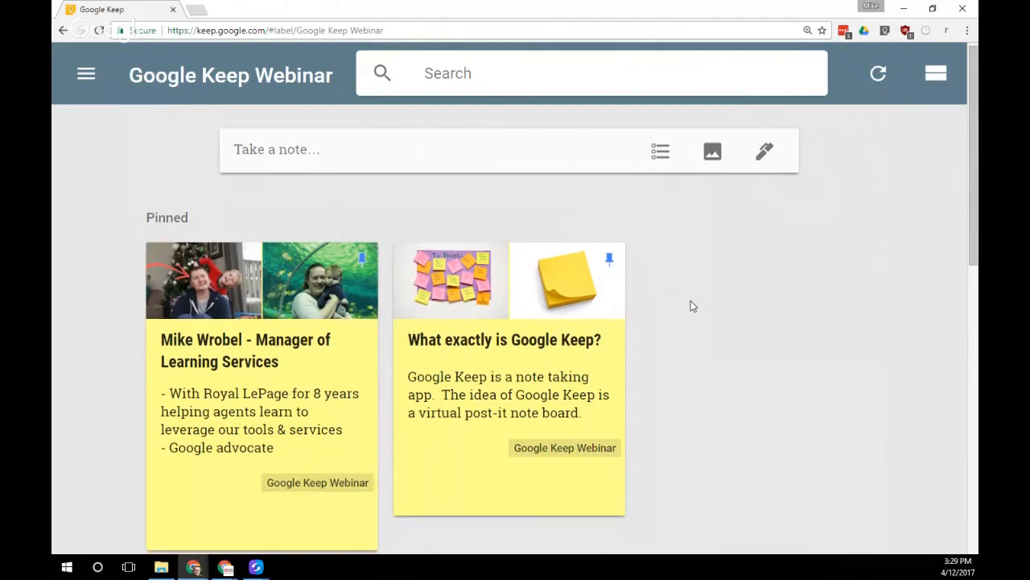
scroll(690, 306, "down", 1)
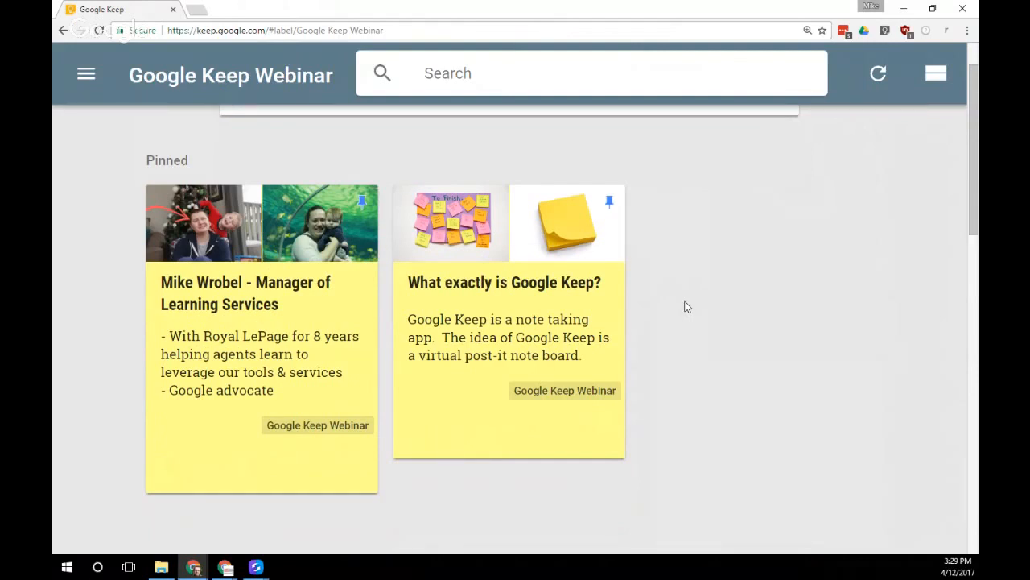
mouse_move(485, 338)
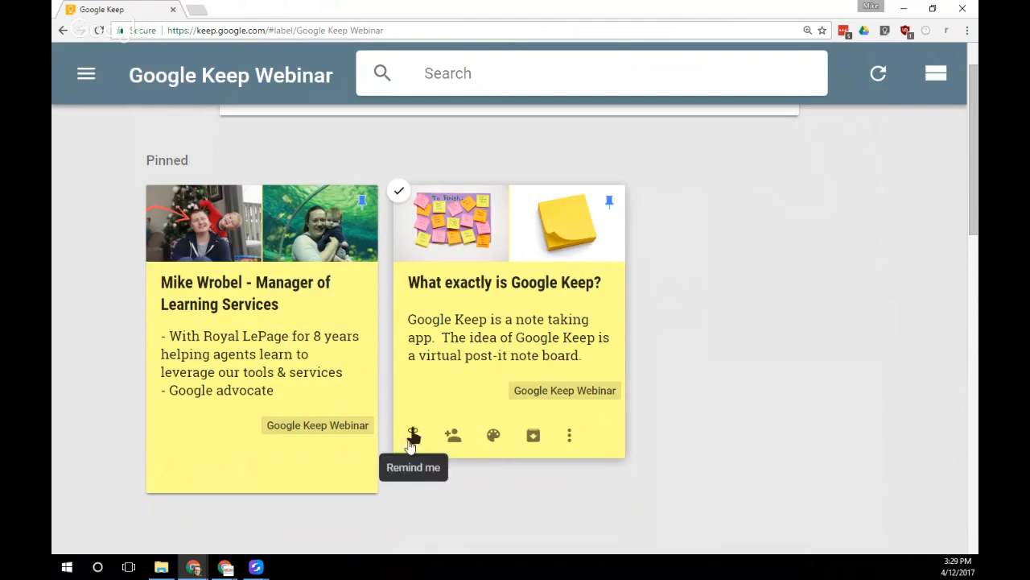
scroll(414, 443, "down", 1)
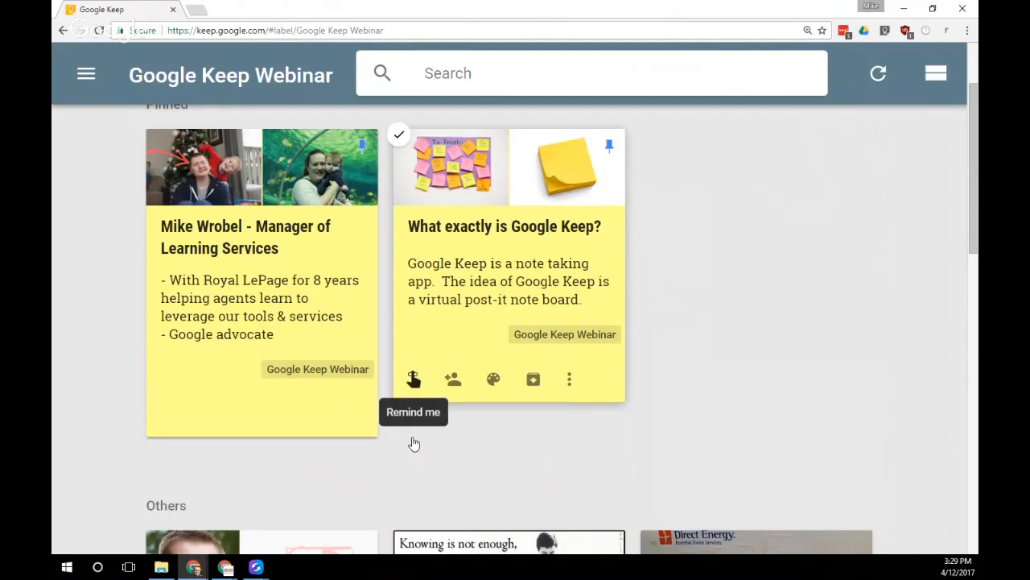
Add a Daily reminder to New Listing Checklist from 13 Apr 2017, Morning 08:00
scroll(414, 443, "down", 6)
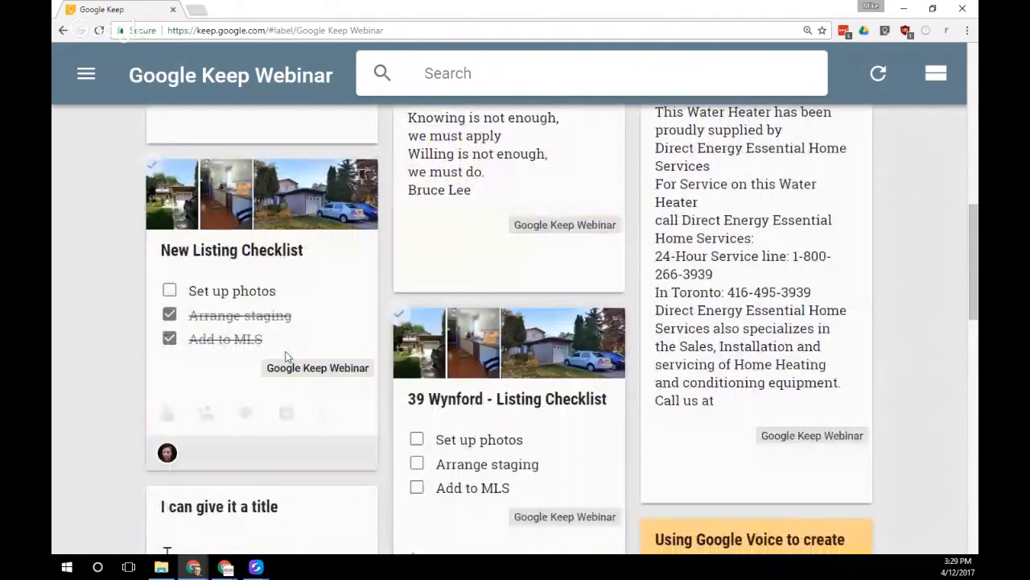
left_click(285, 356)
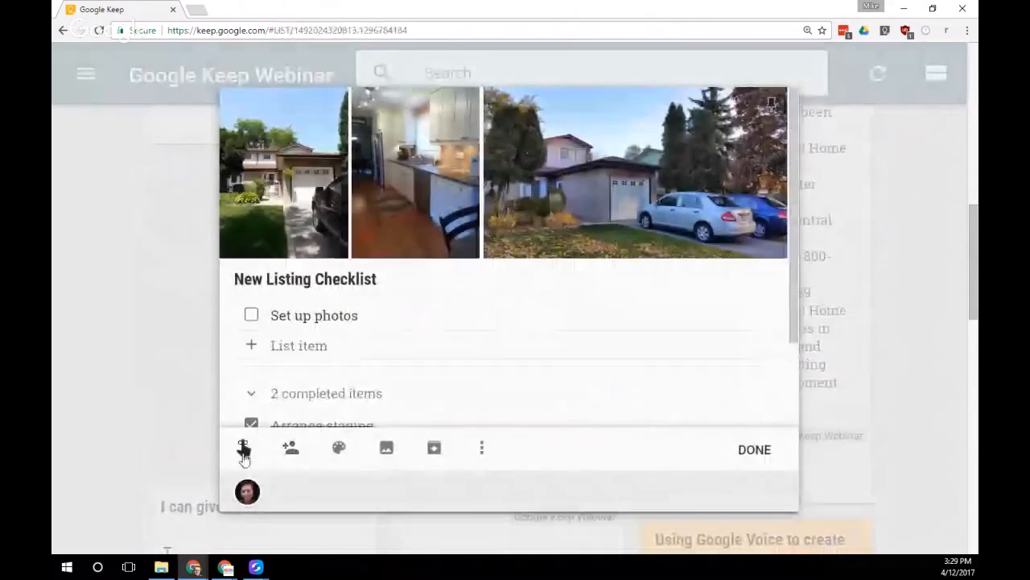
left_click(243, 448)
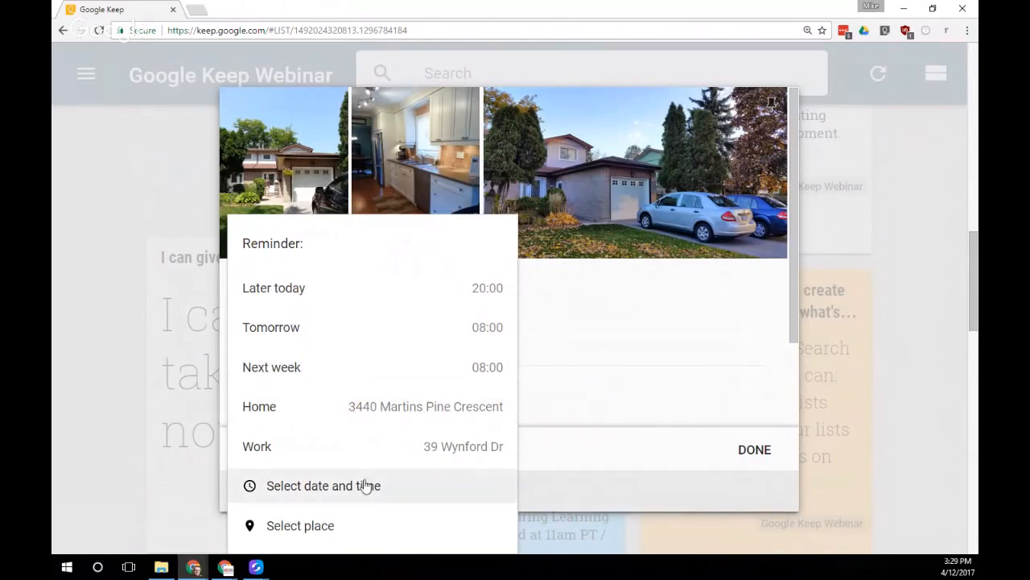
scroll(372, 505, "down", 1)
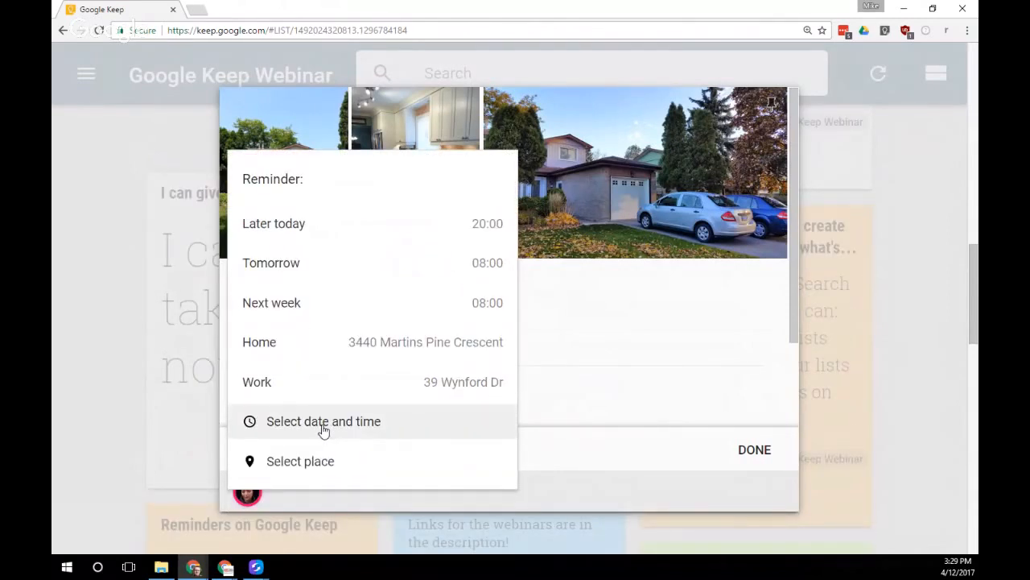
left_click(322, 430)
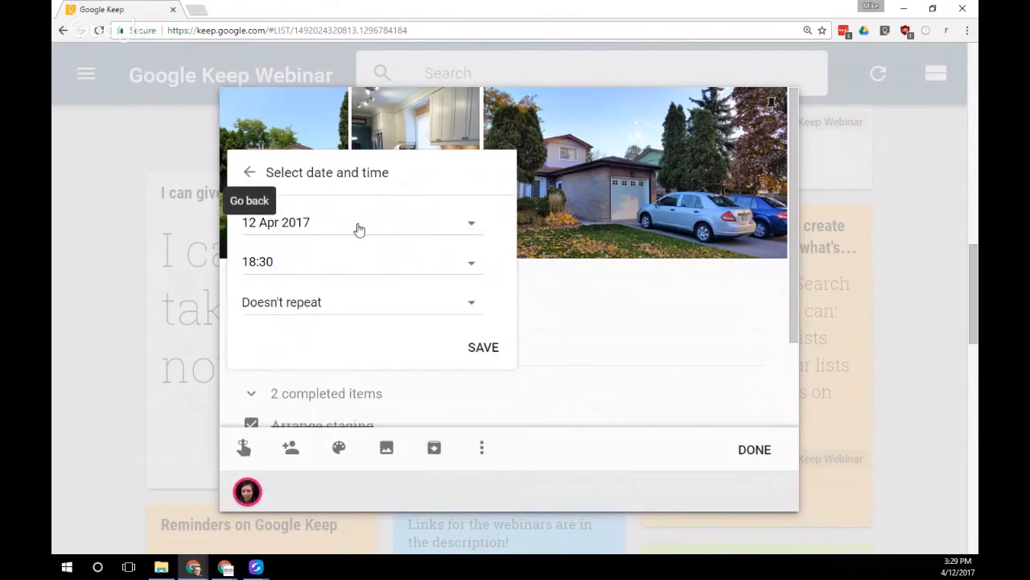
left_click(330, 227)
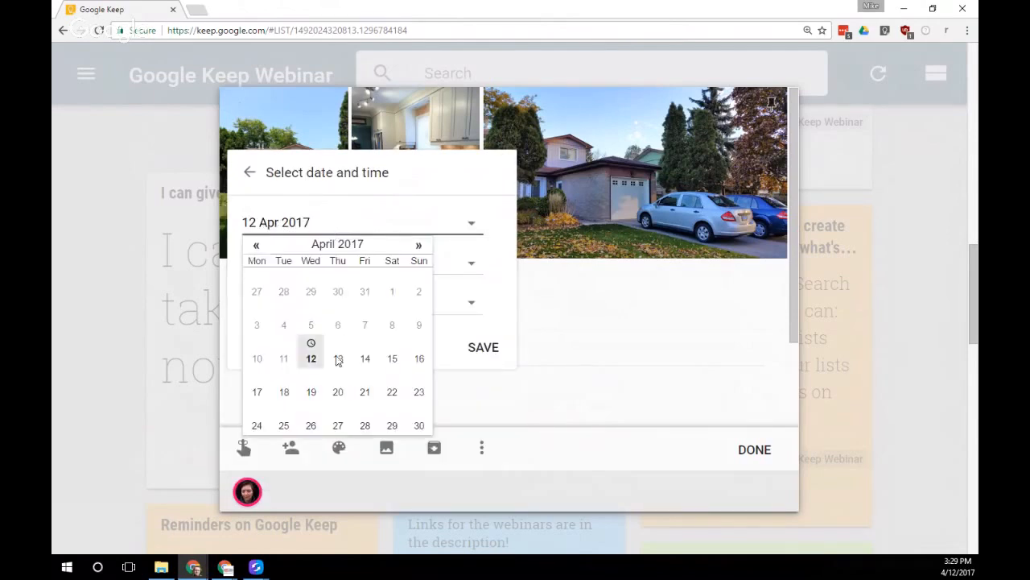
left_click(338, 358)
left_click(306, 266)
left_click(352, 298)
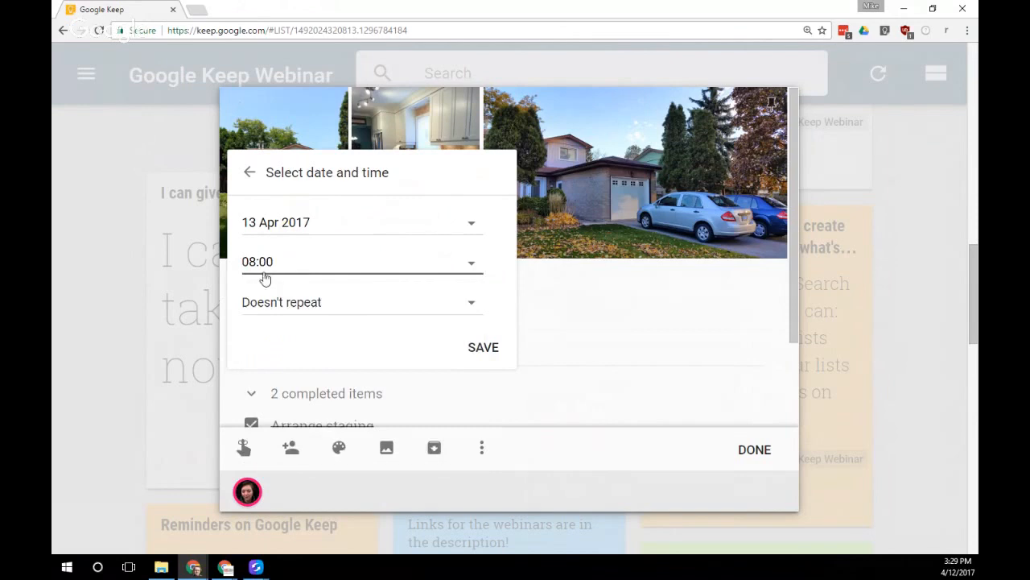
left_click(310, 304)
left_click(336, 373)
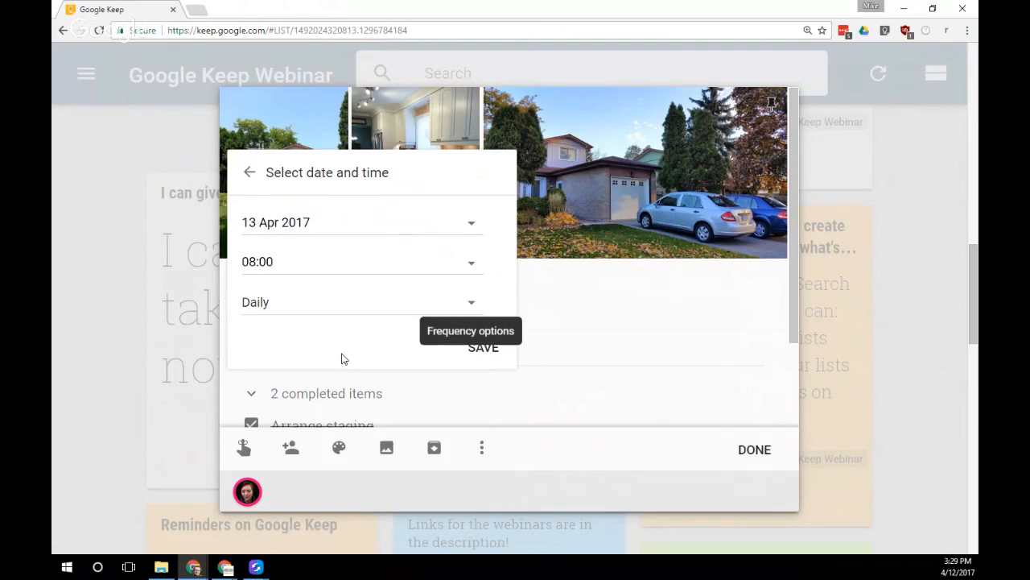
left_click(484, 352)
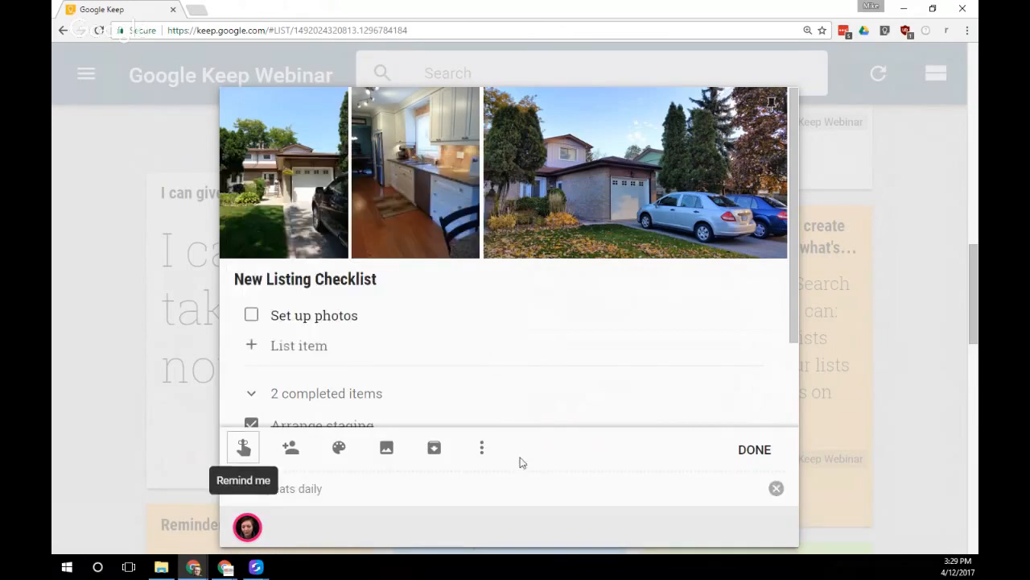
left_click(757, 450)
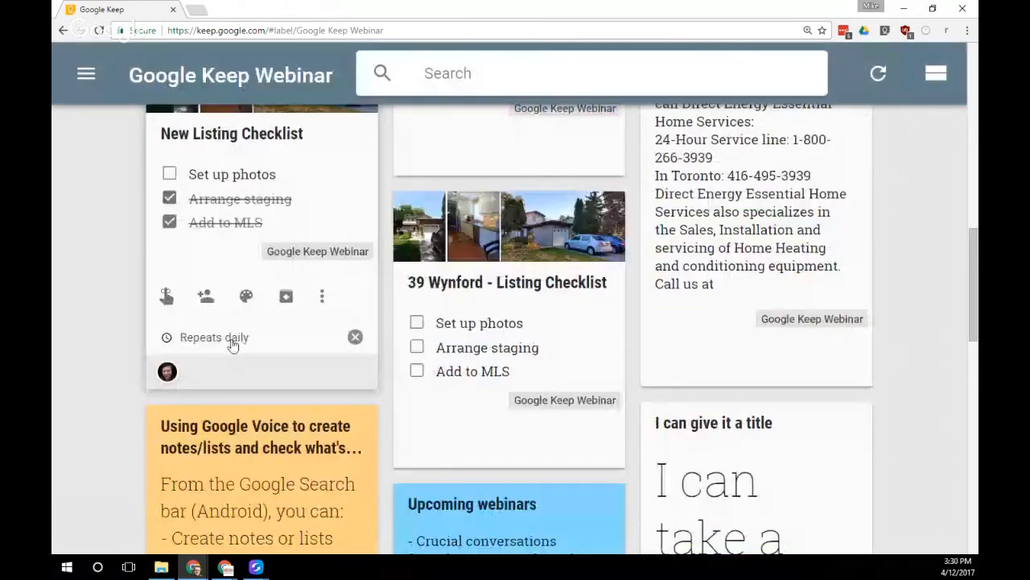
Delete the New Listing Checklist's Repeats daily reminder
left_click(232, 345)
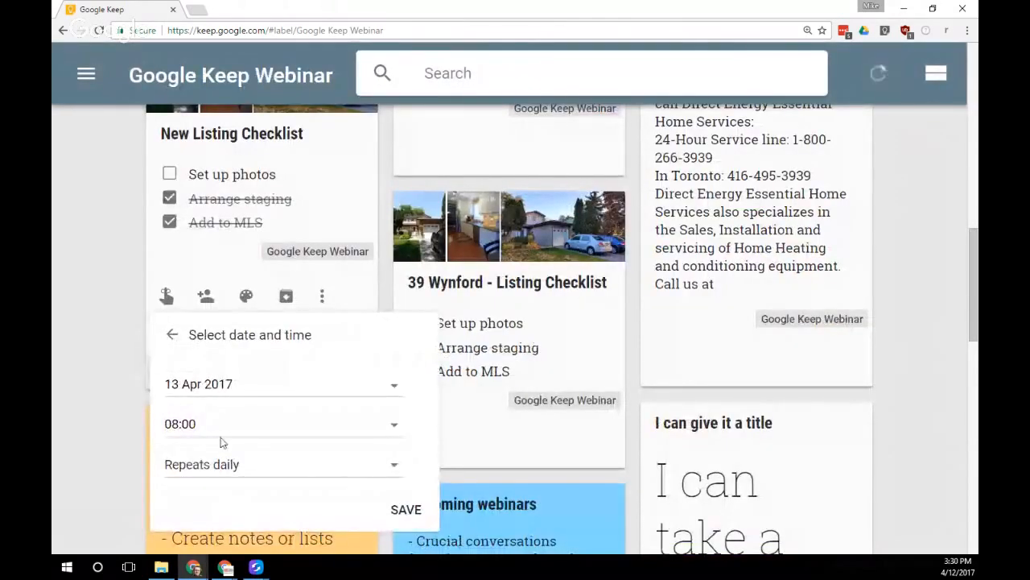
left_click(171, 342)
left_click(127, 278)
scroll(175, 317, "up", 1)
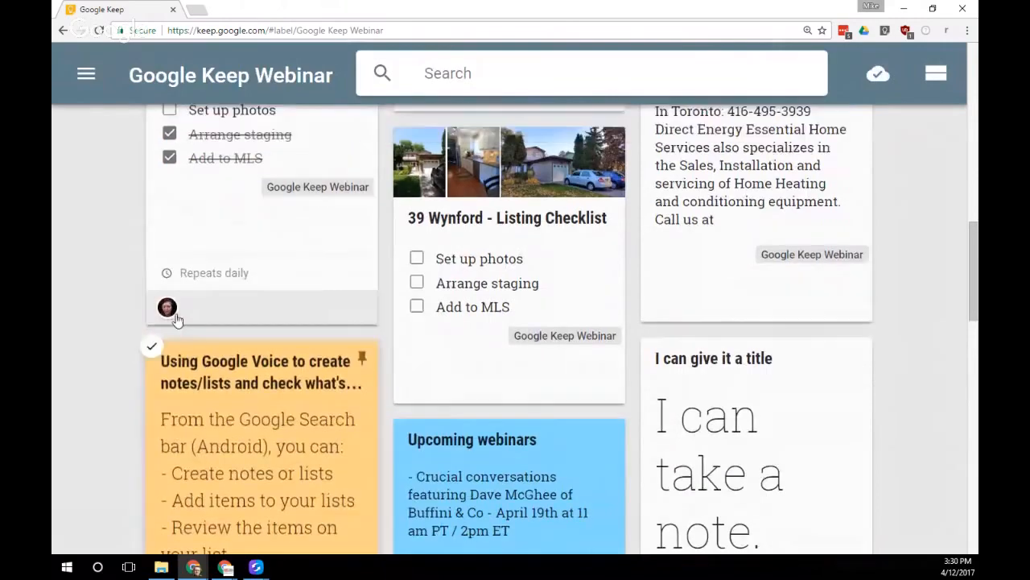
scroll(186, 319, "up", 1)
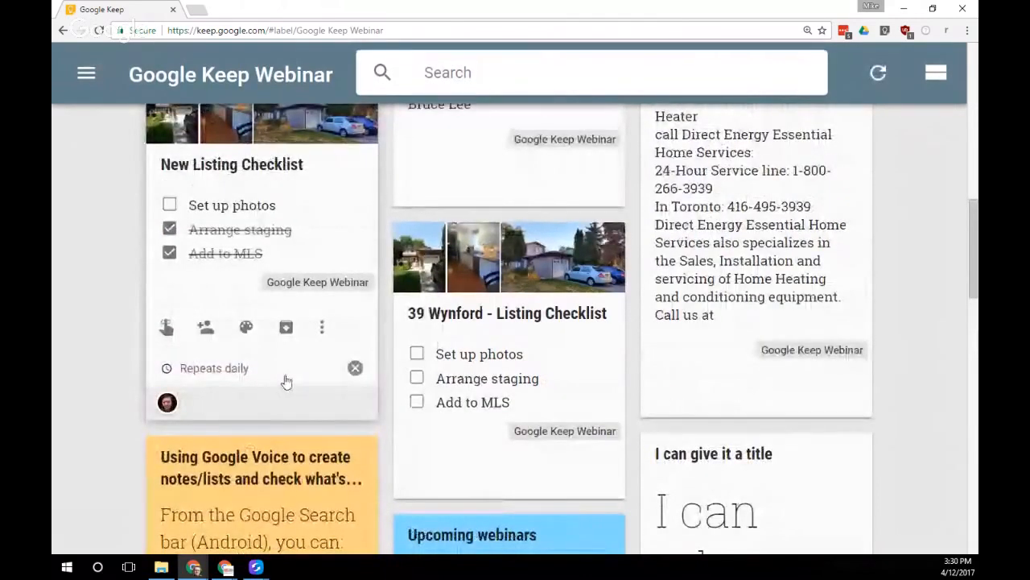
left_click(355, 367)
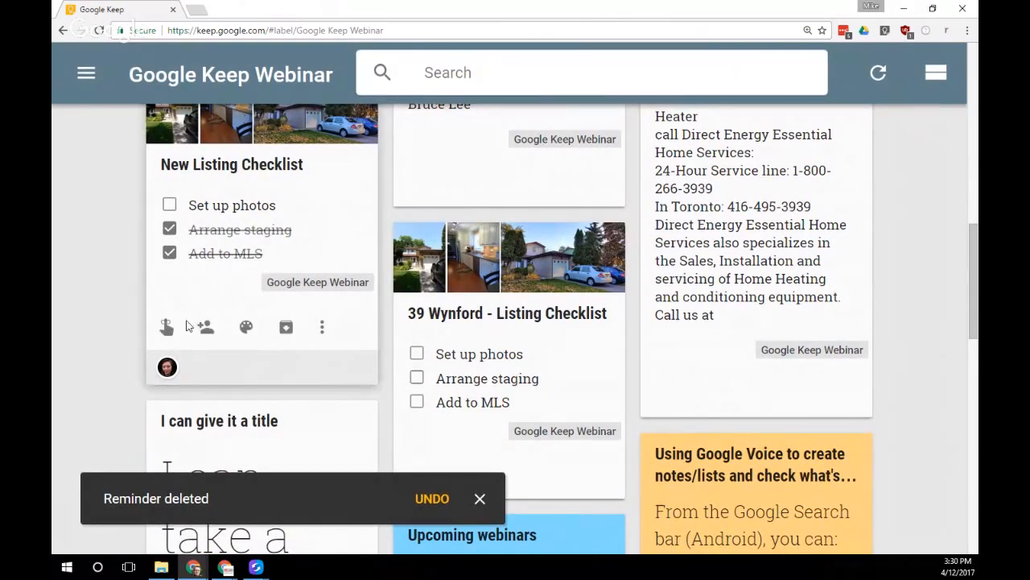
Give the checklist note a Home location reminder
left_click(166, 327)
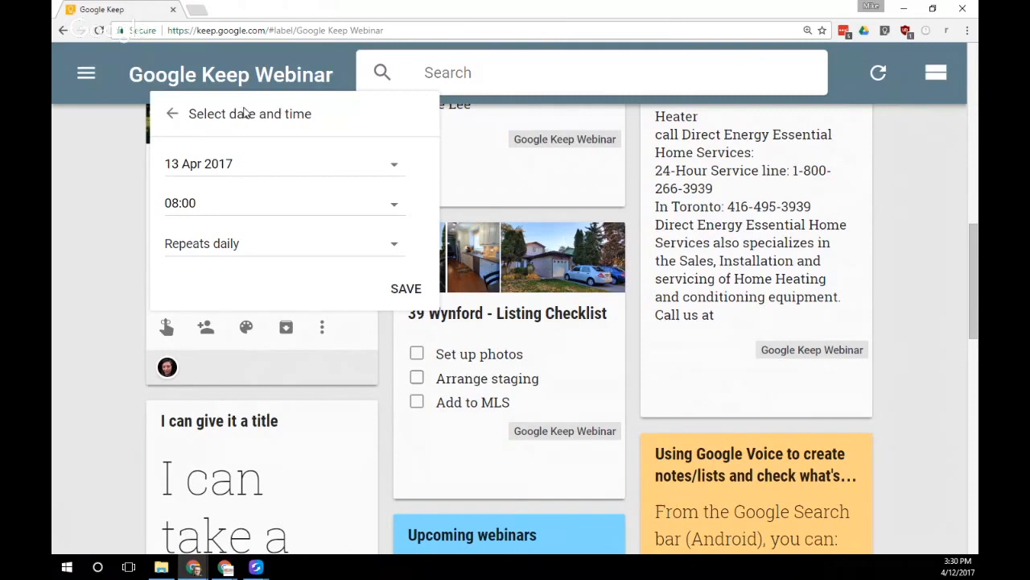
left_click(172, 114)
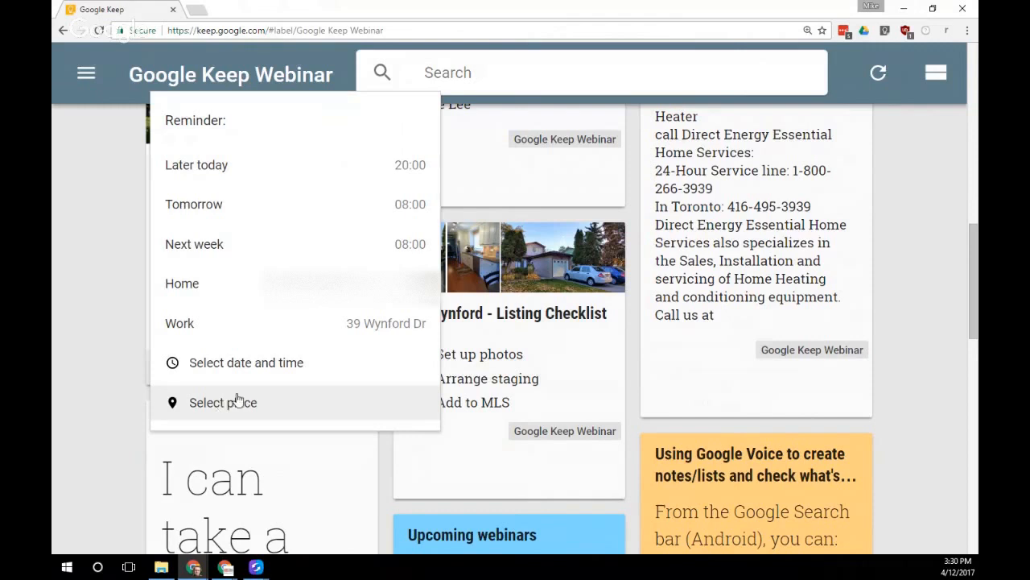
left_click(253, 294)
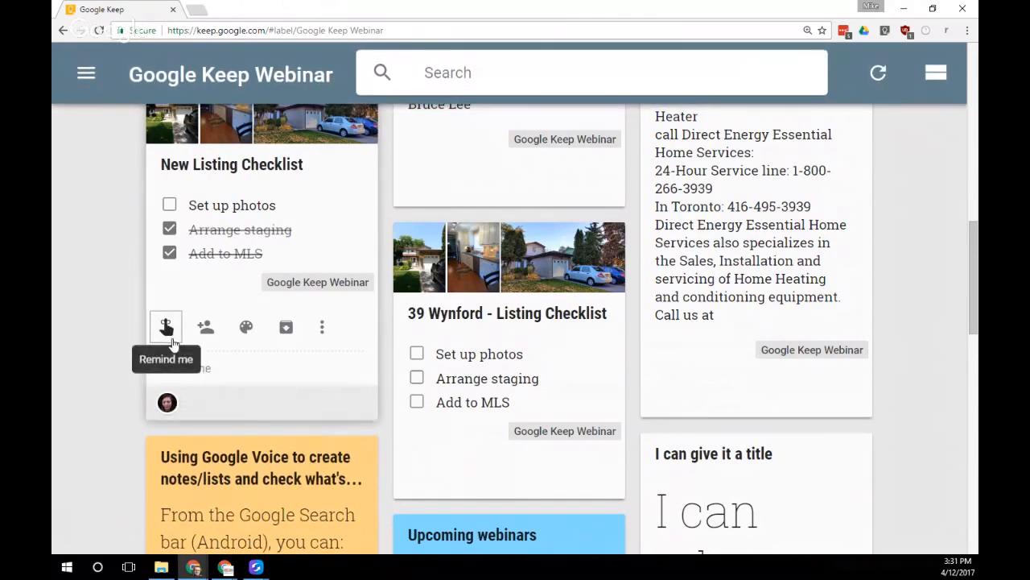
Change the reminder's location from Home to Work
mouse_move(208, 375)
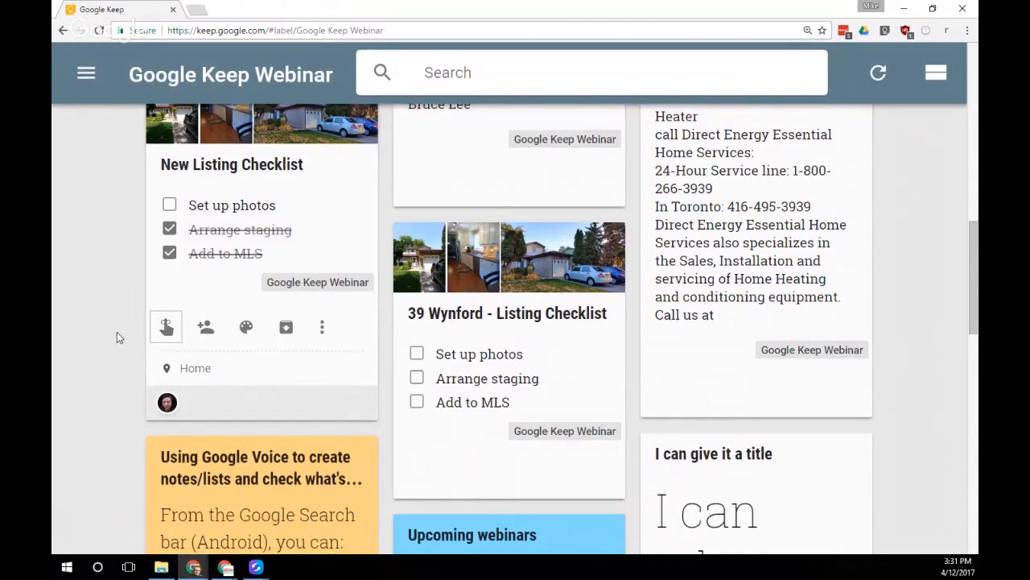
left_click(176, 333)
left_click(172, 365)
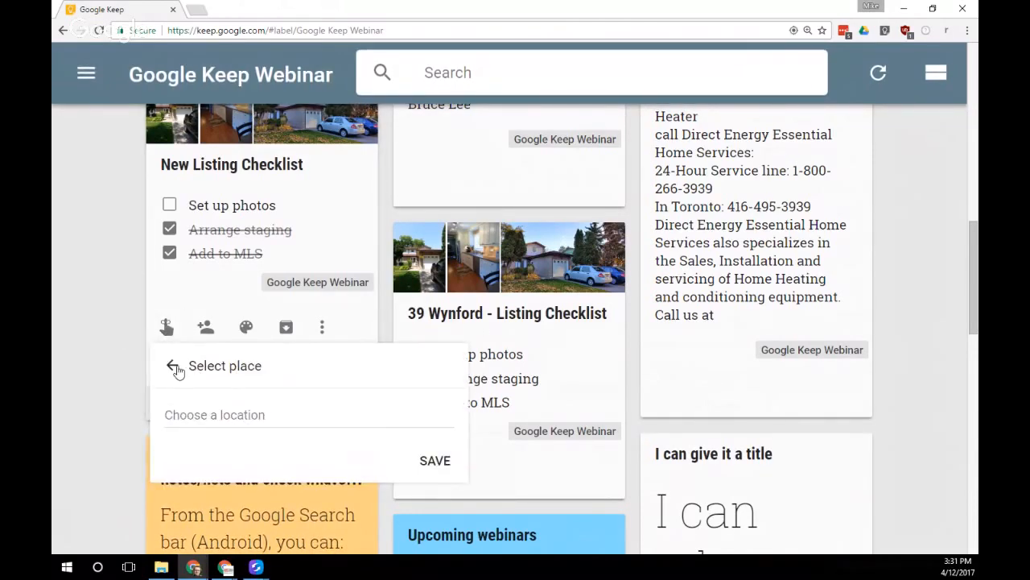
left_click(225, 460)
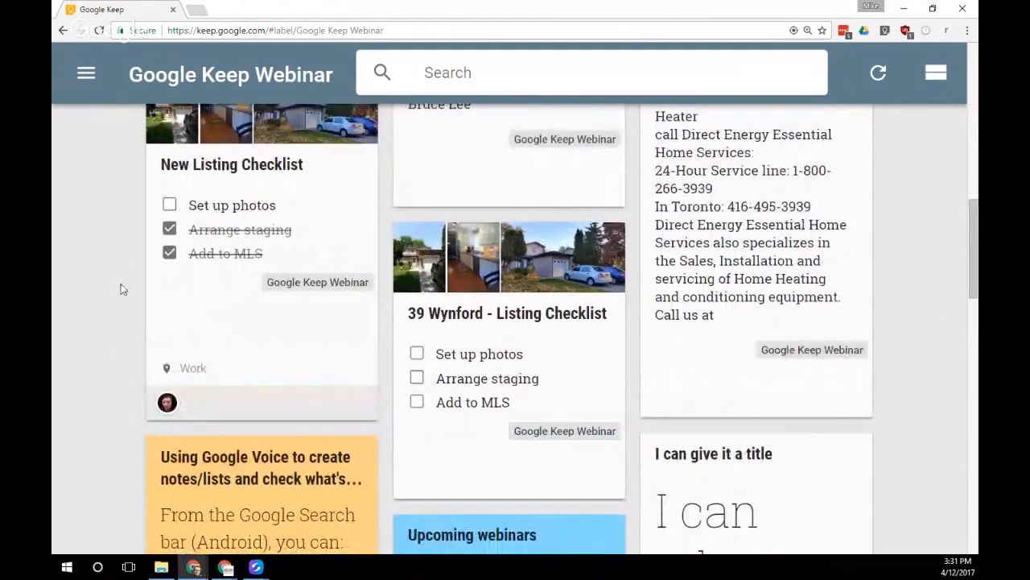
left_click(869, 10)
Load keep.google.com in a new Chrome window under the personal profile
left_click(781, 103)
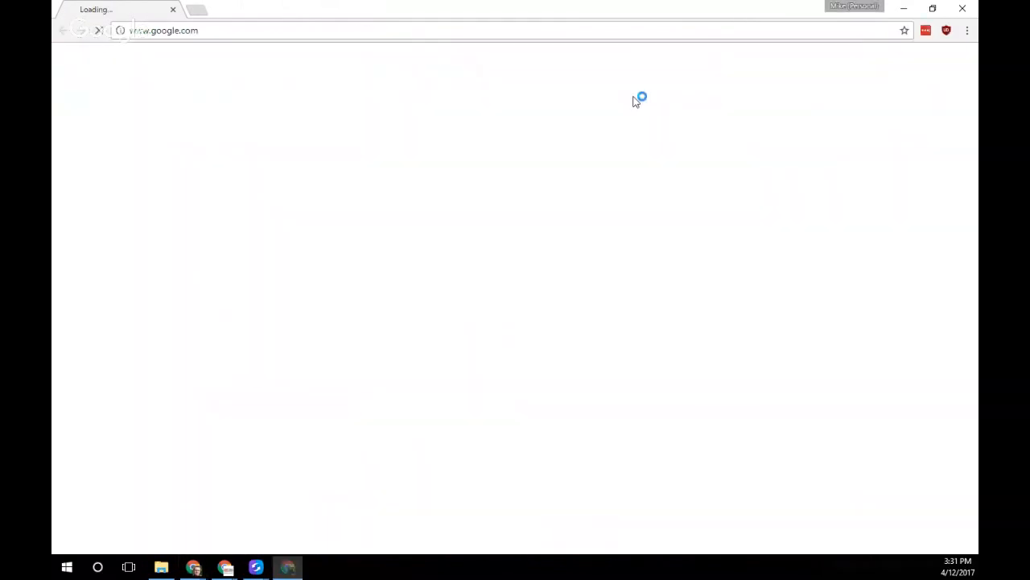
left_click(243, 32)
type("keep.go")
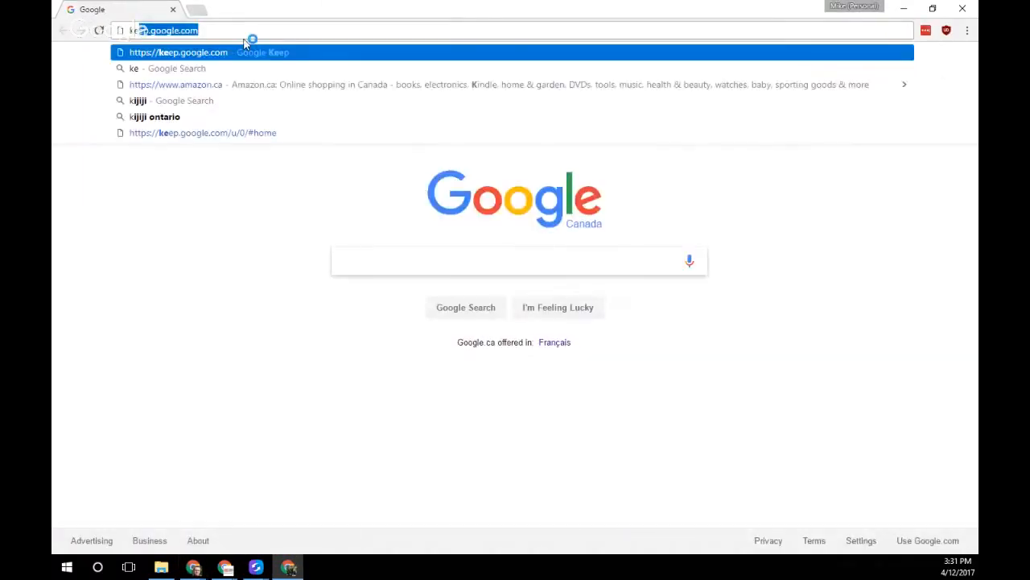
type("ogle.co")
key("Return")
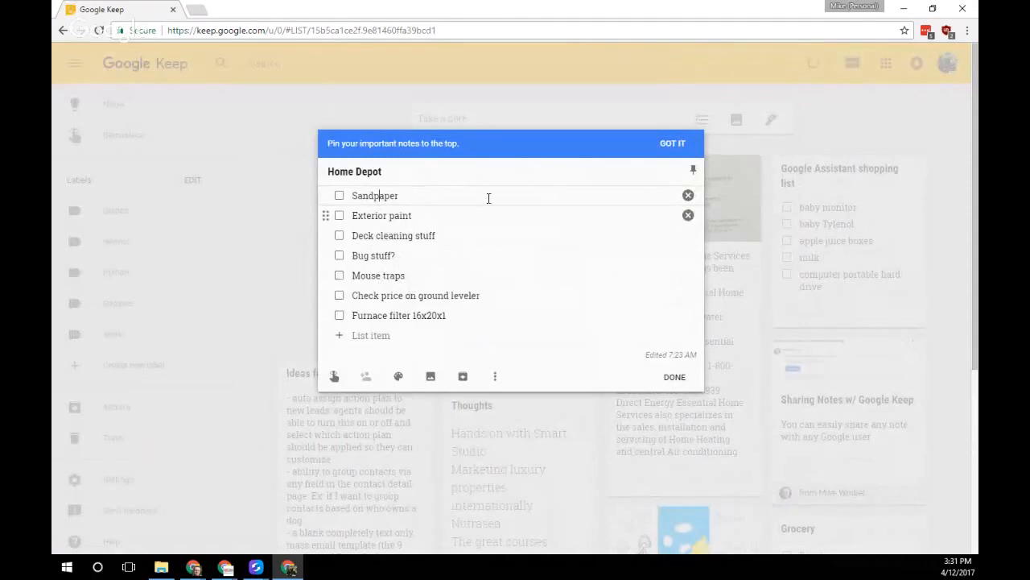
Give the Home Depot list a place reminder for The Home Depot, then close the note
left_click(671, 143)
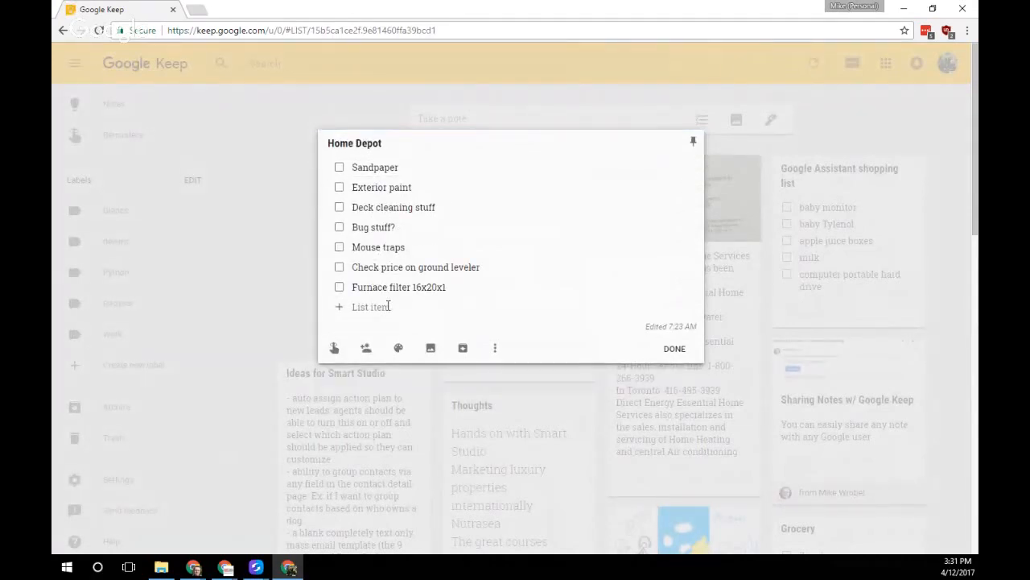
left_click(335, 350)
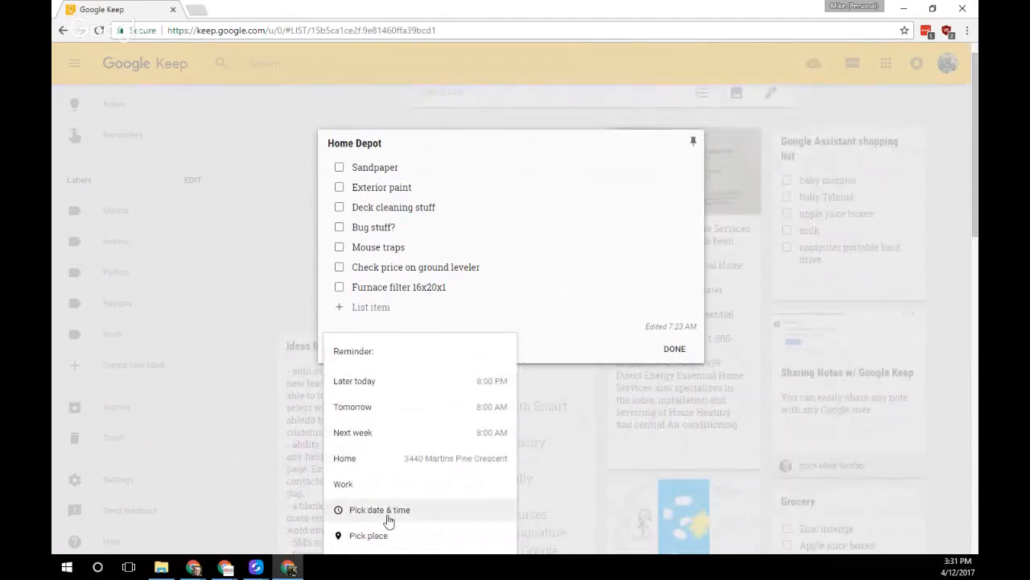
left_click(391, 536)
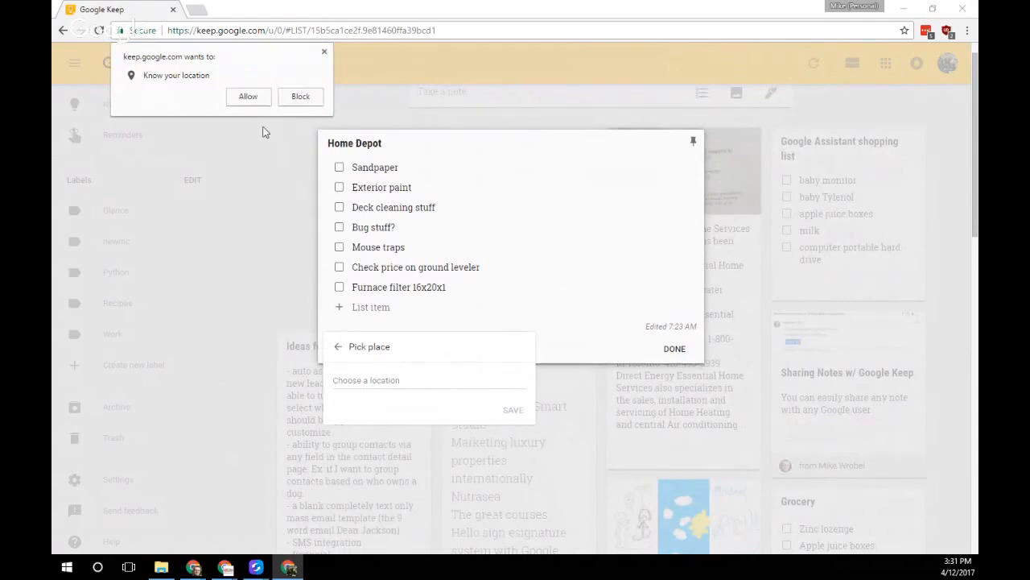
left_click(246, 94)
type("Ho")
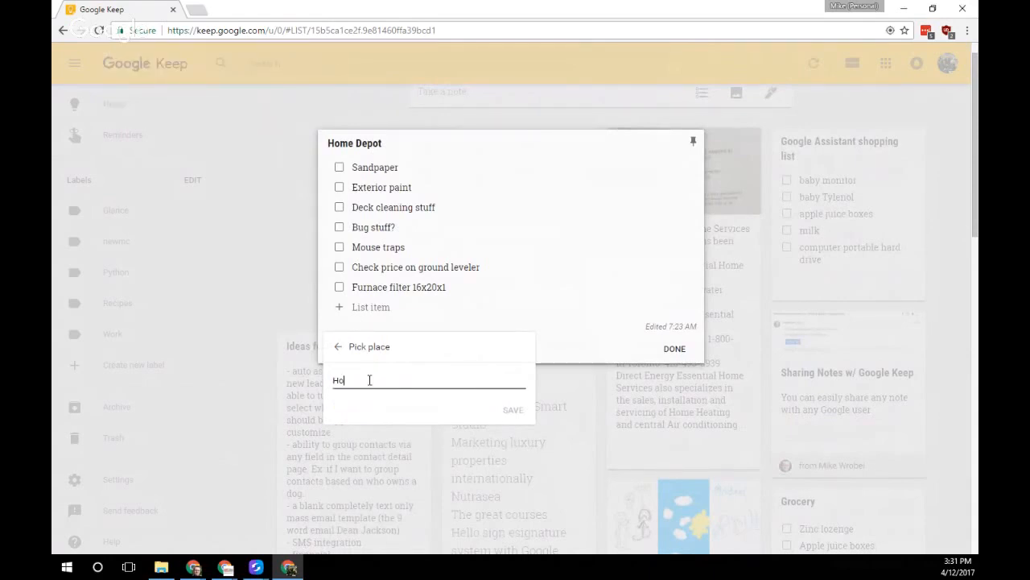
type("me depo")
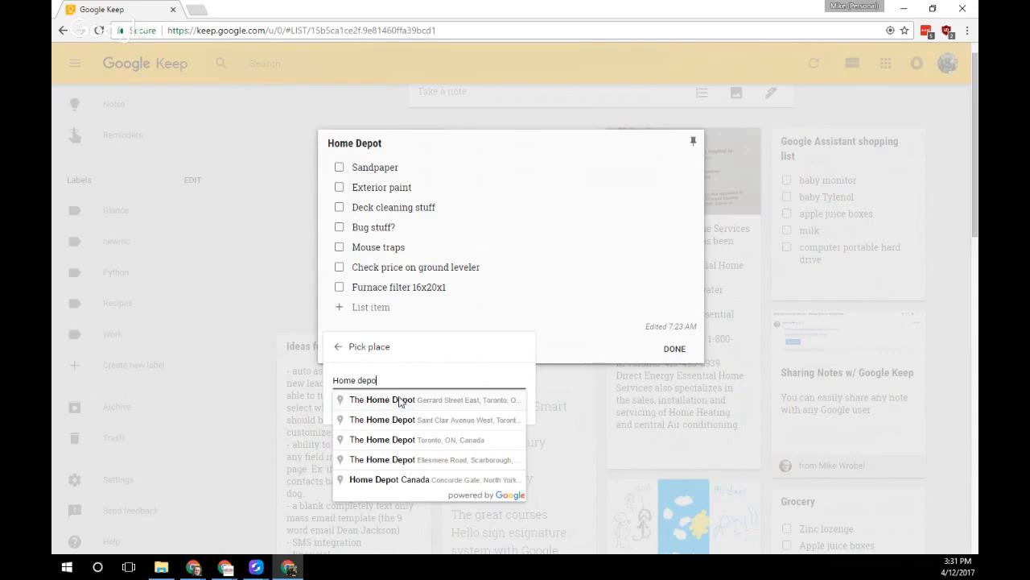
left_click(403, 399)
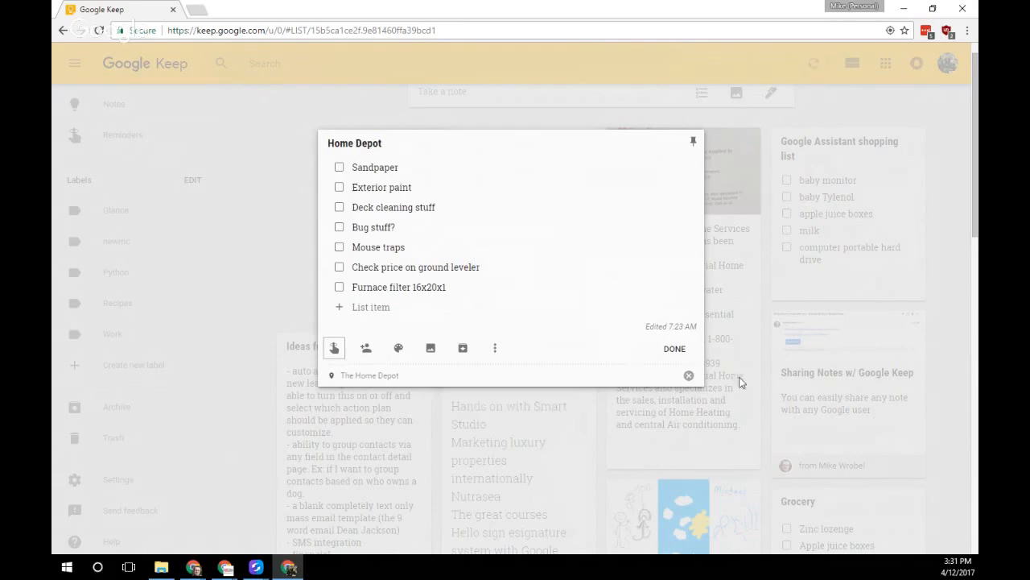
left_click(673, 350)
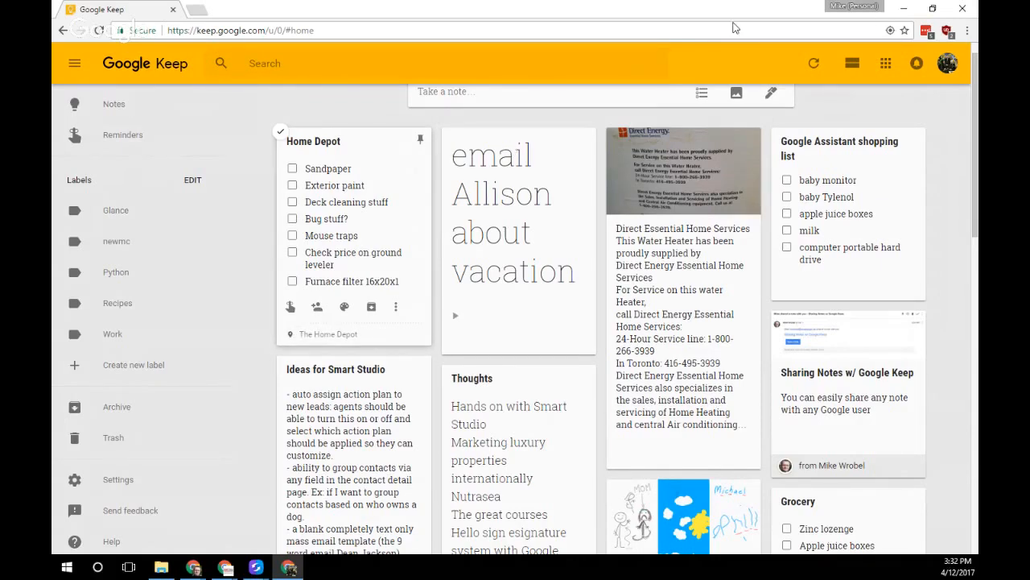
Minimize the personal Chrome window to reveal the Google Keep Webinar label
left_click(902, 10)
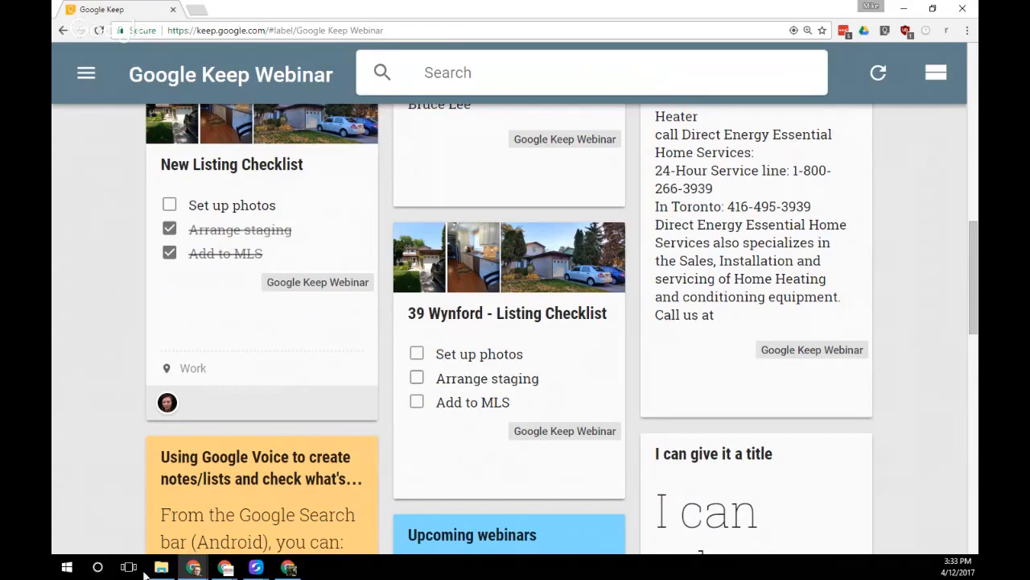
Archive the 'New listing checklist #ActiveListing' note in the mirrored phone's Keep app
mouse_move(256, 567)
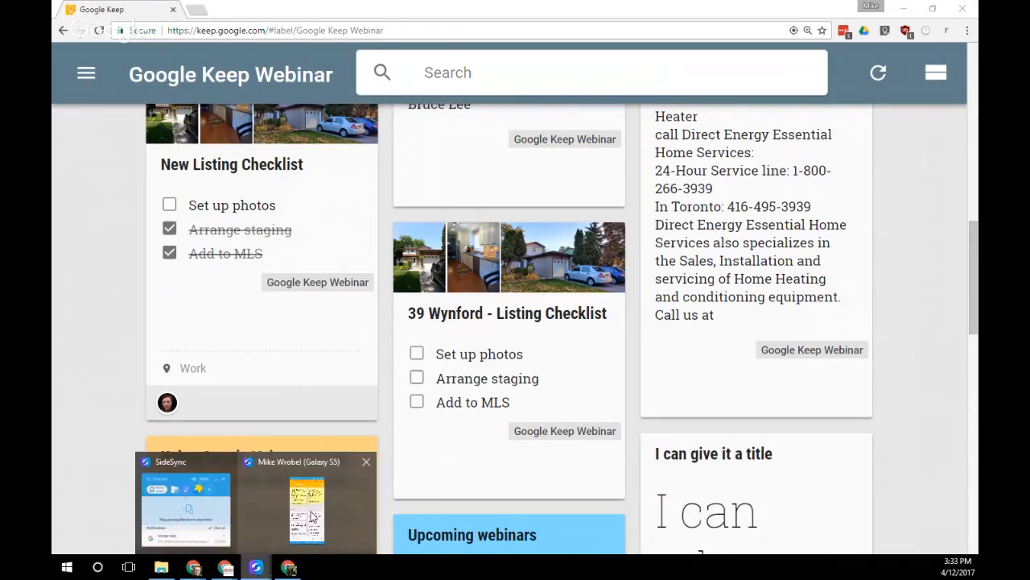
left_click(313, 516)
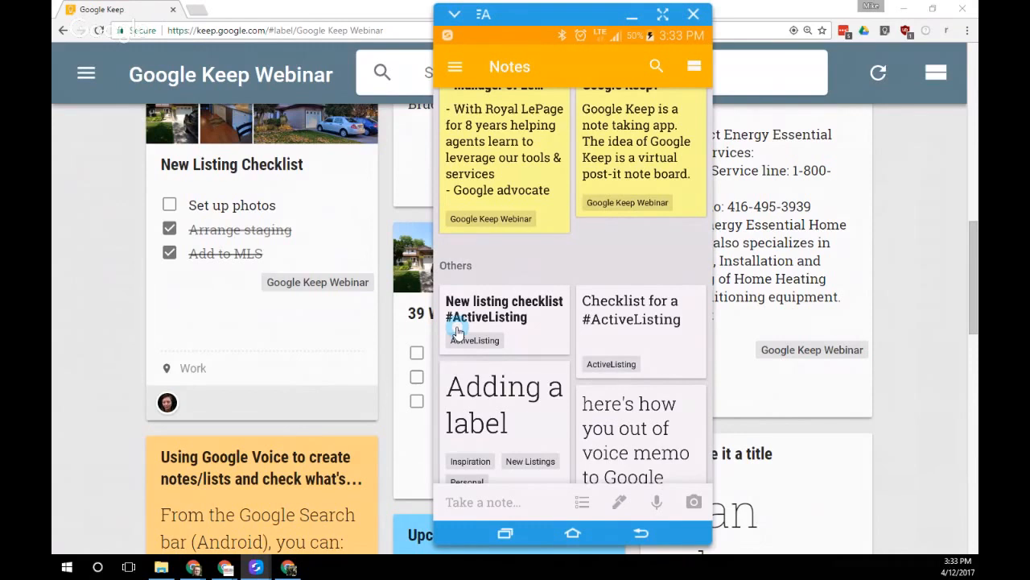
left_click(523, 321)
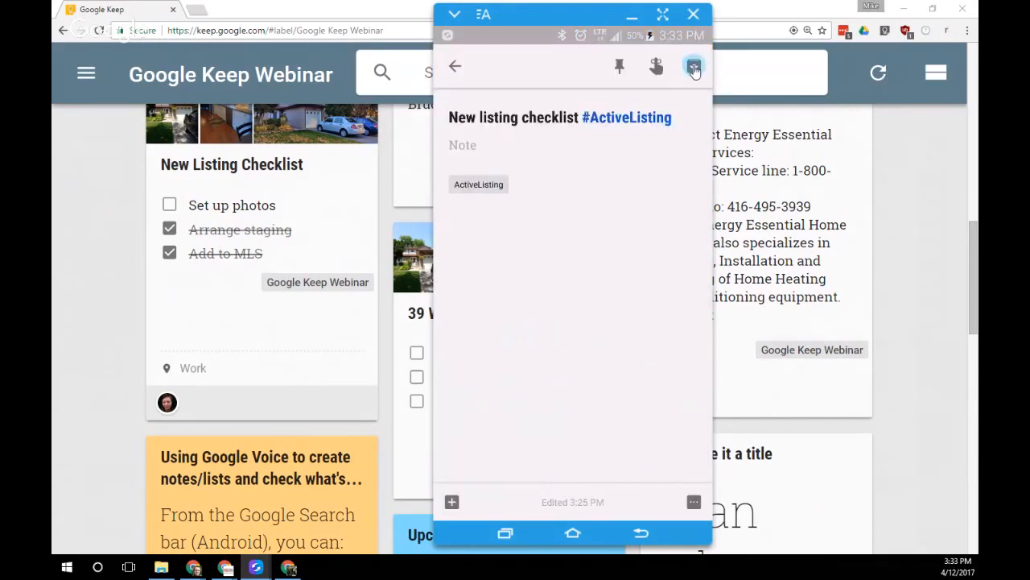
left_click(694, 72)
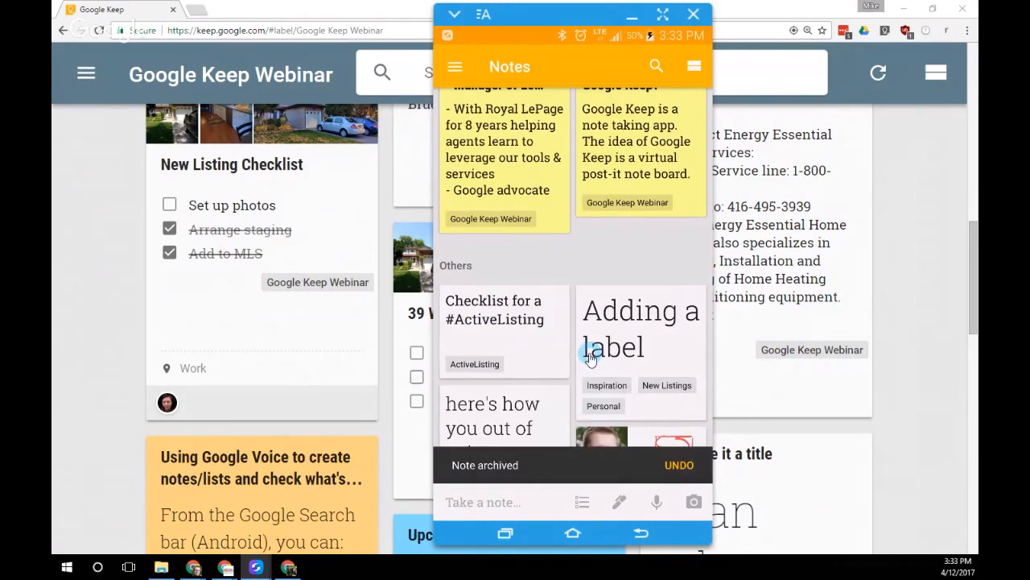
Move the Checklist for a #ActiveListing card to the right column of the phone's notes list
left_click_drag(528, 330, 665, 327)
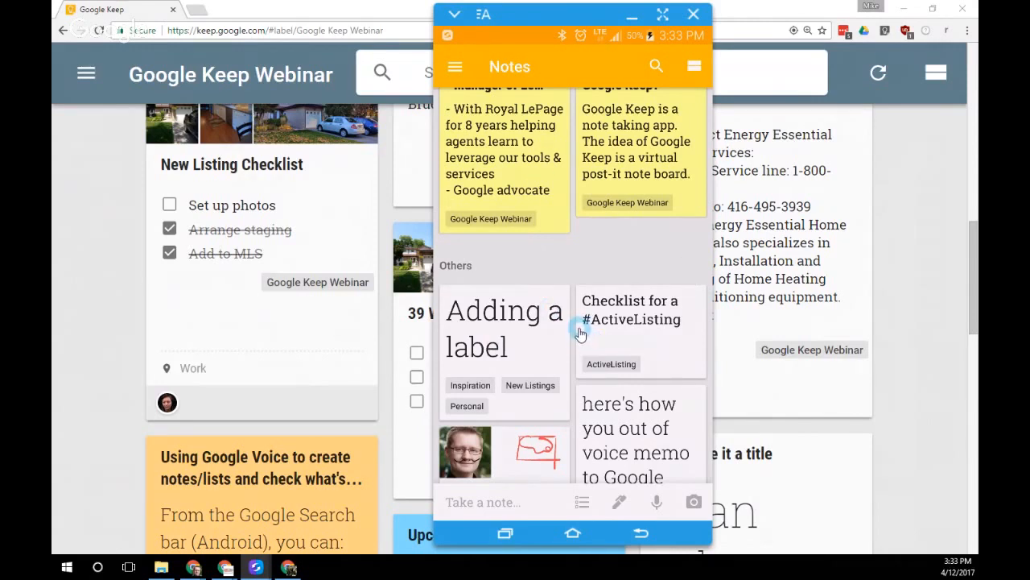
scroll(581, 331, "up", 3)
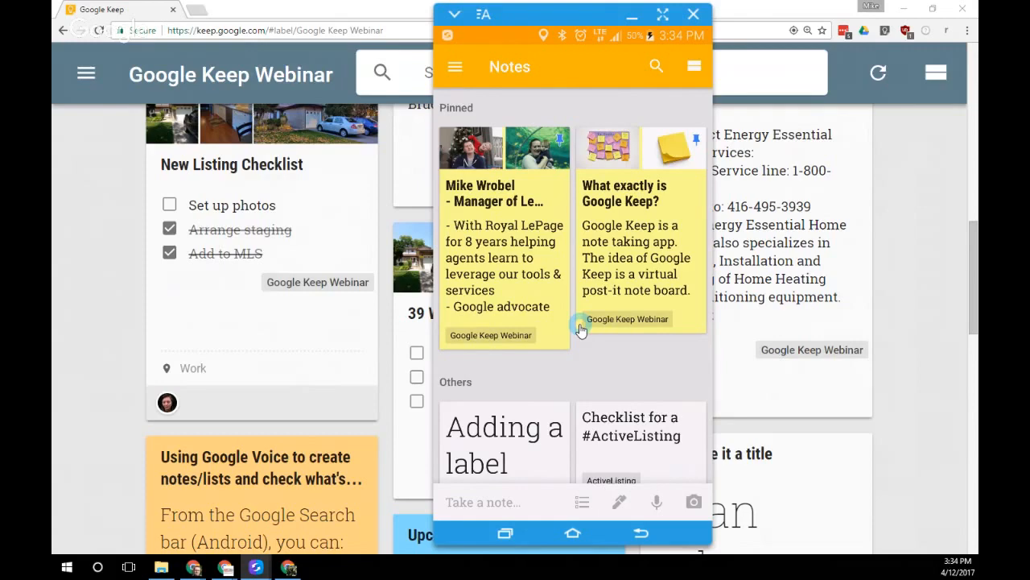
Return to the phone's home screen, then open Keep from the Note to self suggestion
right_click(581, 327)
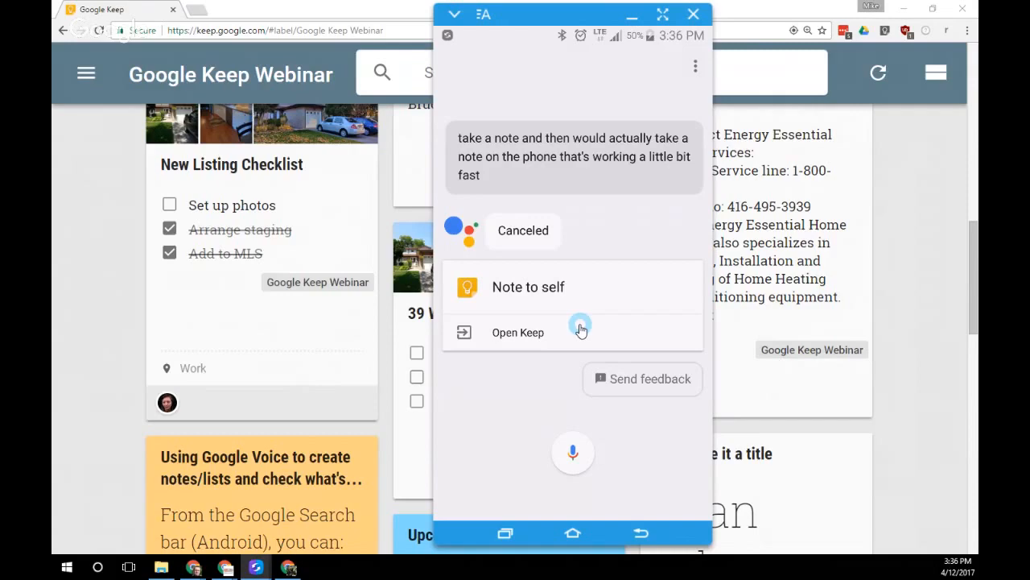
left_click(580, 329)
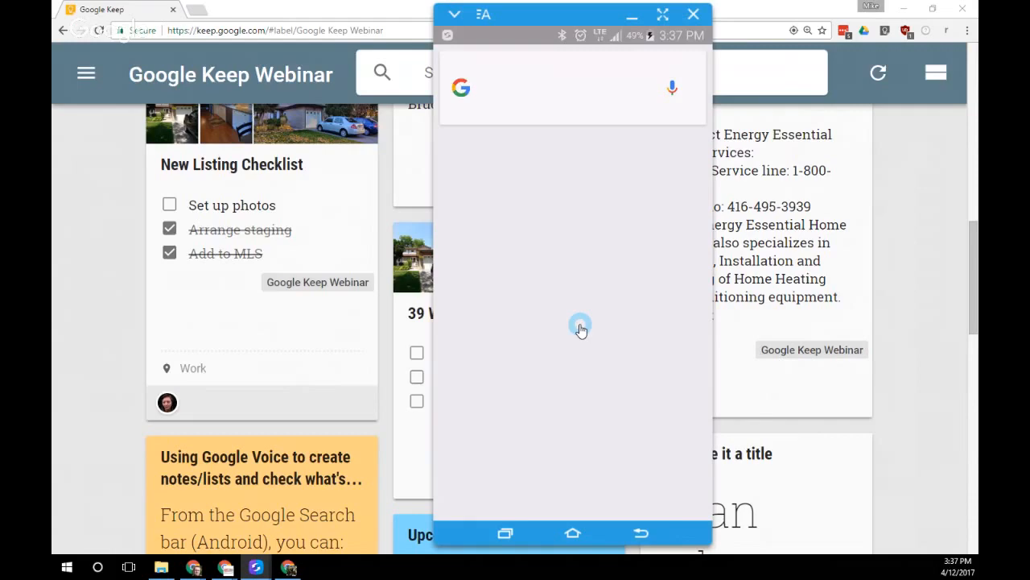
Dismiss the empty Google search screen on the mirrored phone
left_click(581, 329)
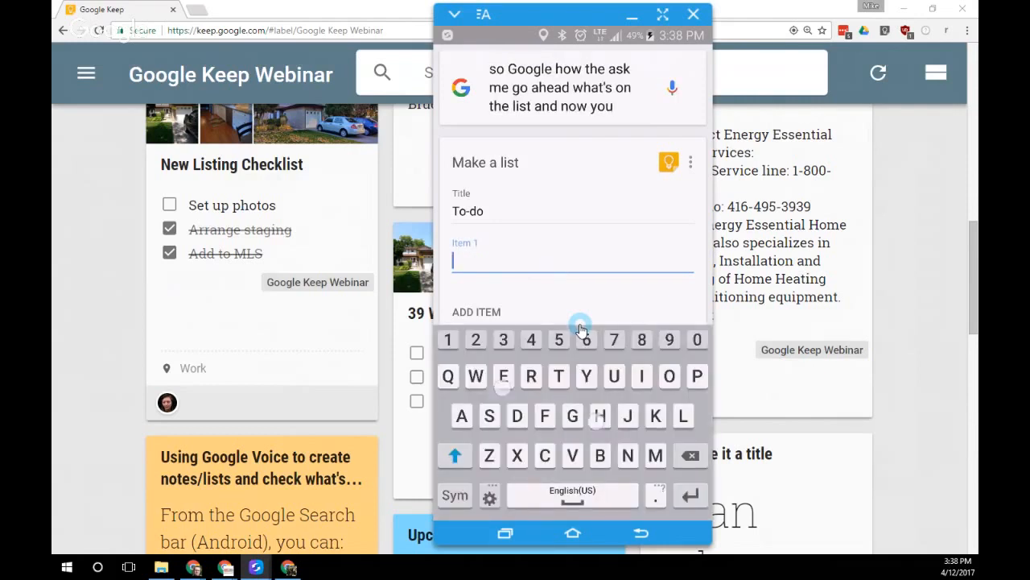
Enter 'Here you go' as the To-do list's first item
type("Here you go")
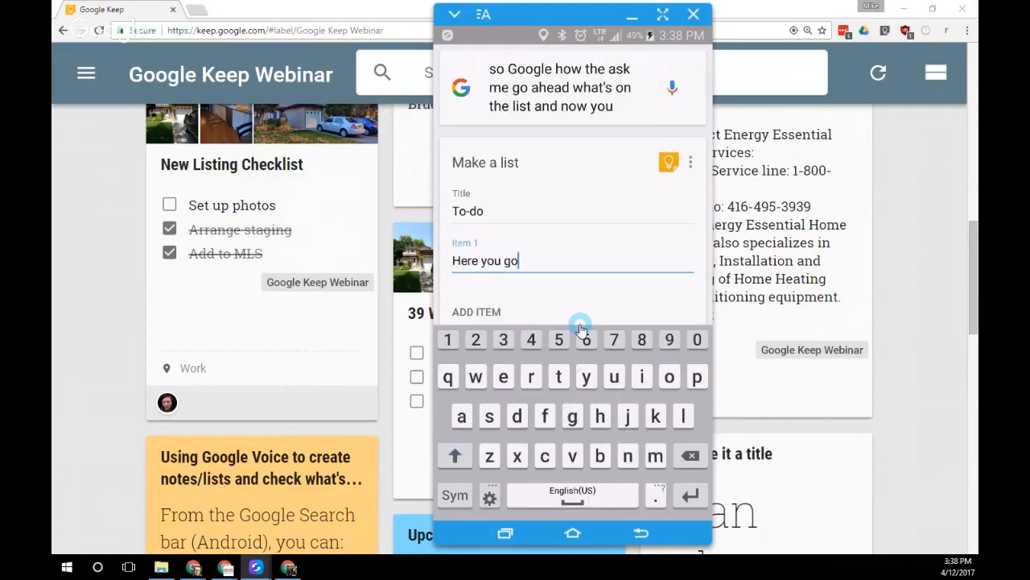
key("Return")
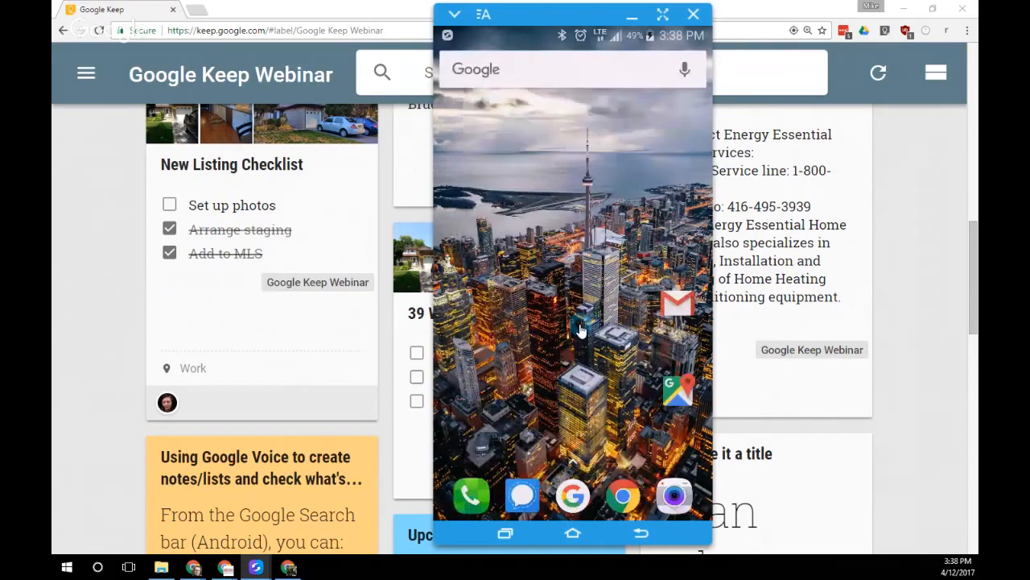
left_click(580, 330)
Summon the phone's Google Assistant and open the Home Depot list in Keep from its answer
left_click(620, 367)
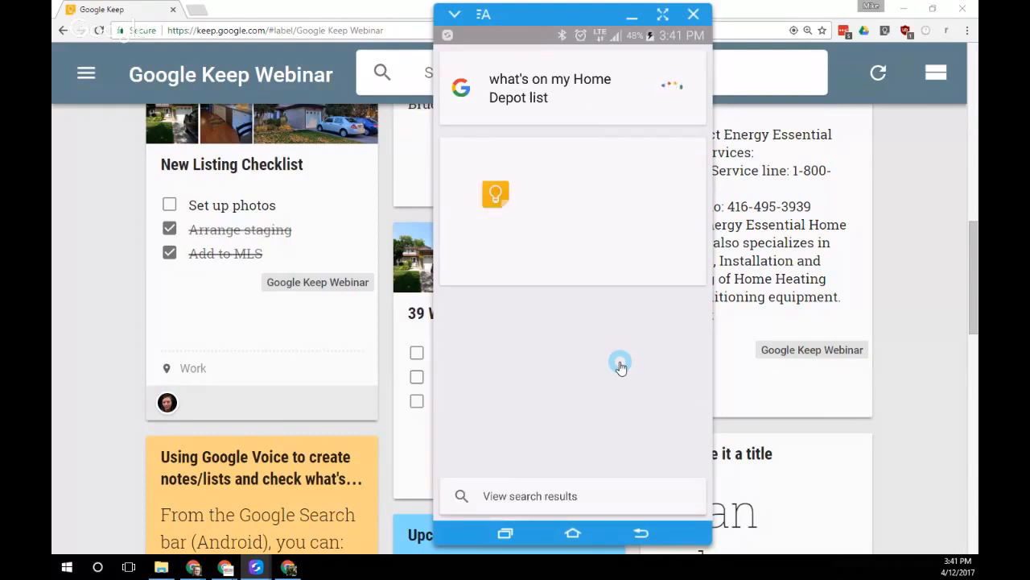
left_click(529, 242)
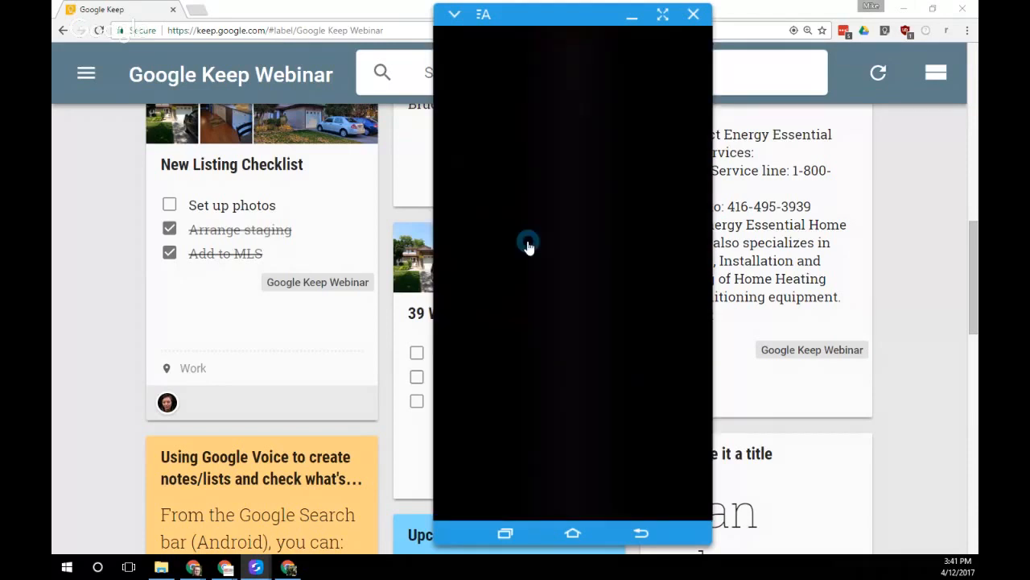
Copy the New Listing Checklist note into a new Google Doc and open that document
left_click(366, 11)
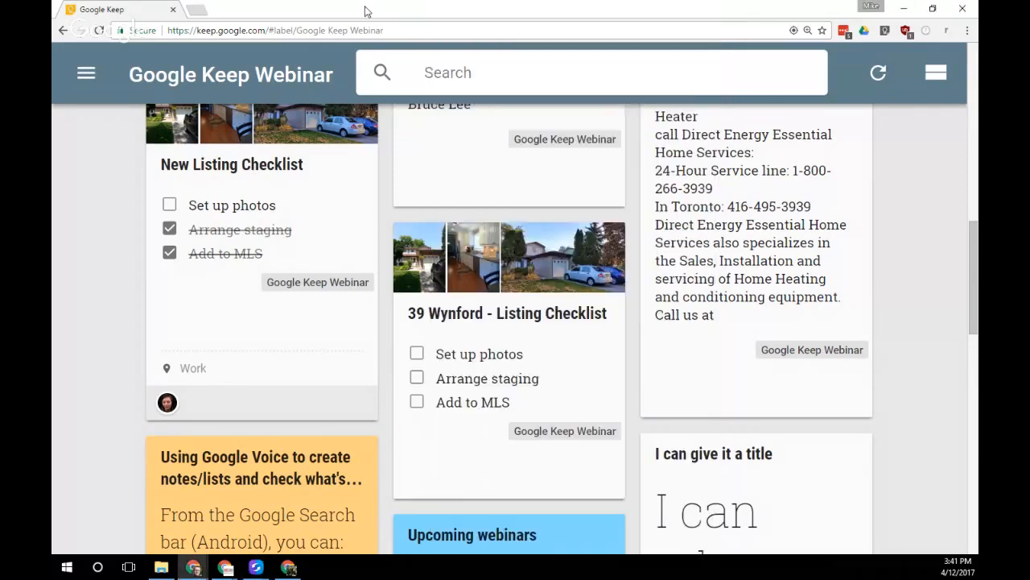
scroll(355, 372, "up", 10)
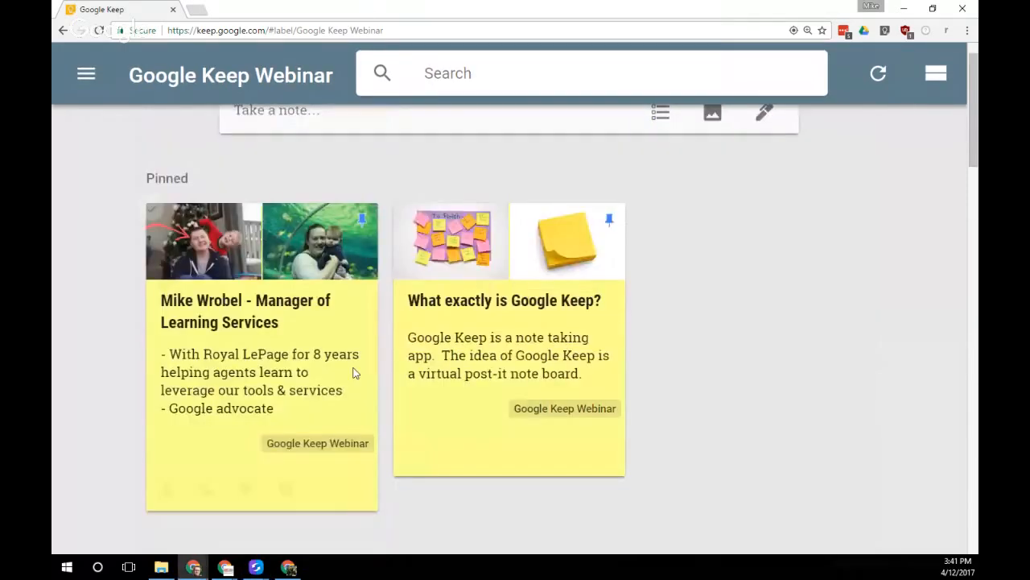
scroll(355, 364, "up", 1)
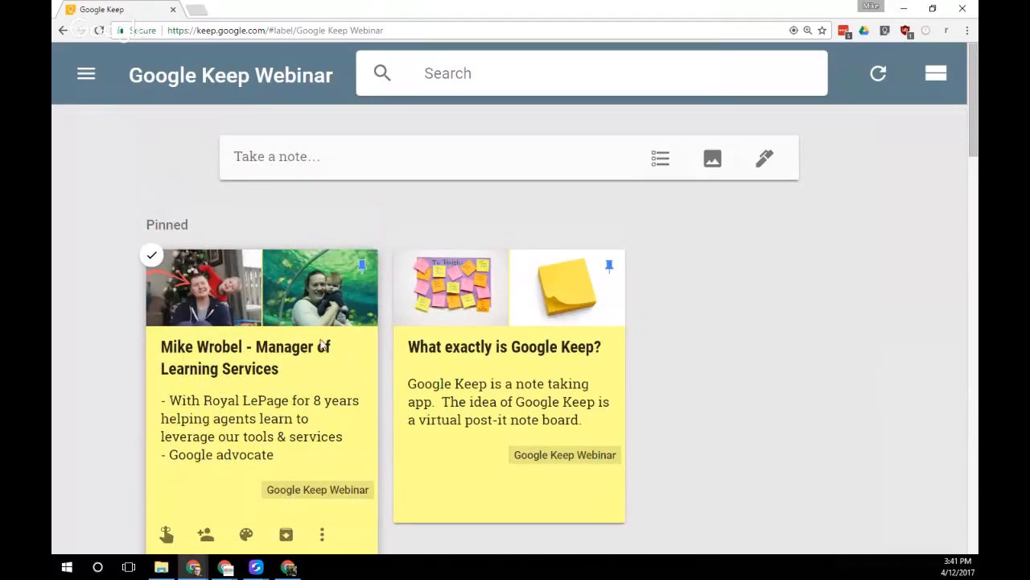
scroll(286, 377, "down", 9)
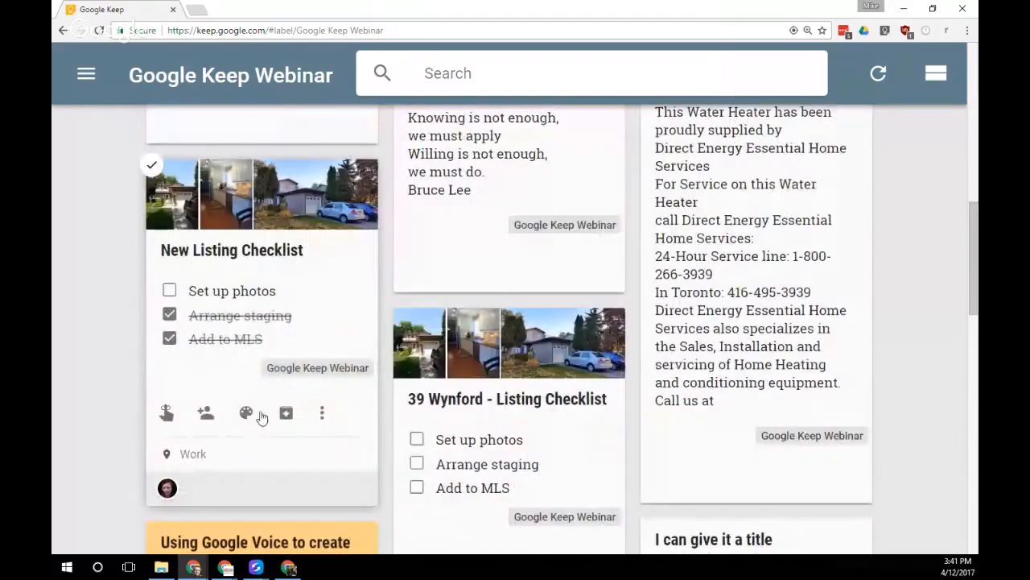
left_click(324, 415)
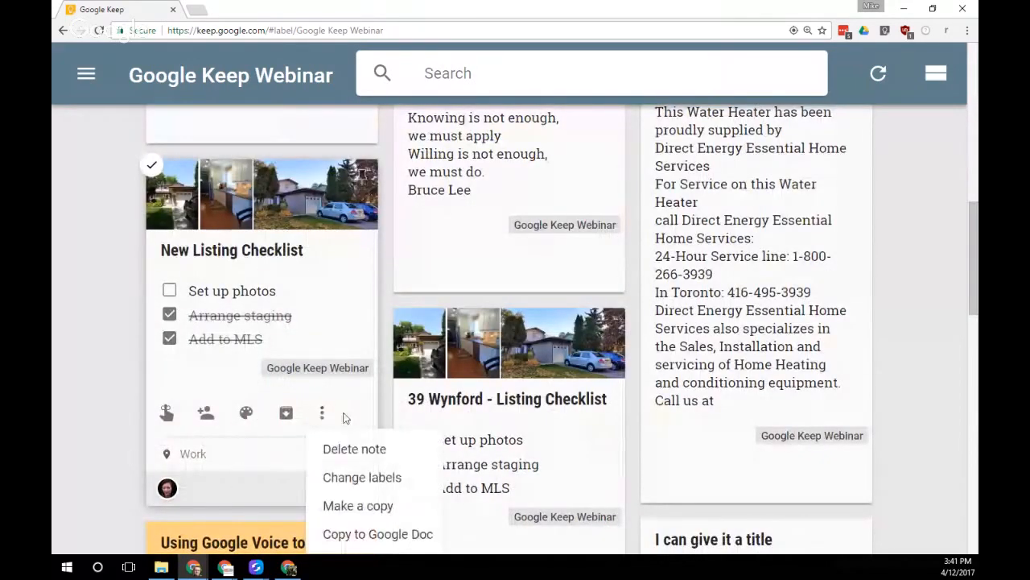
left_click(355, 534)
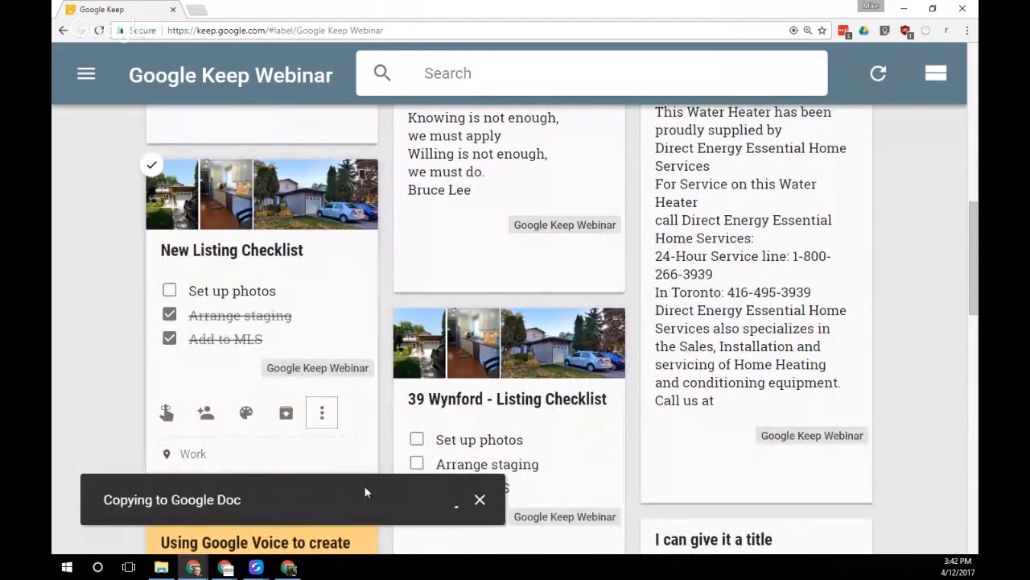
left_click(398, 500)
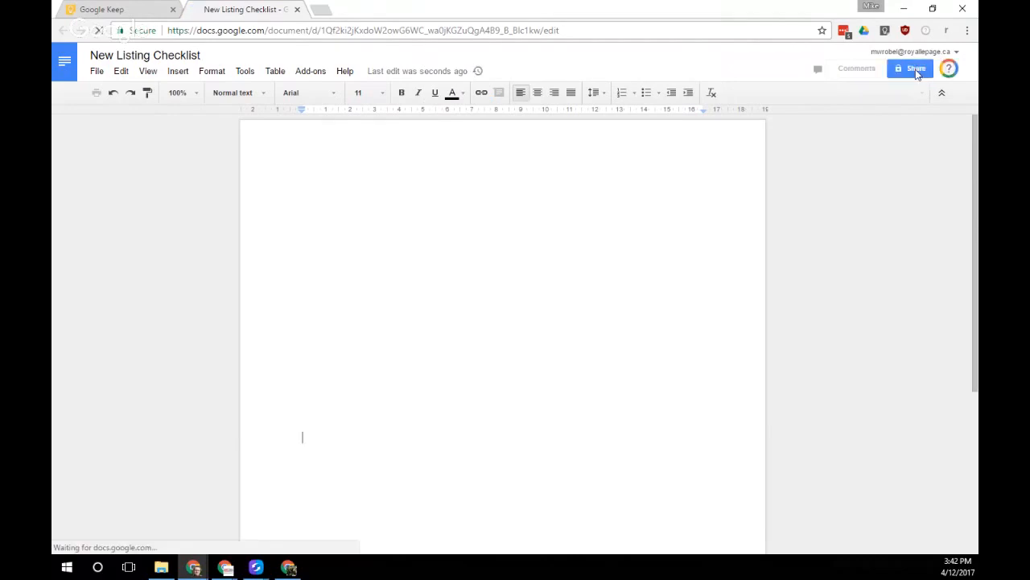
left_click(911, 70)
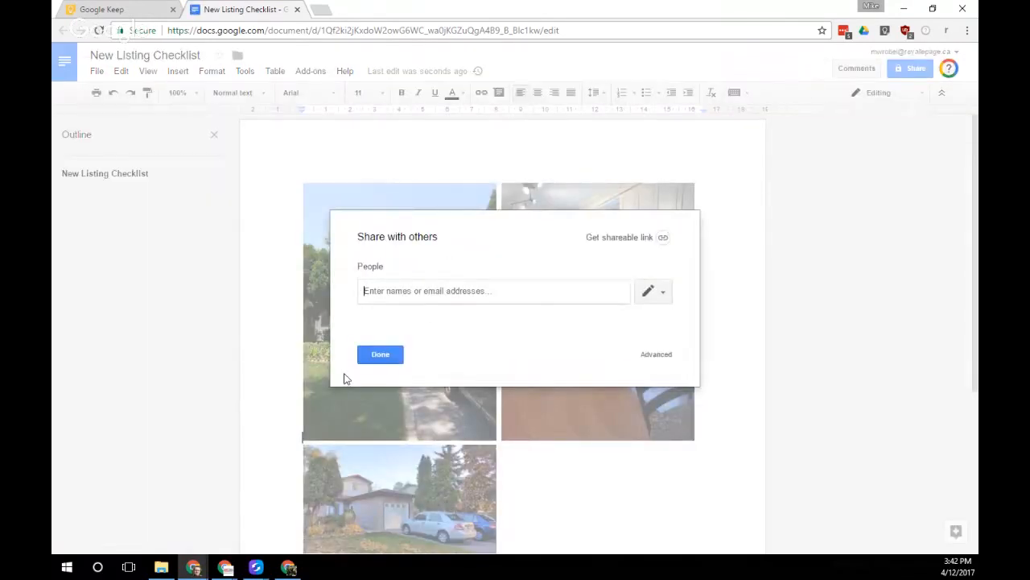
left_click(380, 354)
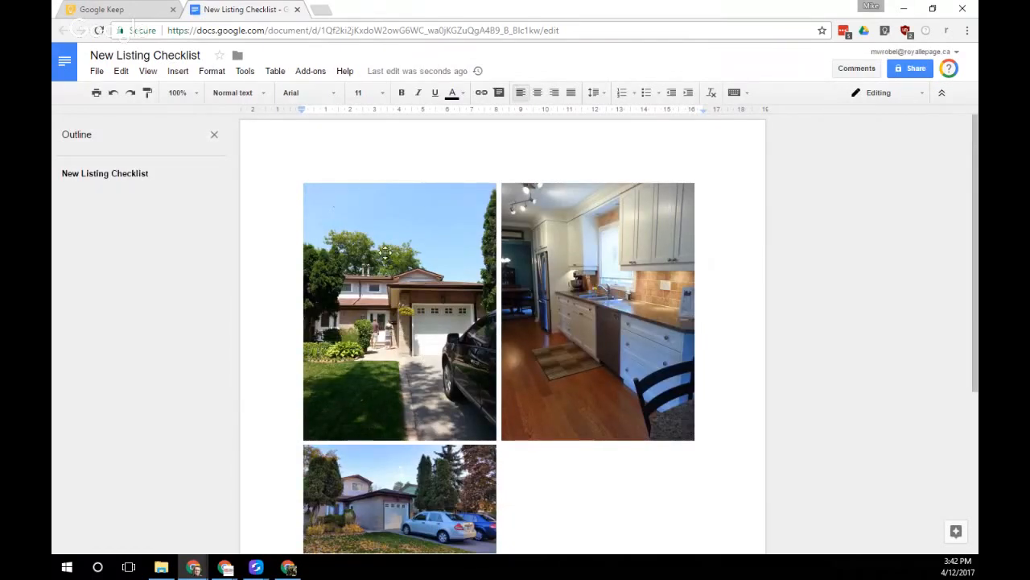
scroll(522, 305, "down", 1)
scroll(522, 305, "up", 1)
Open the Keep notepad from the Tools menu and browse its notes
left_click(245, 73)
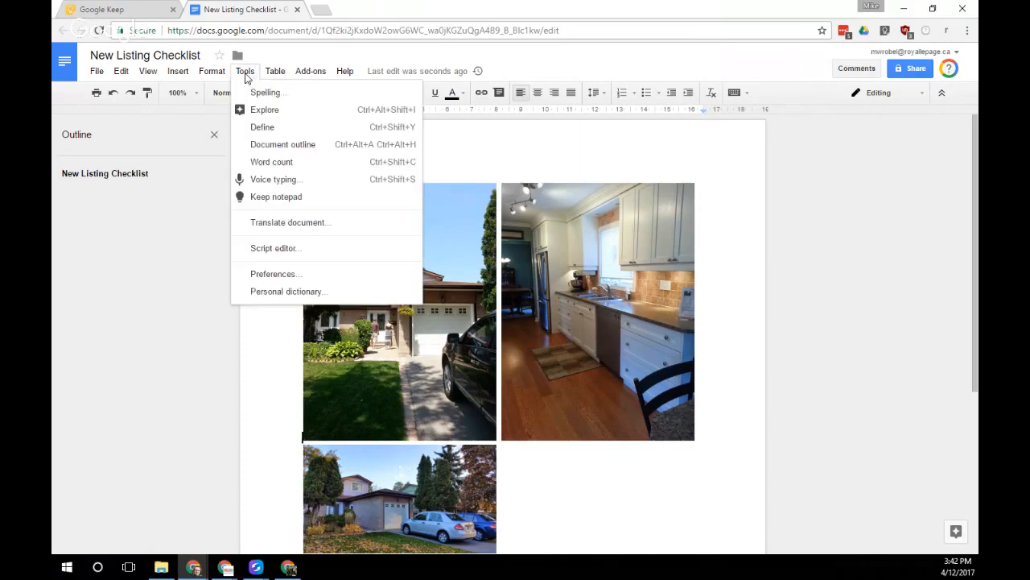
left_click(280, 198)
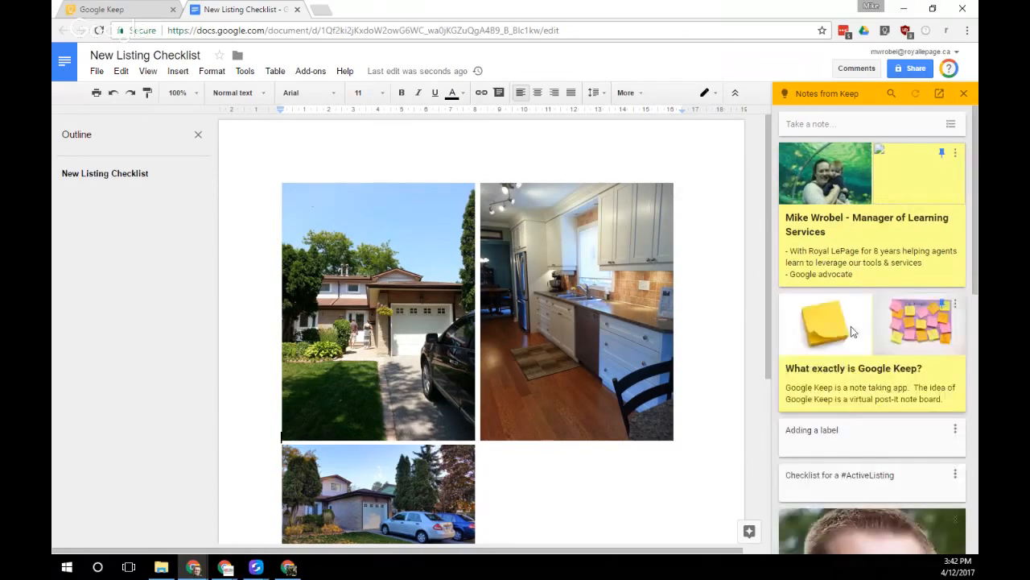
scroll(855, 334, "down", 1)
scroll(860, 342, "down", 7)
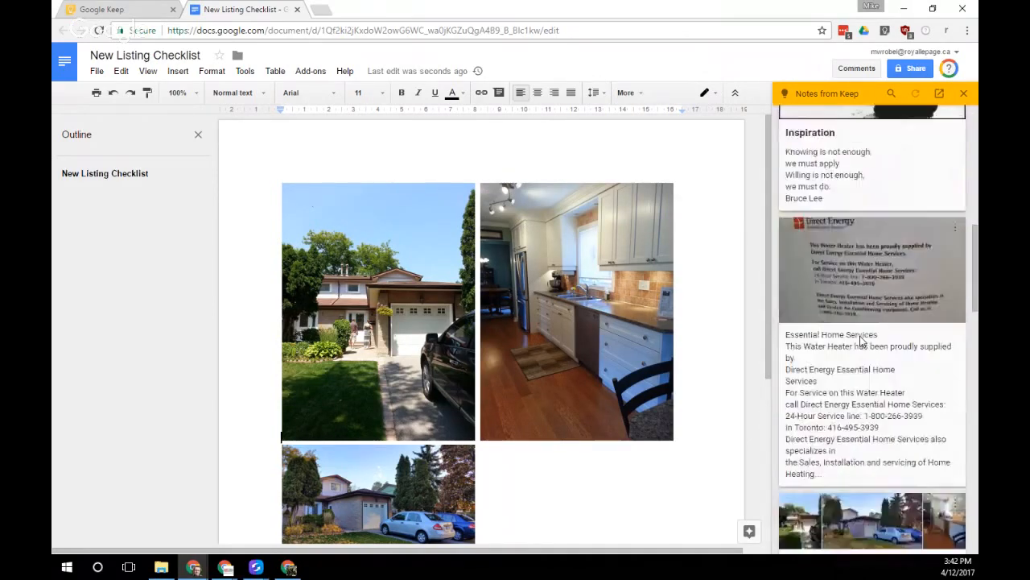
scroll(841, 342, "down", 6)
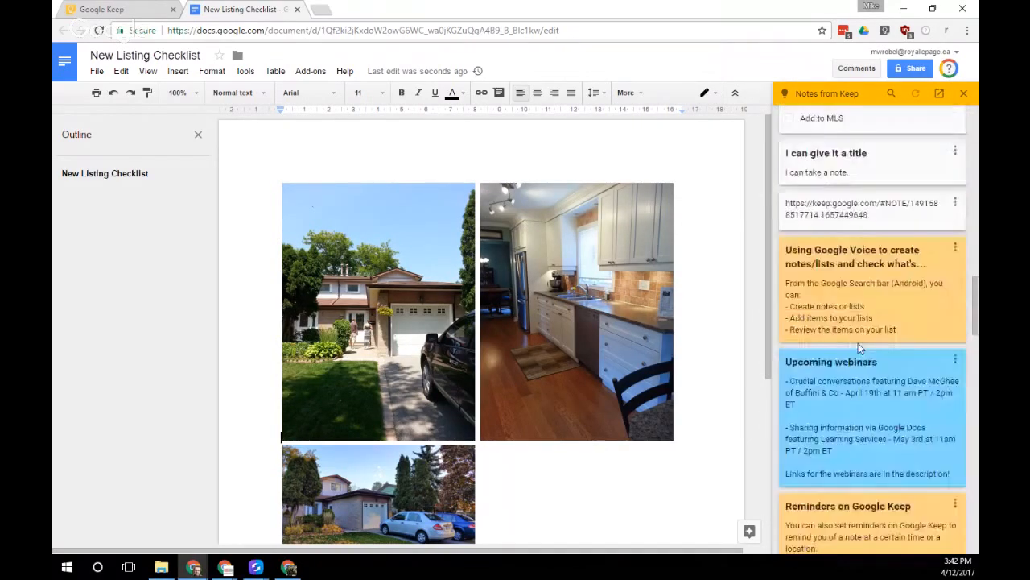
scroll(858, 343, "up", 8)
scroll(858, 346, "up", 8)
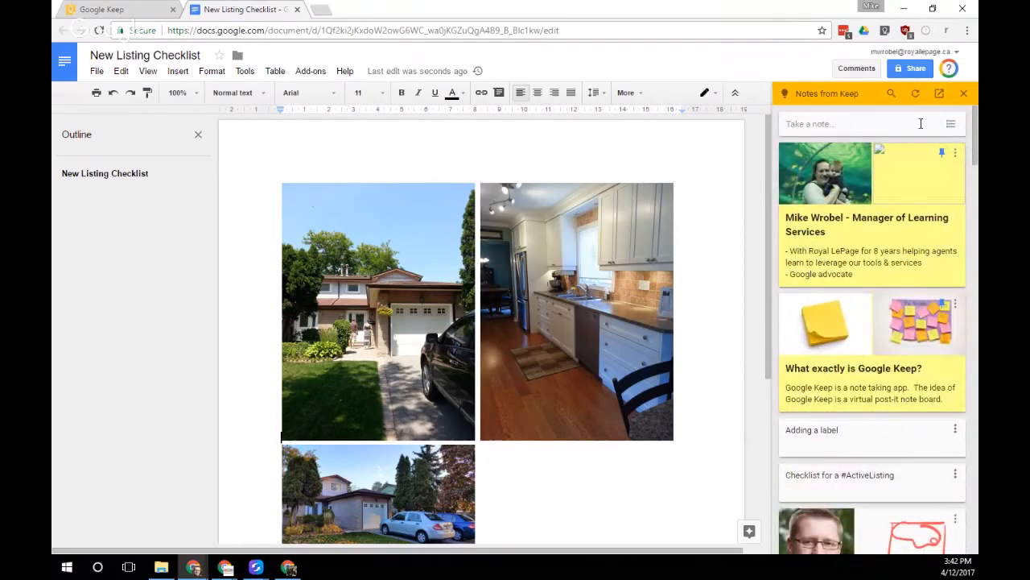
End the checklist after 'Add to MLS' with a blank line
scroll(625, 435, "down", 3)
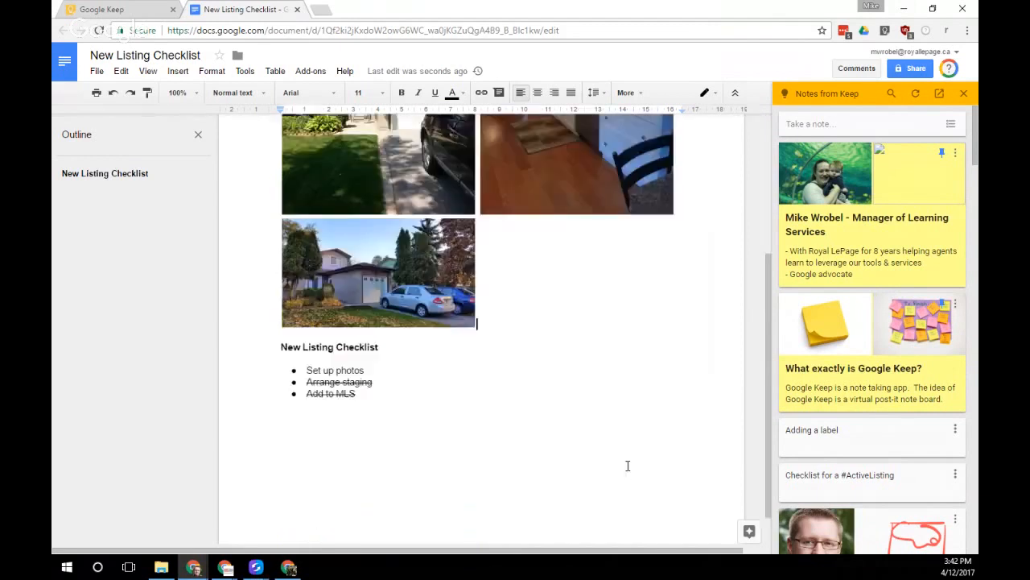
left_click(369, 385)
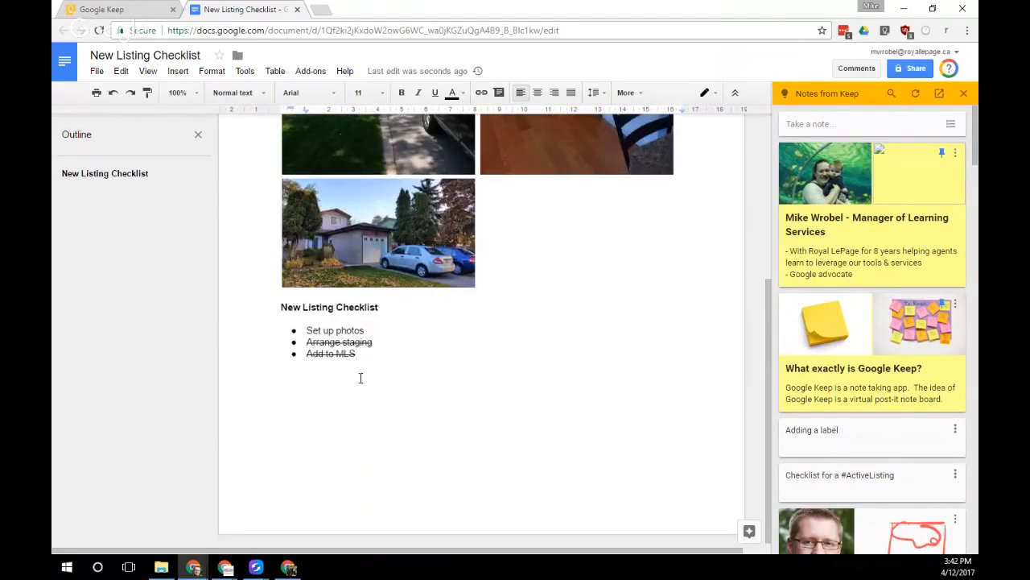
key("Return")
key("Return")
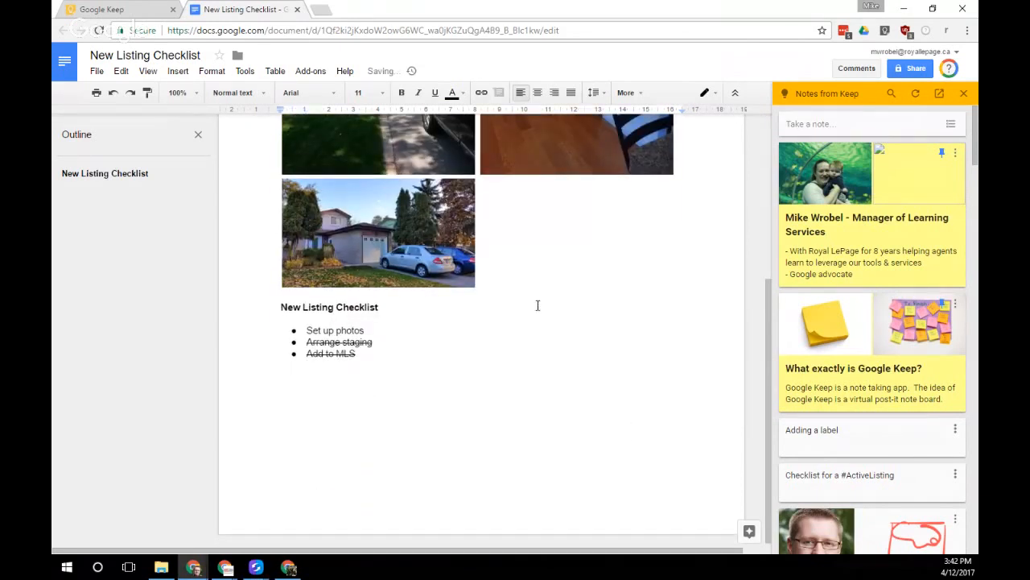
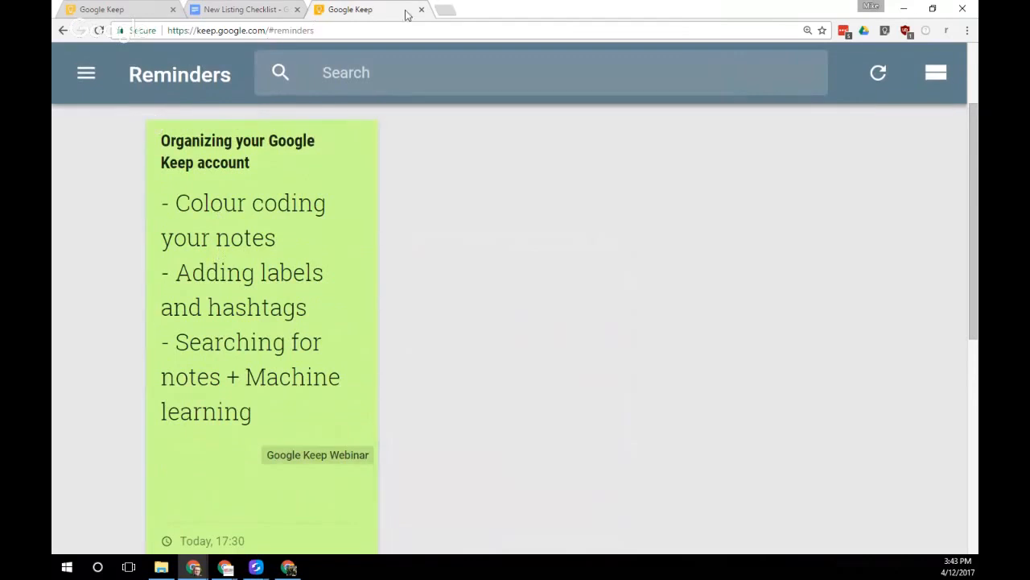
Check the Keep note's 5:30pm reminder on Wed 12 April in Google Calendar, then return to Keep
left_click(445, 10)
type("calendar.google.com")
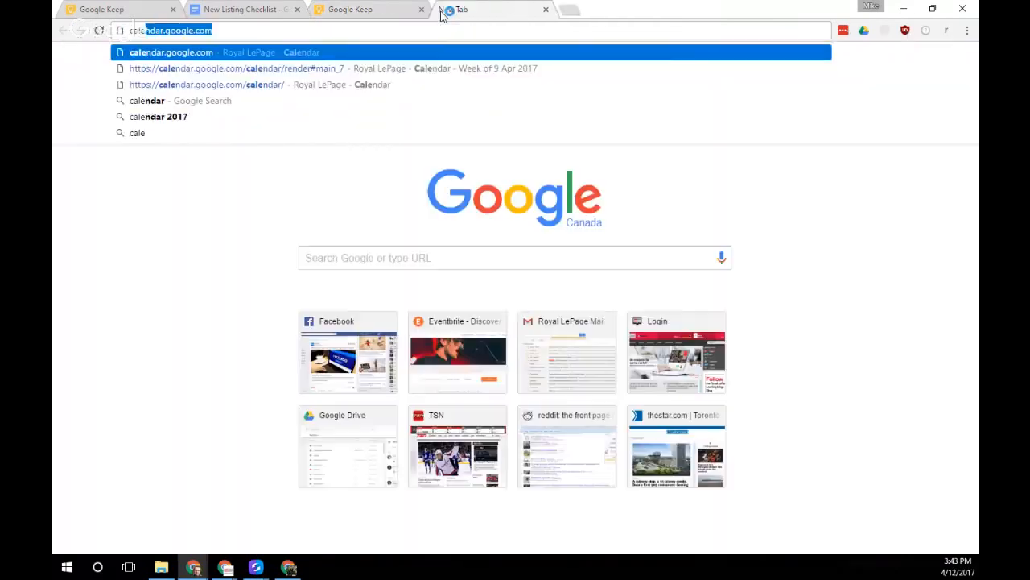
key("Return")
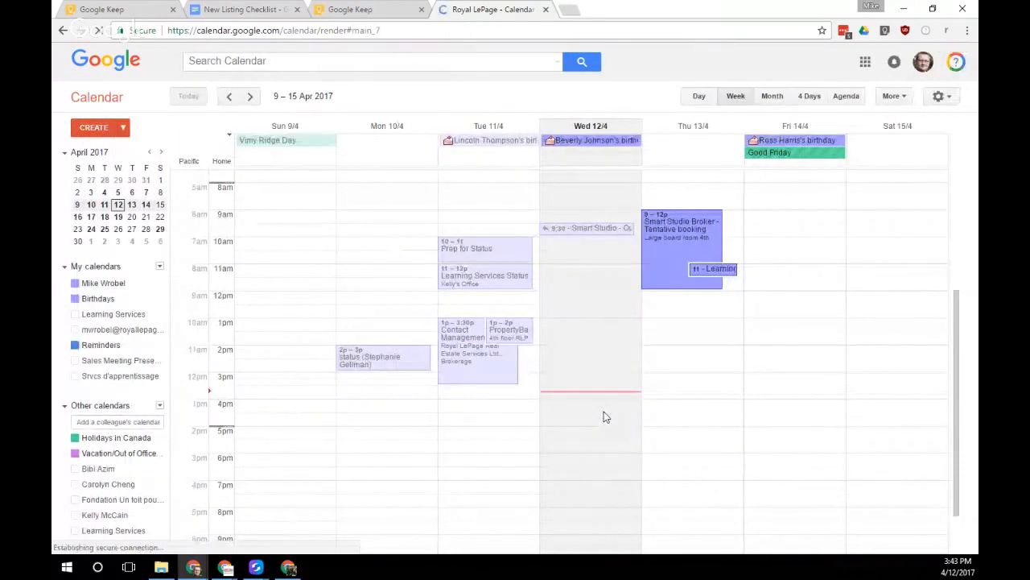
left_click(587, 448)
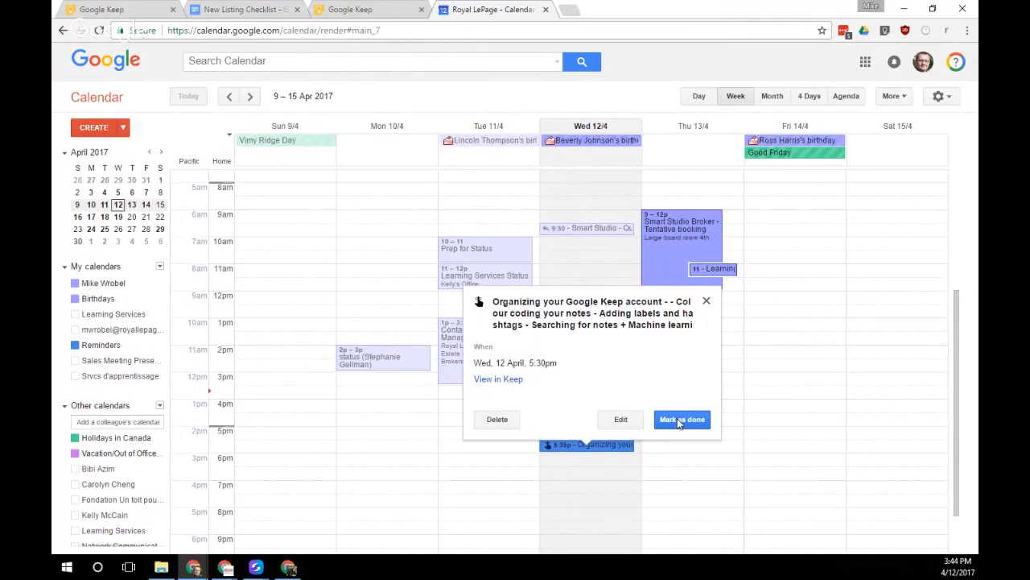
left_click(354, 9)
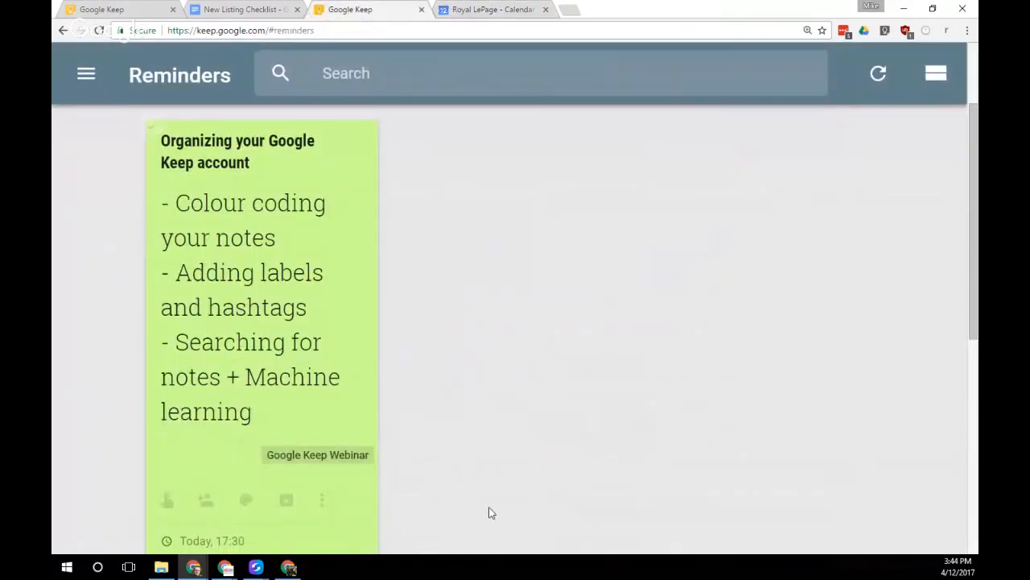
Close the Google Calendar tab and come back to Keep
scroll(260, 495, "down", 2)
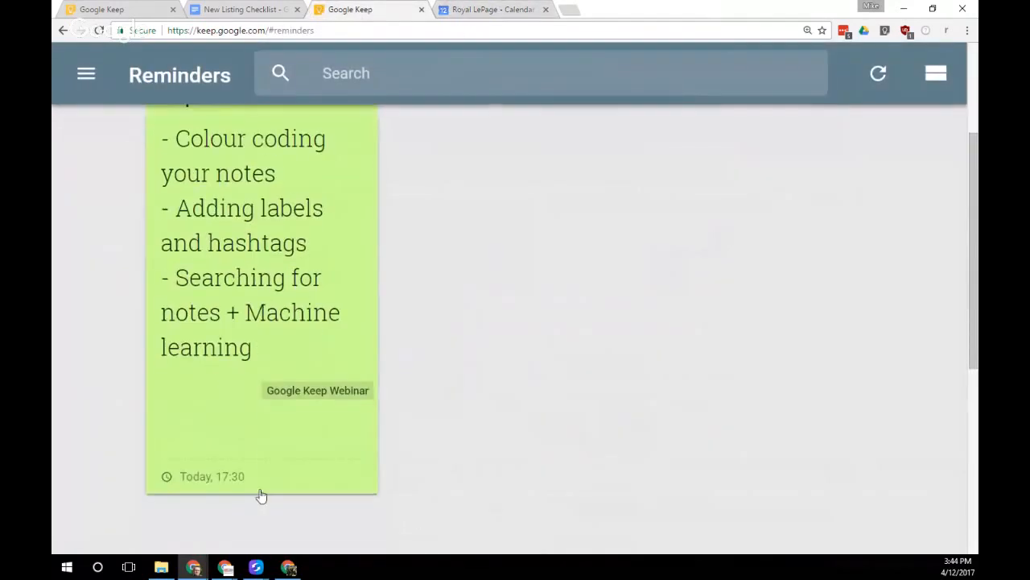
left_click(545, 9)
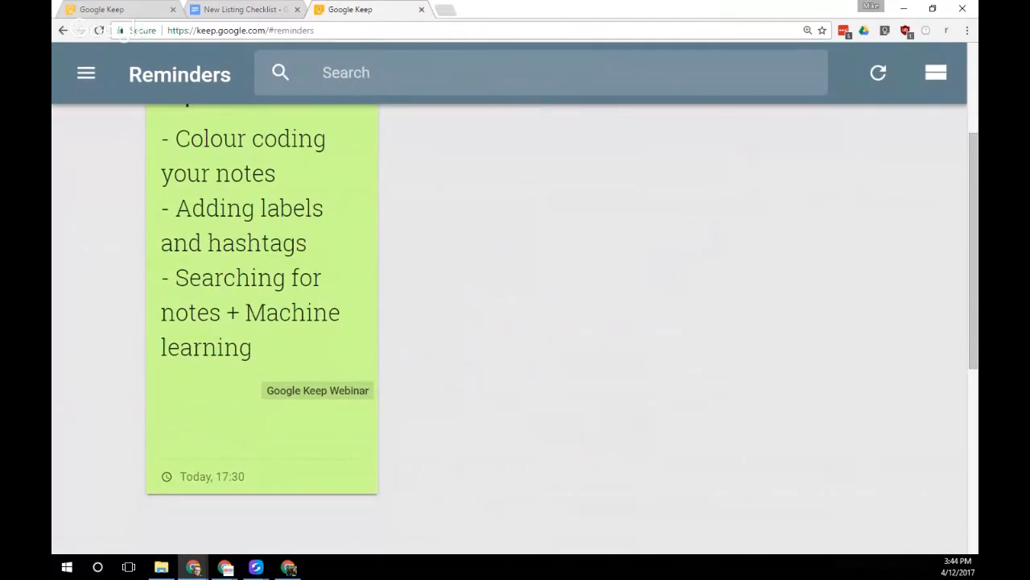
key("alt+Tab")
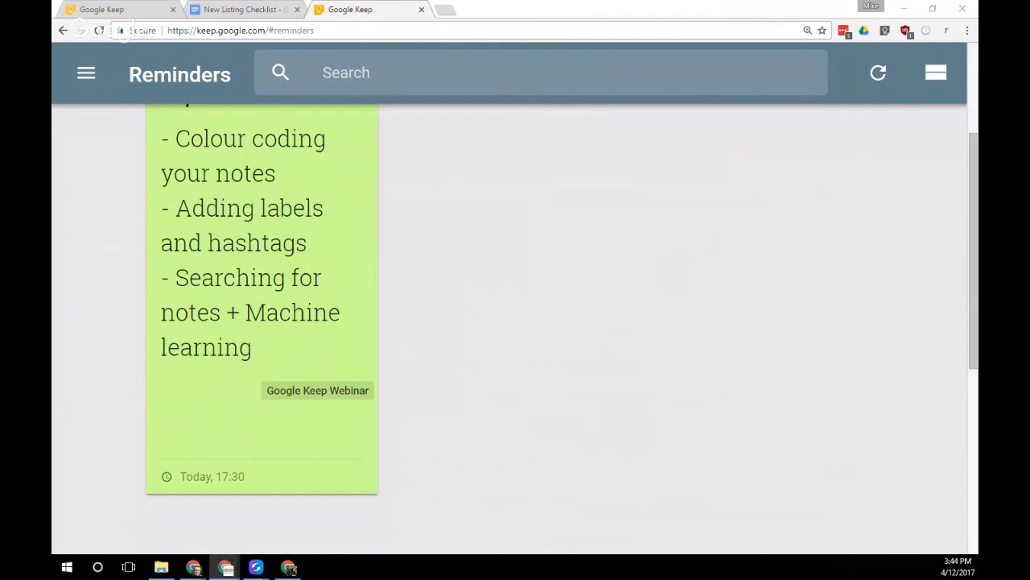
Filter Keep to the Google Keep Webinar label and browse its notes
left_click(86, 73)
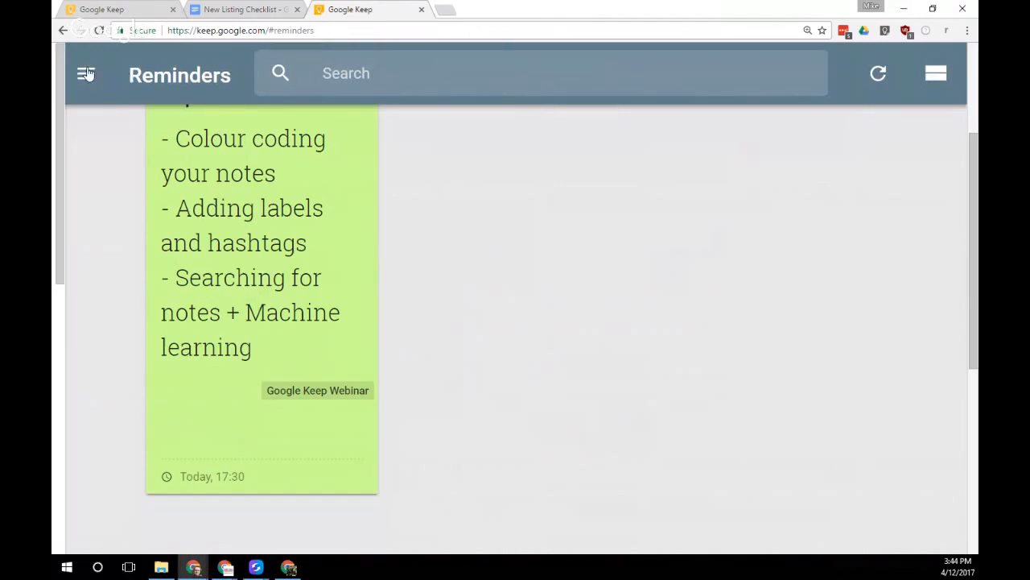
scroll(180, 324, "down", 2)
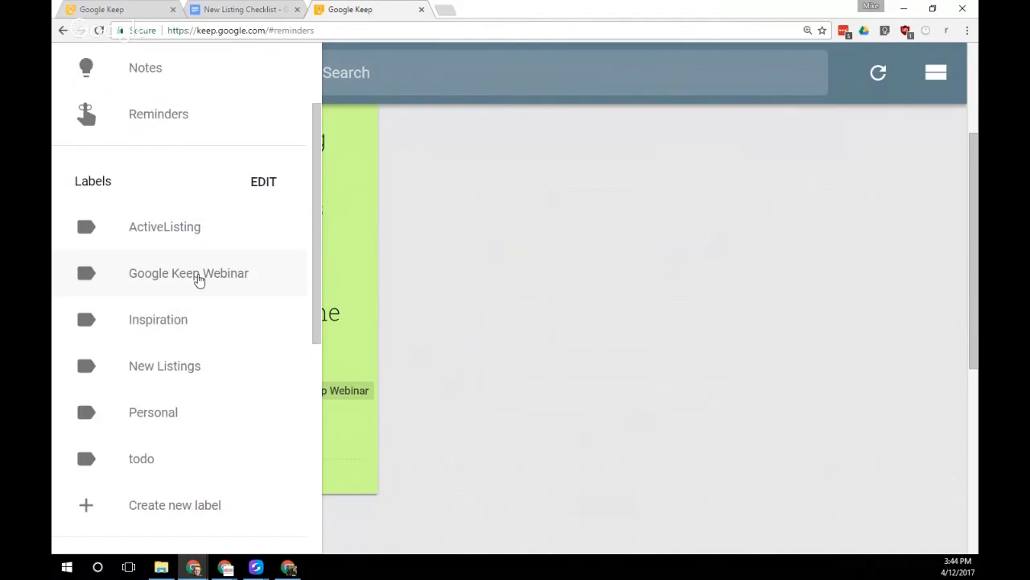
left_click(183, 278)
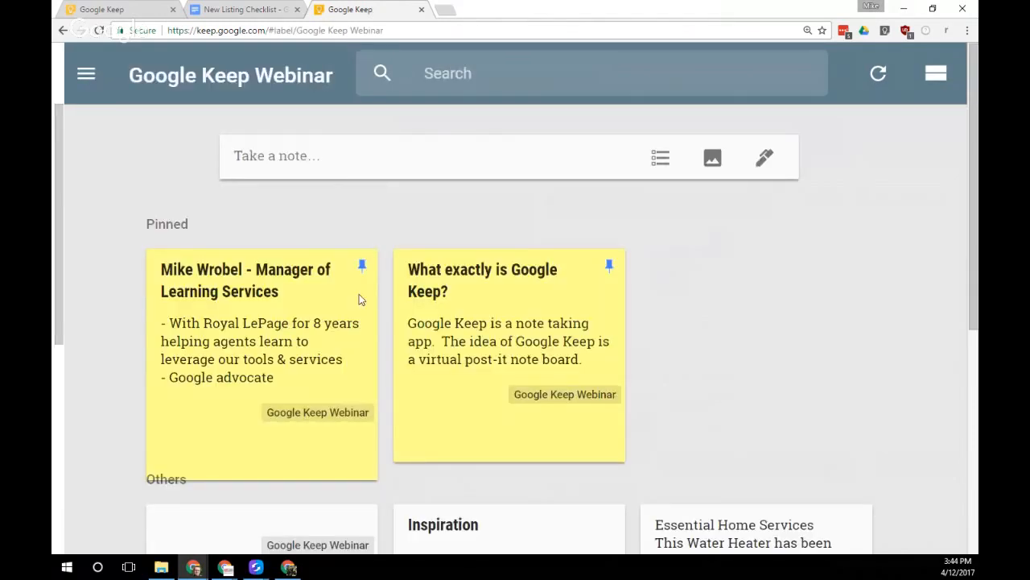
left_click_drag(975, 171, 959, 421)
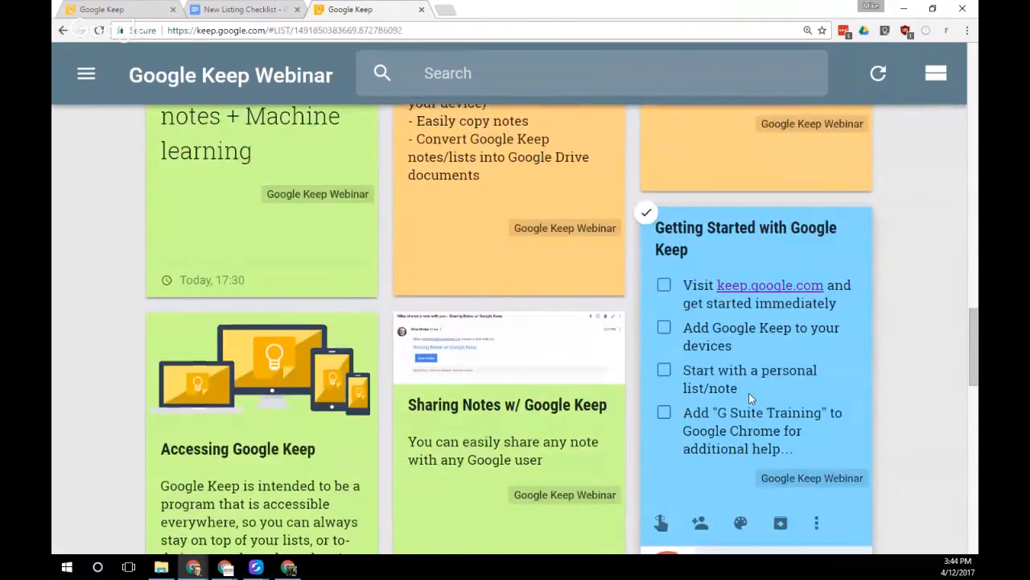
left_click(705, 362)
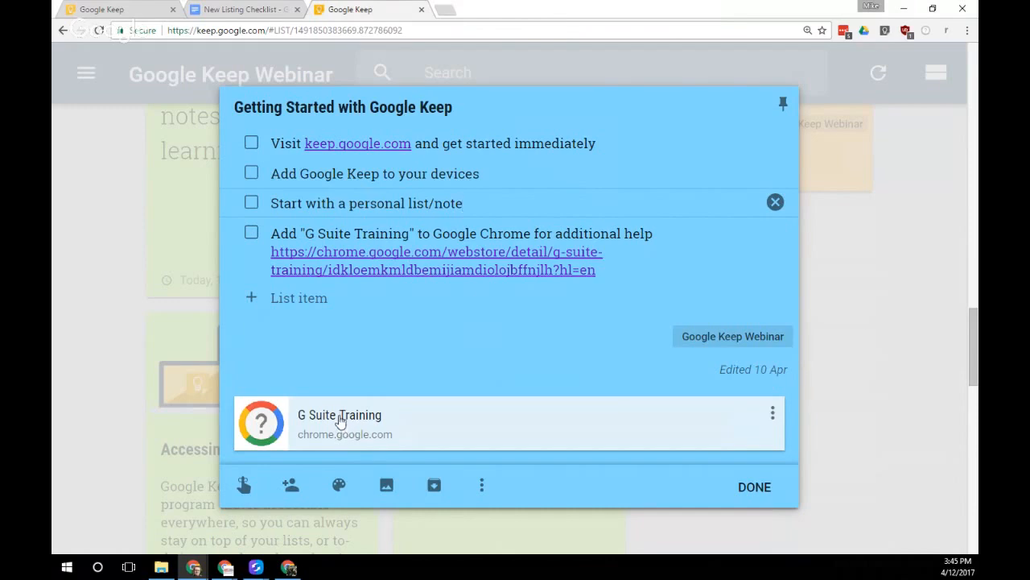
left_click(120, 248)
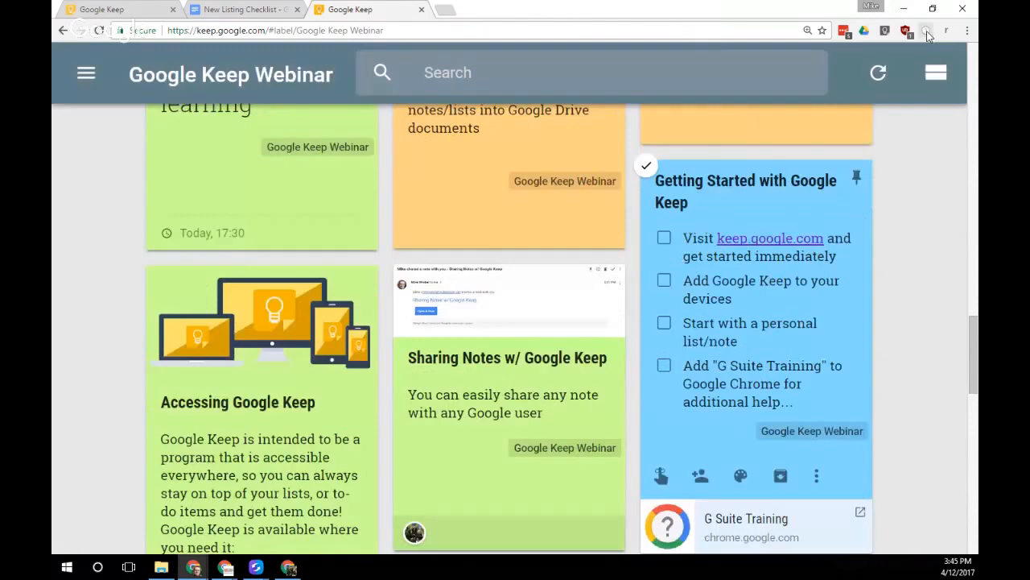
Check the G Suite Training extension's options, then zoom the Keep page out
right_click(927, 32)
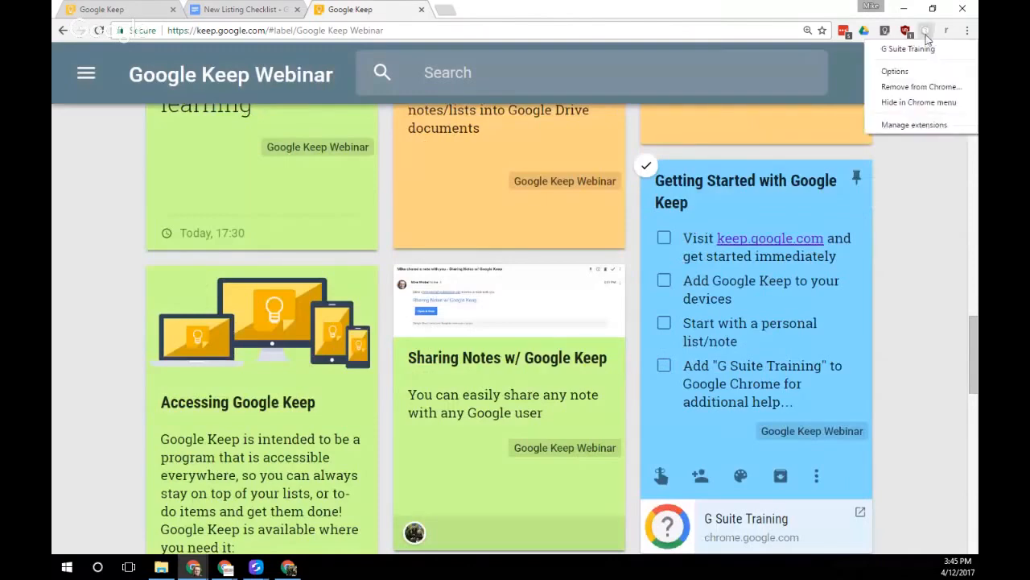
left_click(927, 37)
scroll(923, 241, "up", 1)
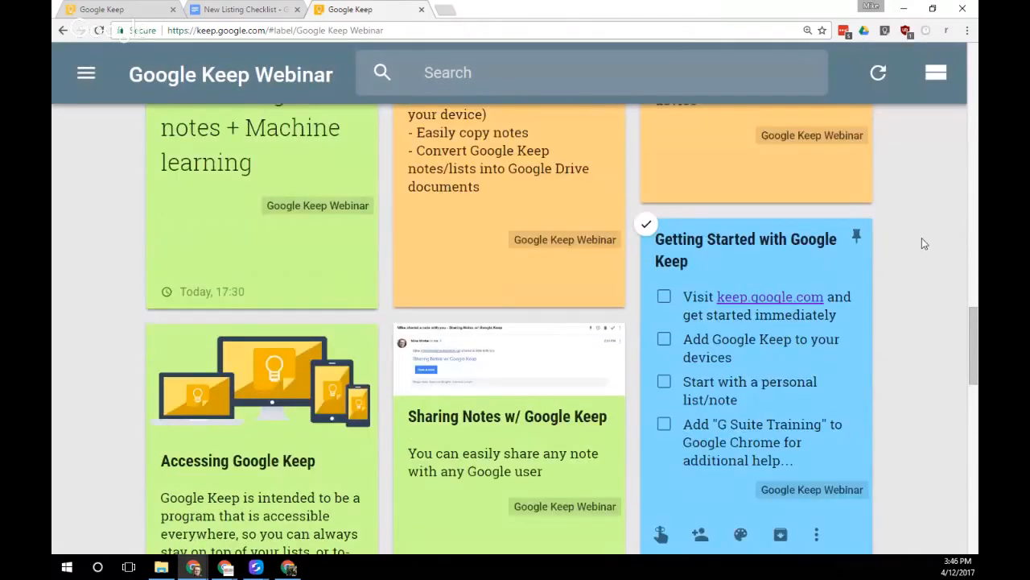
key("ctrl+minus")
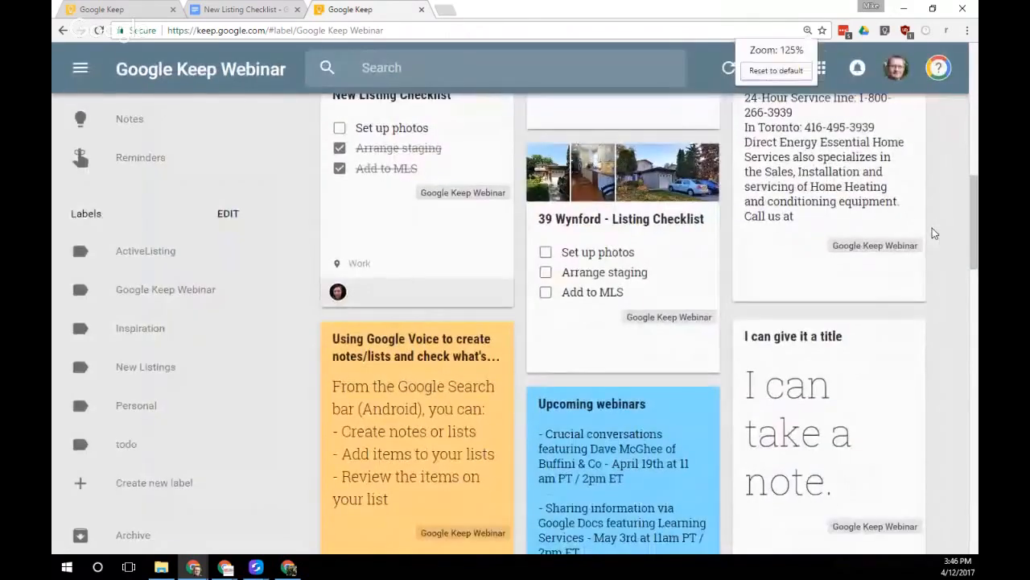
Show the G Suite Training 'Introduction to Keep' lessons panel beside the webinar notes
left_click(940, 71)
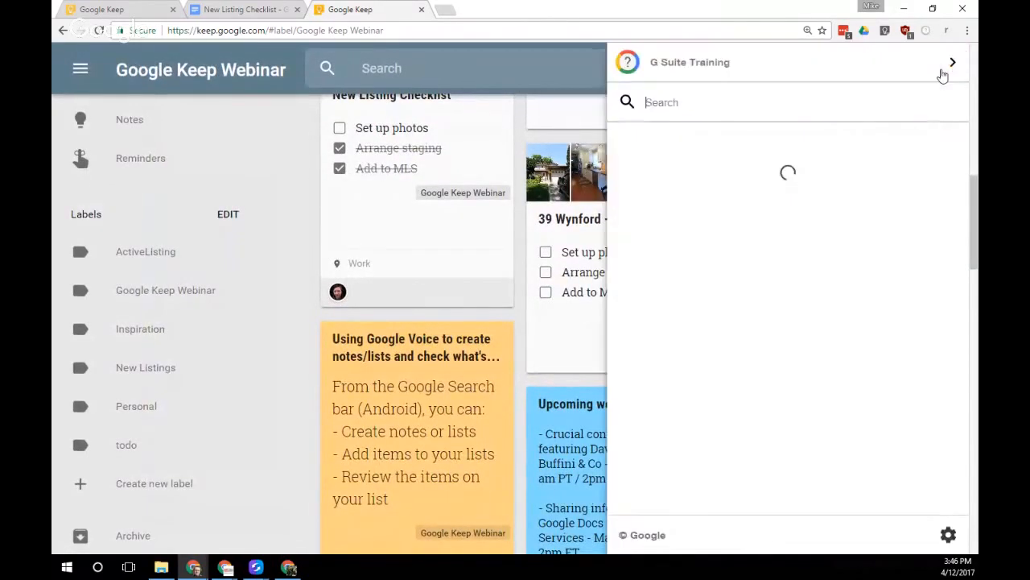
scroll(706, 387, "down", 3)
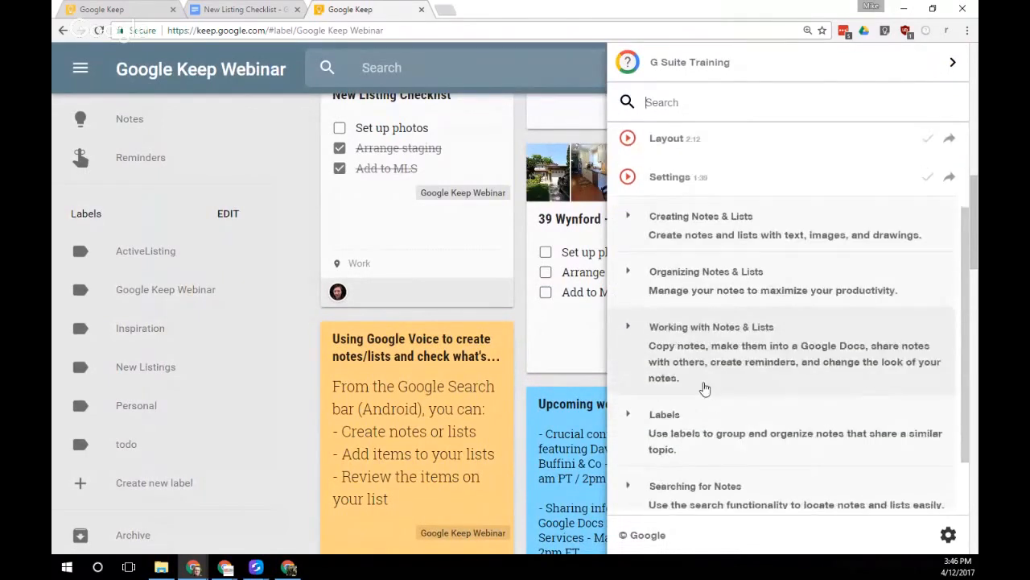
scroll(702, 388, "up", 3)
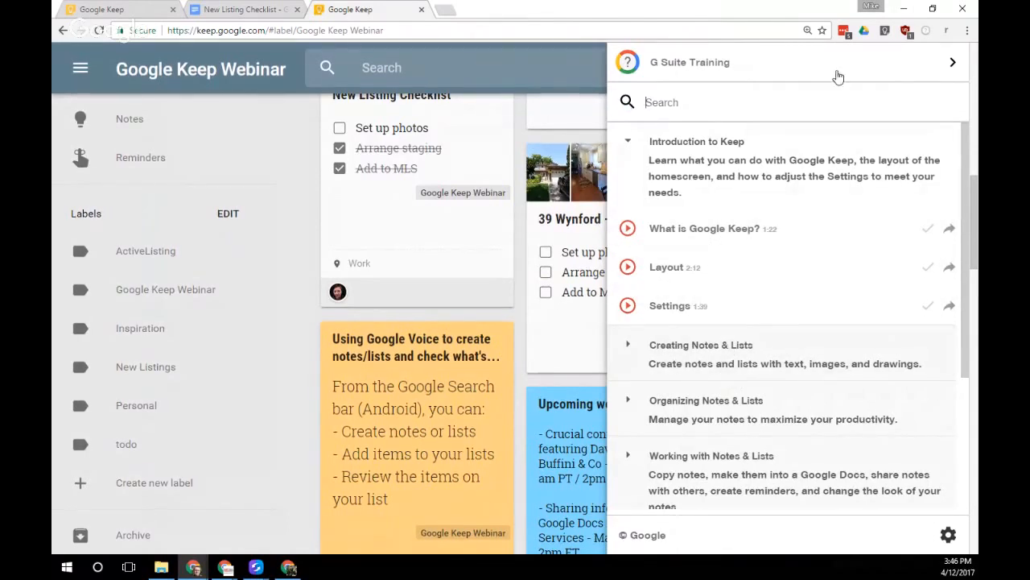
left_click(954, 62)
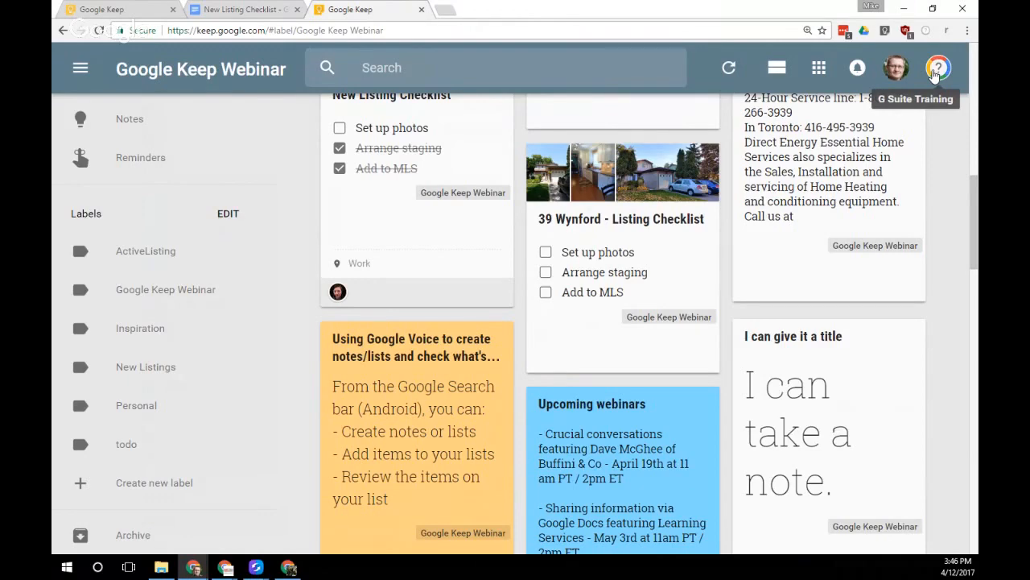
left_click(937, 70)
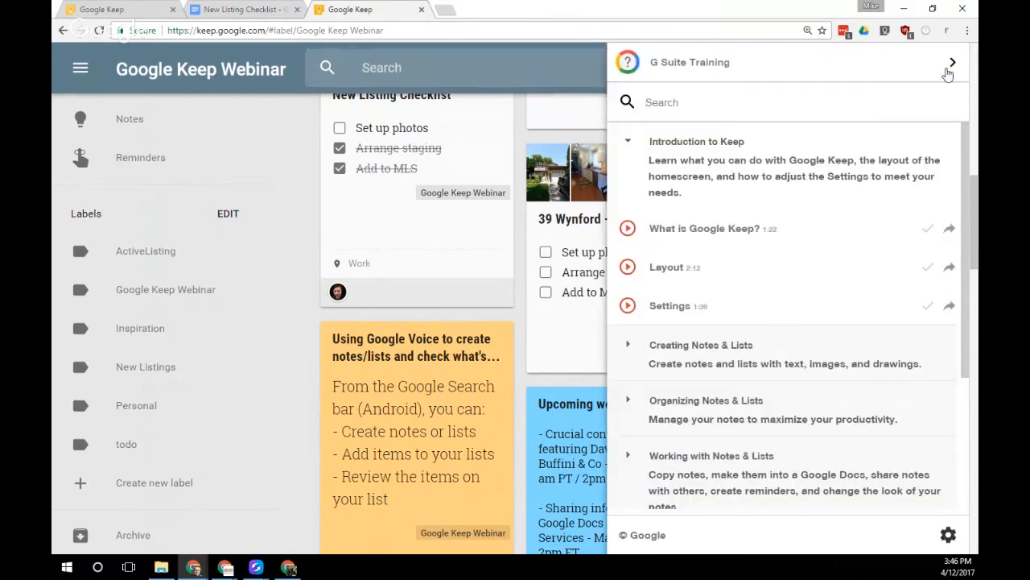
Collapse the training panel and try List view, then return the webinar notes to Grid view
left_click(953, 66)
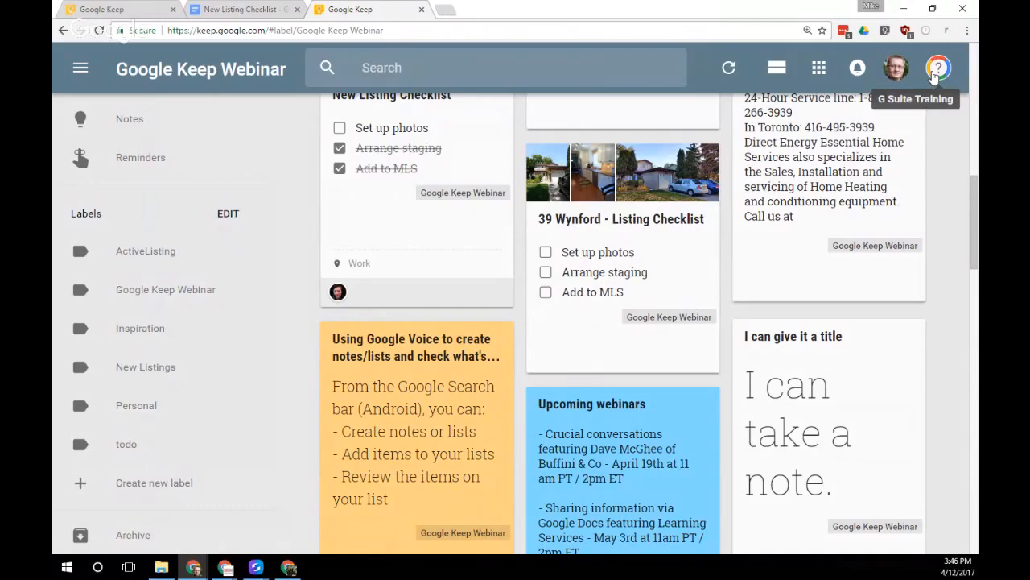
left_click(777, 78)
scroll(728, 290, "down", 10)
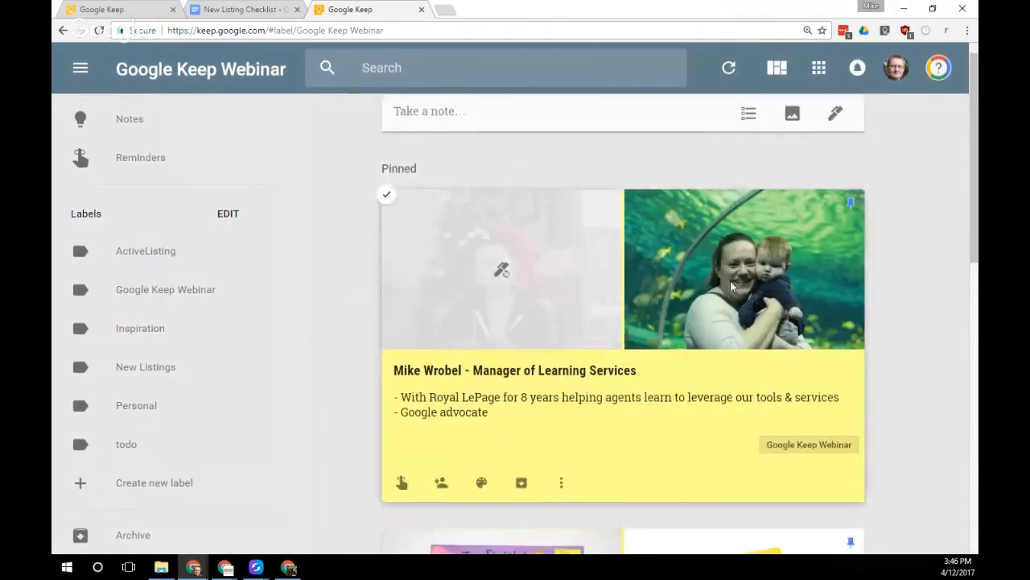
scroll(726, 299, "down", 5)
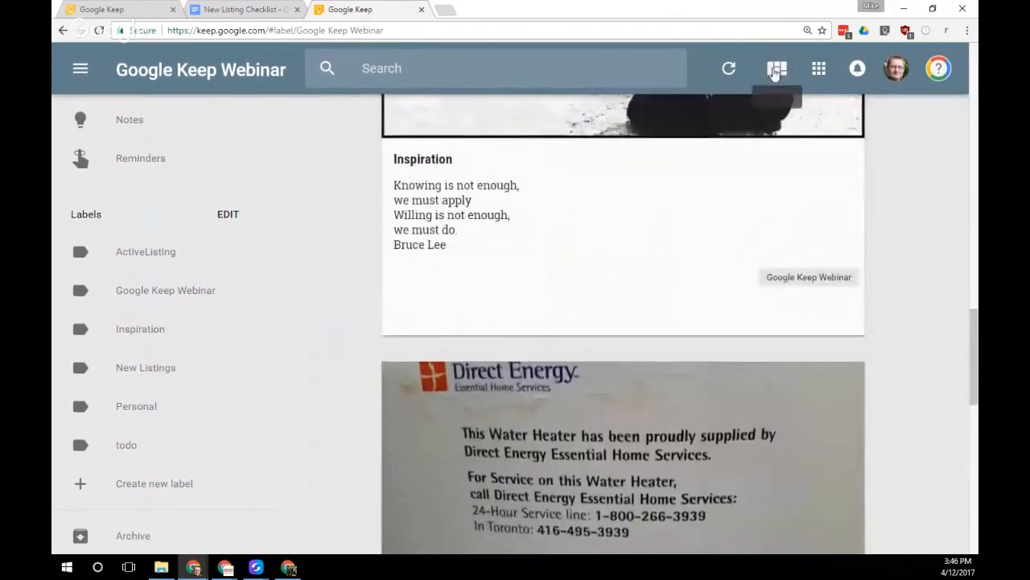
left_click(777, 69)
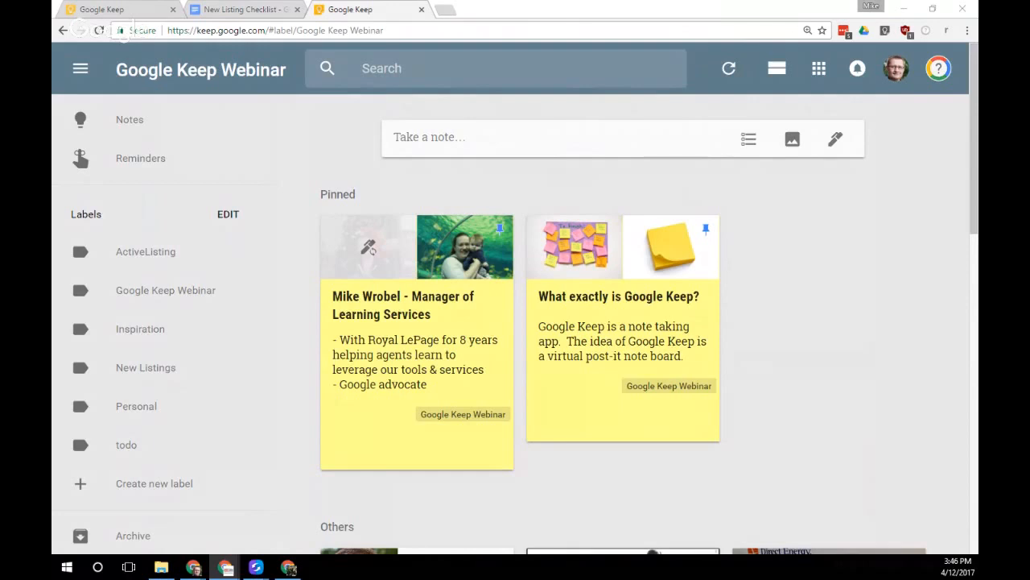
Open Keep under the personal Chrome profile in a separate browser window
left_click(813, 271)
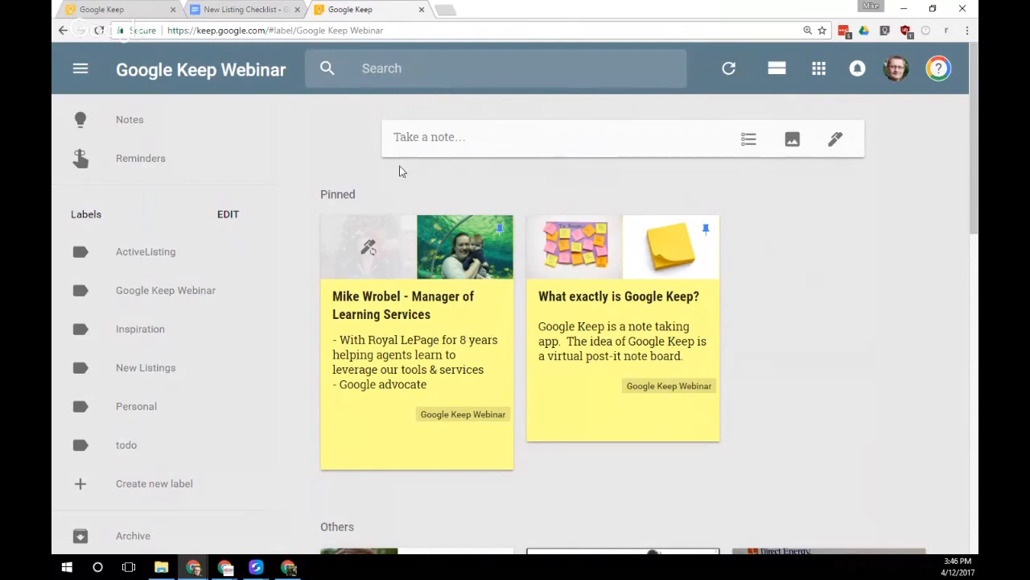
left_click(872, 7)
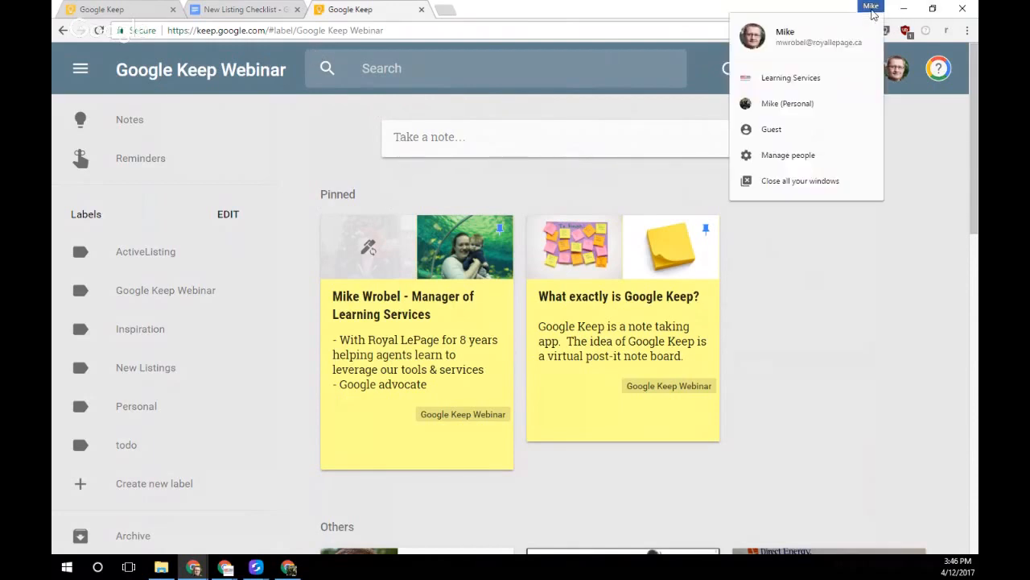
left_click(790, 6)
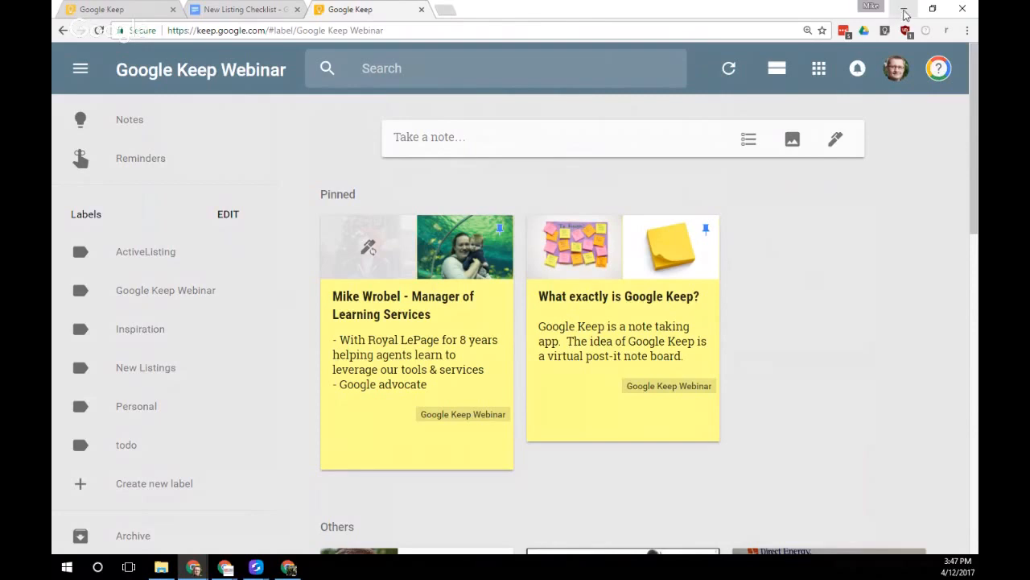
left_click(871, 7)
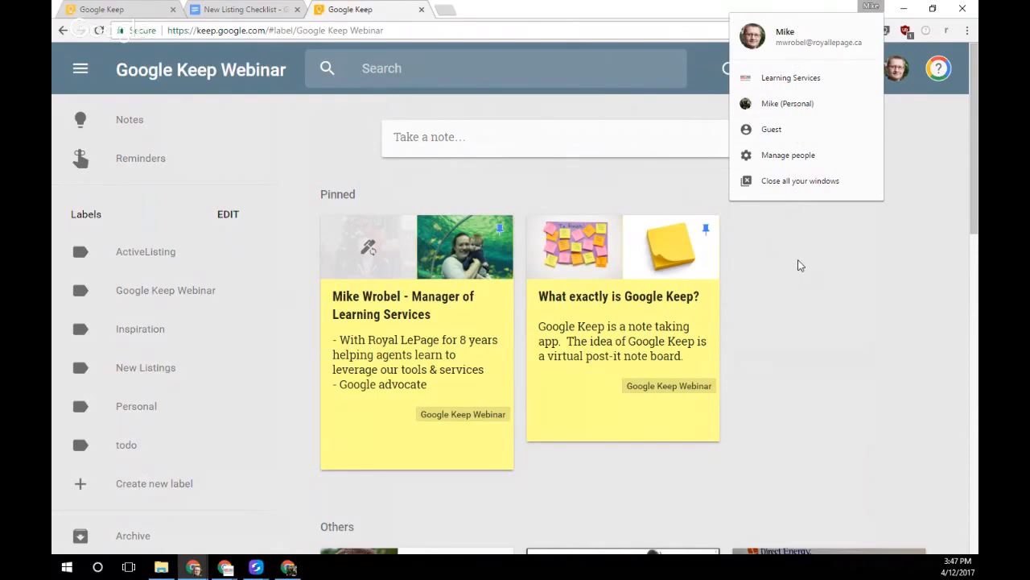
left_click(778, 104)
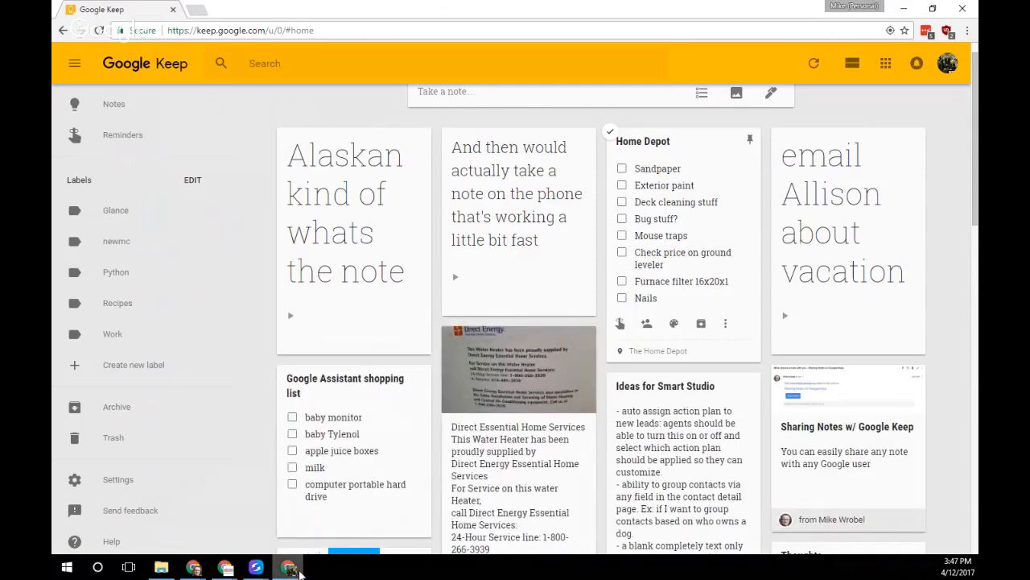
mouse_move(298, 569)
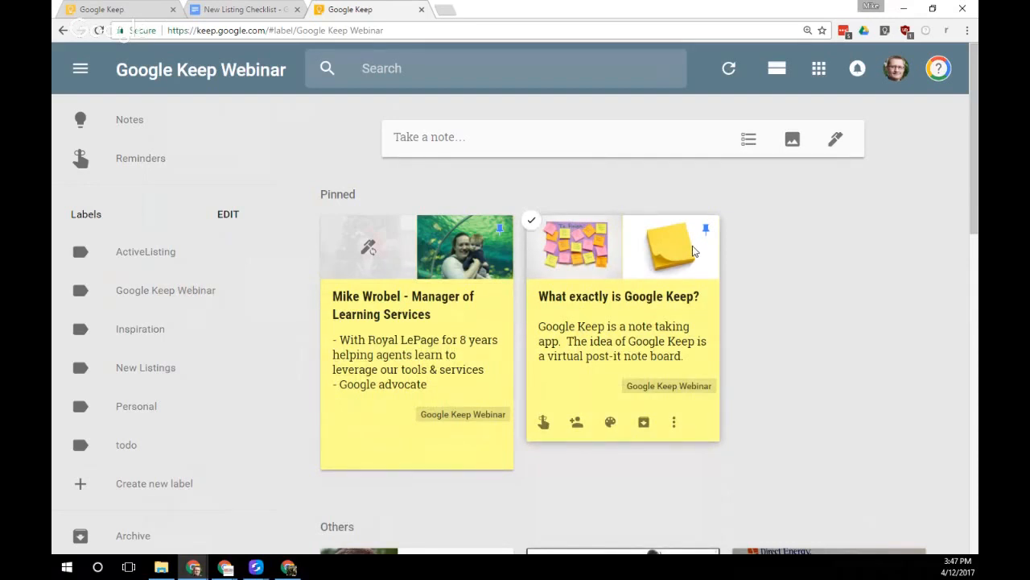
Unlock the mirrored Galaxy S5 in SideSync and launch Keep from its widget
mouse_move(256, 567)
left_click(282, 500)
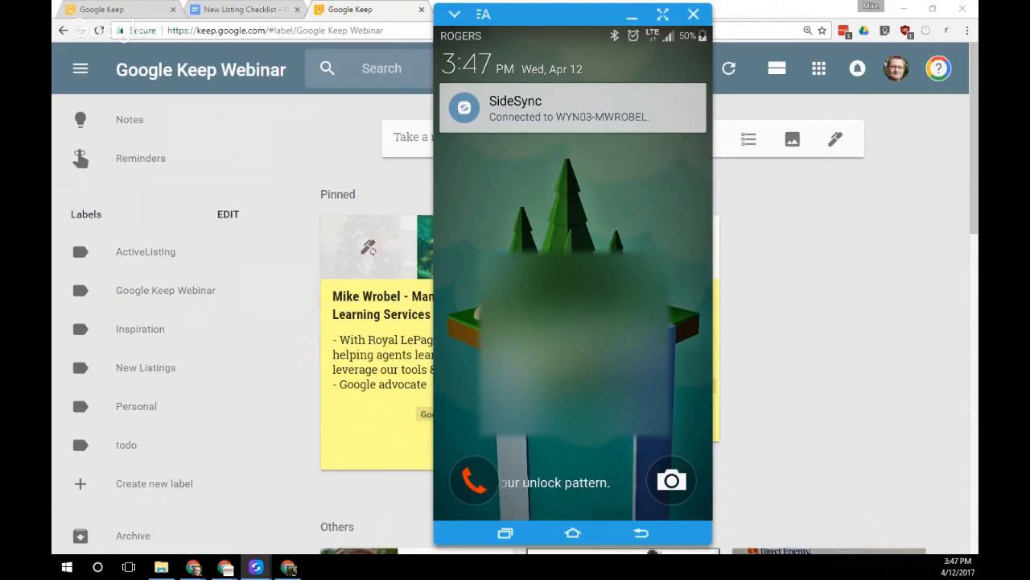
left_click_drag(573, 344, 500, 268)
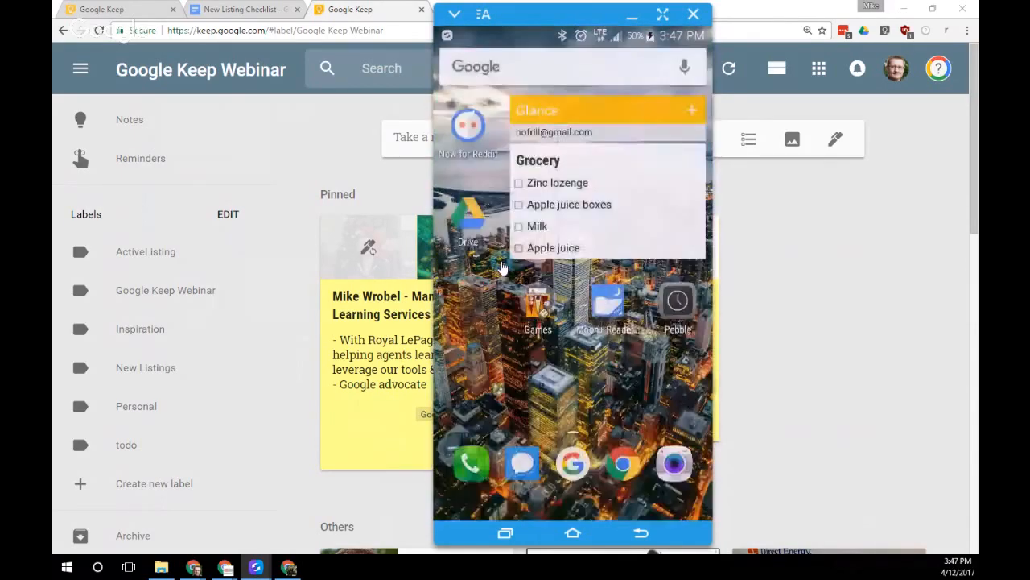
left_click(501, 267)
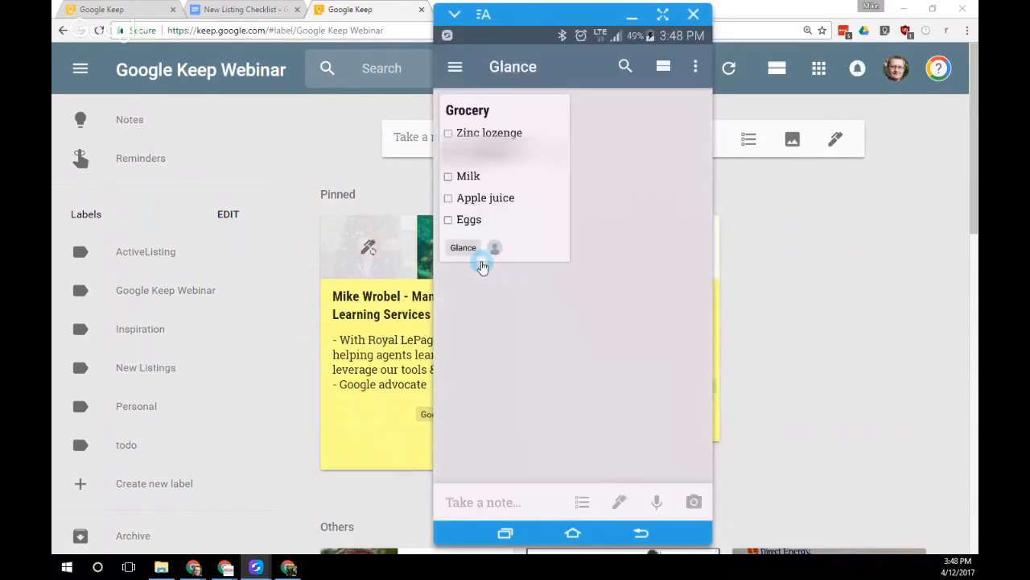
Switch the phone's Keep from the personal account to the work account
left_click(456, 69)
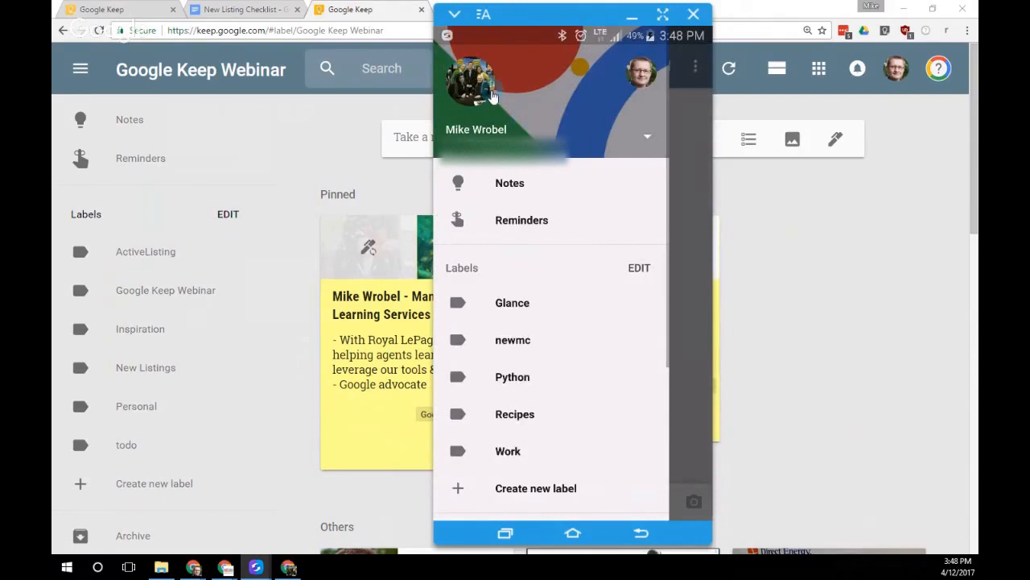
left_click(644, 74)
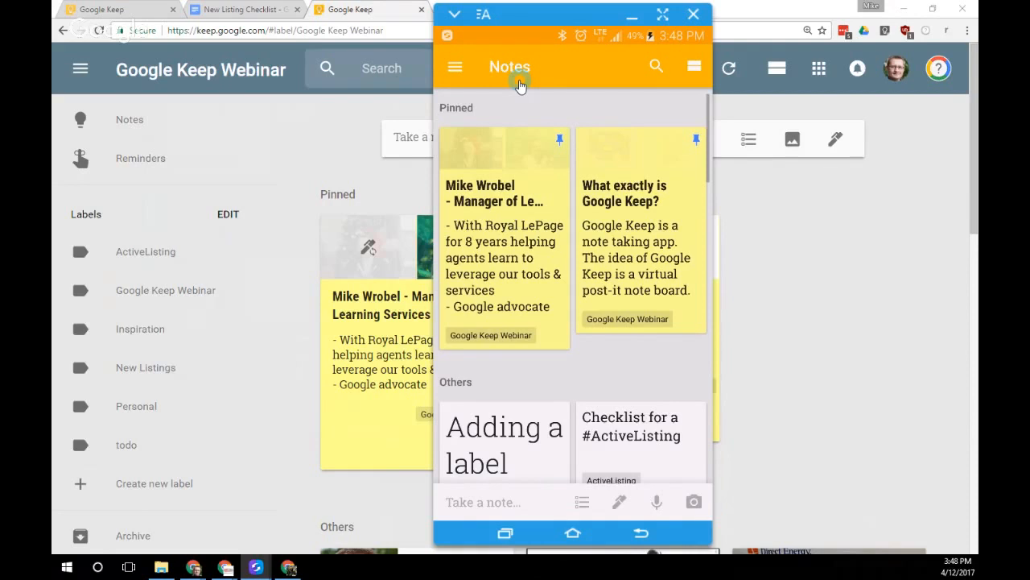
left_click(455, 69)
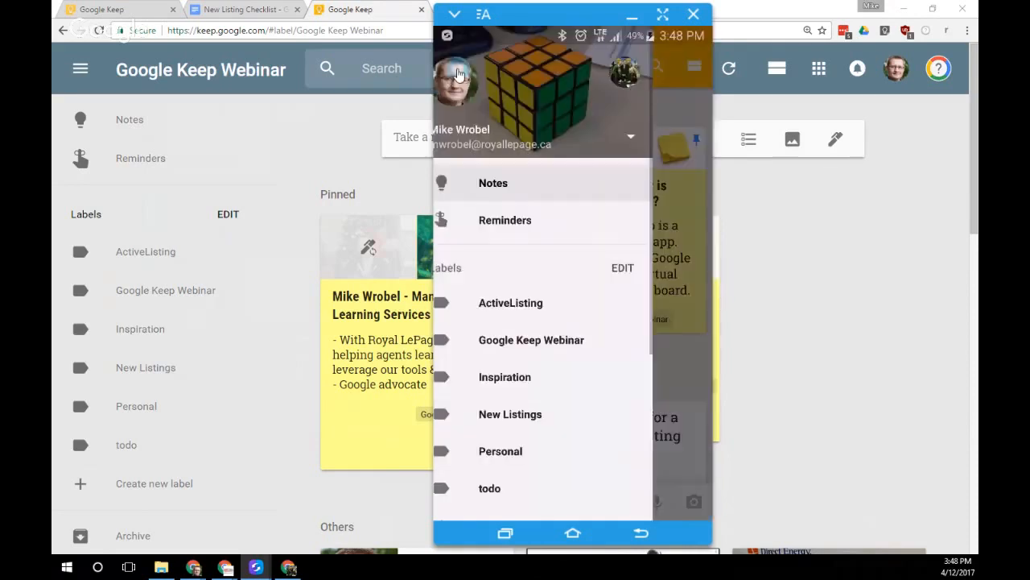
left_click(648, 137)
left_click(531, 193)
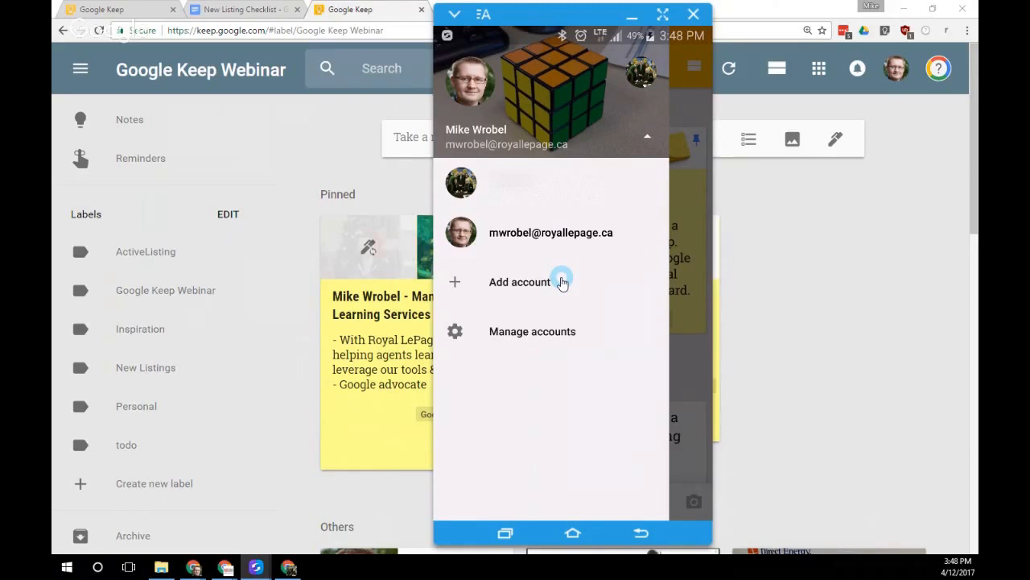
key("alt+Tab")
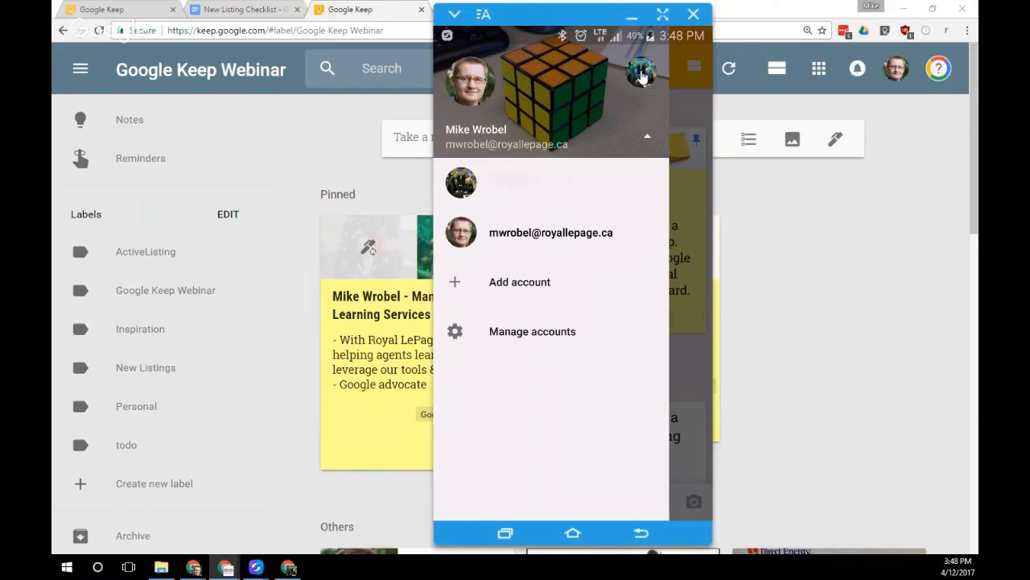
left_click(649, 139)
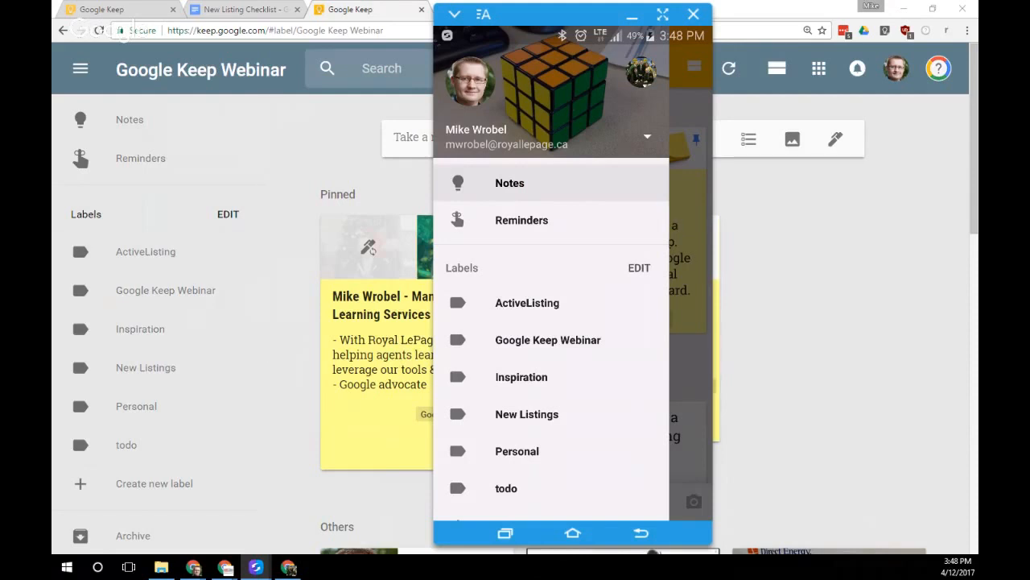
left_click(681, 172)
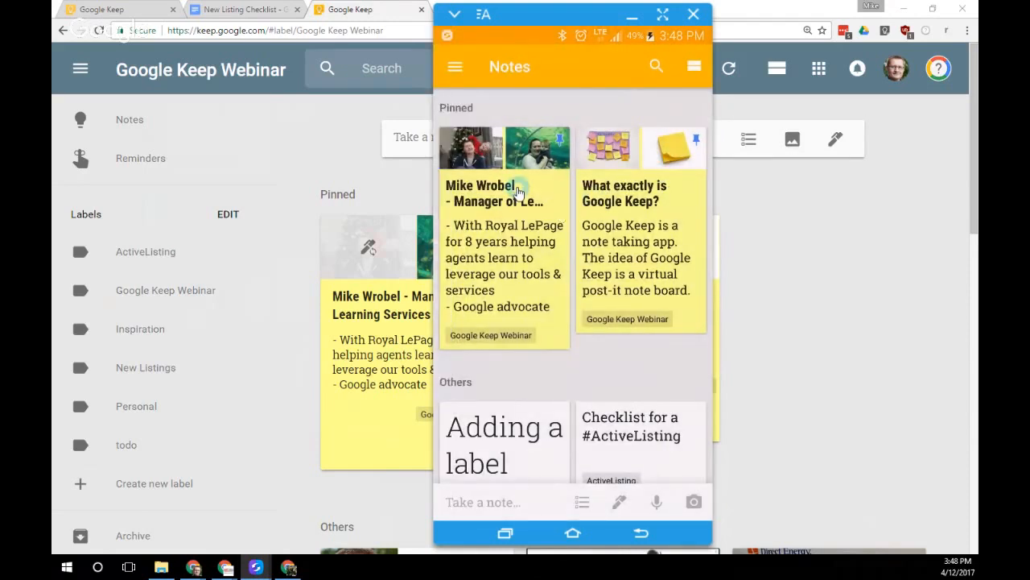
Open the pinned profile note on the mirrored phone
left_click(527, 131)
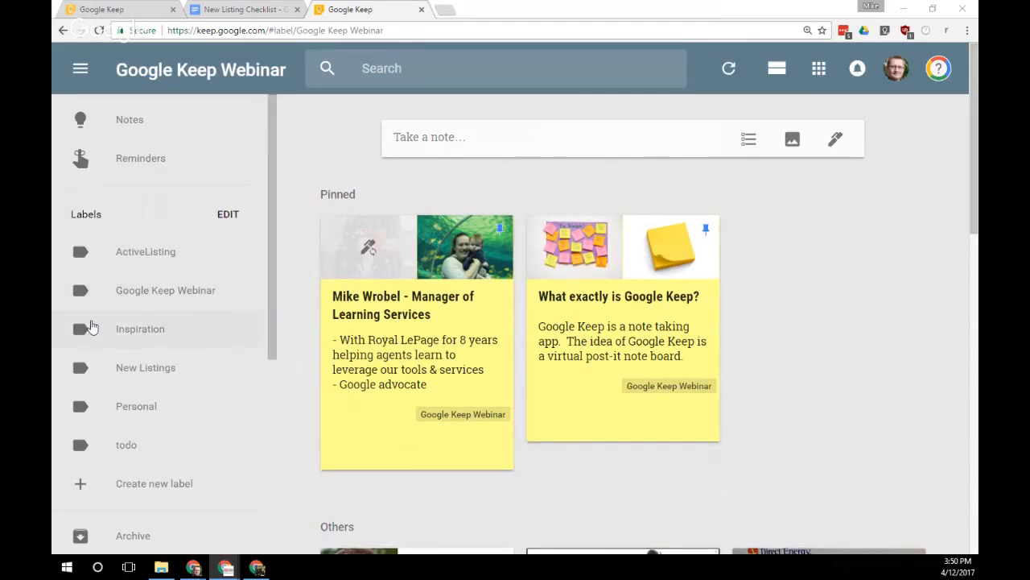
Expand the 'Take a note…' box into a blank note tagged Google Keep Webinar
mouse_move(449, 222)
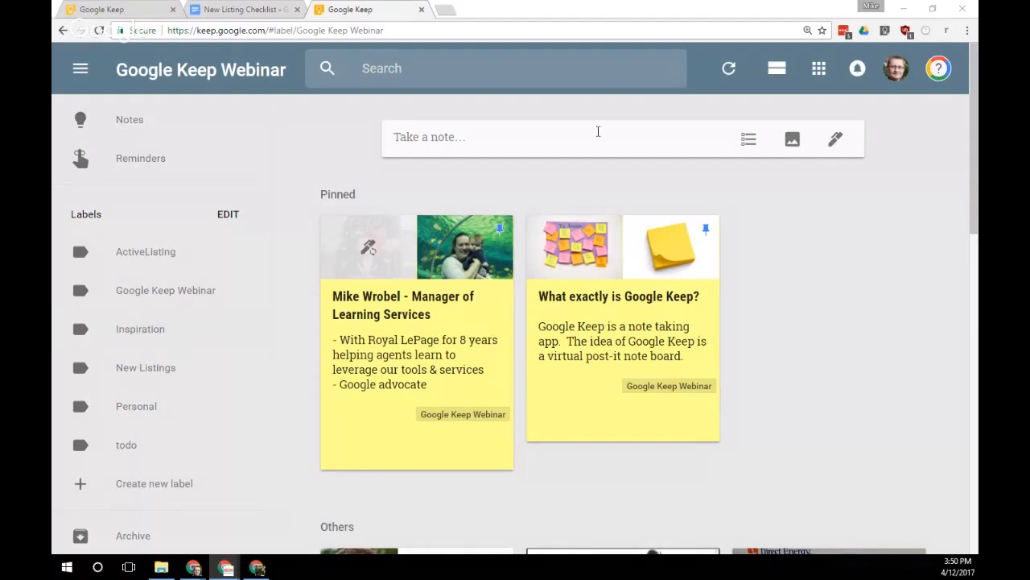
left_click(523, 143)
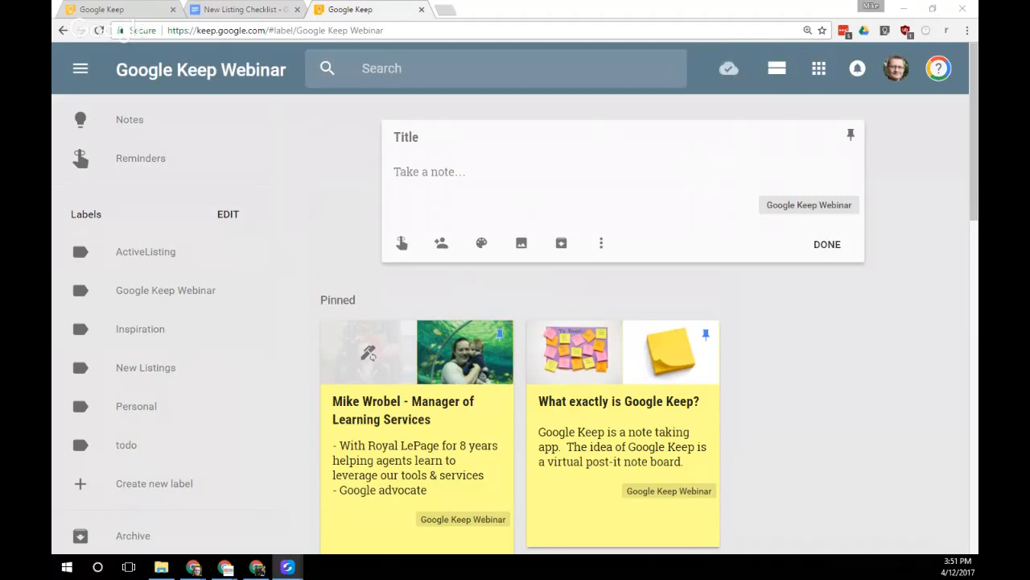
From Keep's Glance widget on the mirrored phone, photograph the red mug for a new note
left_click_drag(53, 26, 493, 32)
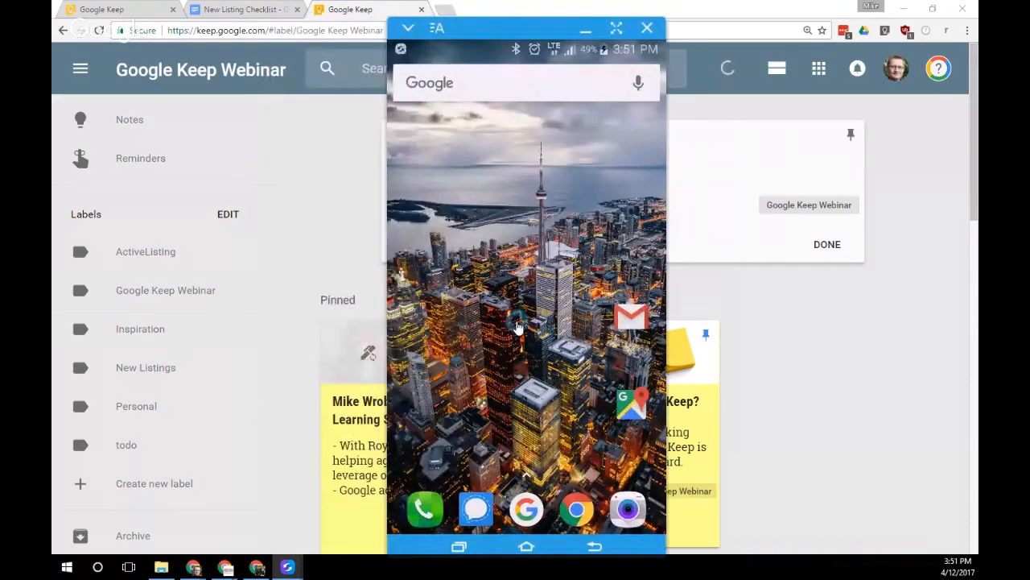
left_click_drag(479, 344, 462, 231)
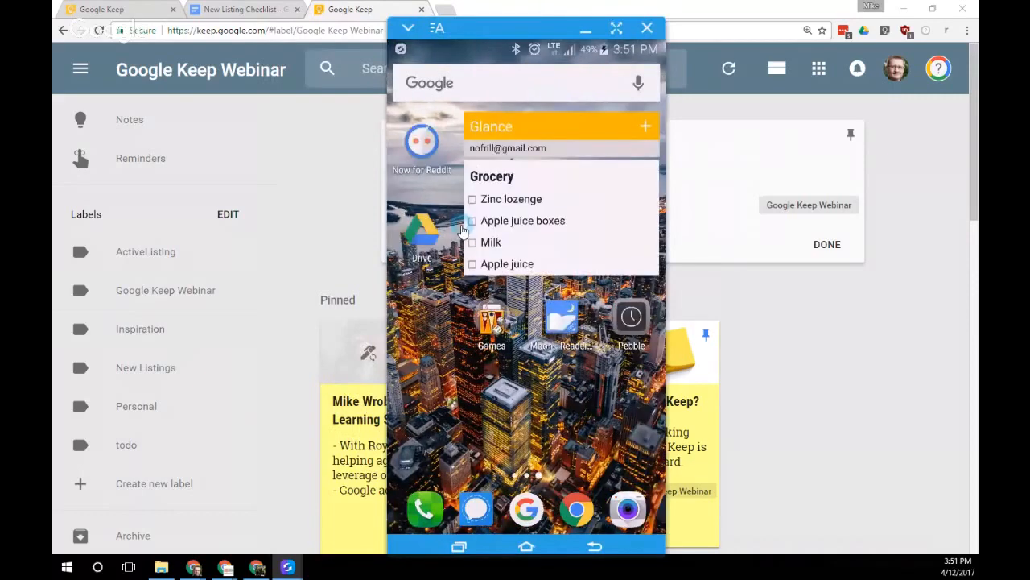
left_click(491, 127)
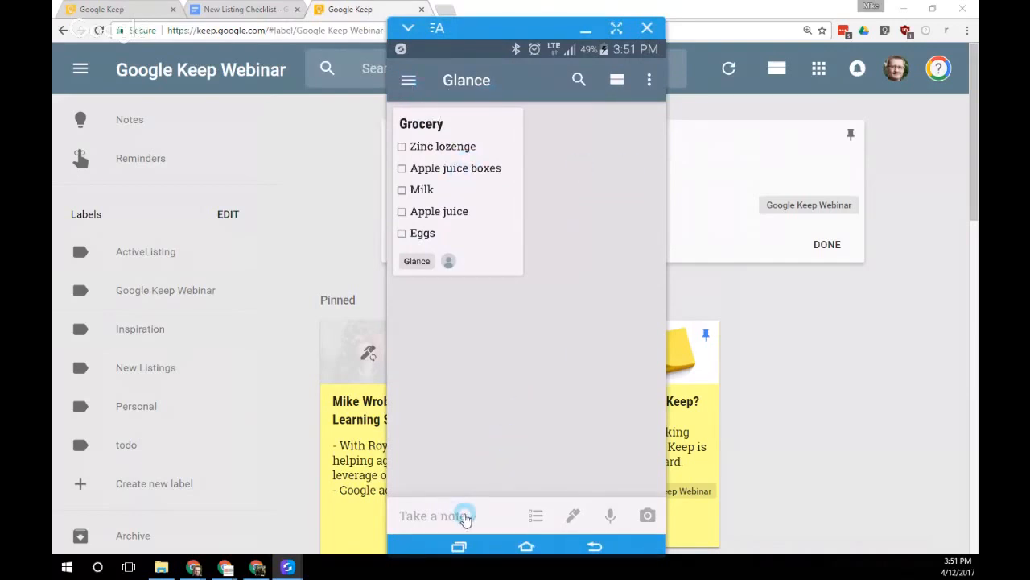
left_click(648, 520)
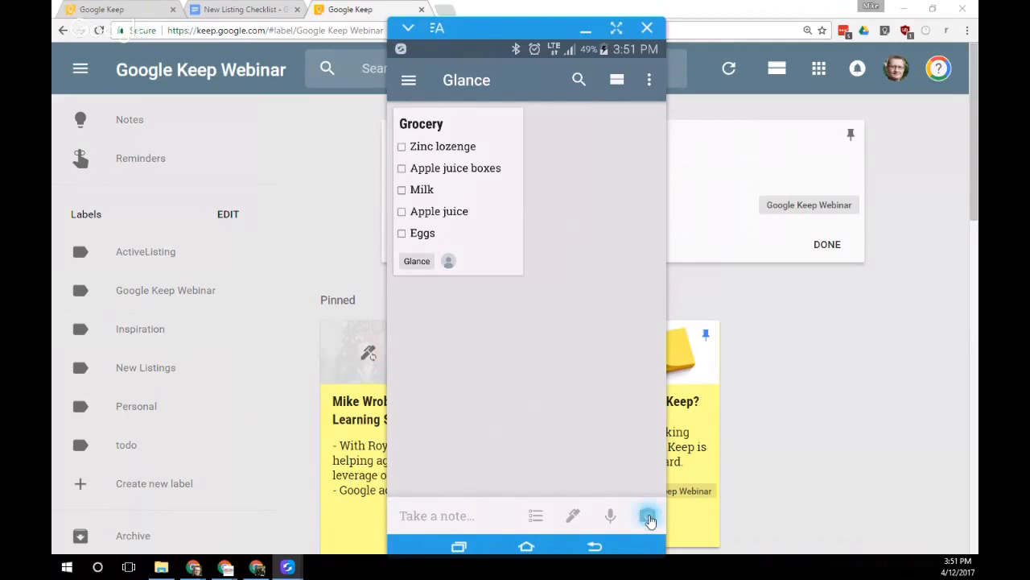
left_click(481, 299)
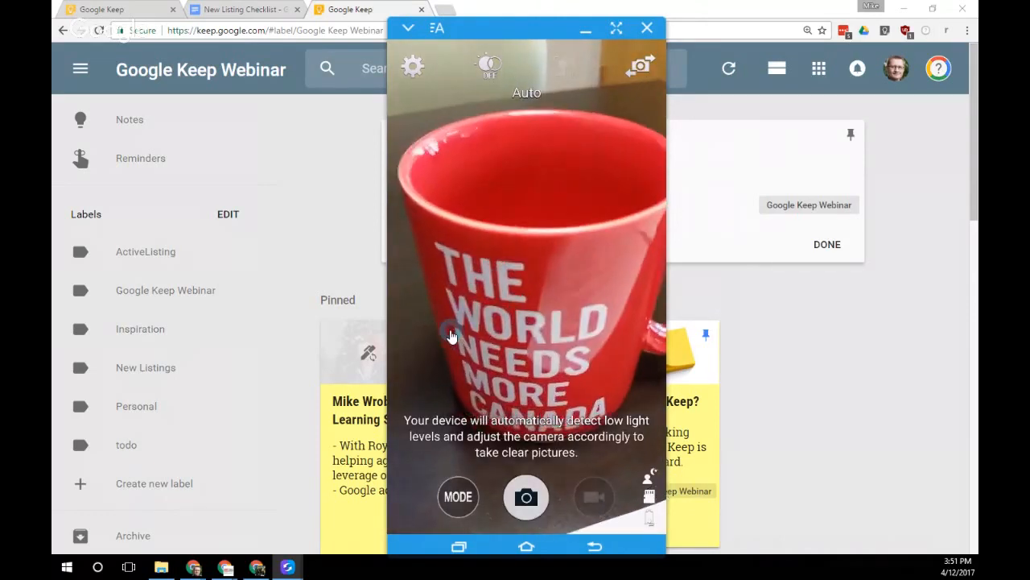
left_click(527, 497)
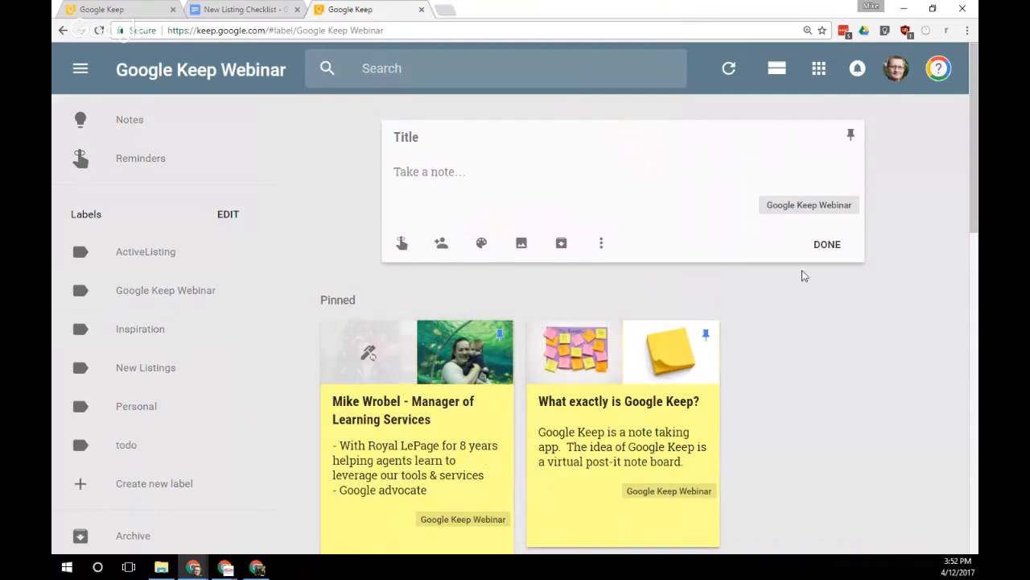
Close the empty note and open the blue 'Upcoming webinars' note from the Others section
left_click(826, 245)
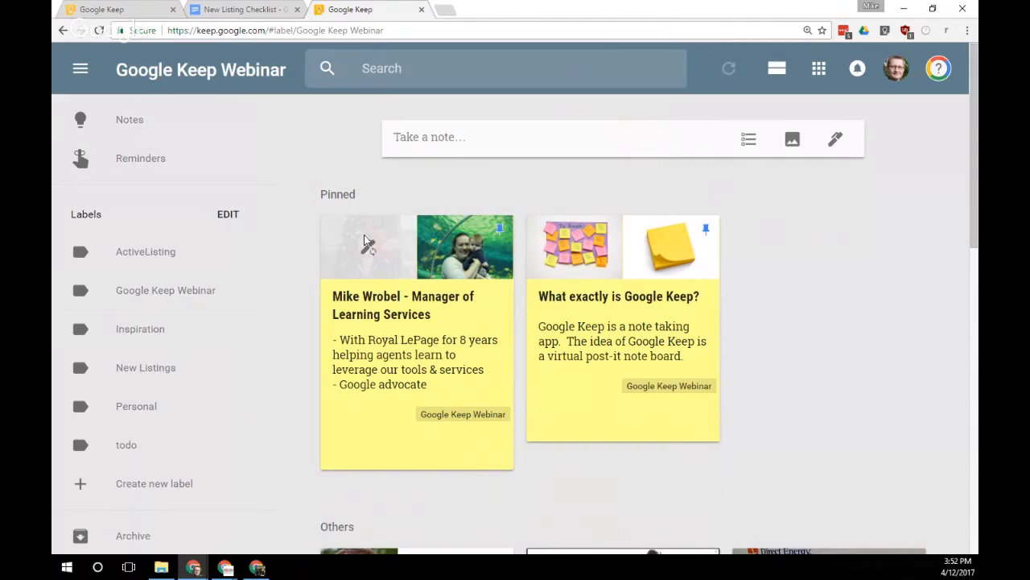
scroll(555, 405, "down", 1)
scroll(732, 395, "down", 10)
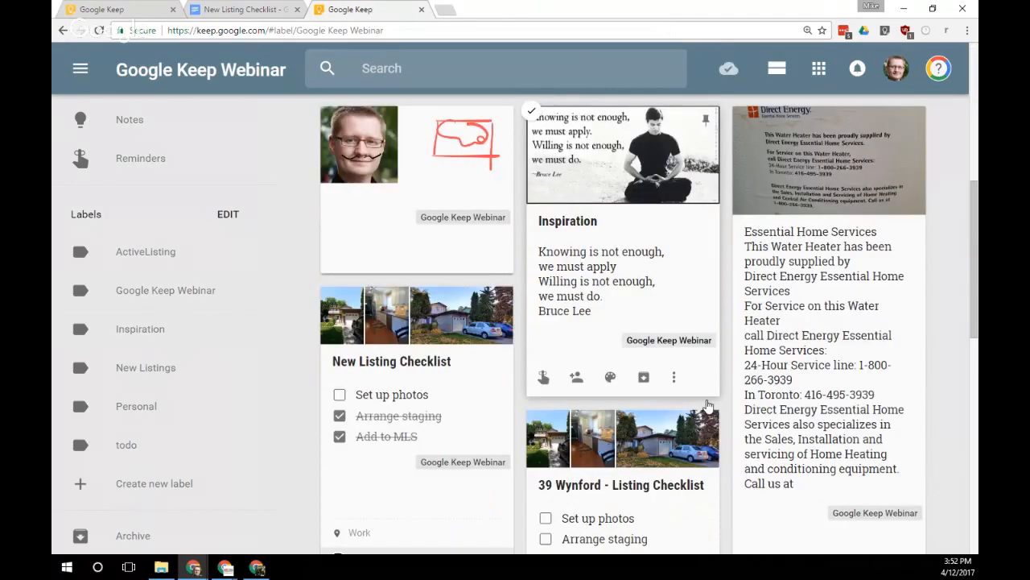
left_click(655, 306)
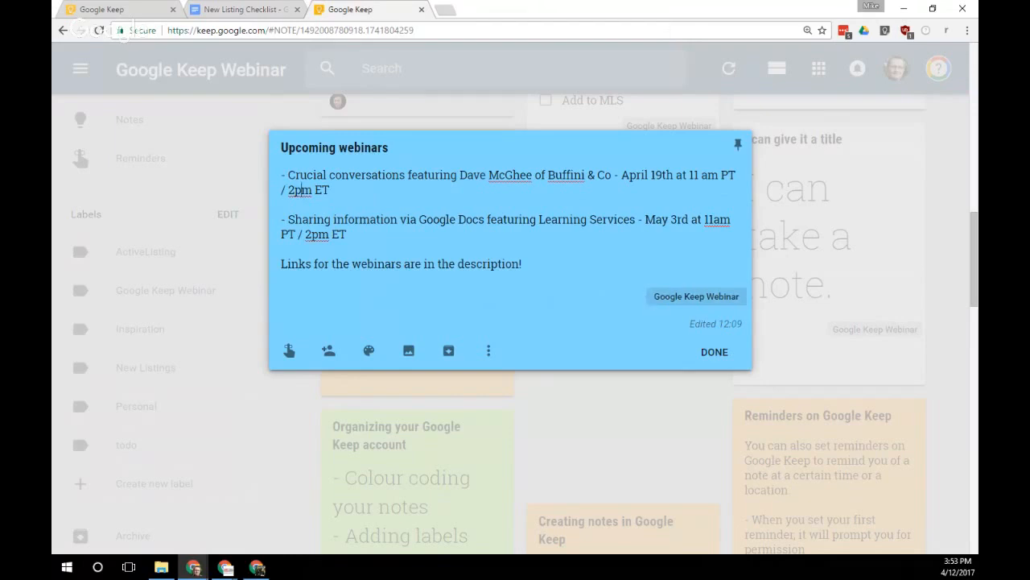
Switch from the open 'Upcoming webinars' note to the other Chrome window with Alt+Tab
key("alt+Tab")
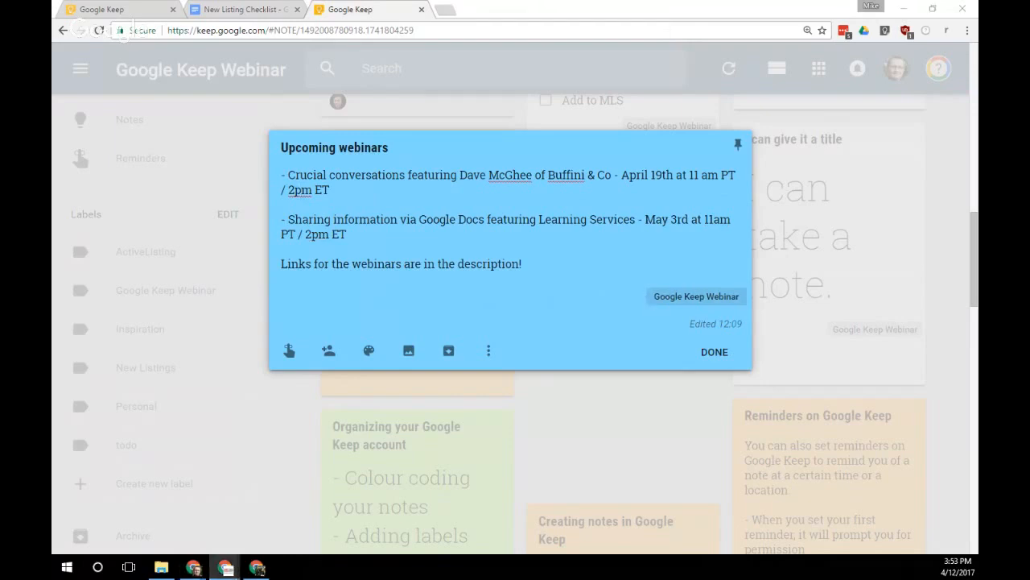